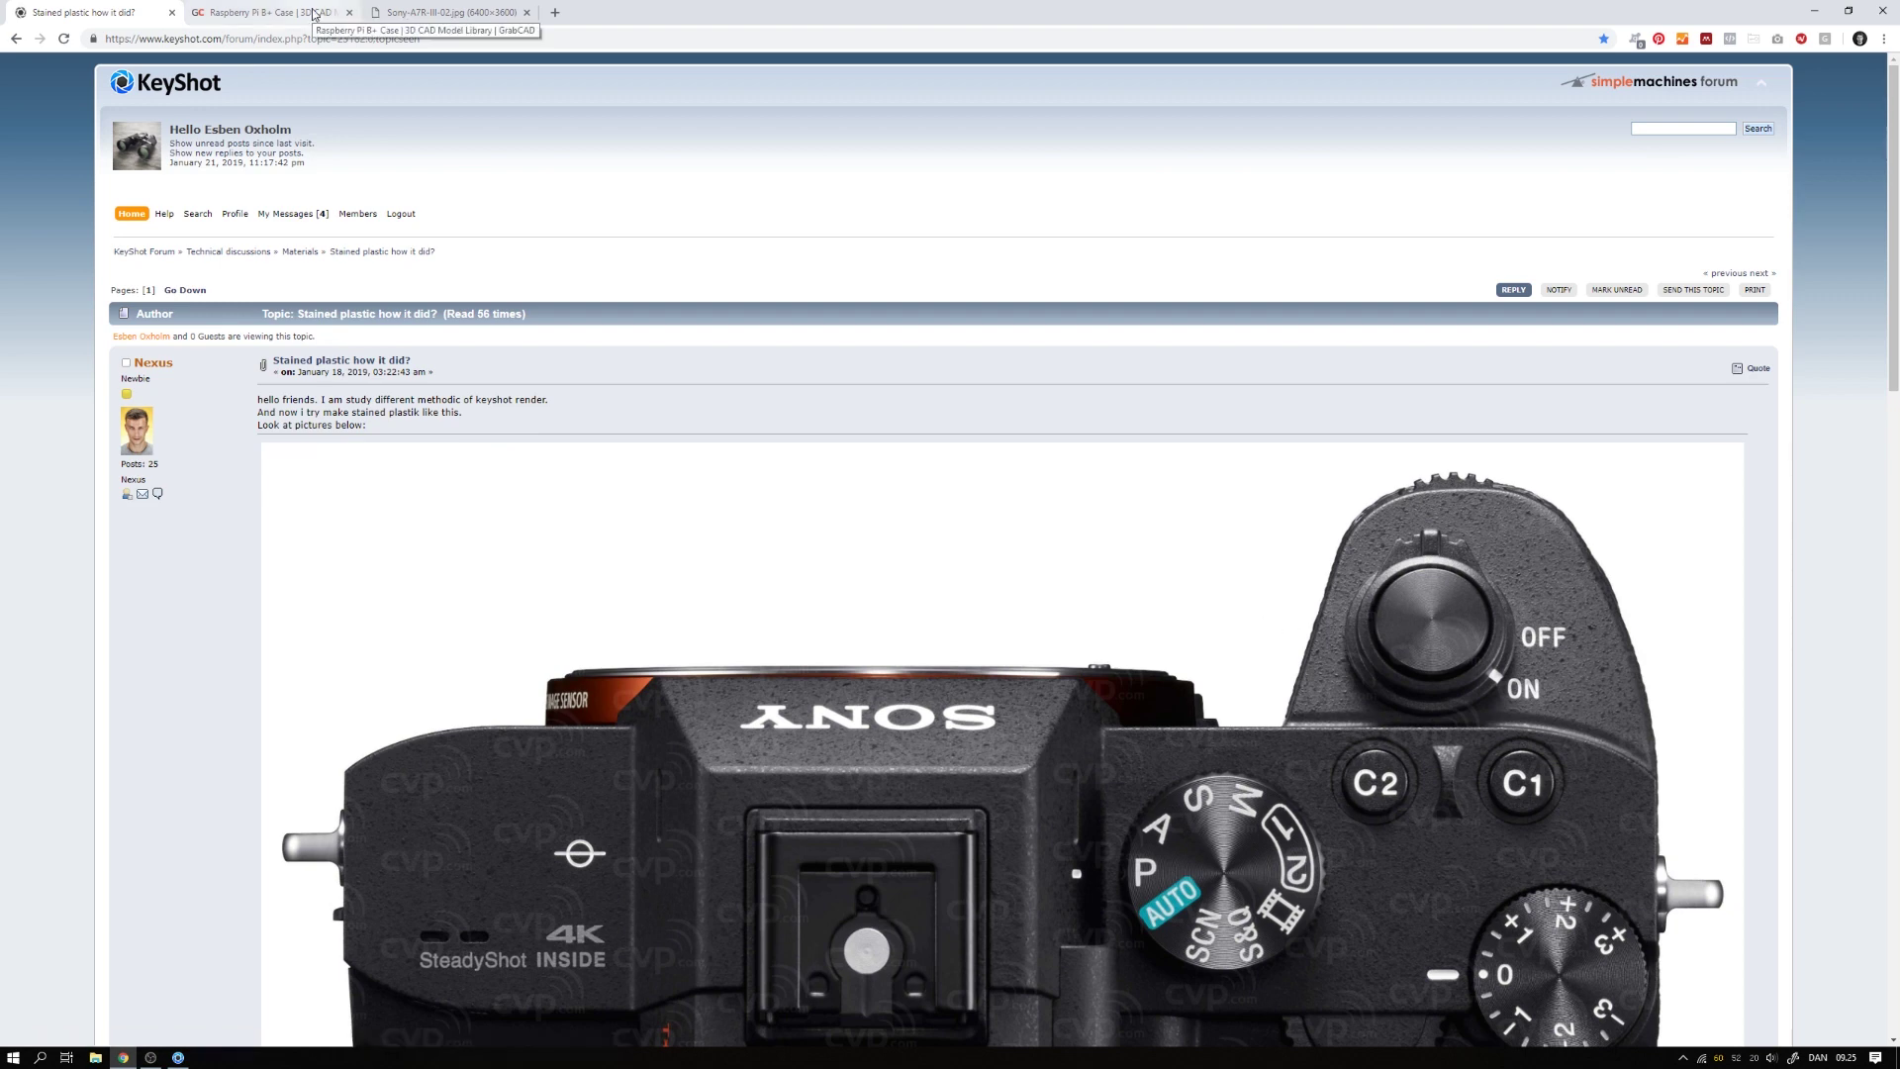
Step: Go through the Raspberry Pi B+ Case tab to the Sony-A7R-III-02.jpg camera photo
click(268, 12)
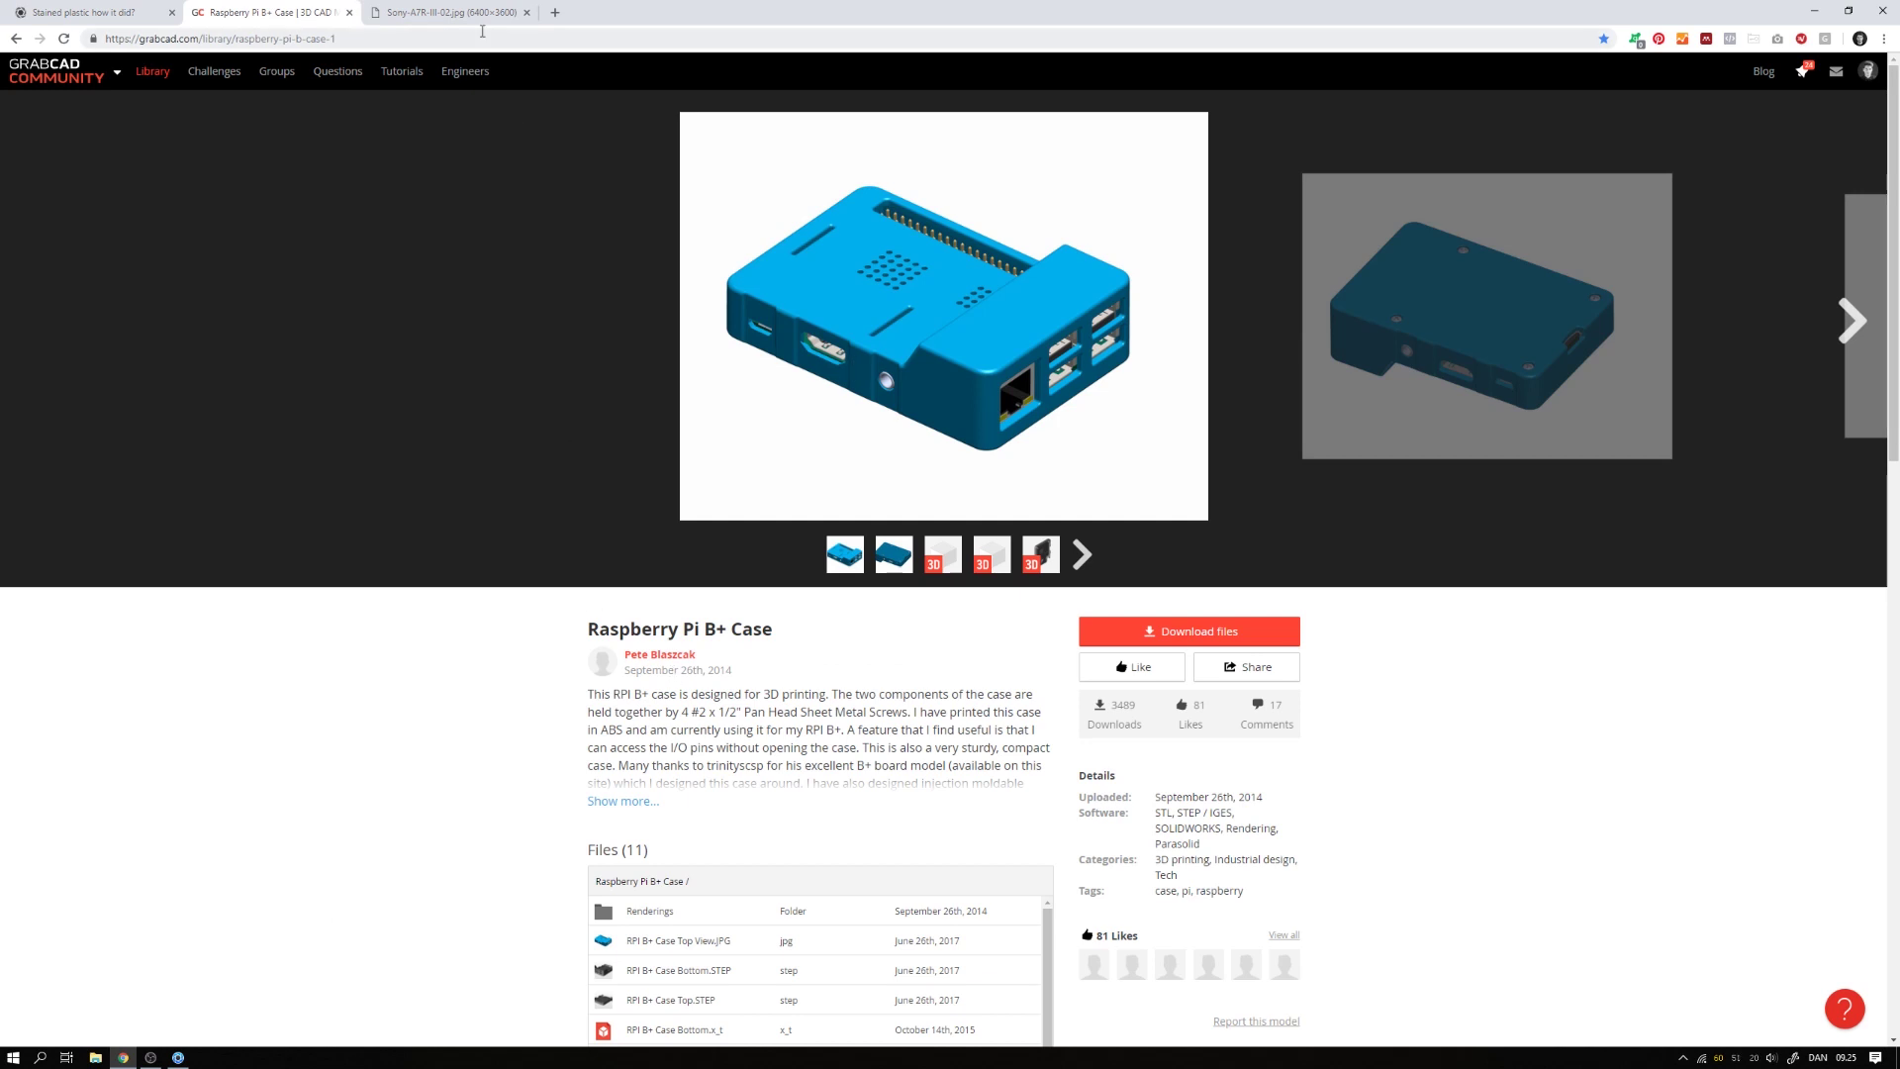
click(455, 14)
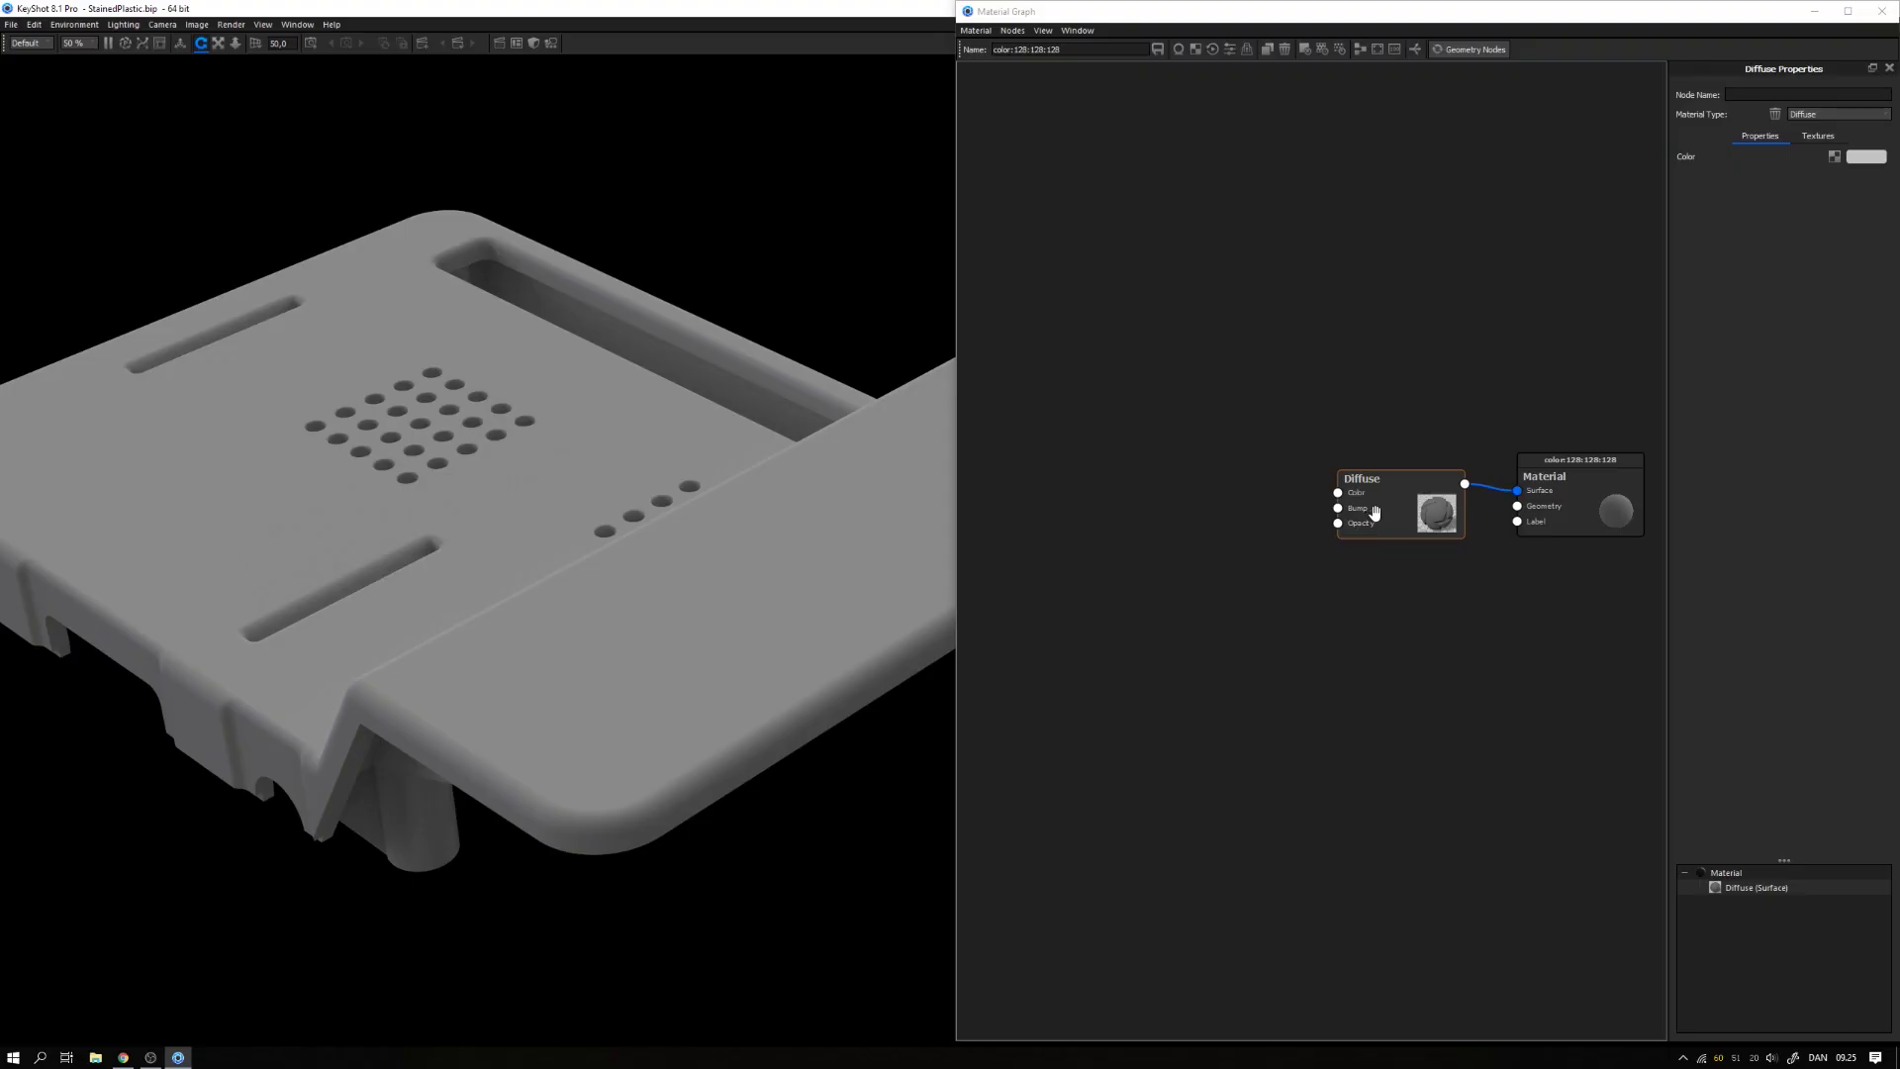
Step: Change the Diffuse node's material type to Plastic and tidy the node layout
click(1367, 504)
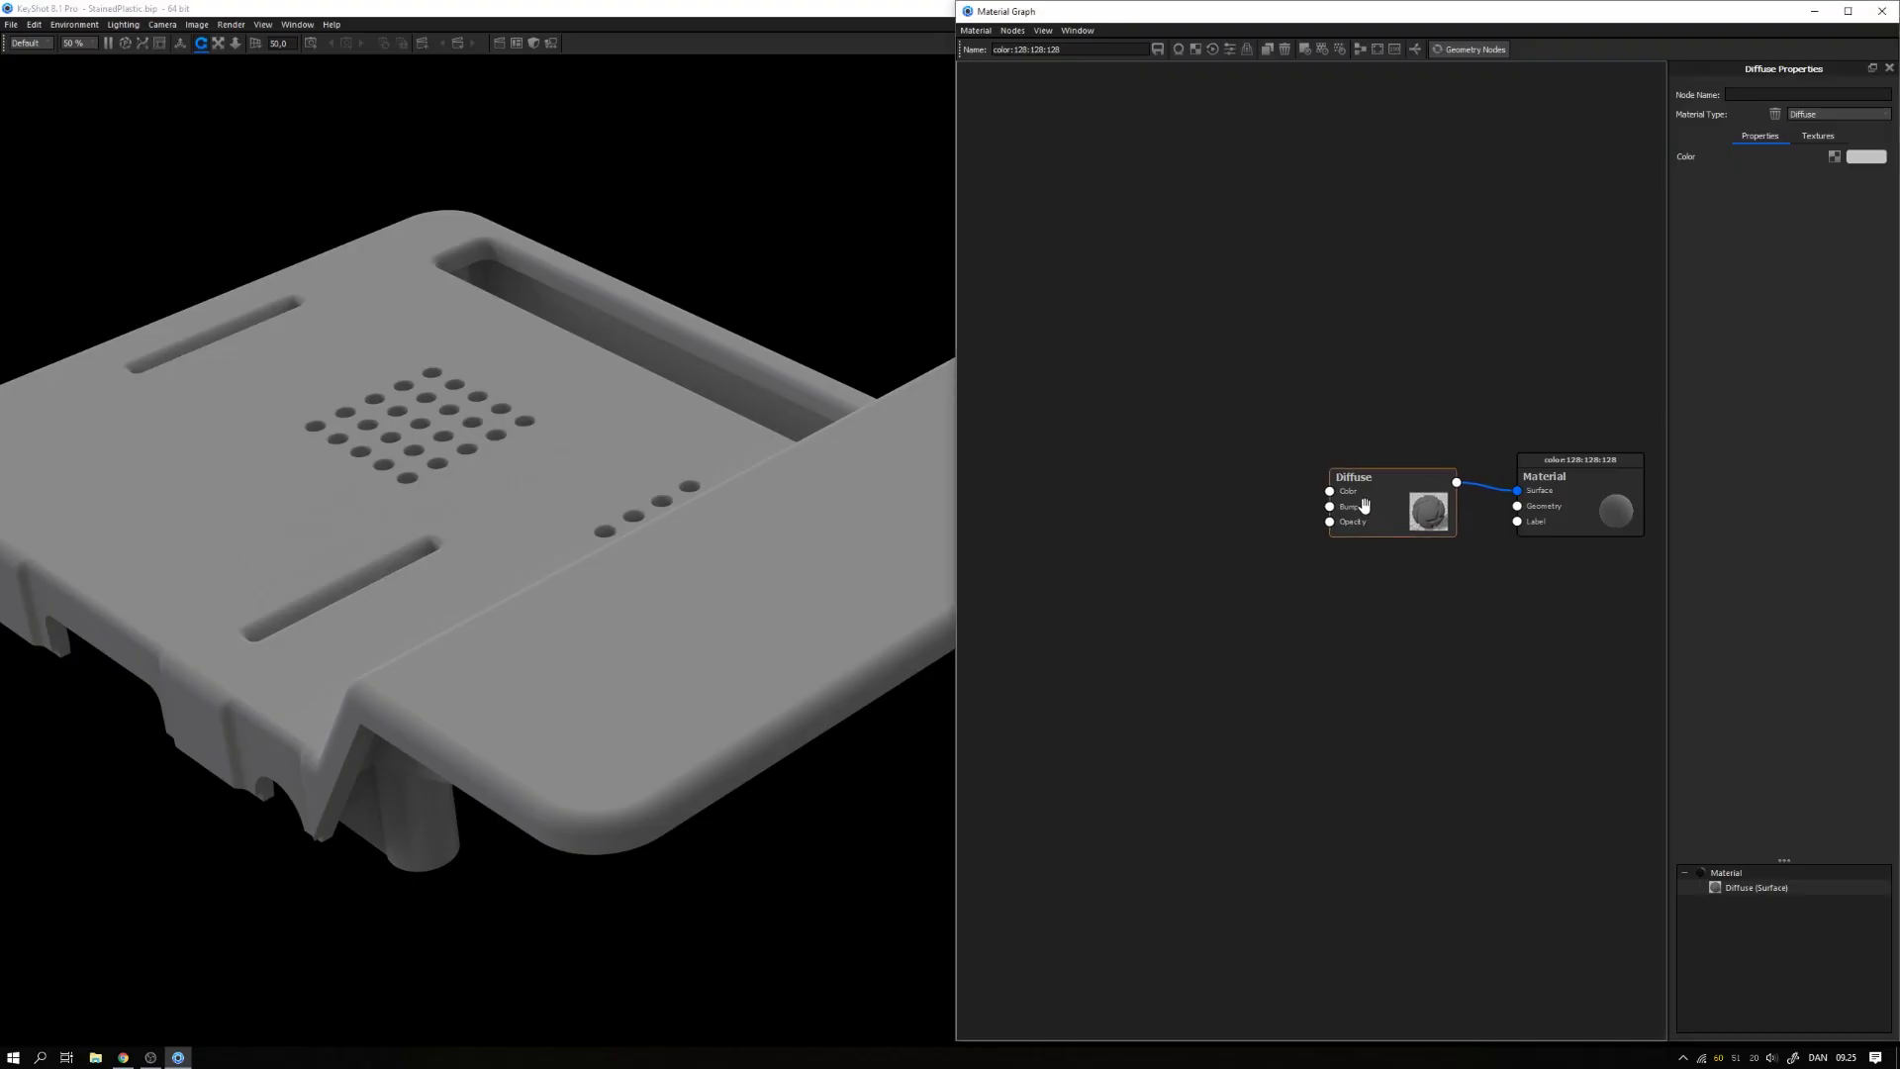
drag(1376, 501, 1370, 499)
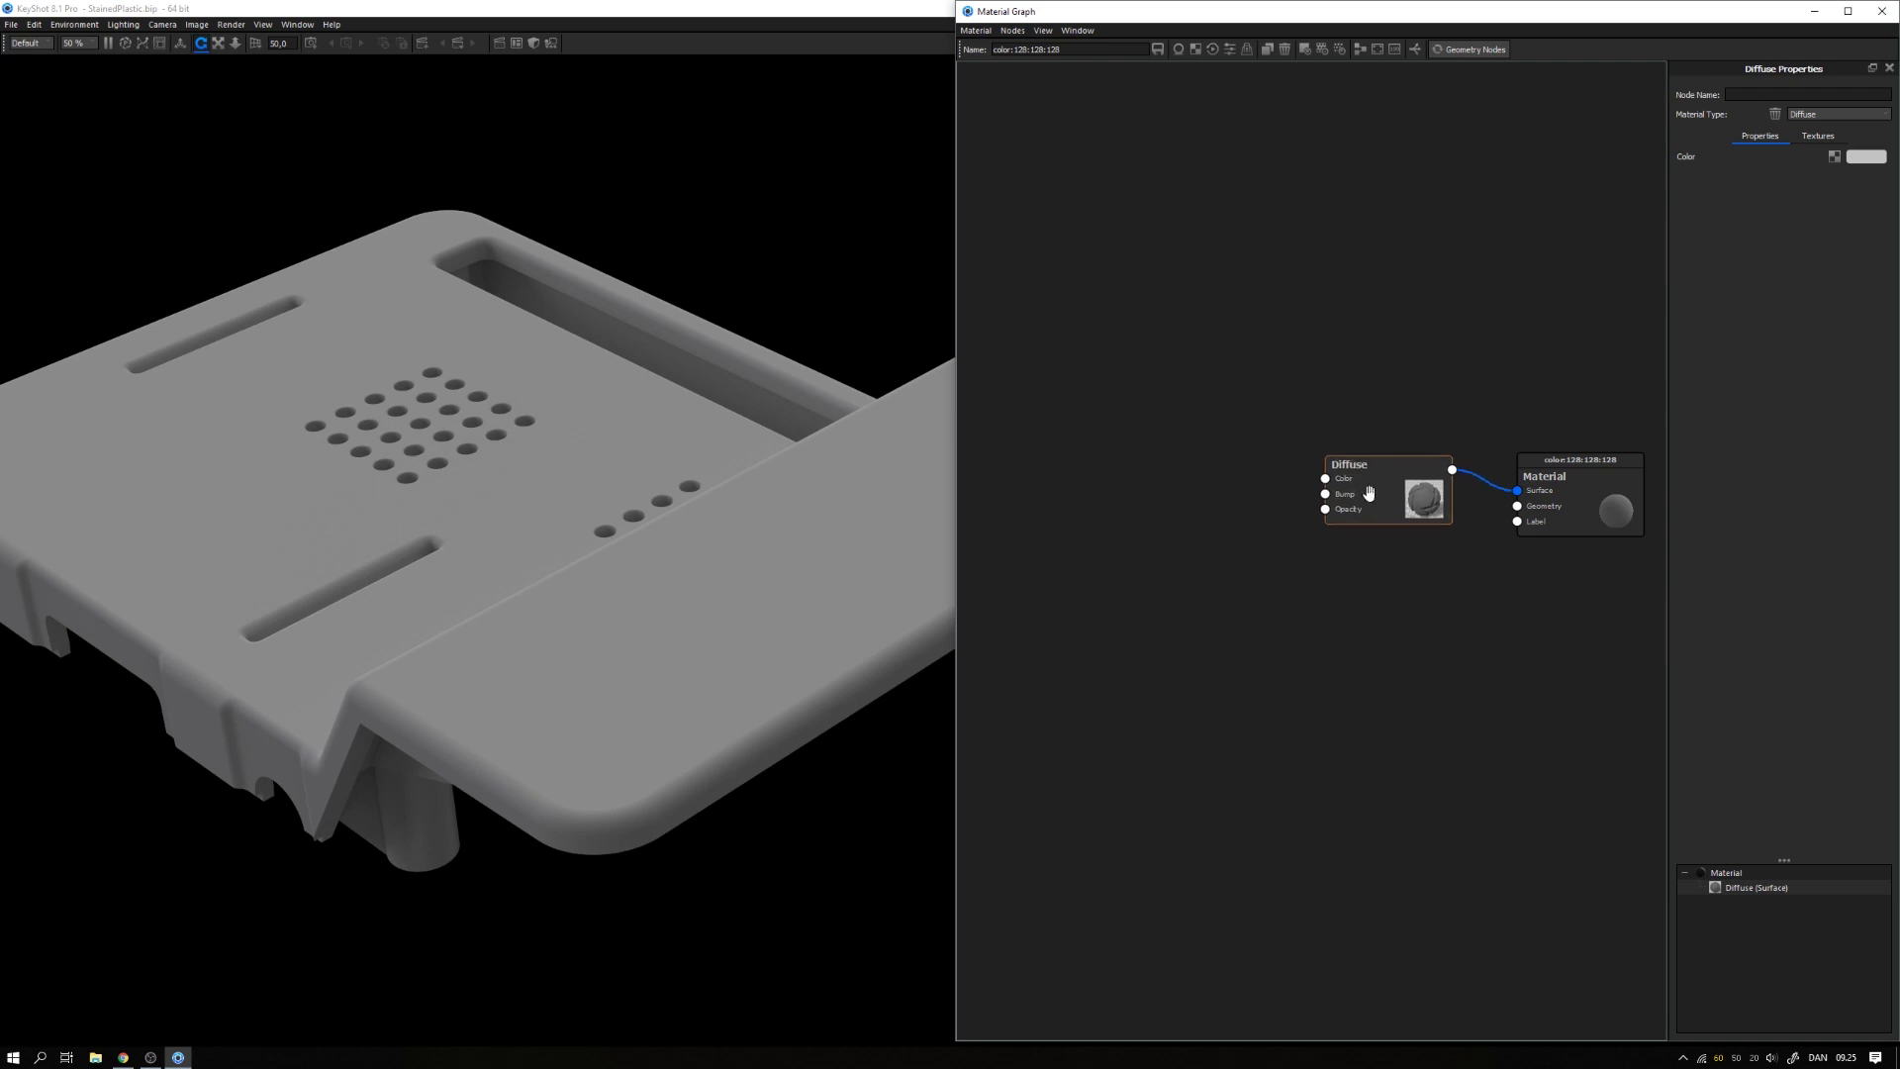
click(1824, 115)
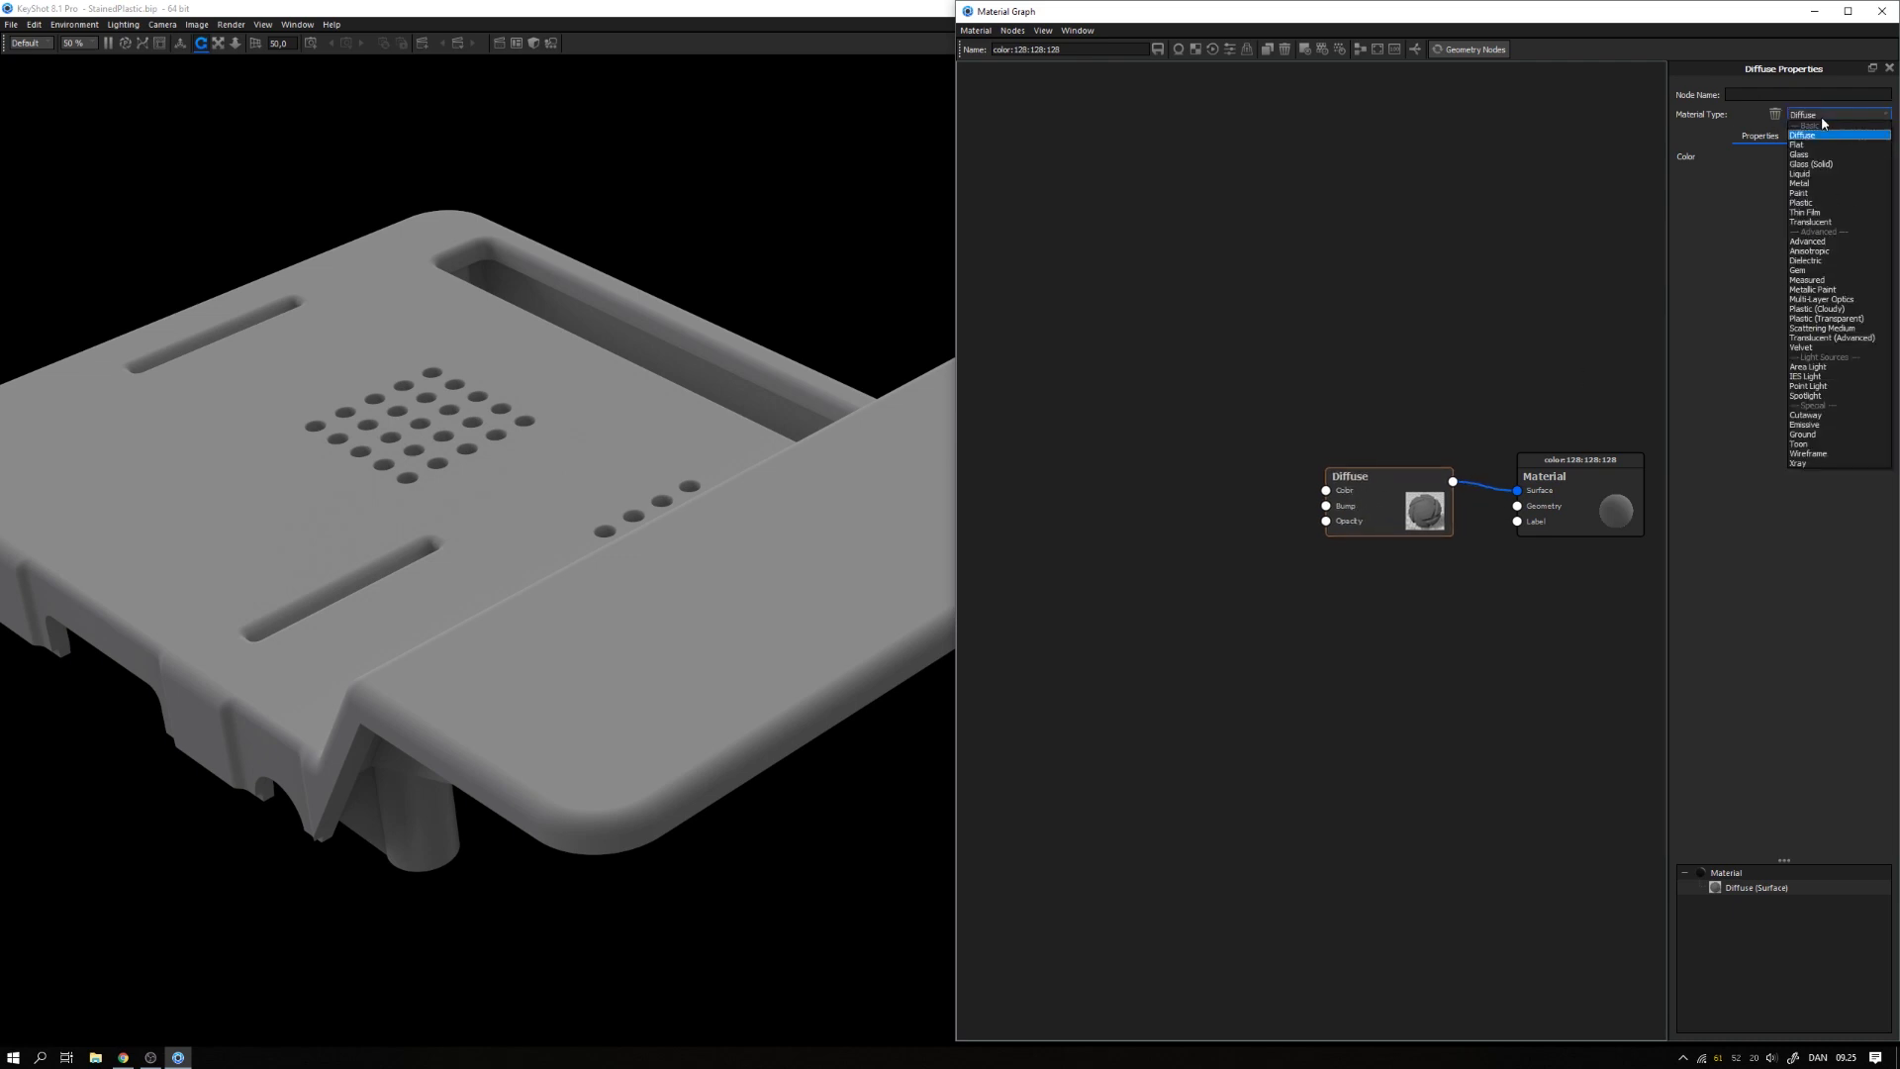
click(1807, 201)
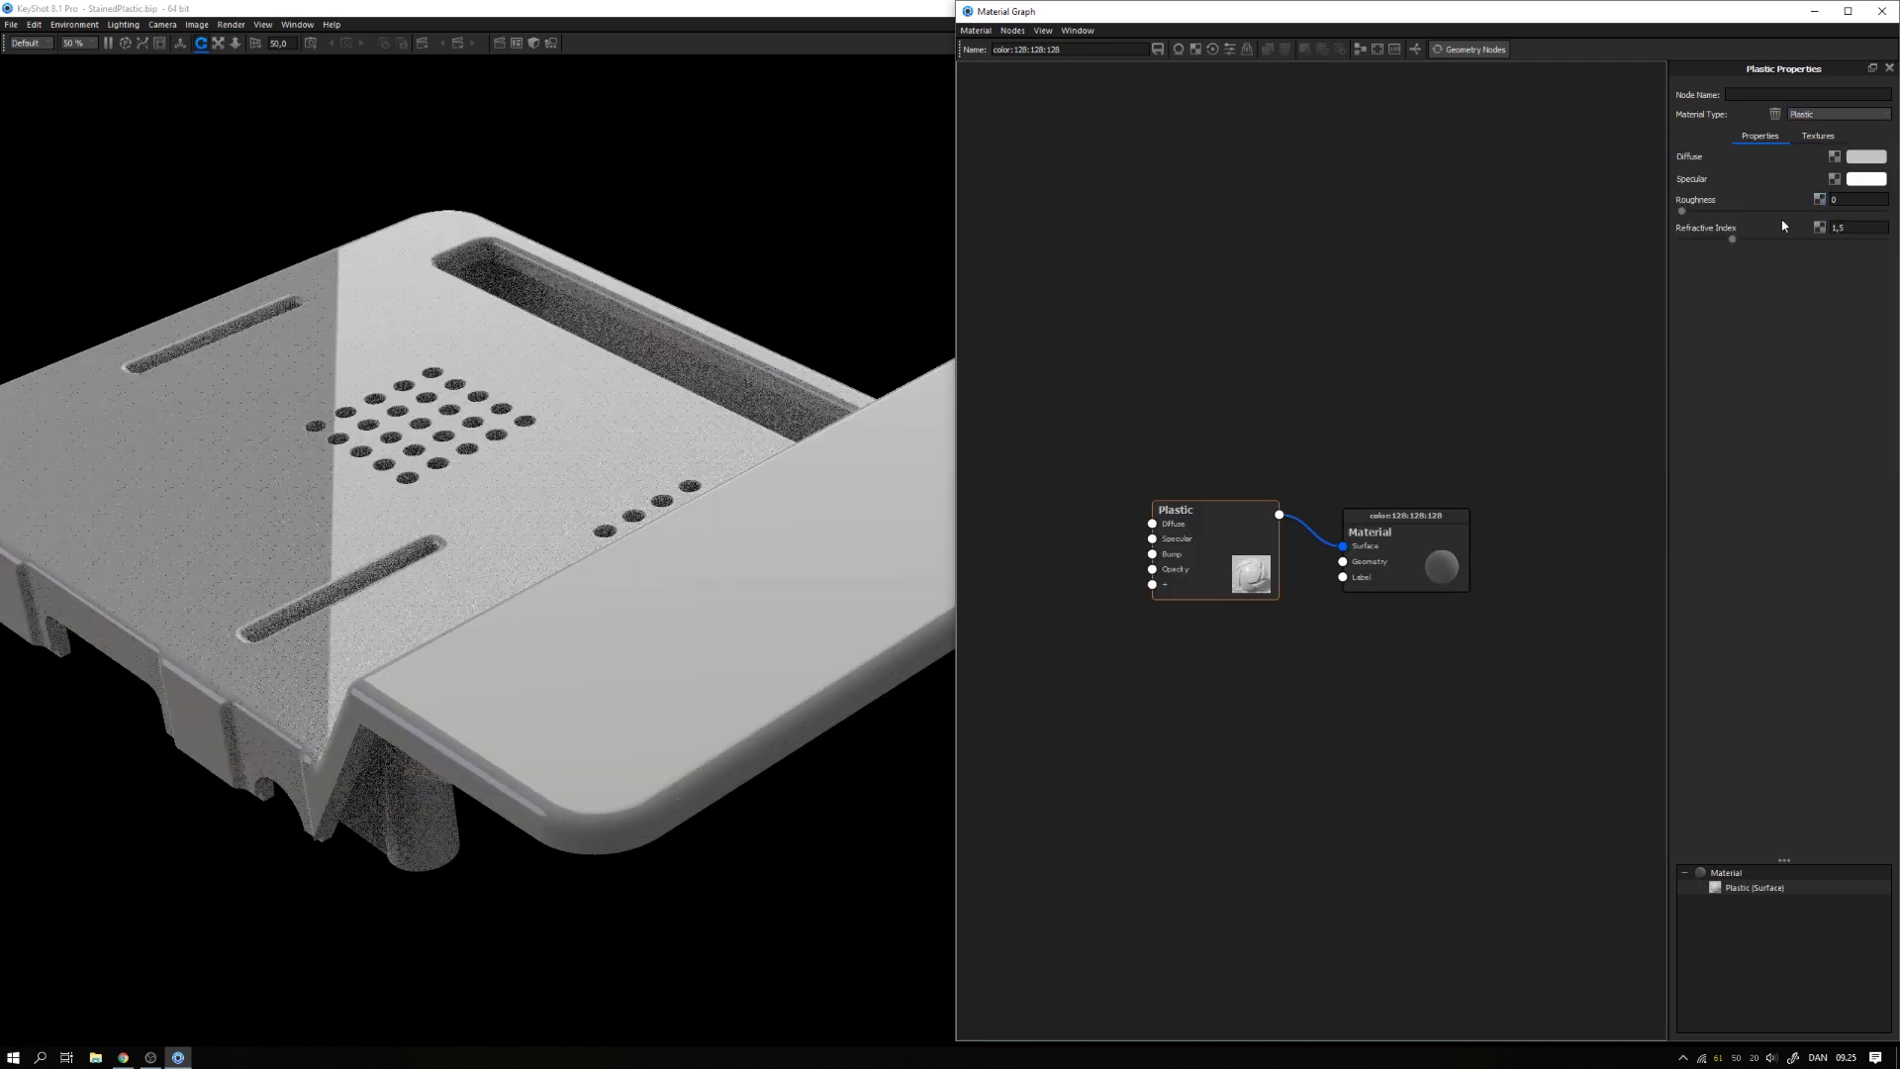
drag(1415, 539, 1555, 508)
drag(1208, 546, 1330, 527)
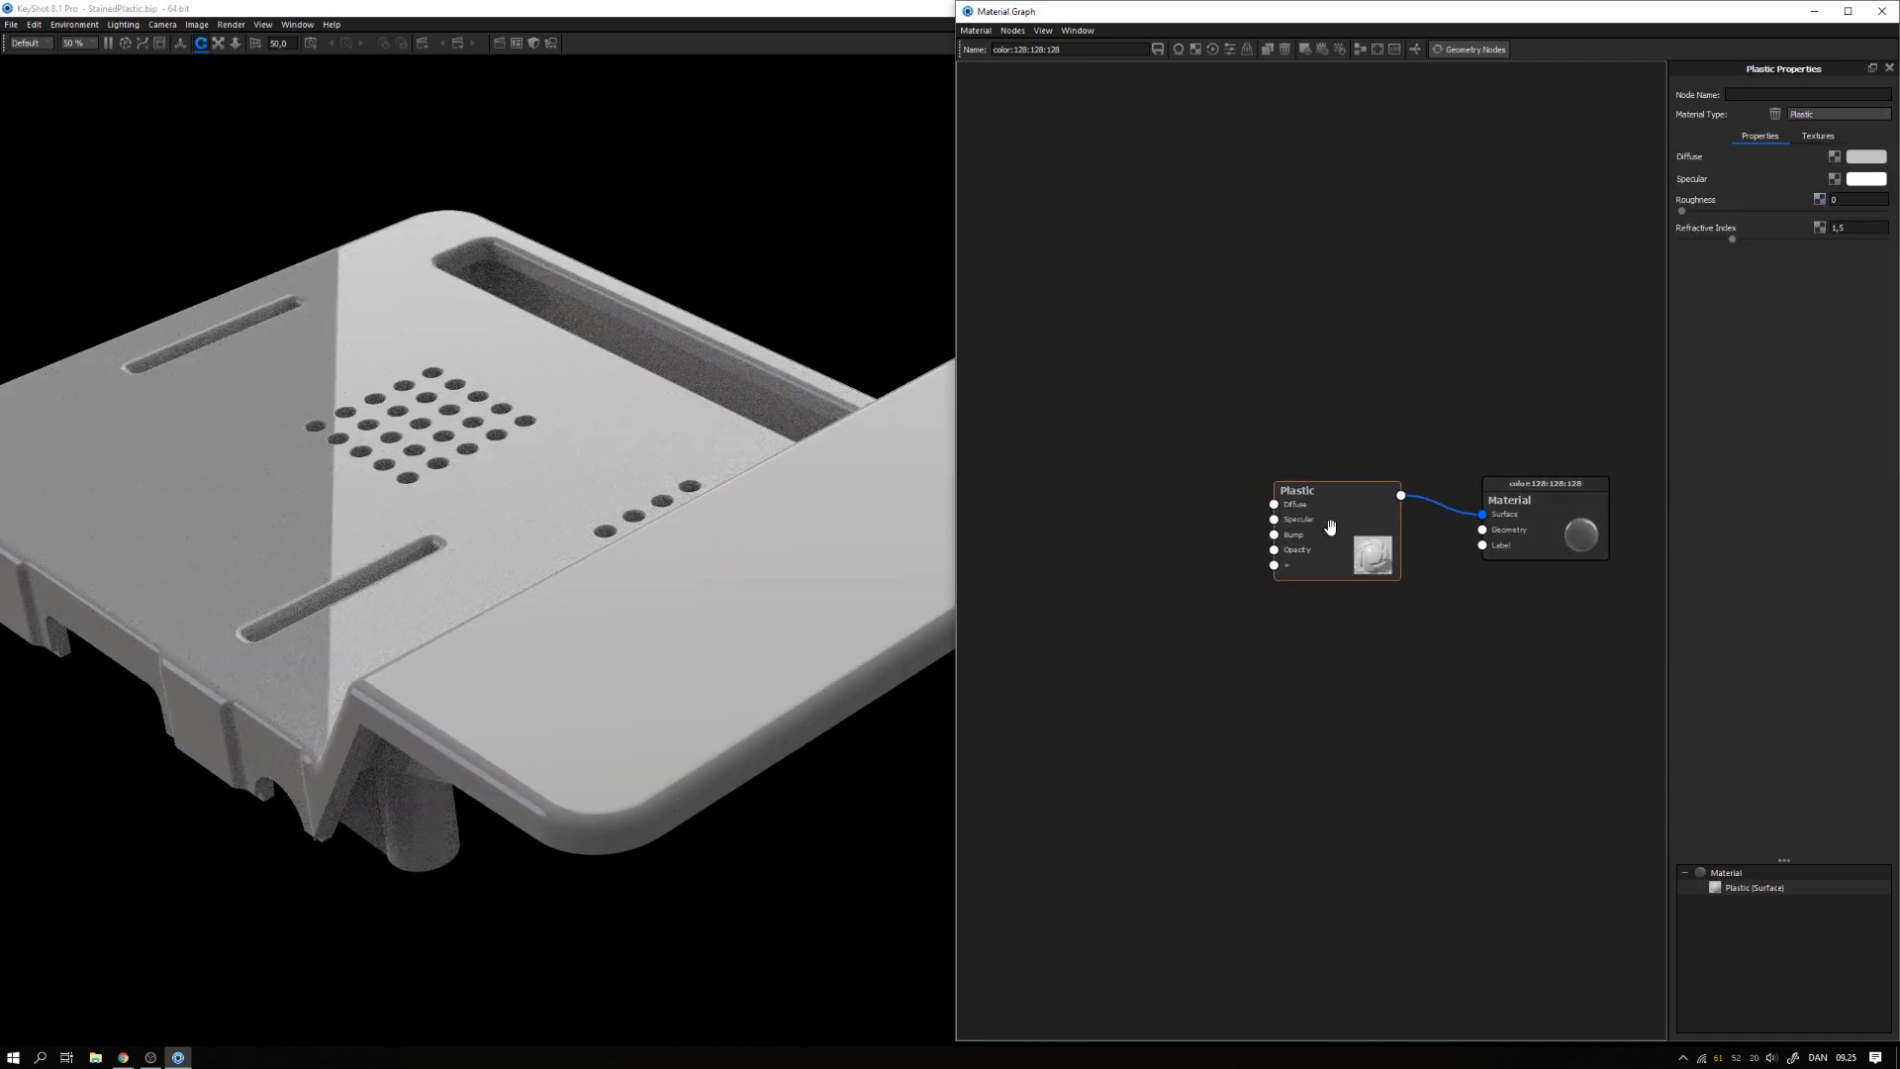
Step: Set the plastic's diffuse colour to near-black, HSV value 7%
click(1853, 160)
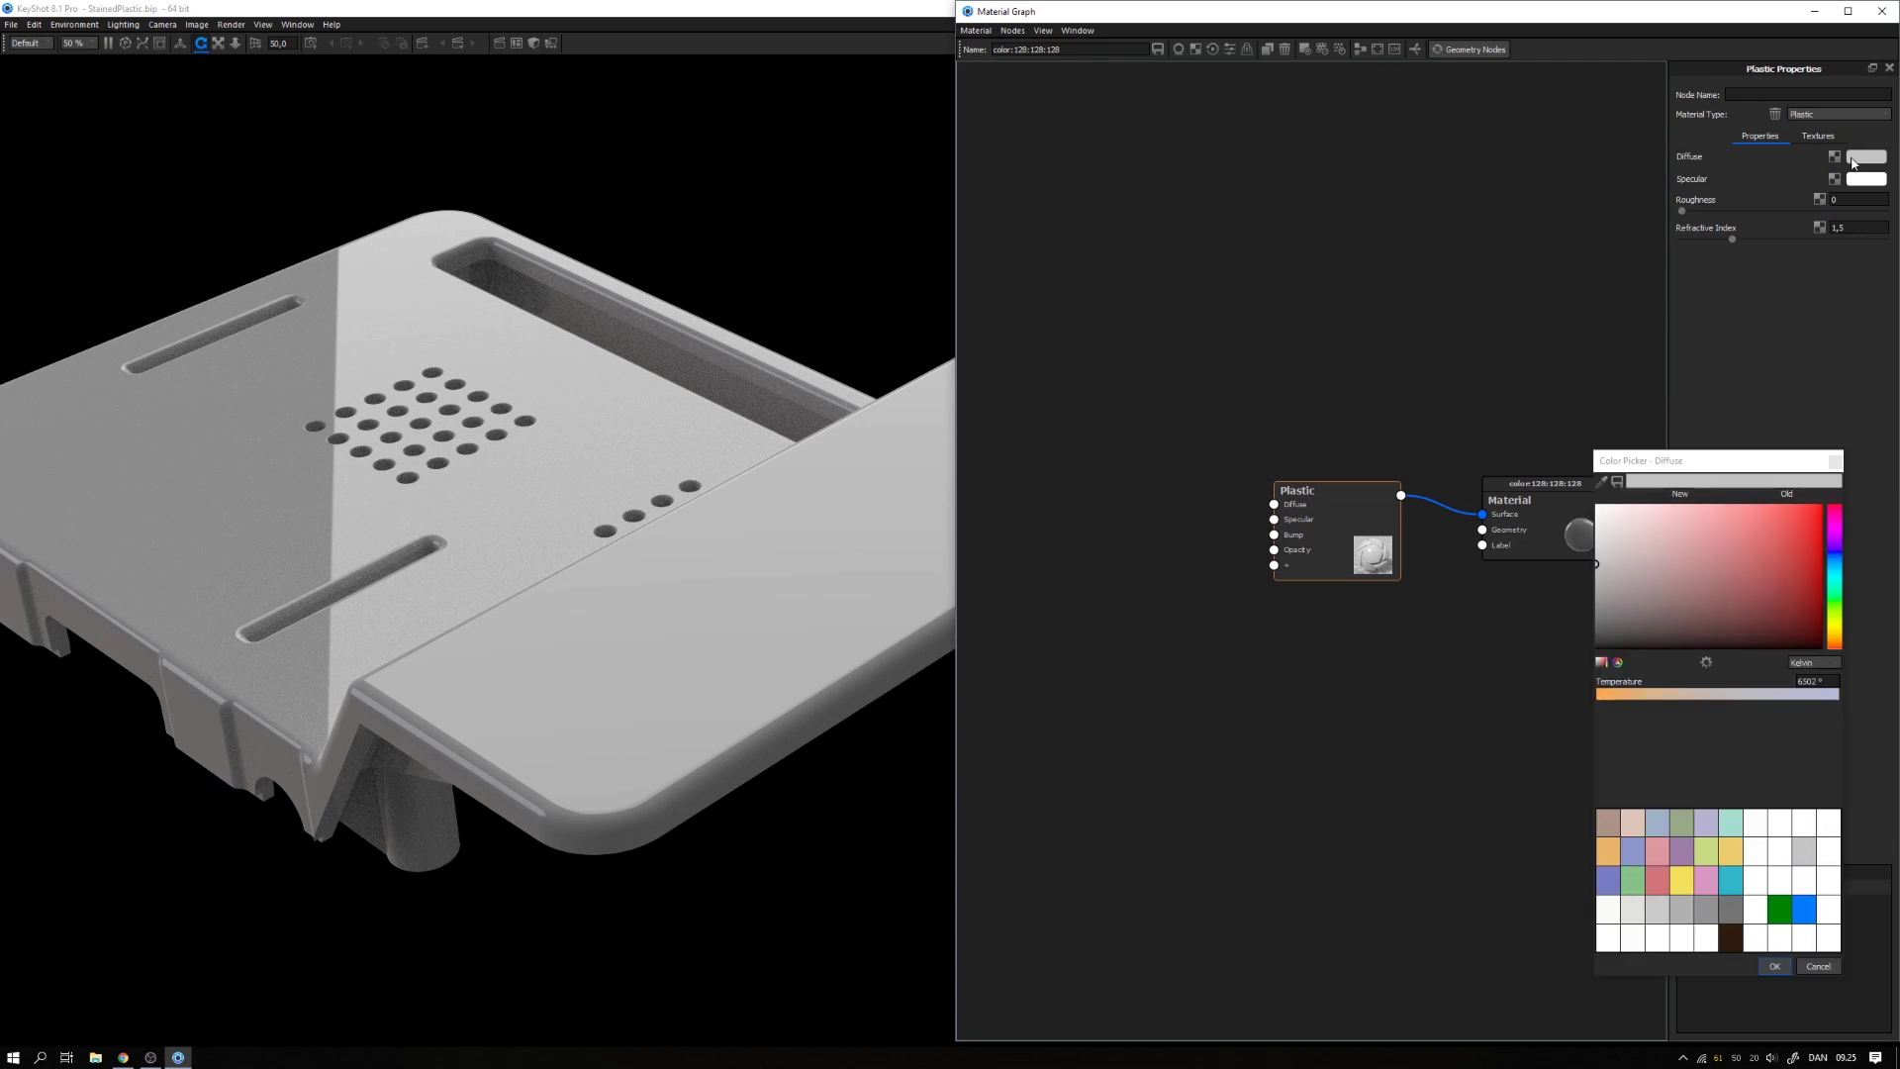
drag(1632, 461, 1623, 441)
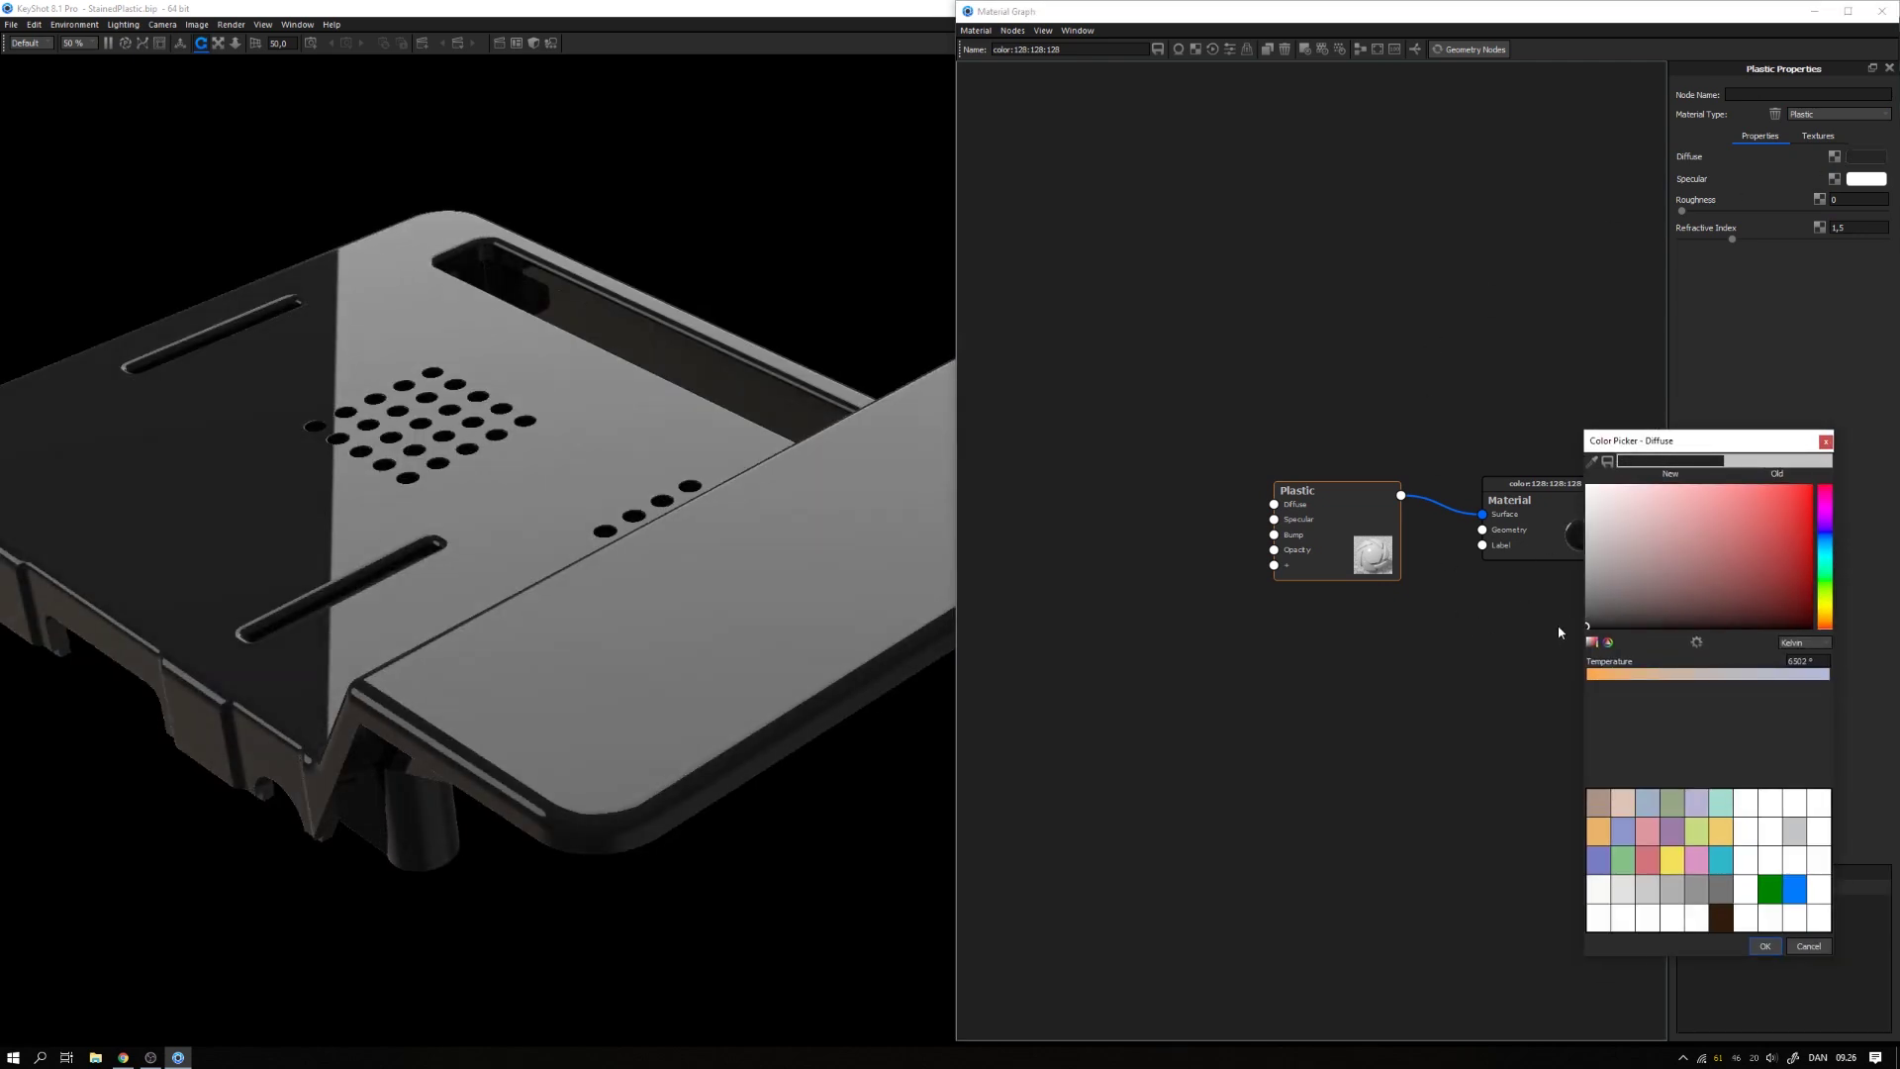
click(1804, 643)
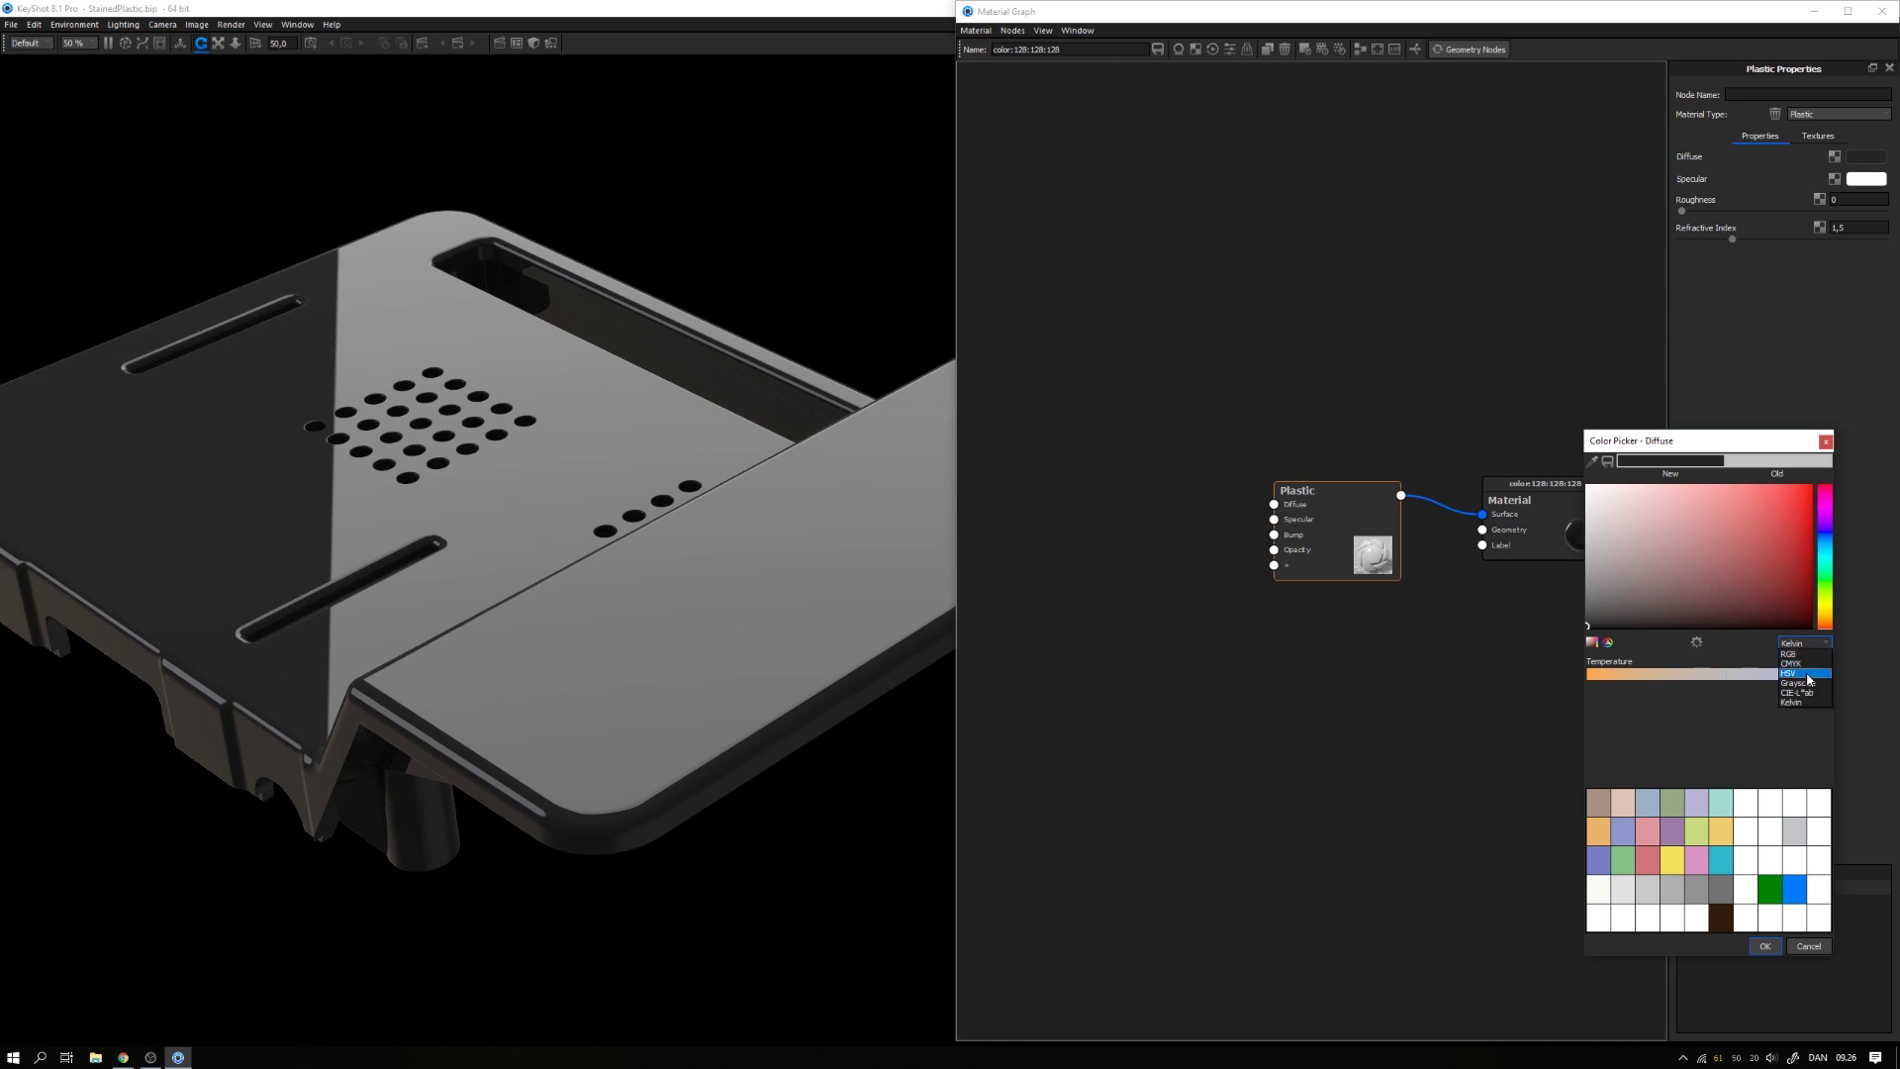
click(1806, 673)
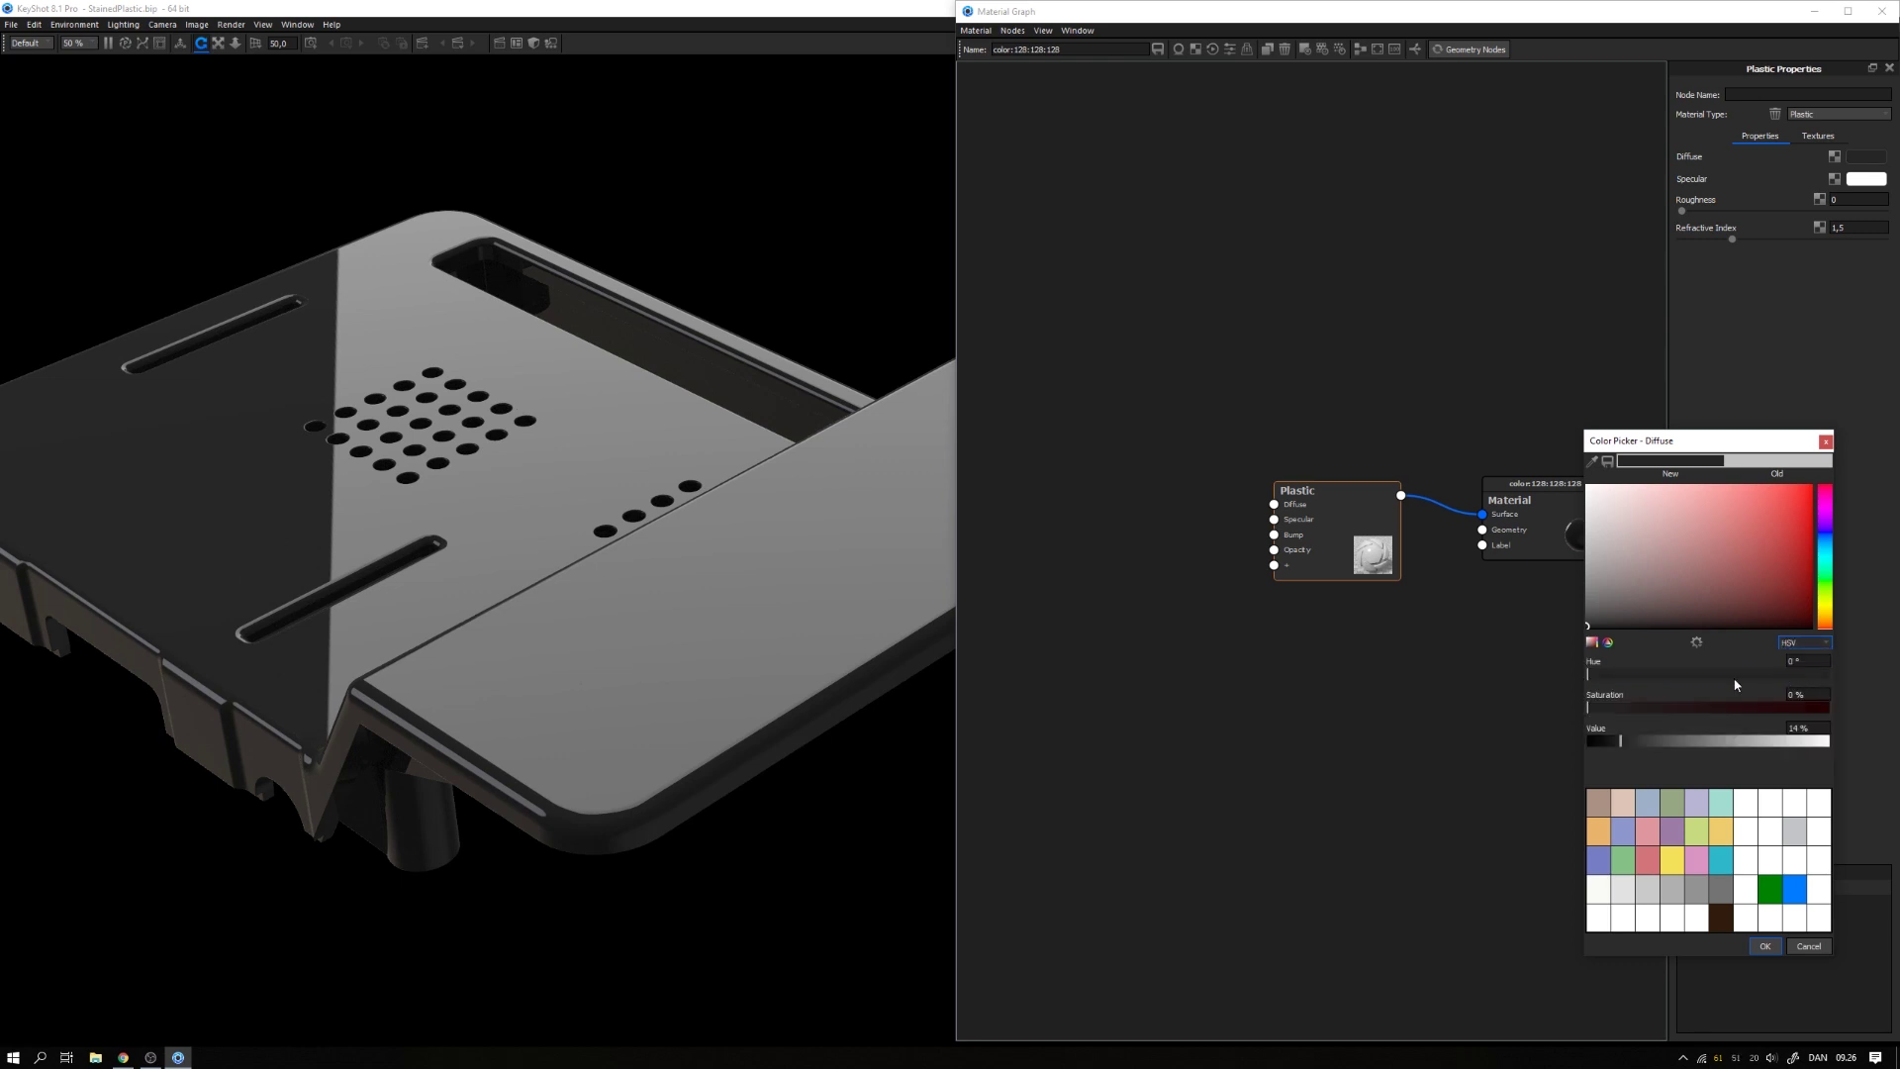
drag(1620, 741, 1604, 742)
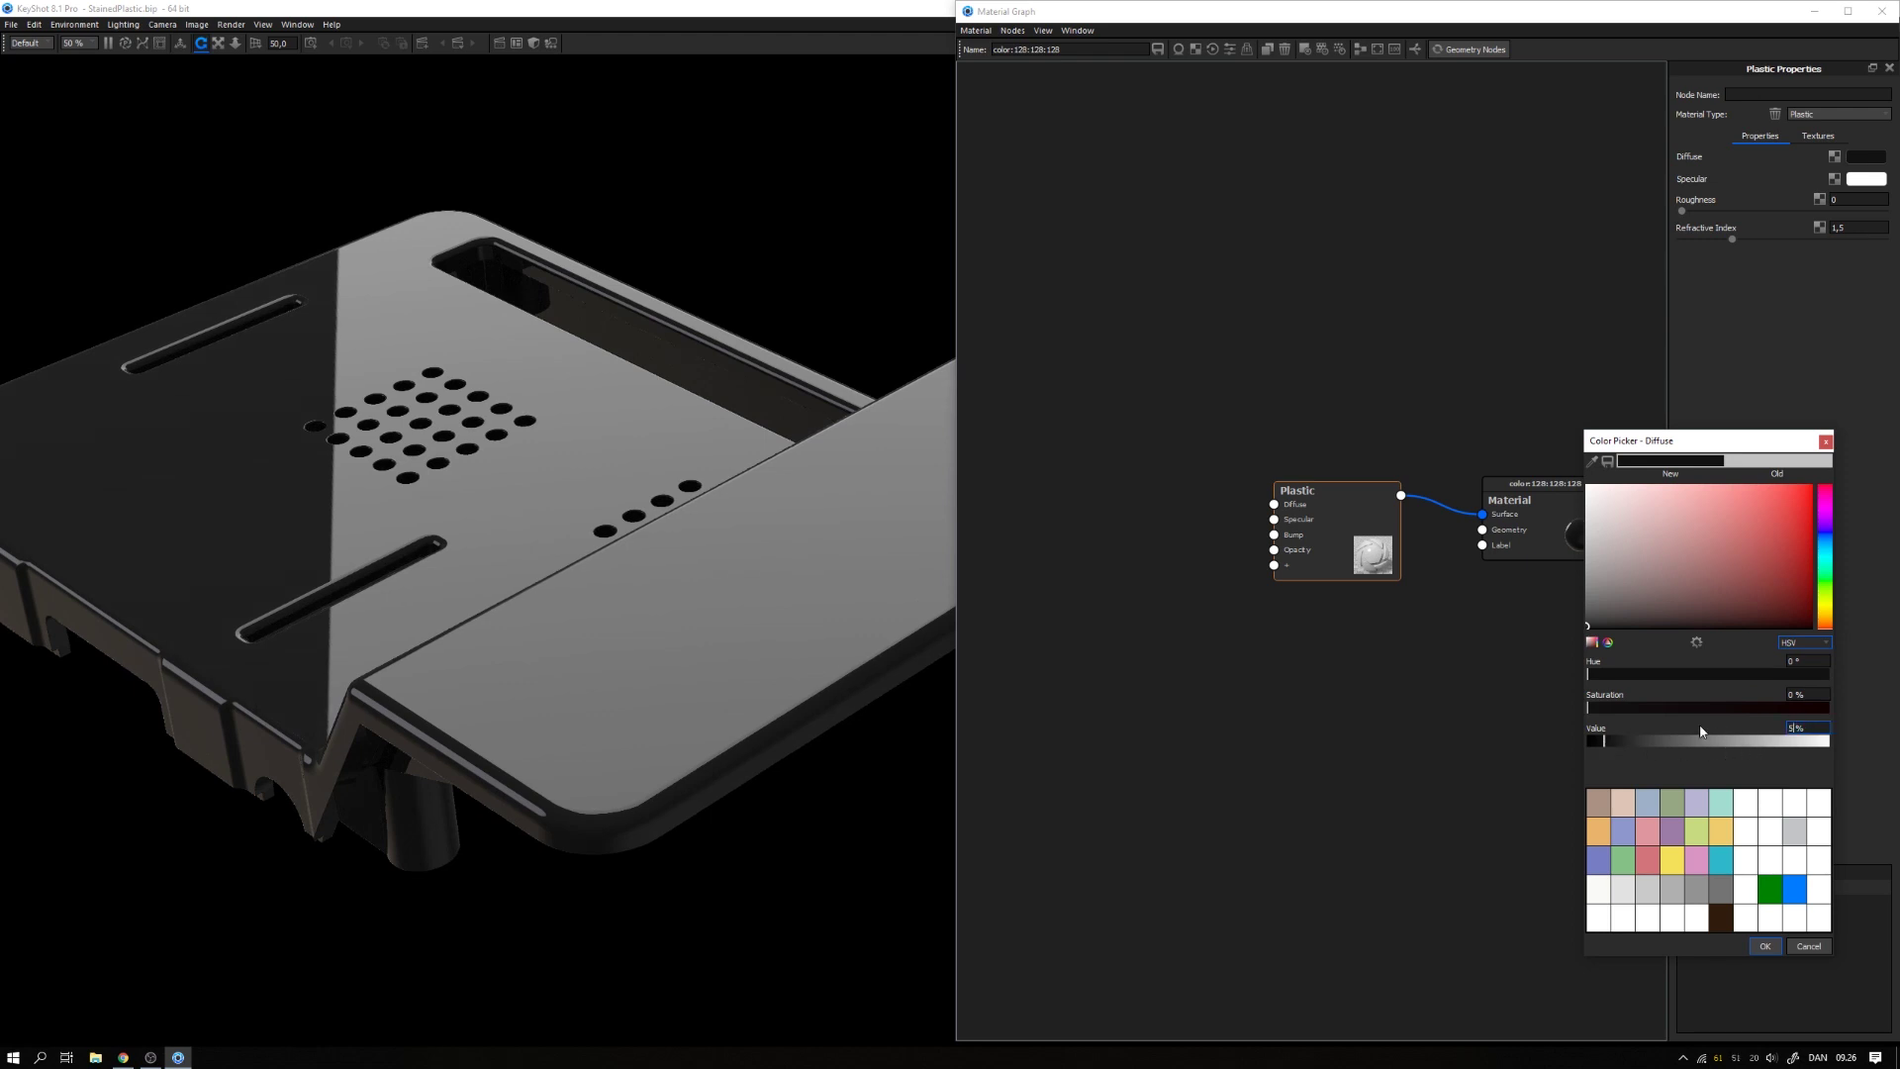
click(1764, 946)
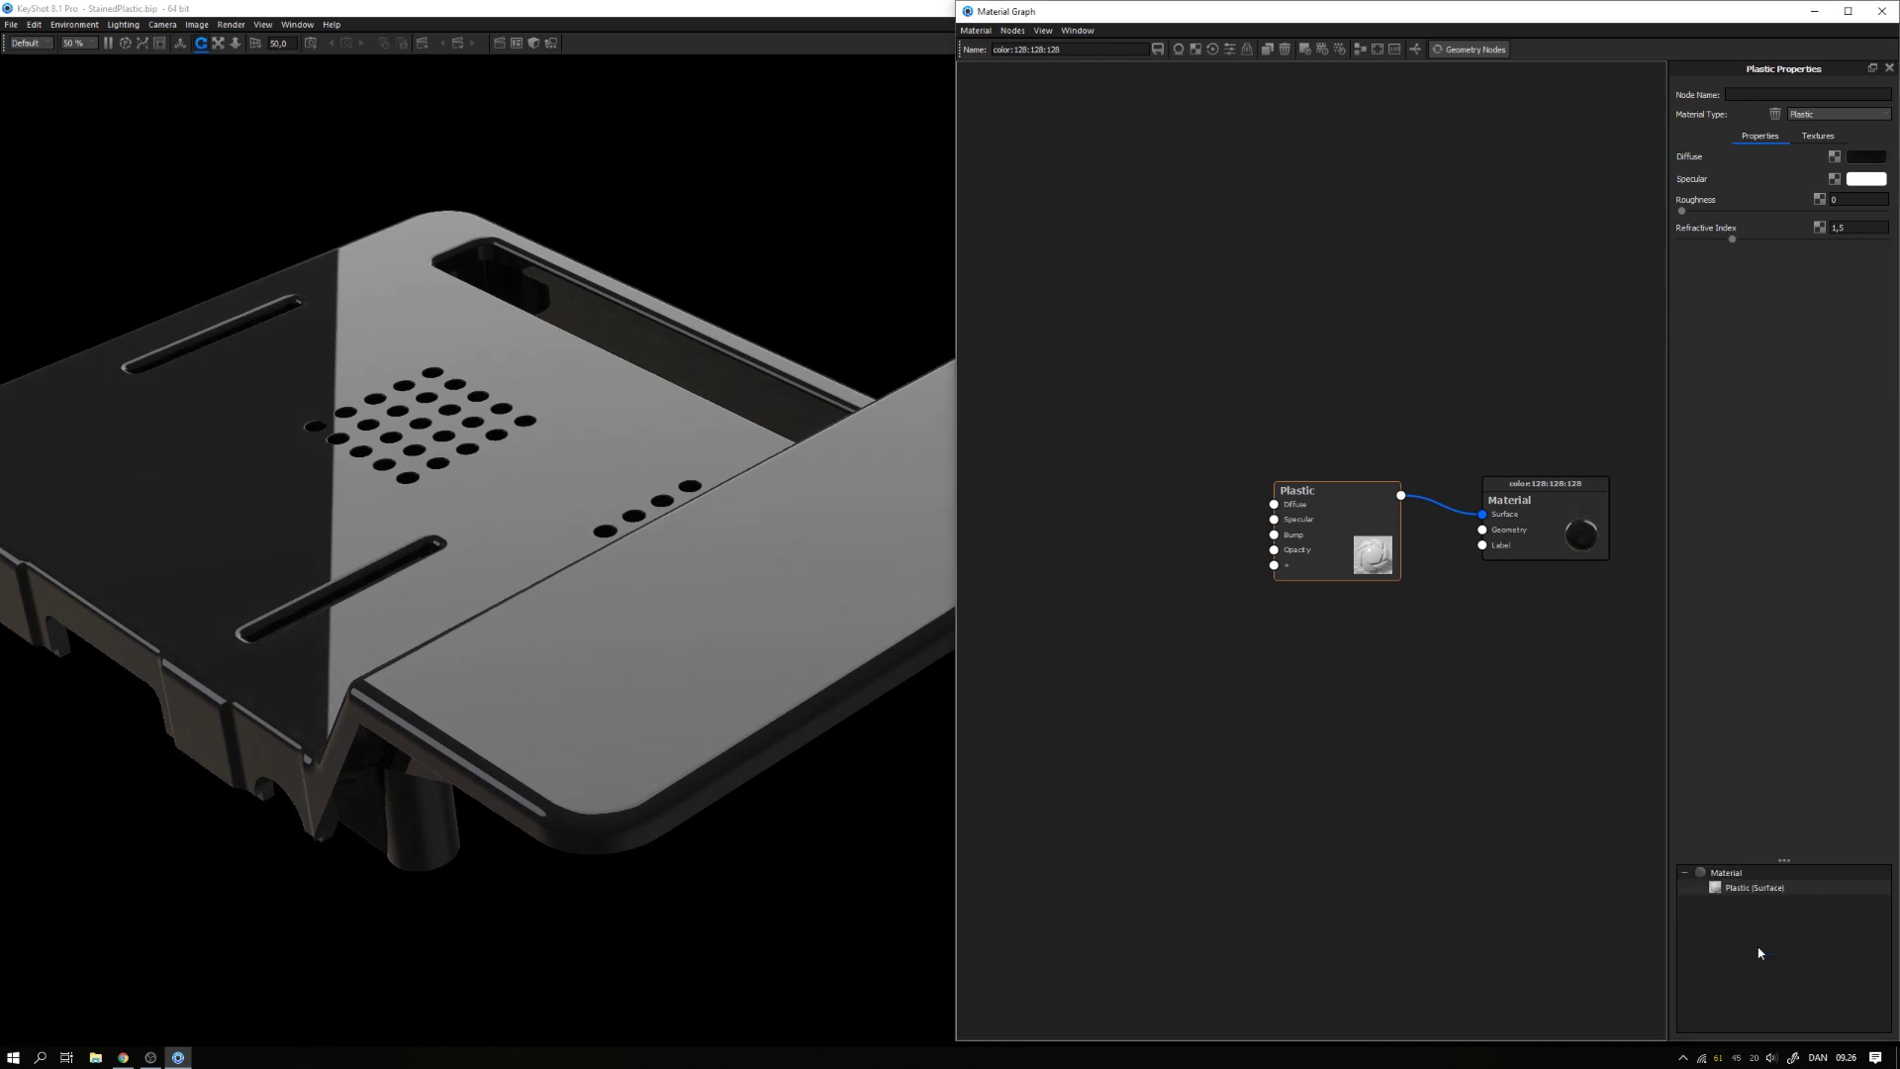
Step: Set the plastic's roughness to 0,1, comparing against the camera reference photo
click(123, 1057)
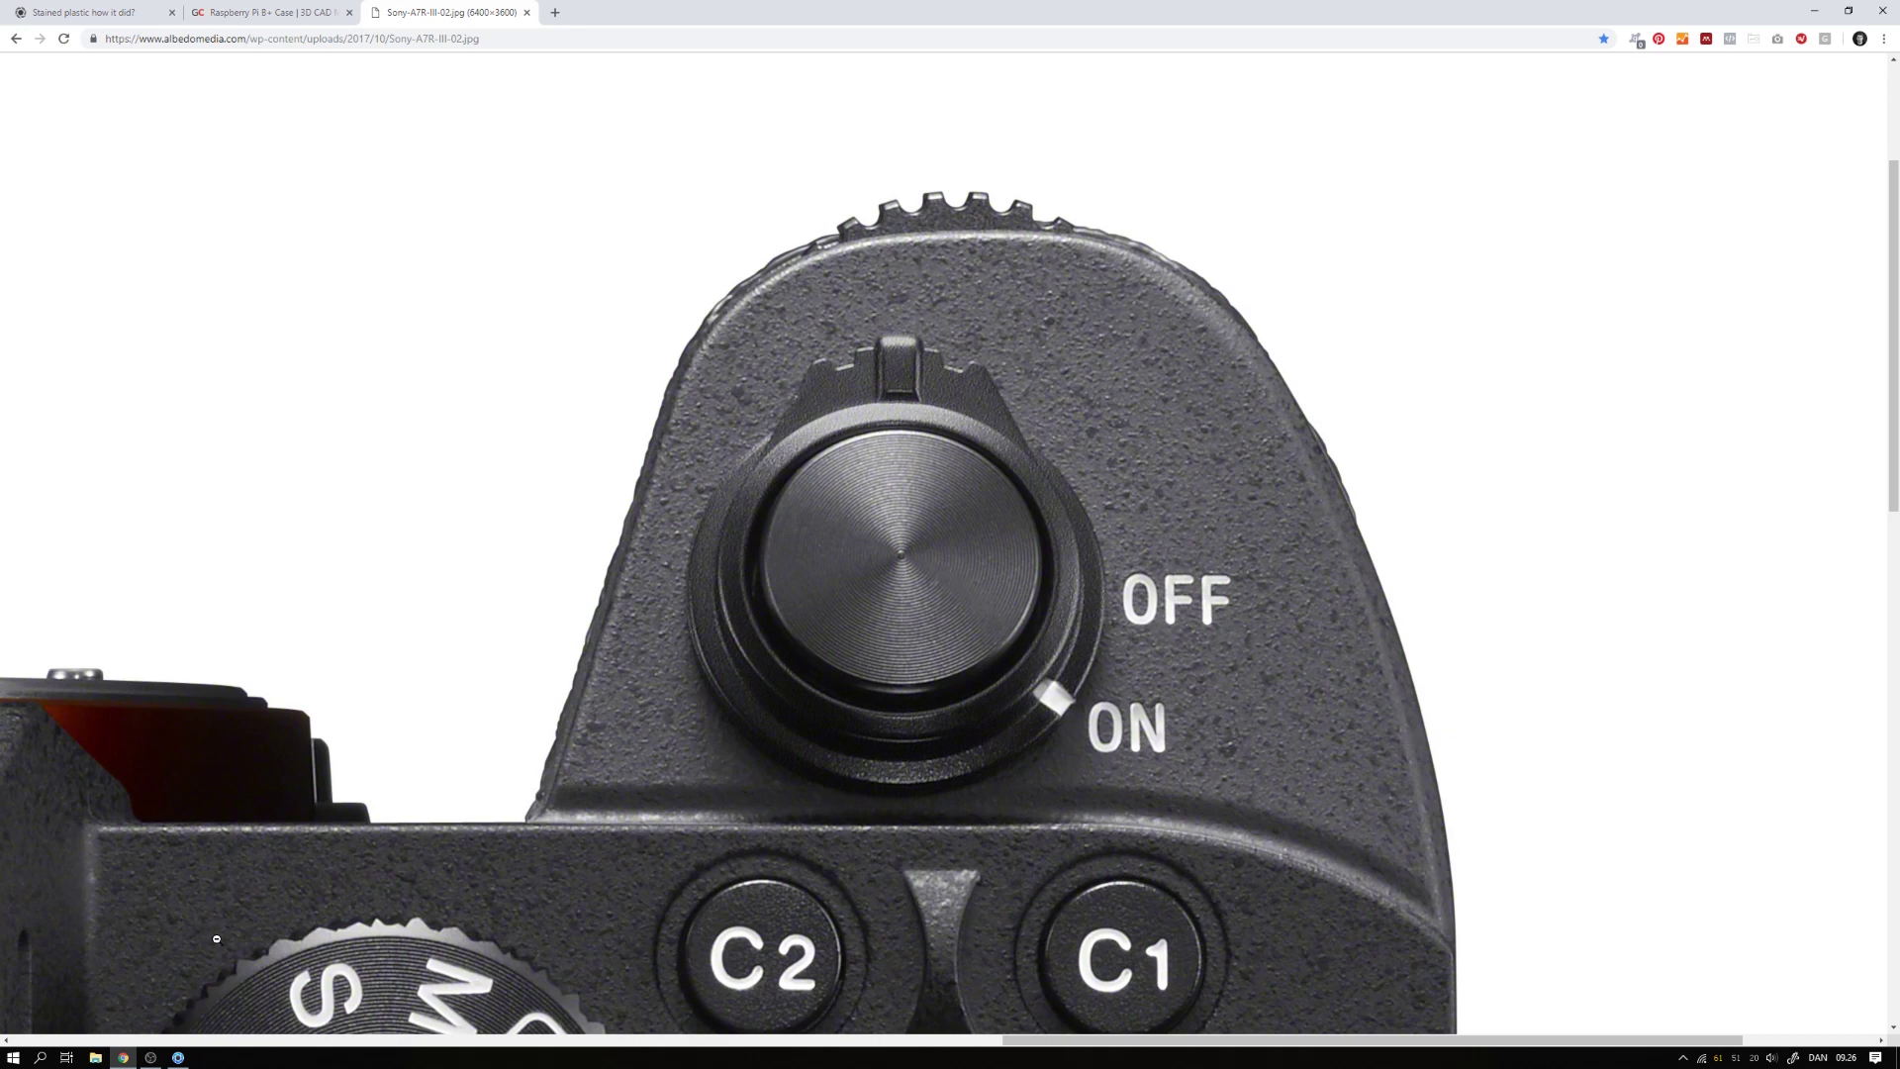
click(178, 1056)
click(1849, 199)
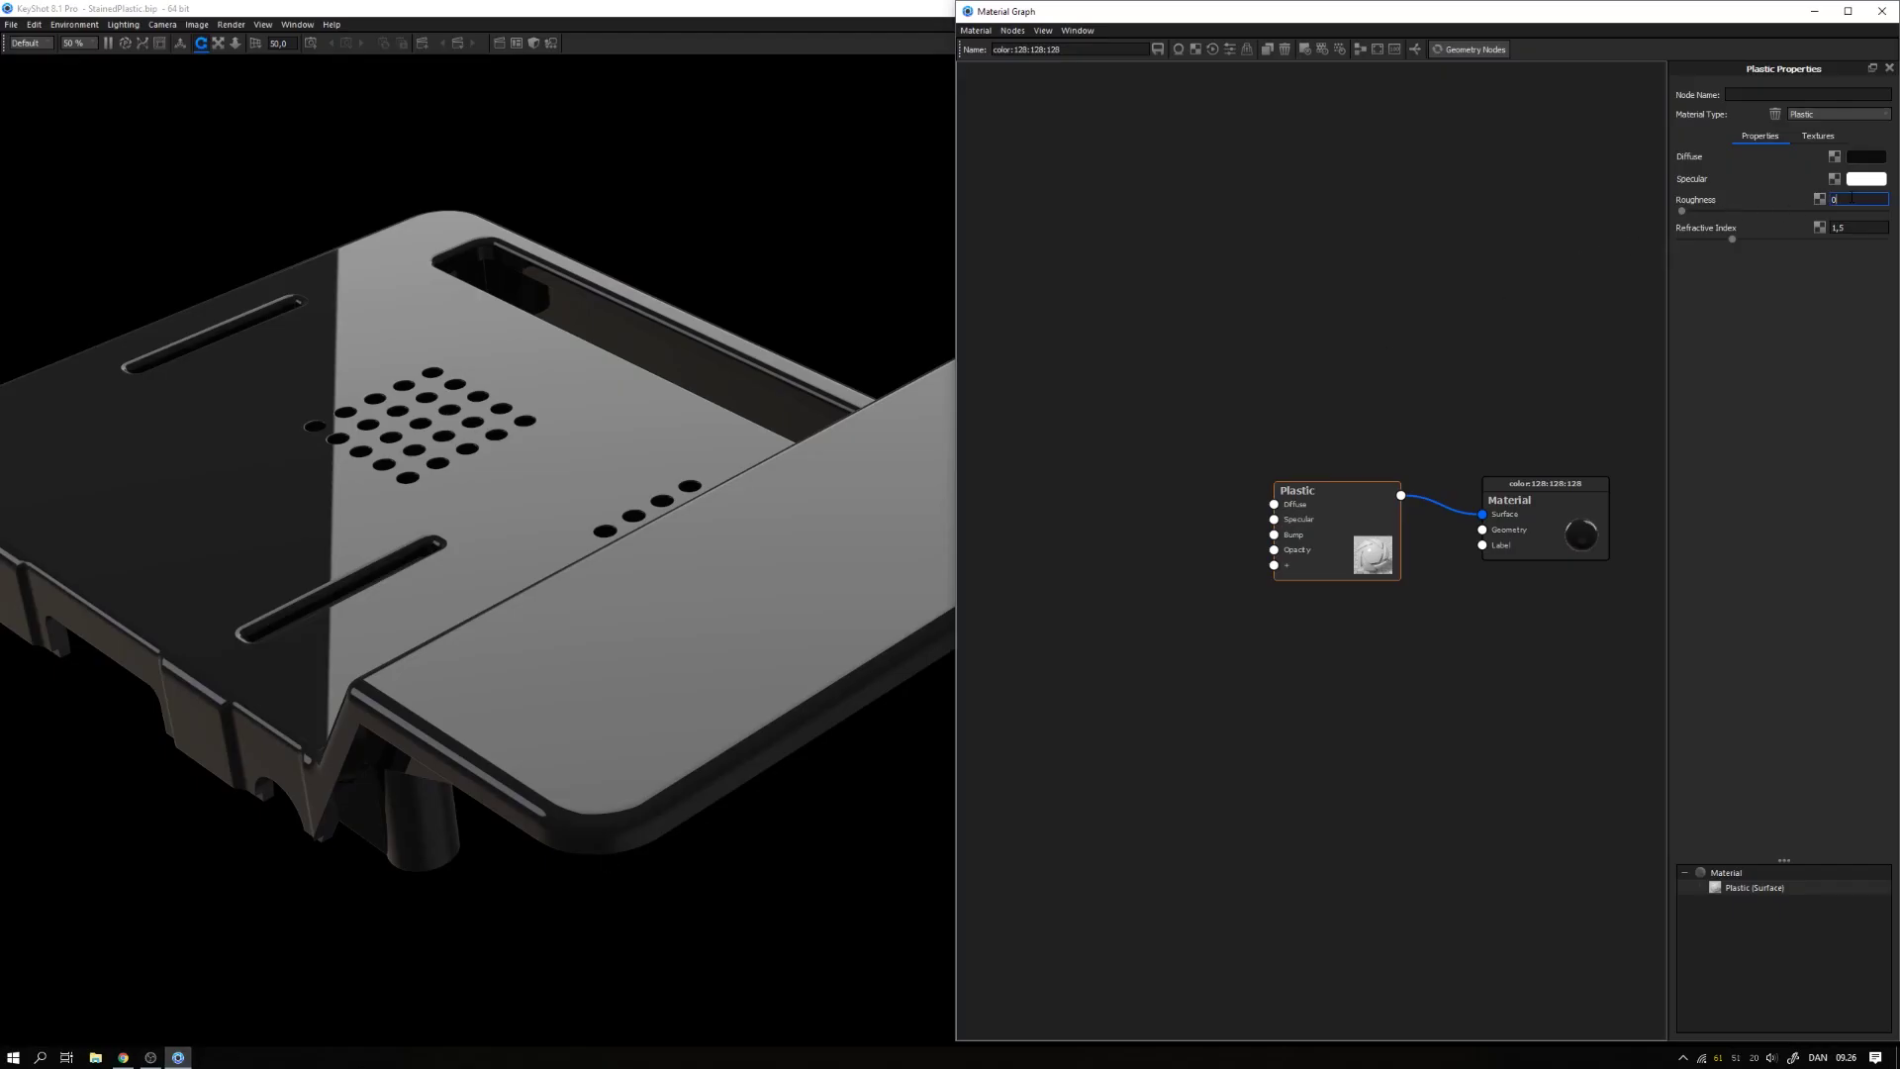
text(1)
key(Return)
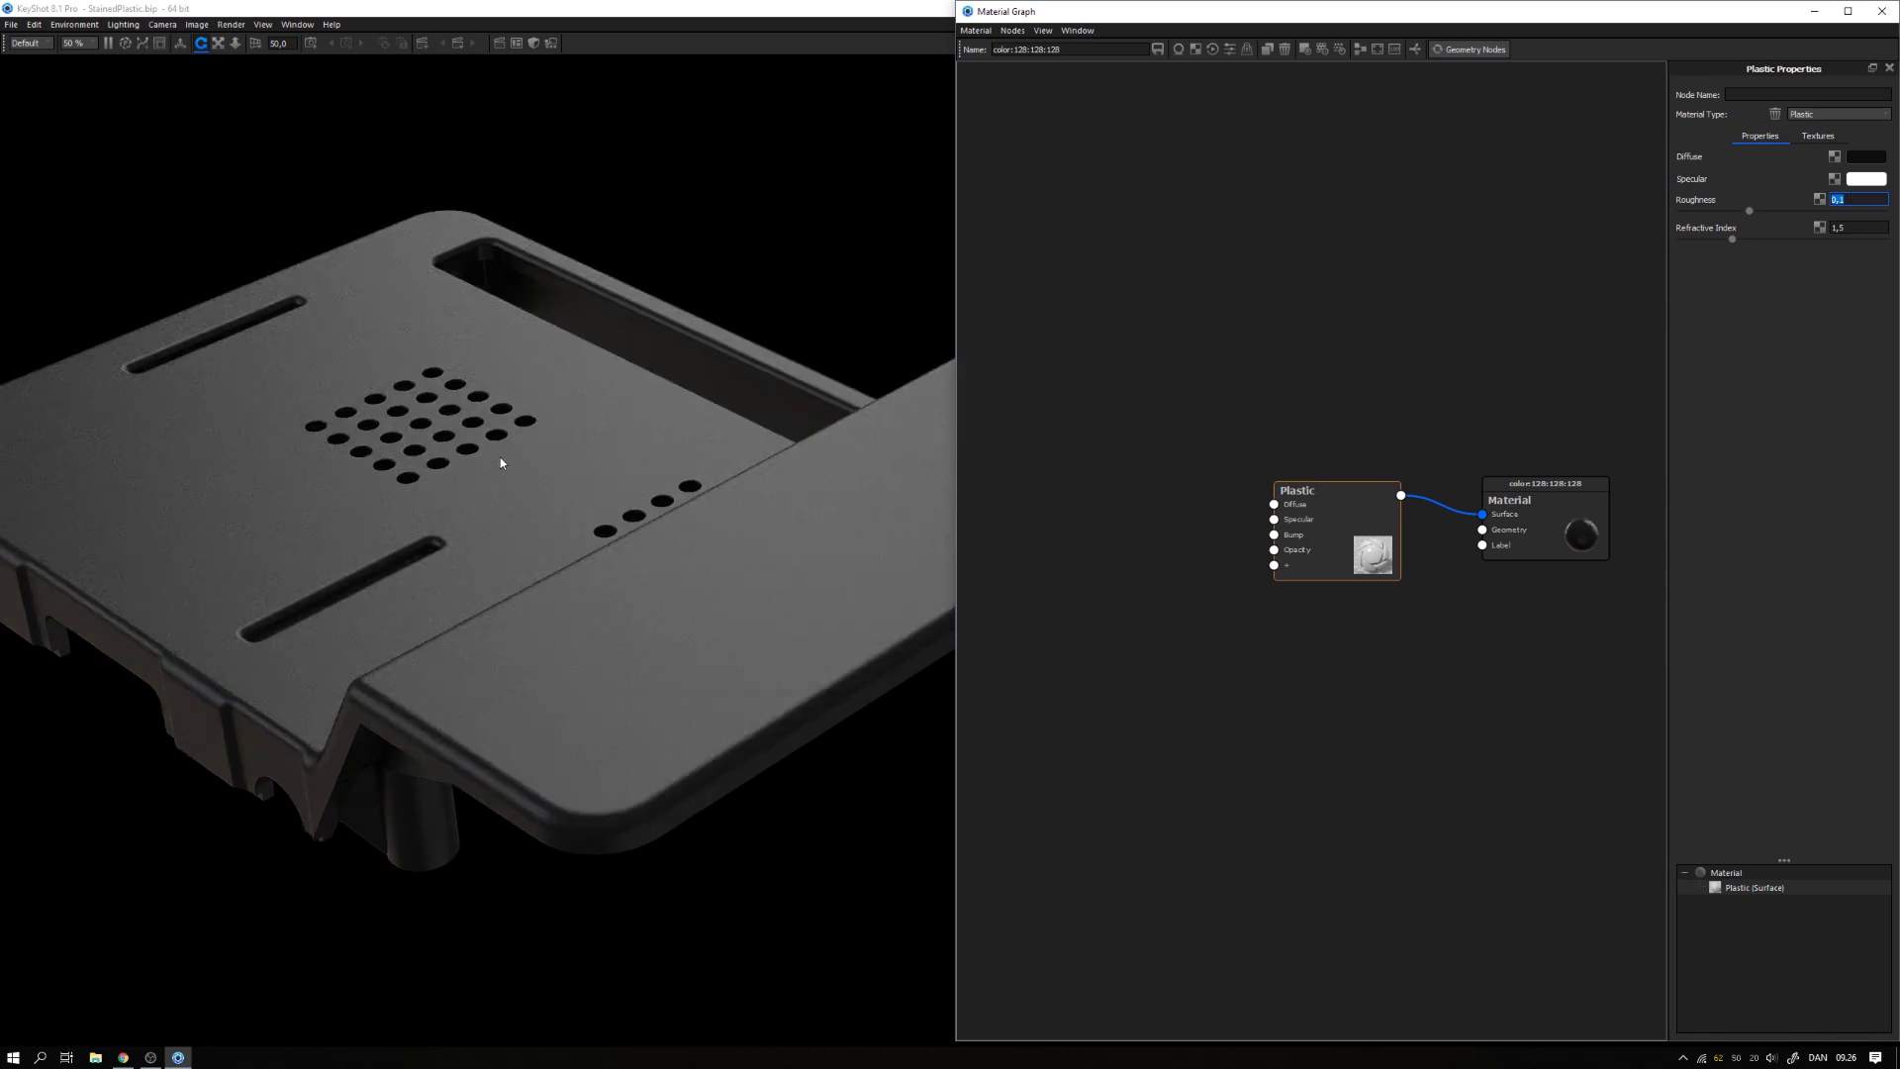
click(129, 1055)
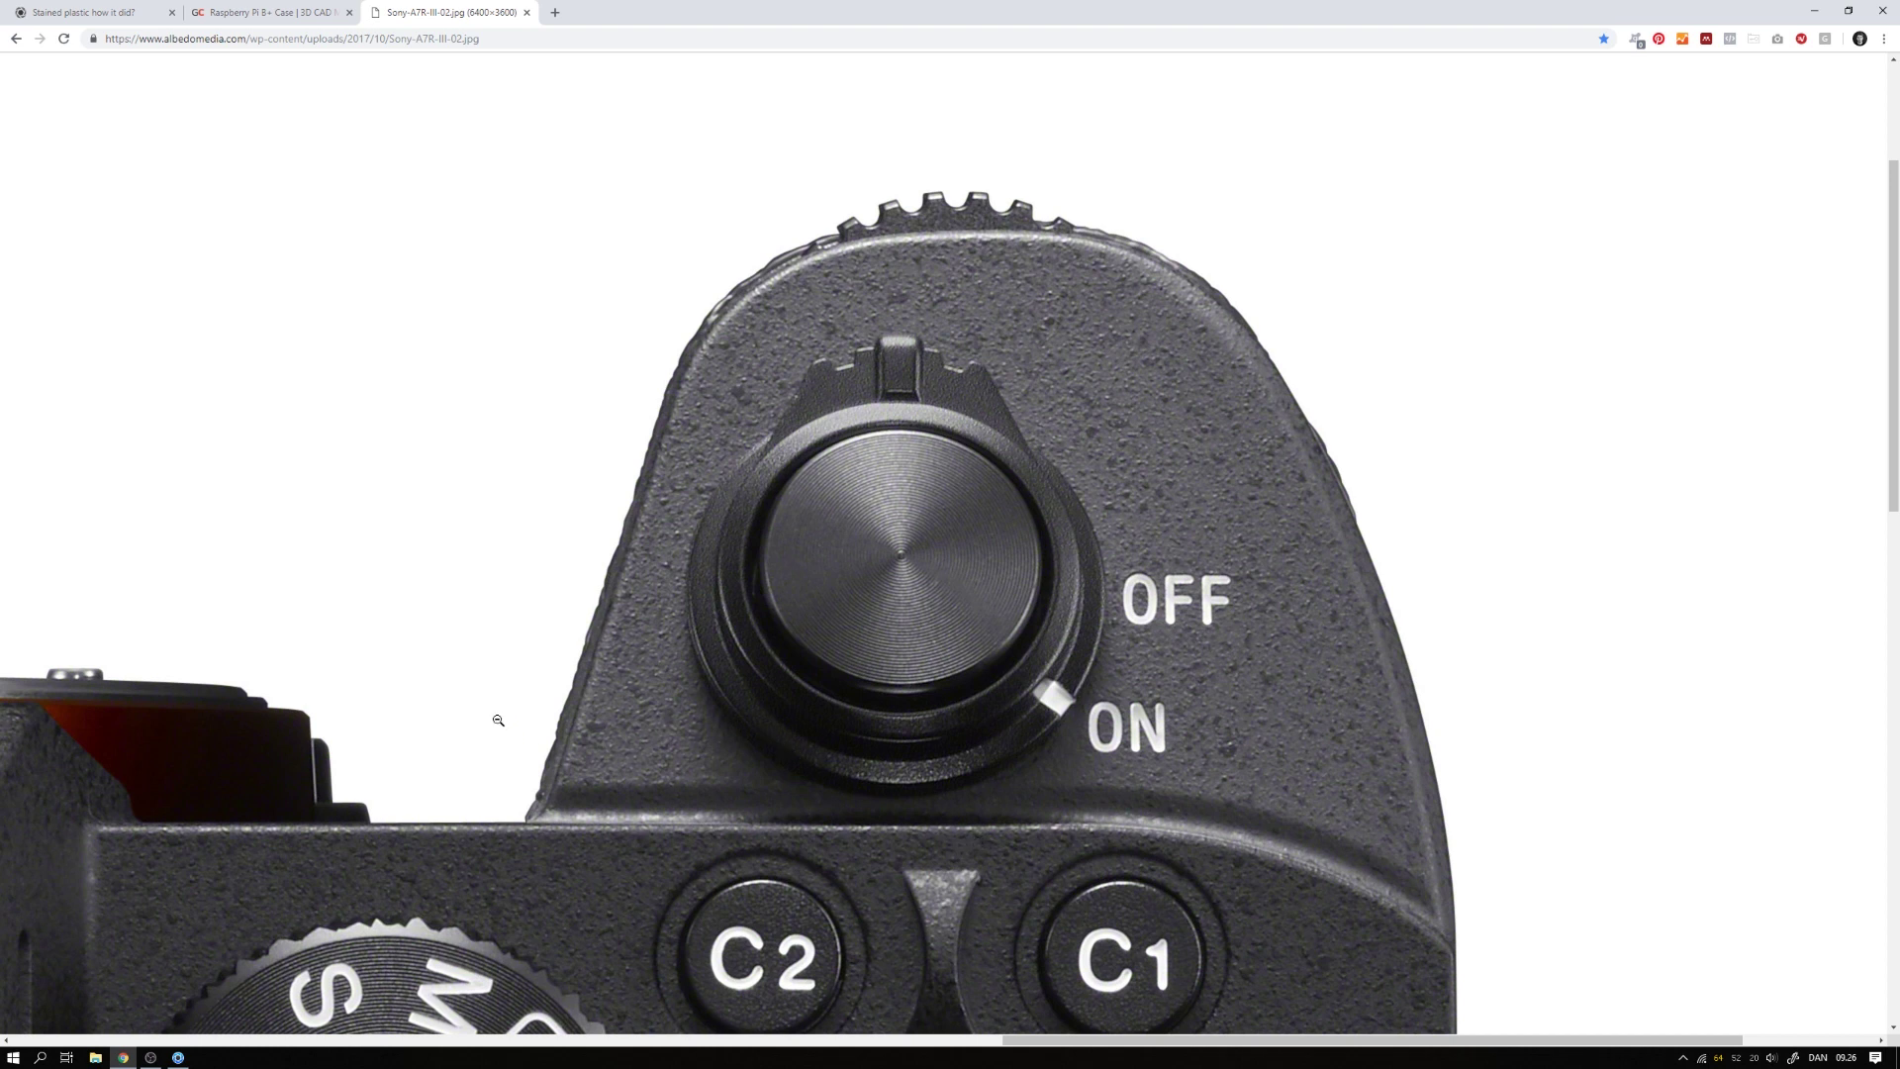
click(178, 1057)
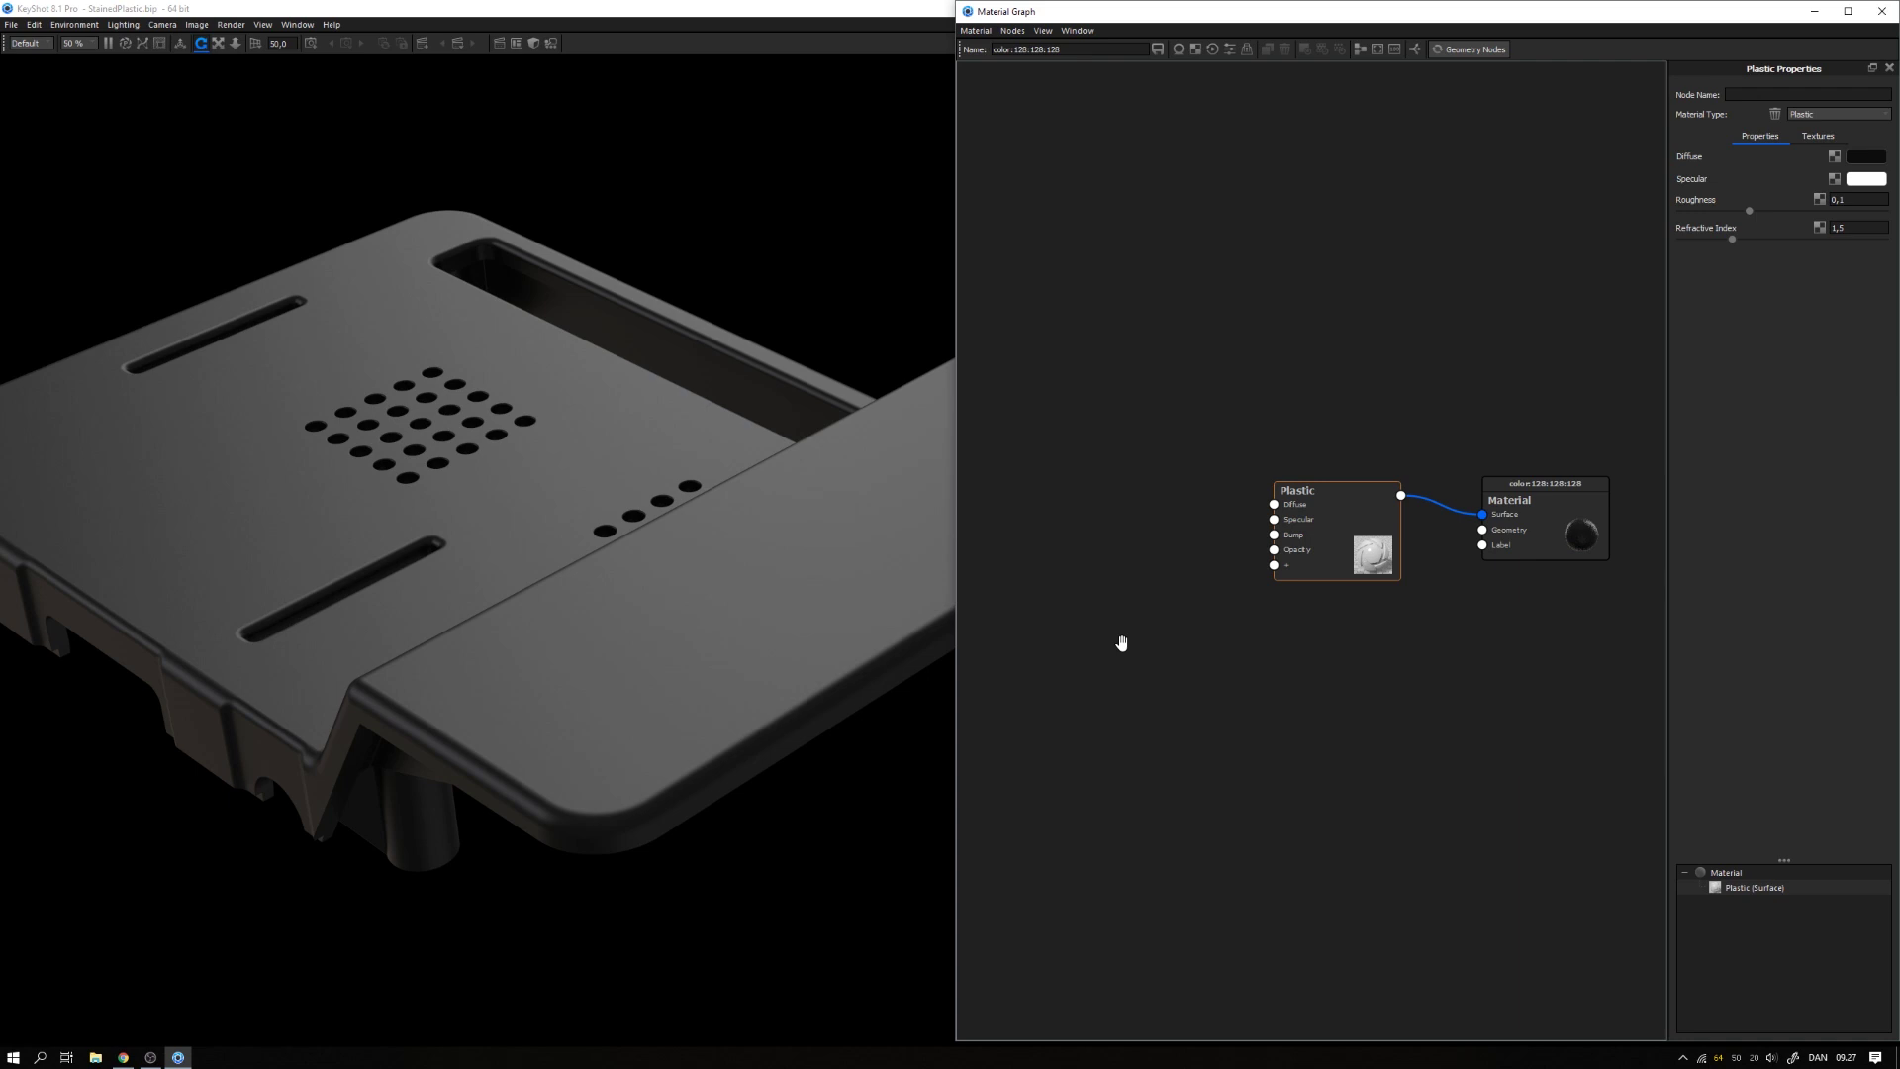
Step: Add a Noise (Fractal) texture node and connect it to the Plastic's Bump input
right_click(1121, 643)
mouse_move(1148, 712)
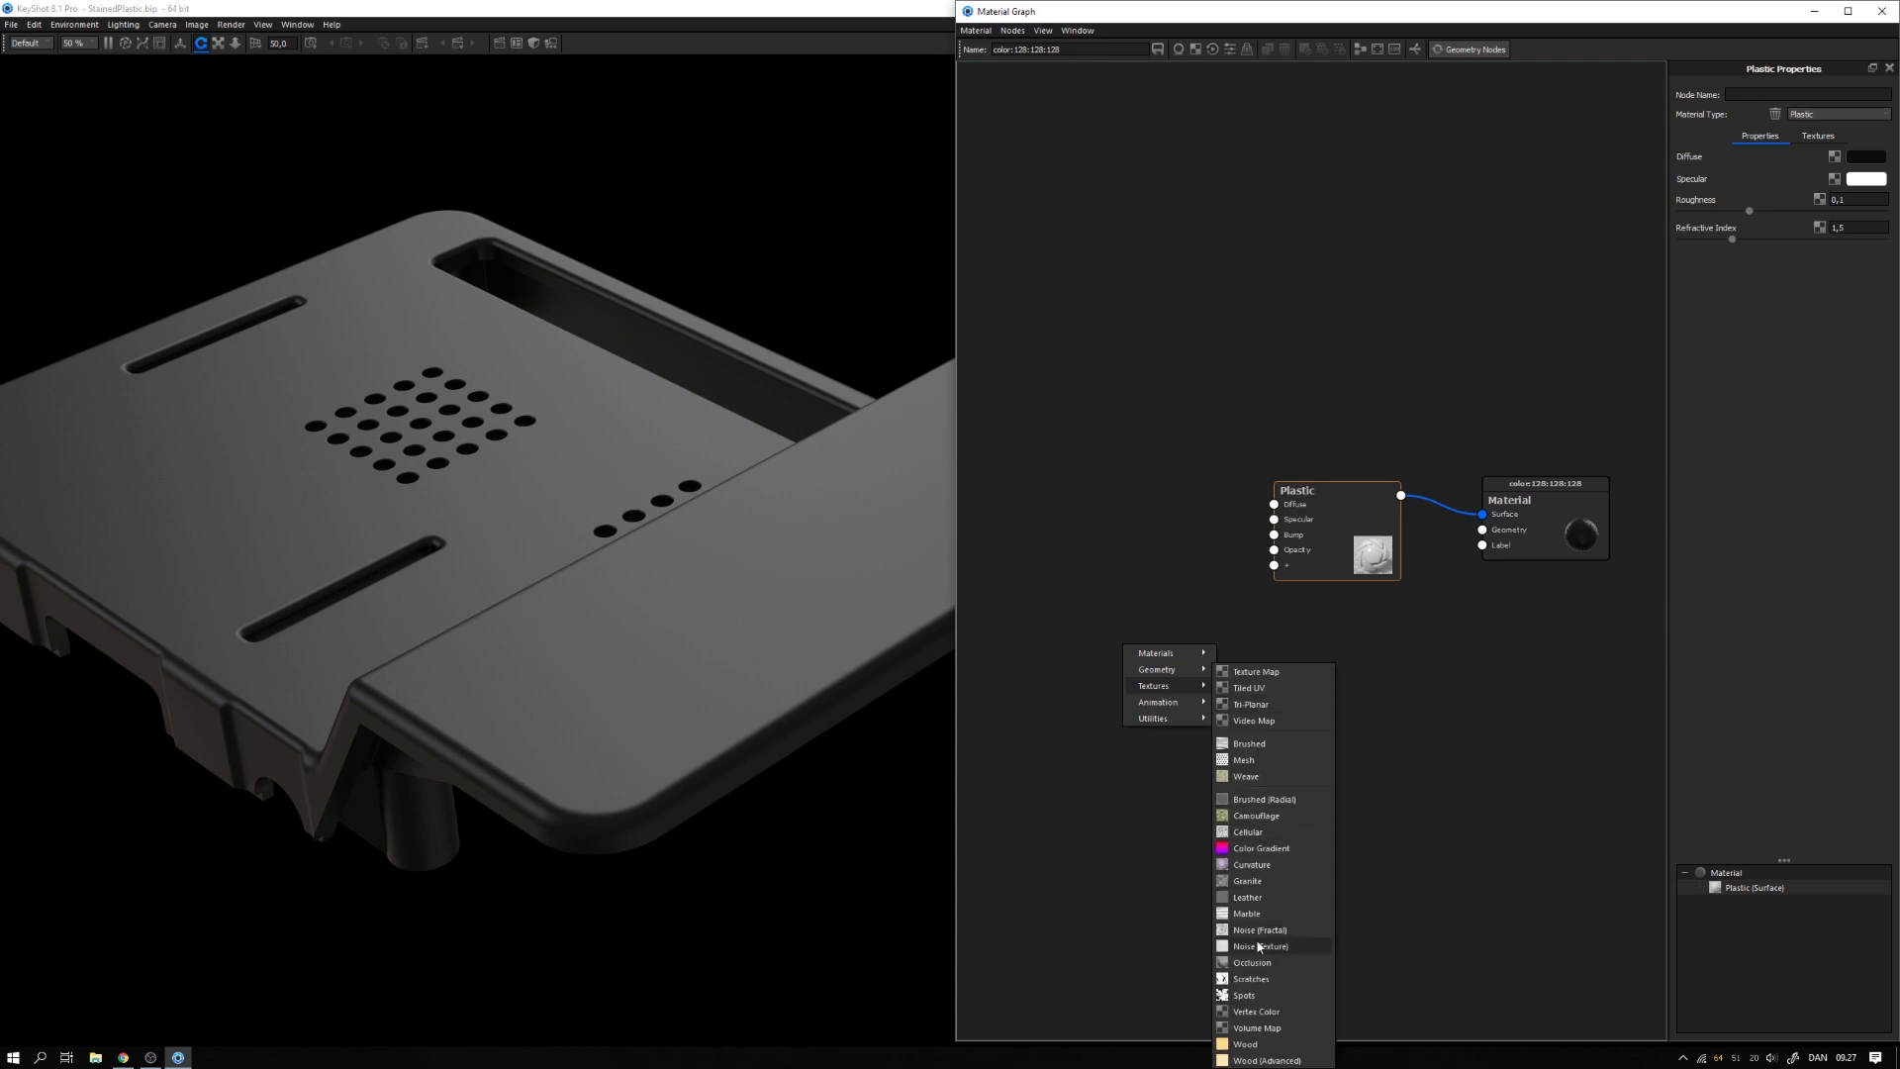
click(1259, 929)
drag(1178, 656, 1274, 534)
drag(1115, 611, 1114, 598)
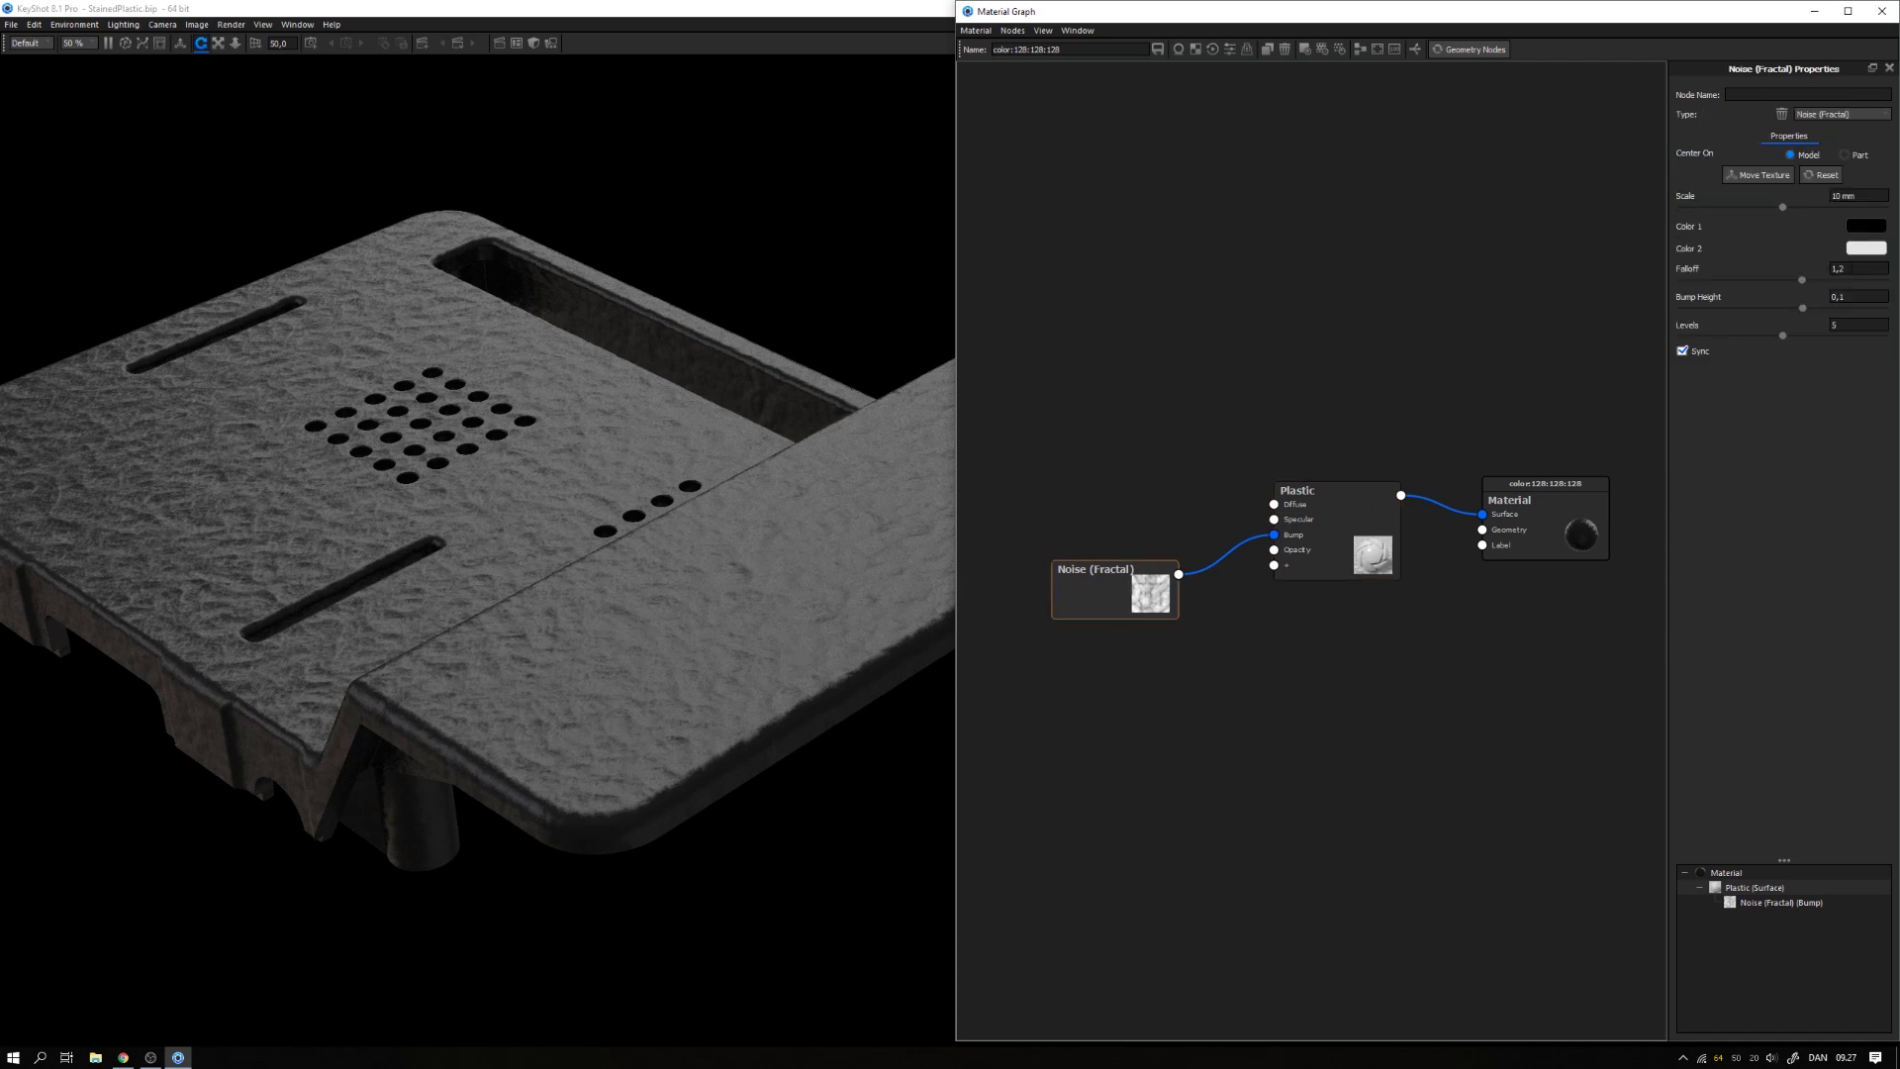
Step: Set the noise scale to 1 mm, falloff 2 and bump height -0,1
double_click(1851, 195)
text(1)
key(Return)
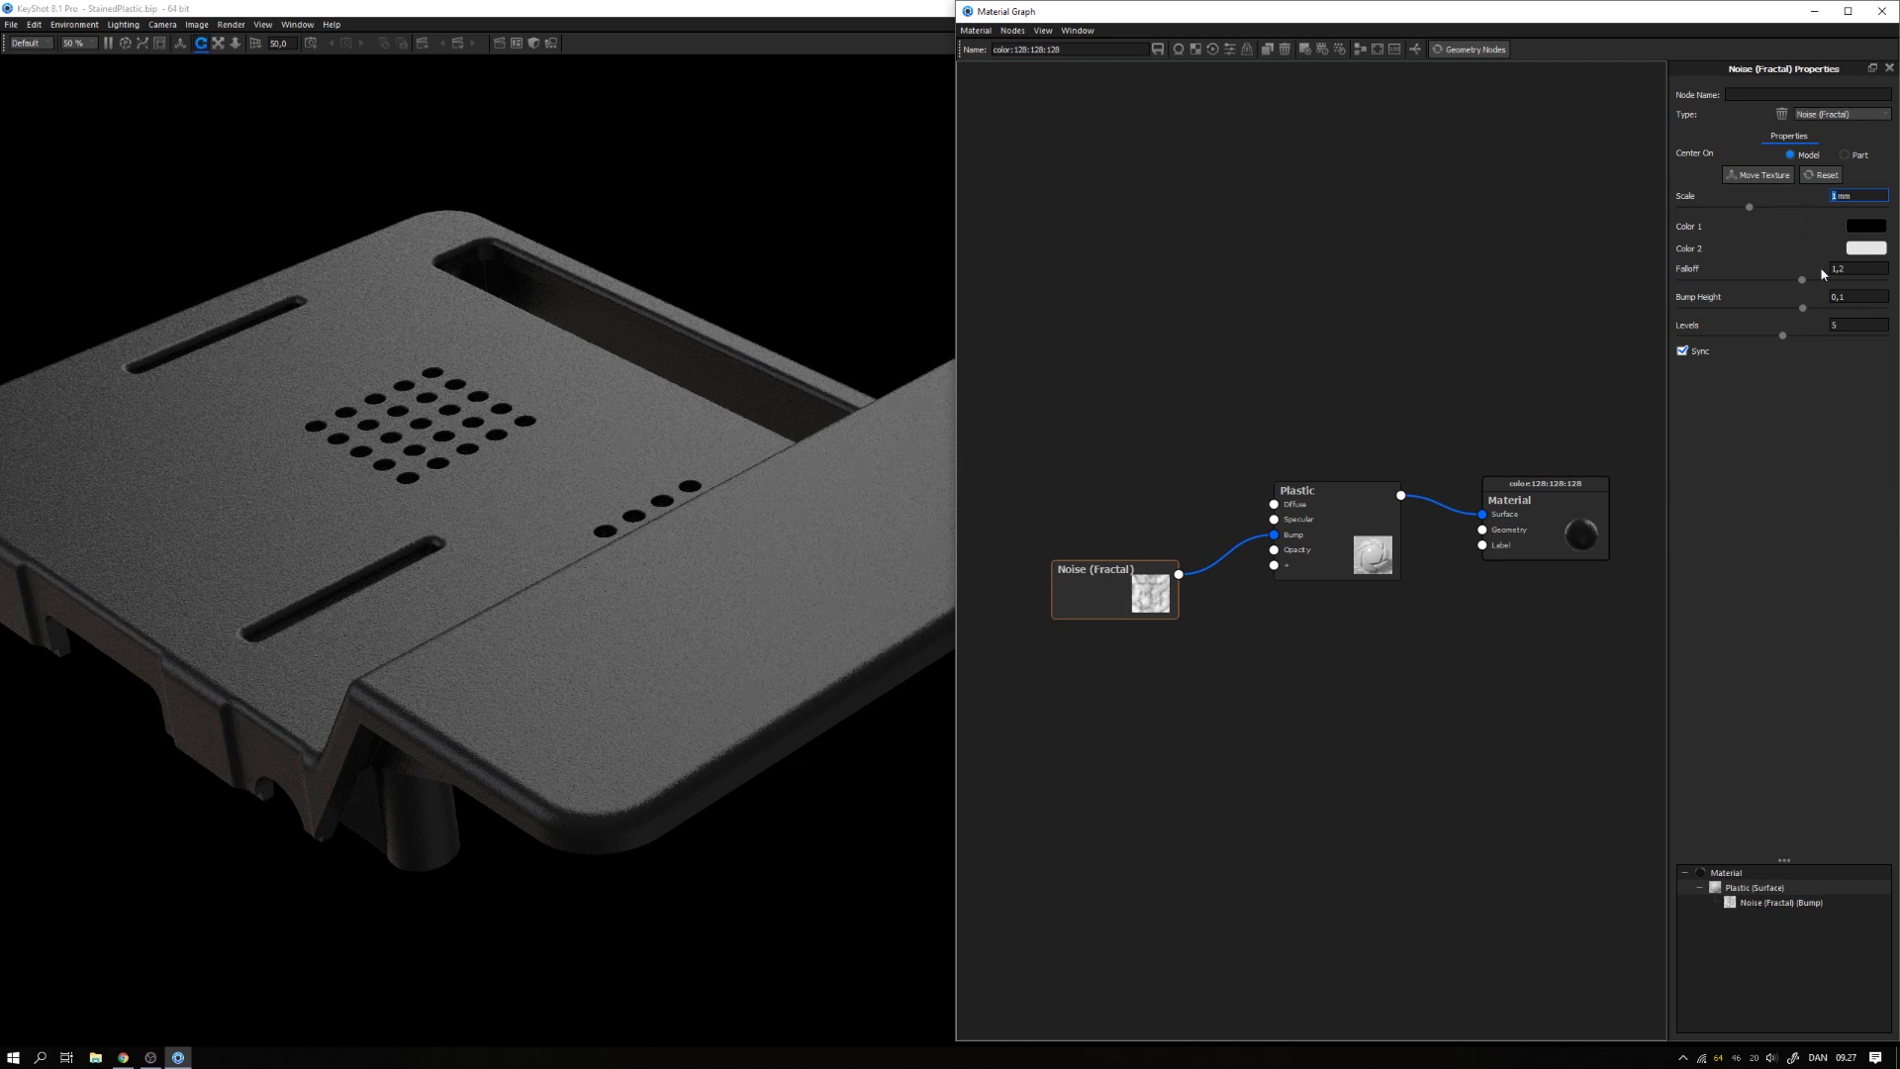
key(Tab)
text(2)
scroll(496, 720, up, 10)
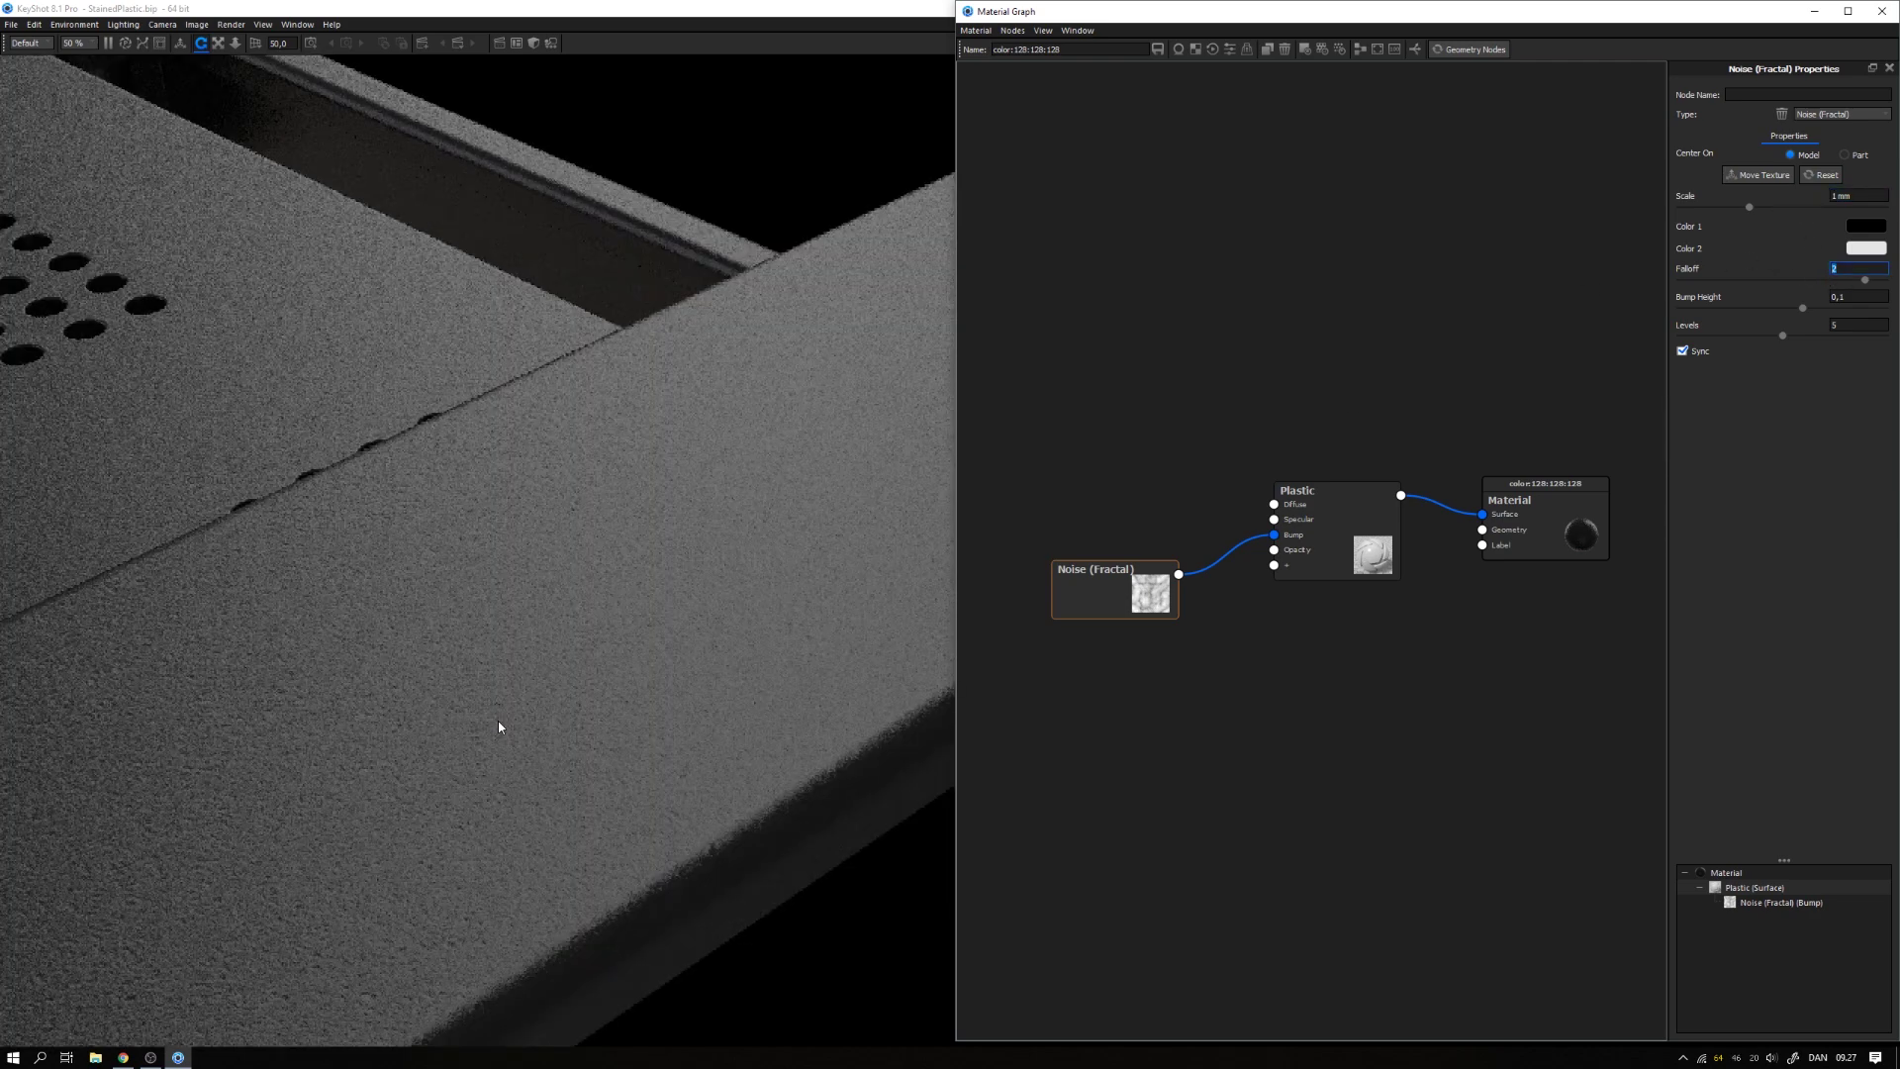
scroll(475, 597, up, 3)
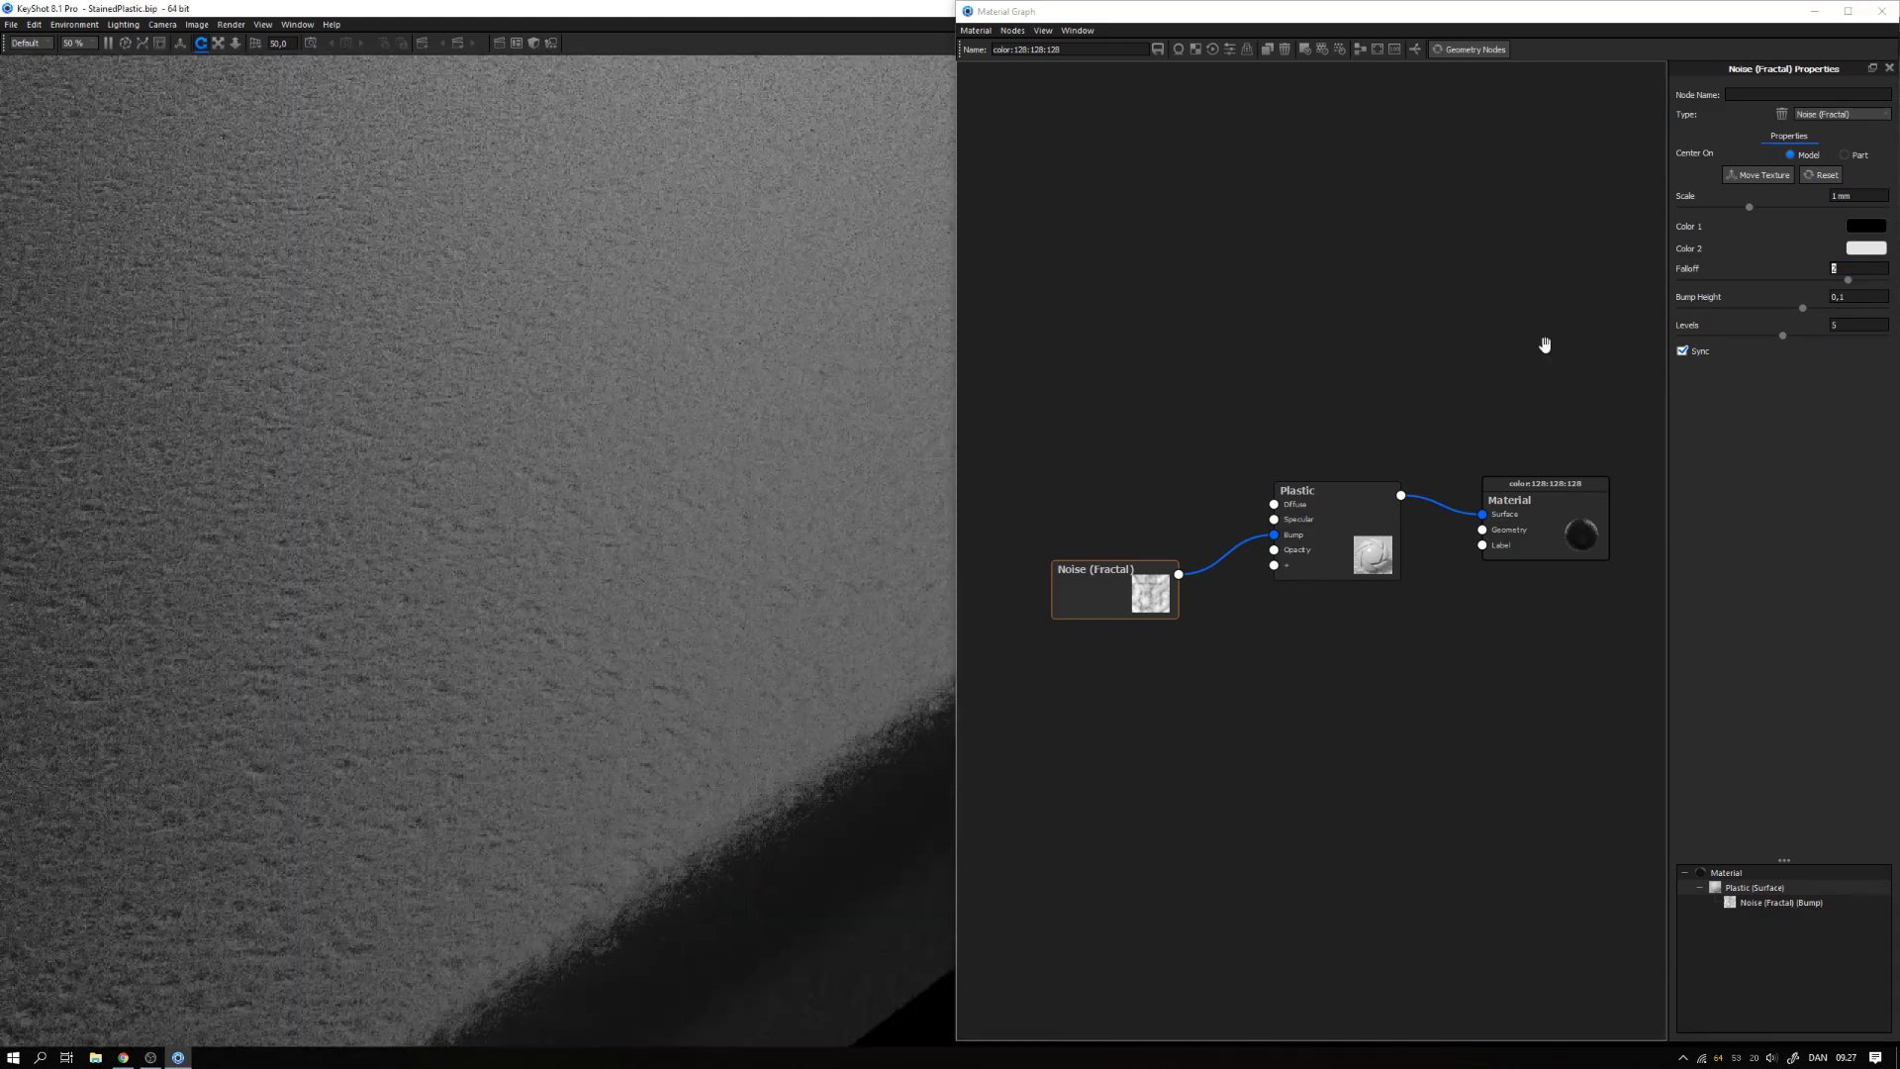
click(1774, 304)
key(Tab)
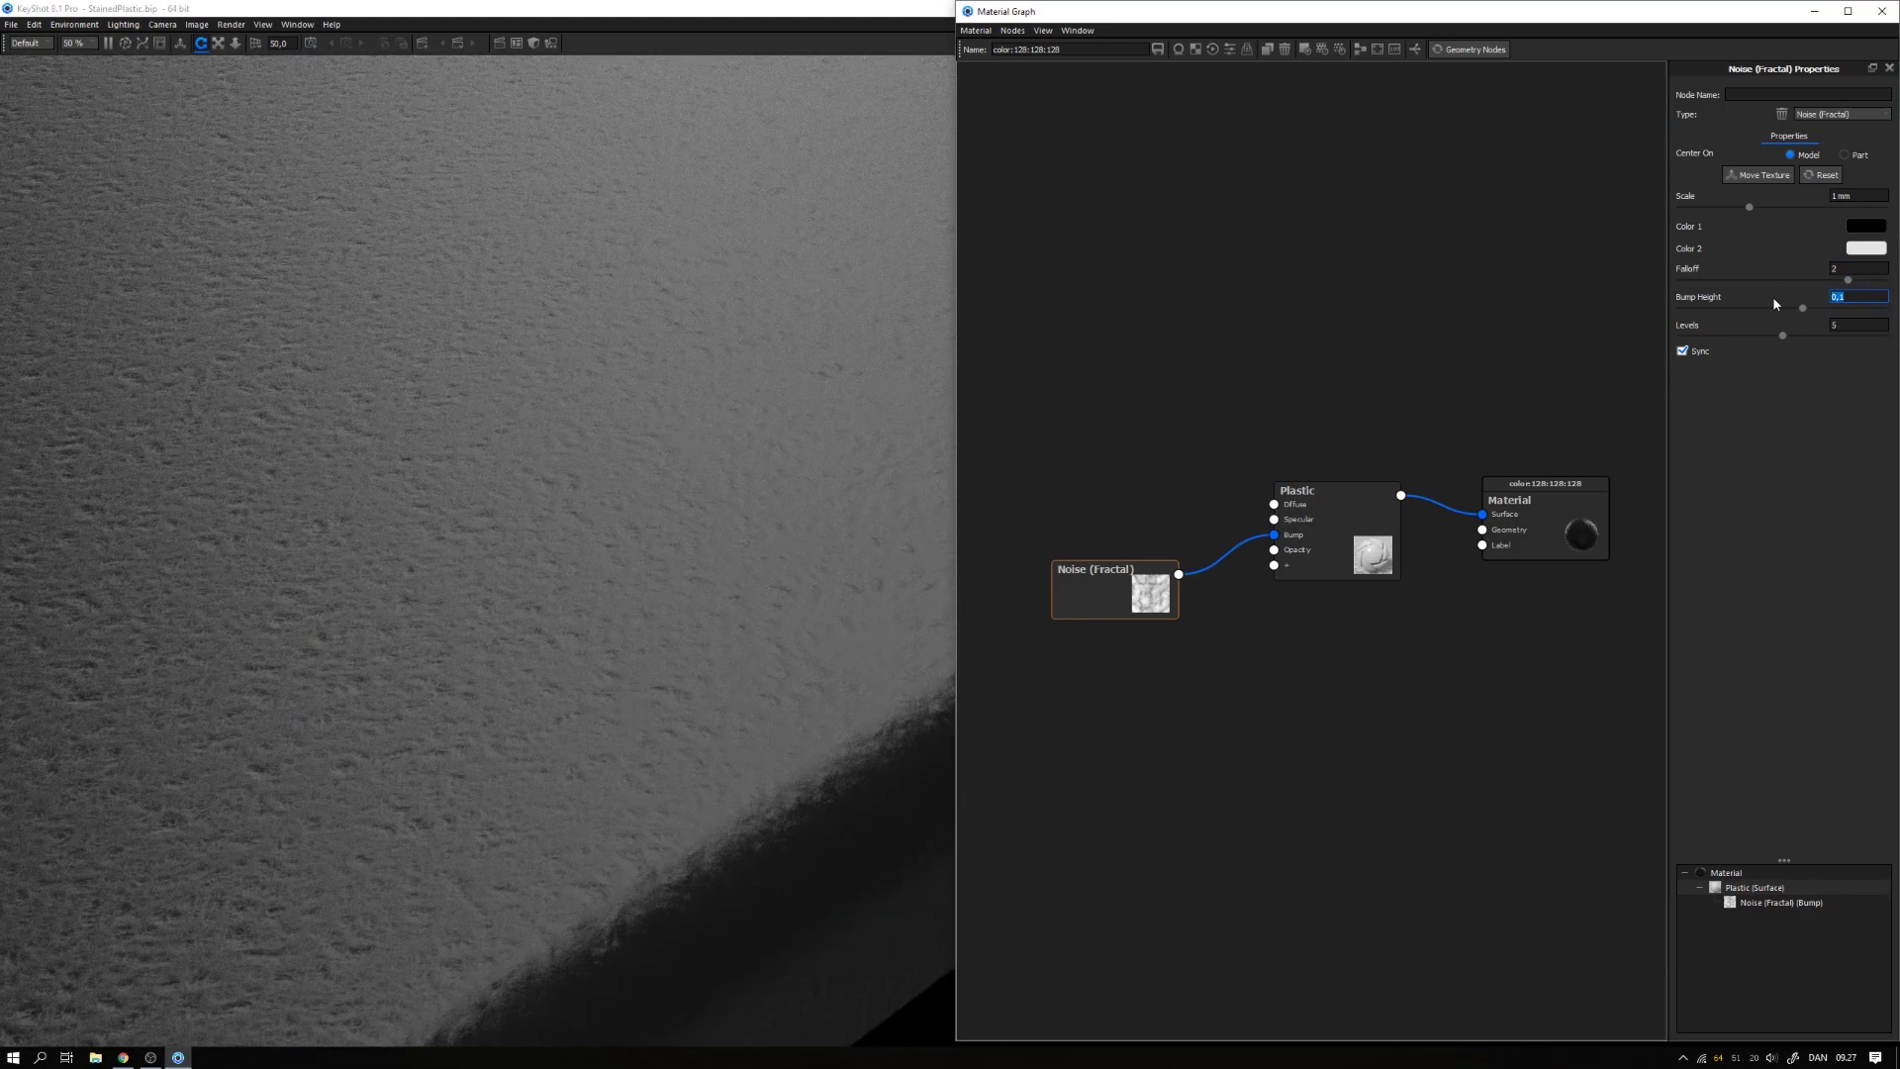
text(-0,1)
key(Return)
Step: Reduce the noise scale to 0,5 mm and nudge the node into place
scroll(380, 622, down, 10)
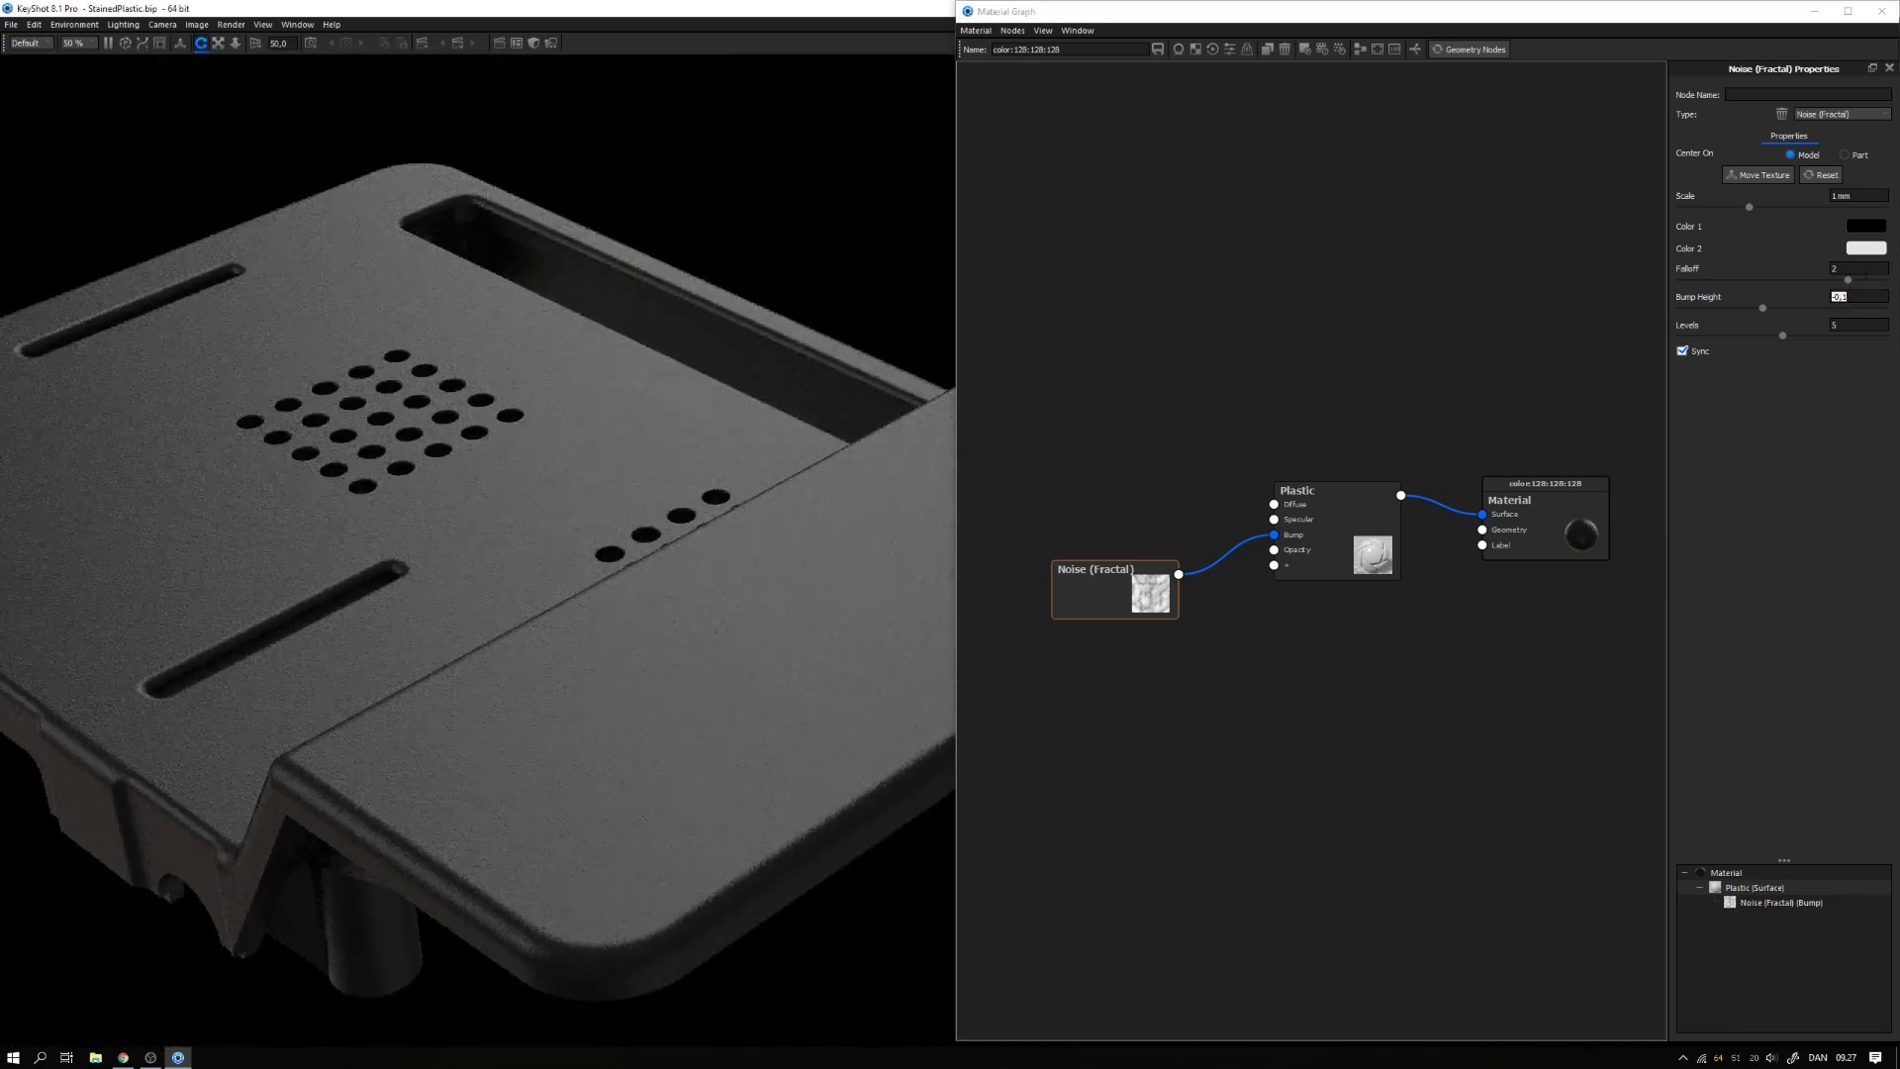
click(1863, 193)
text(0,5)
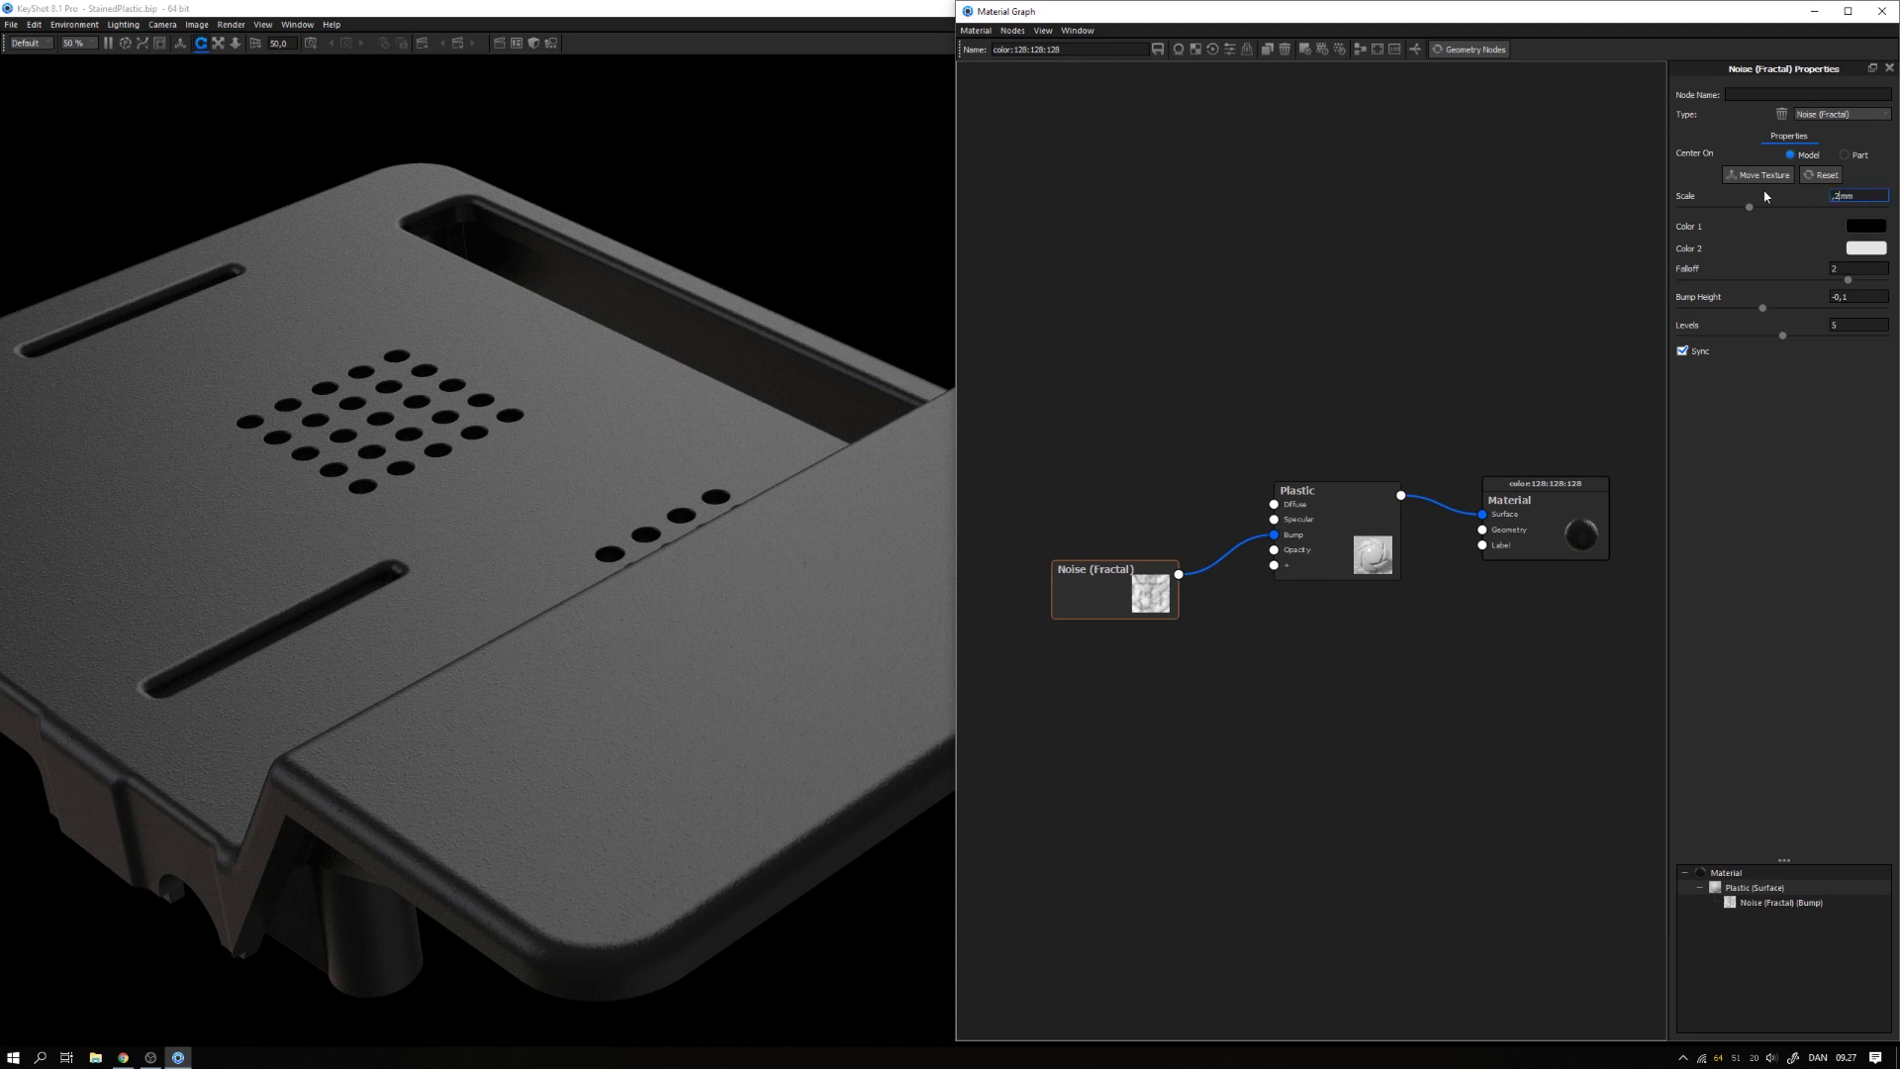
key(Return)
drag(1148, 597, 1146, 585)
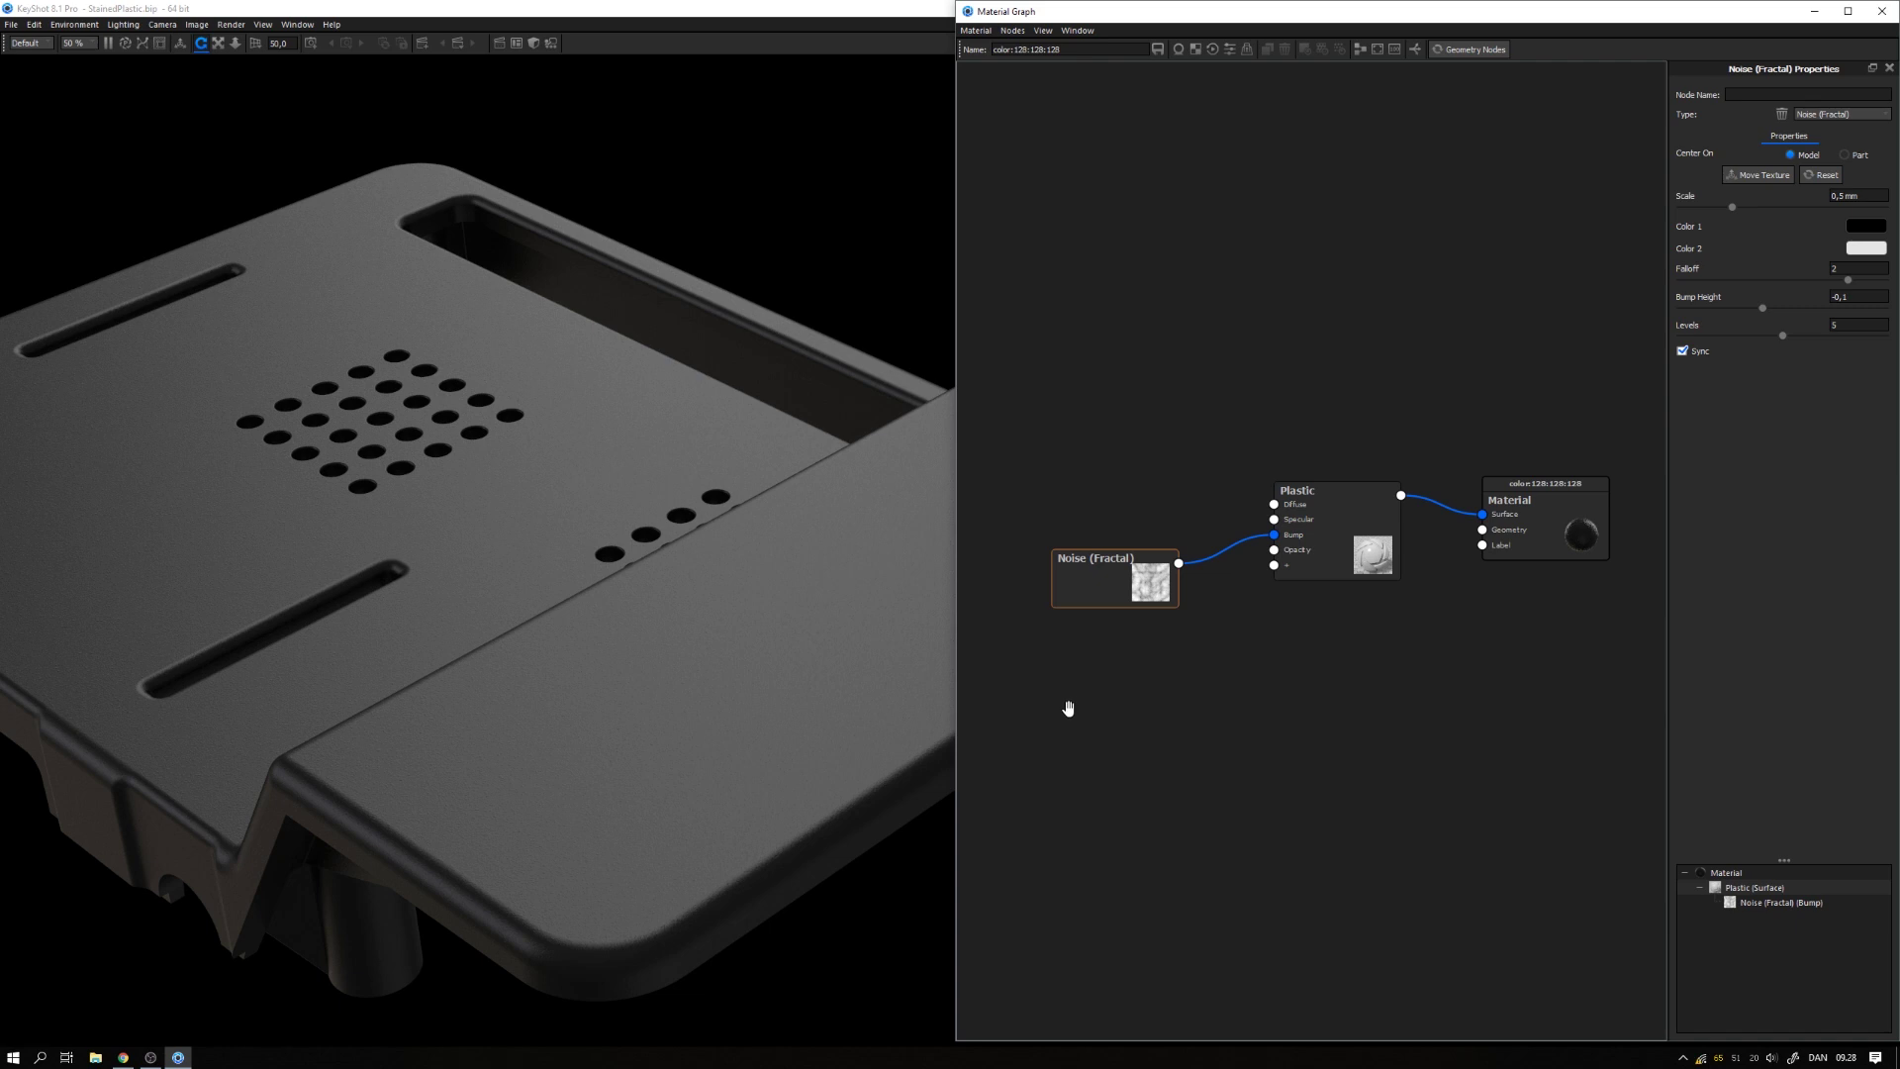
Step: Add a Spots texture node and preview it alone on the case, checking the camera photo
drag(1105, 606, 1109, 580)
right_click(1087, 691)
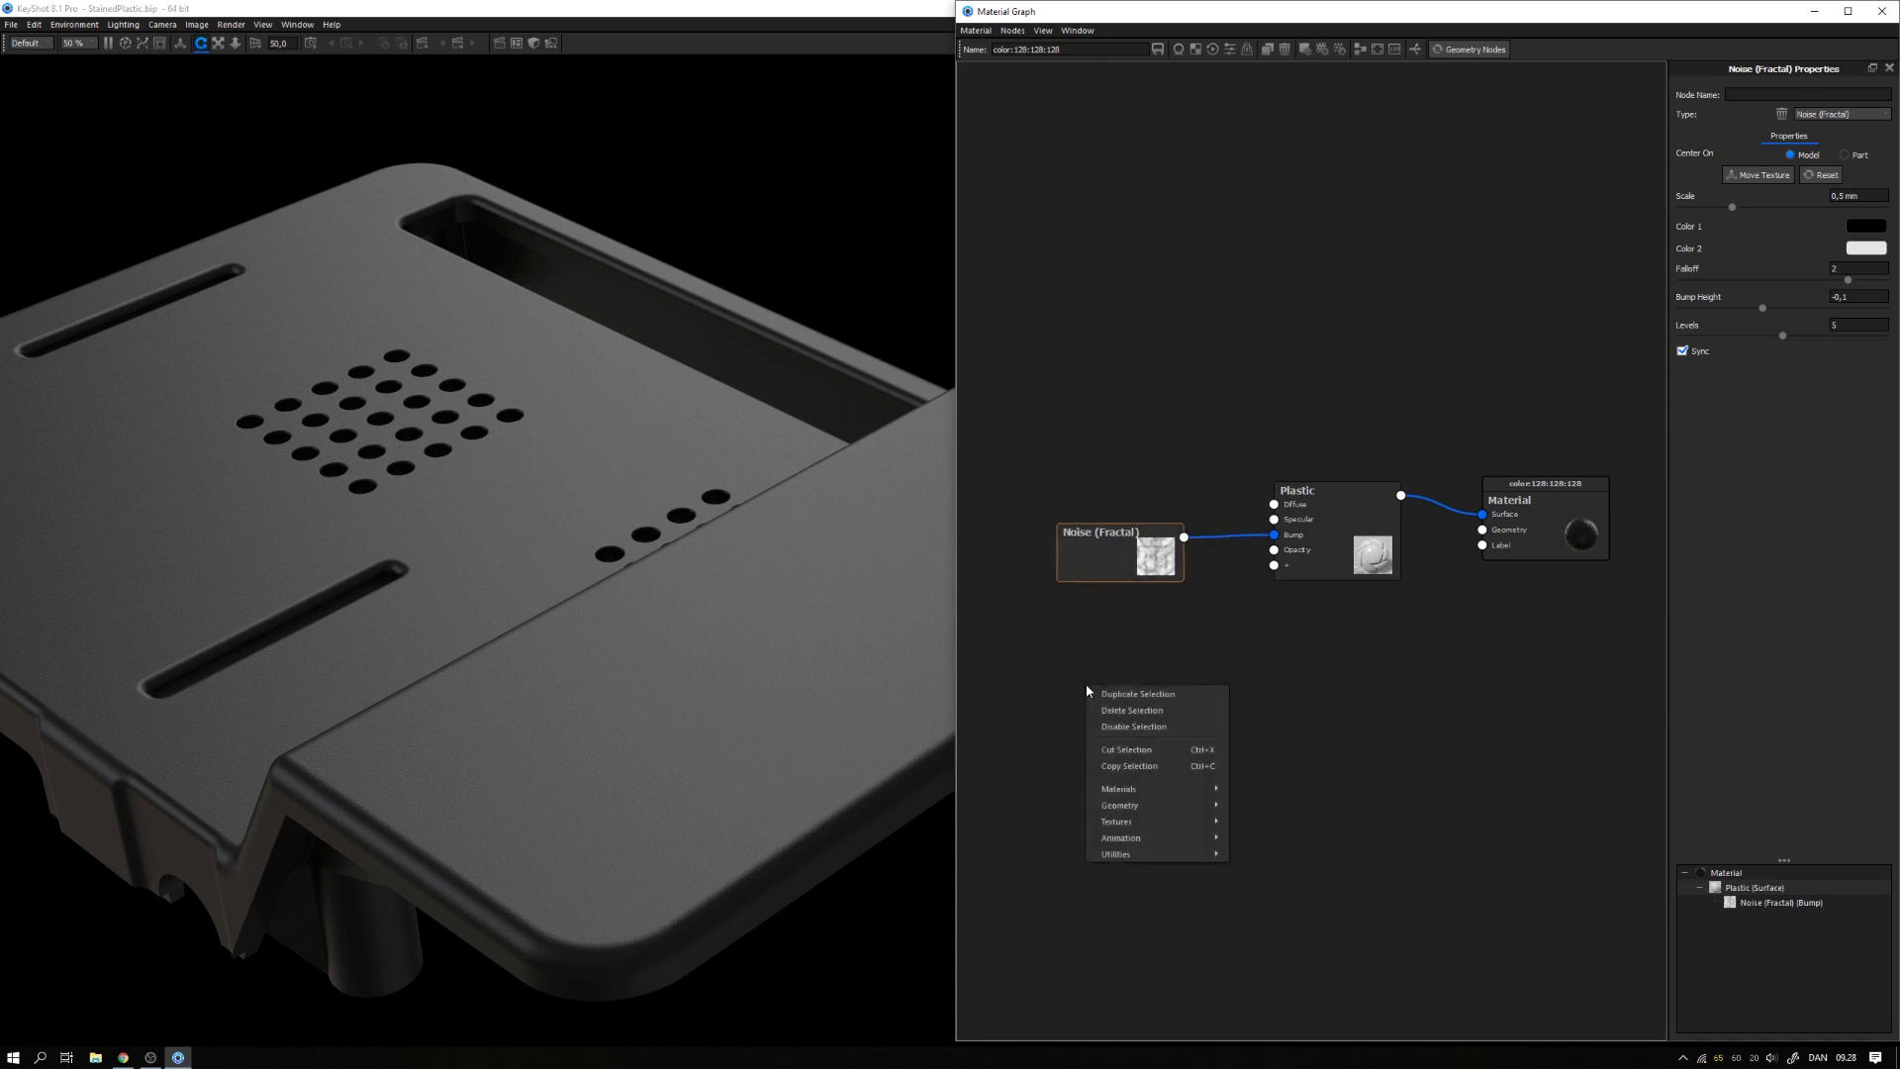
mouse_move(1128, 821)
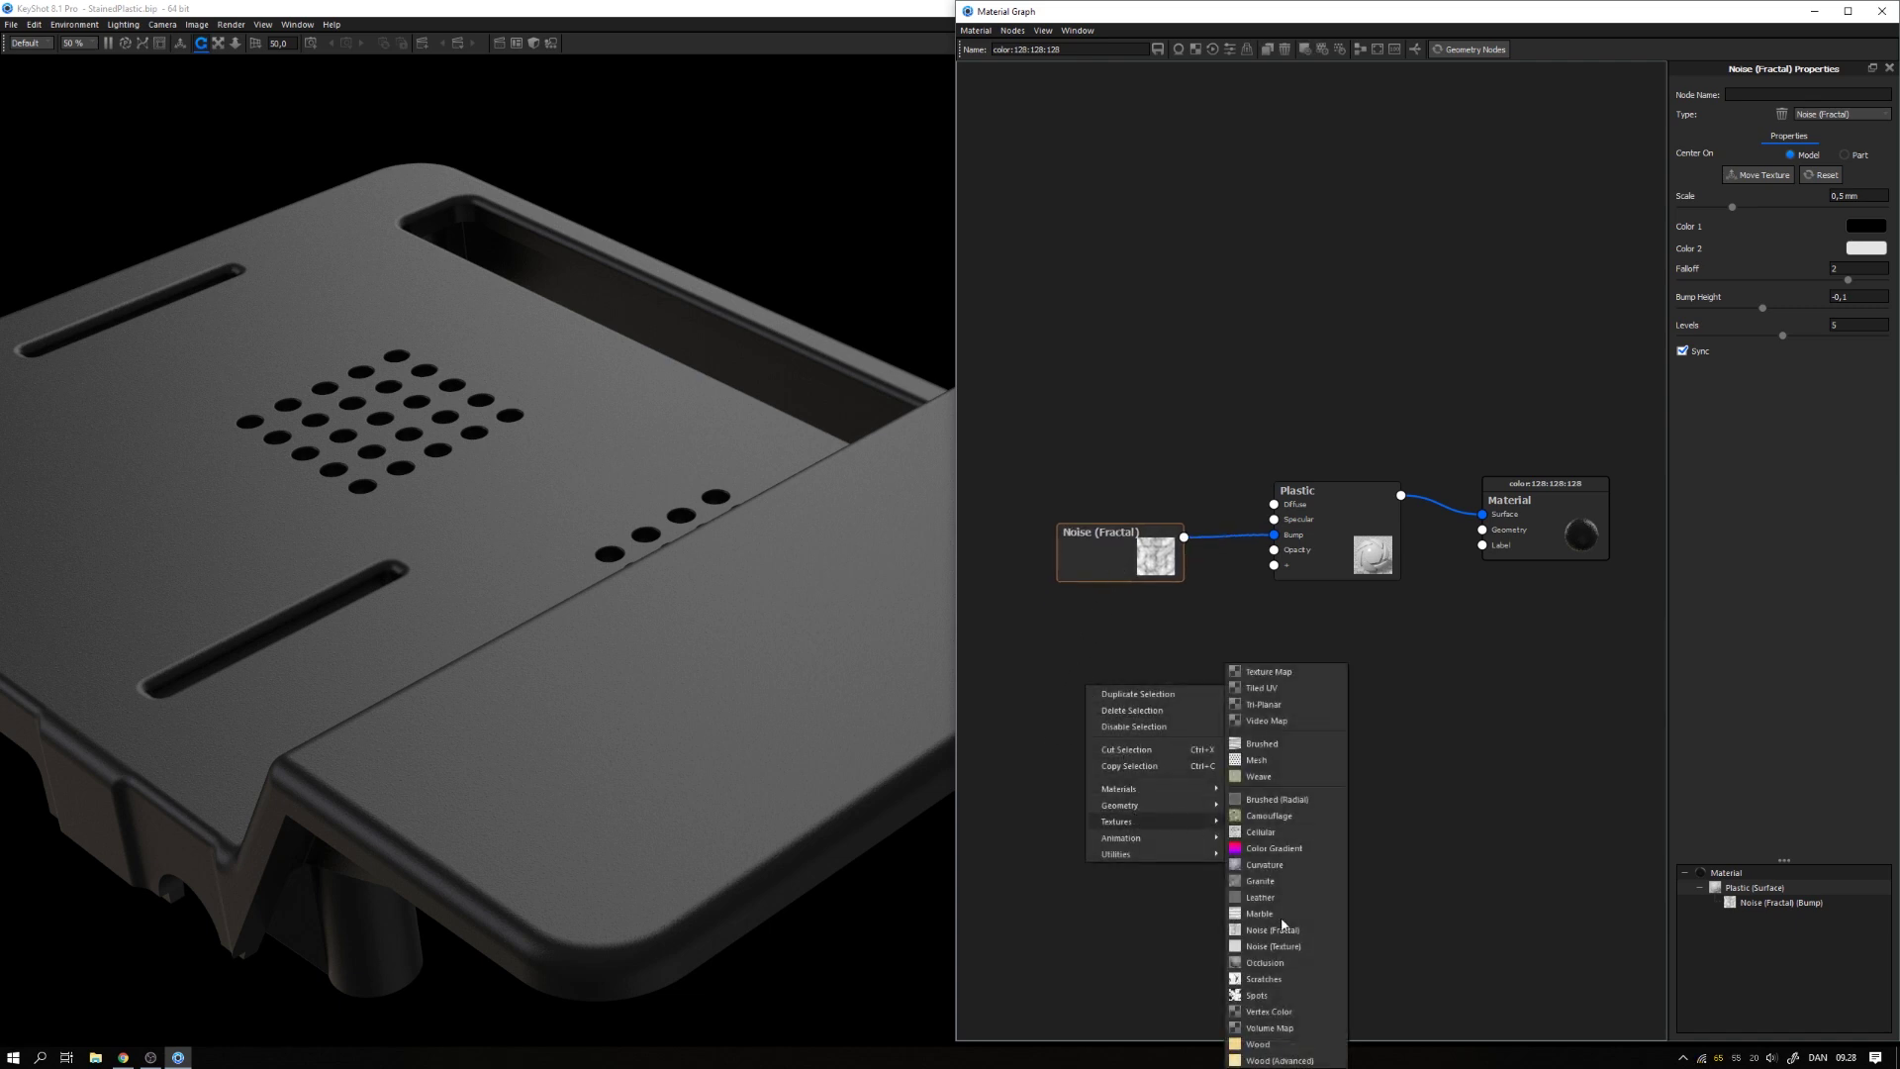
click(1259, 996)
drag(1167, 762, 1151, 709)
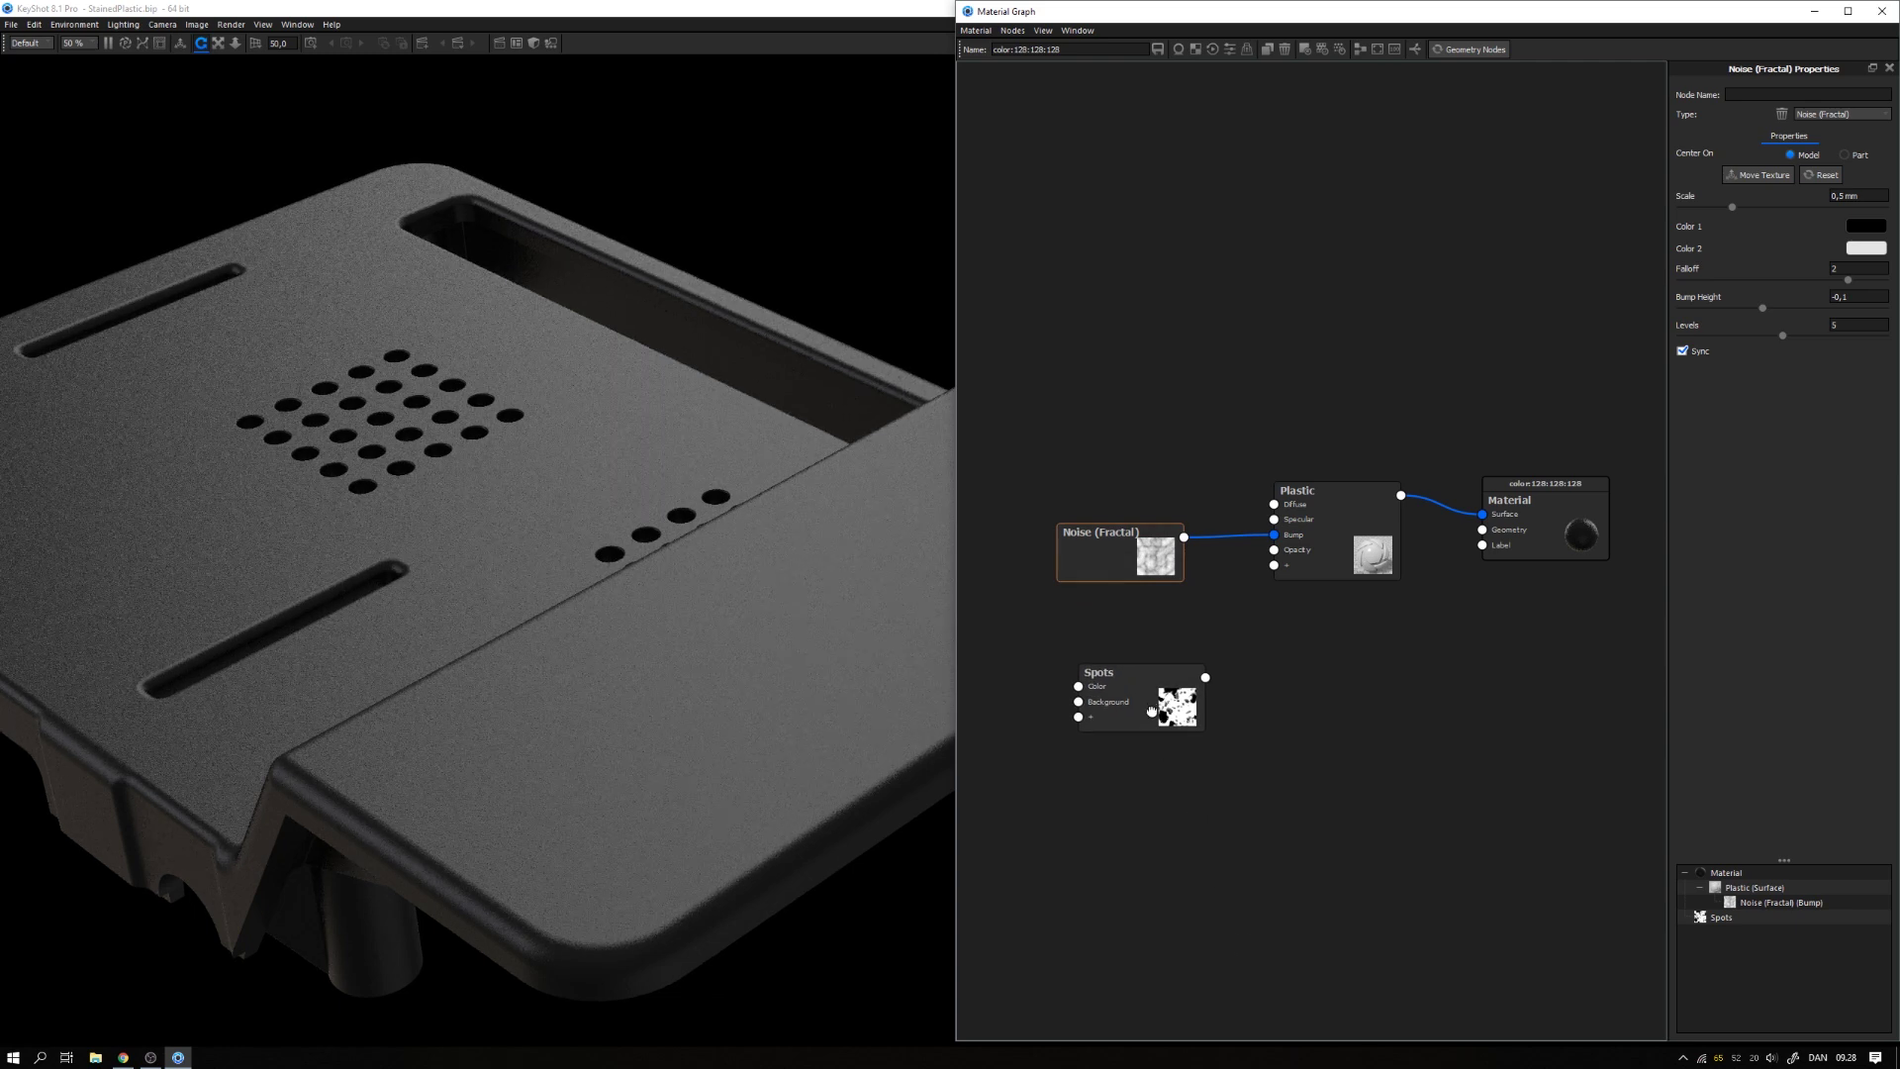
double_click(1151, 707)
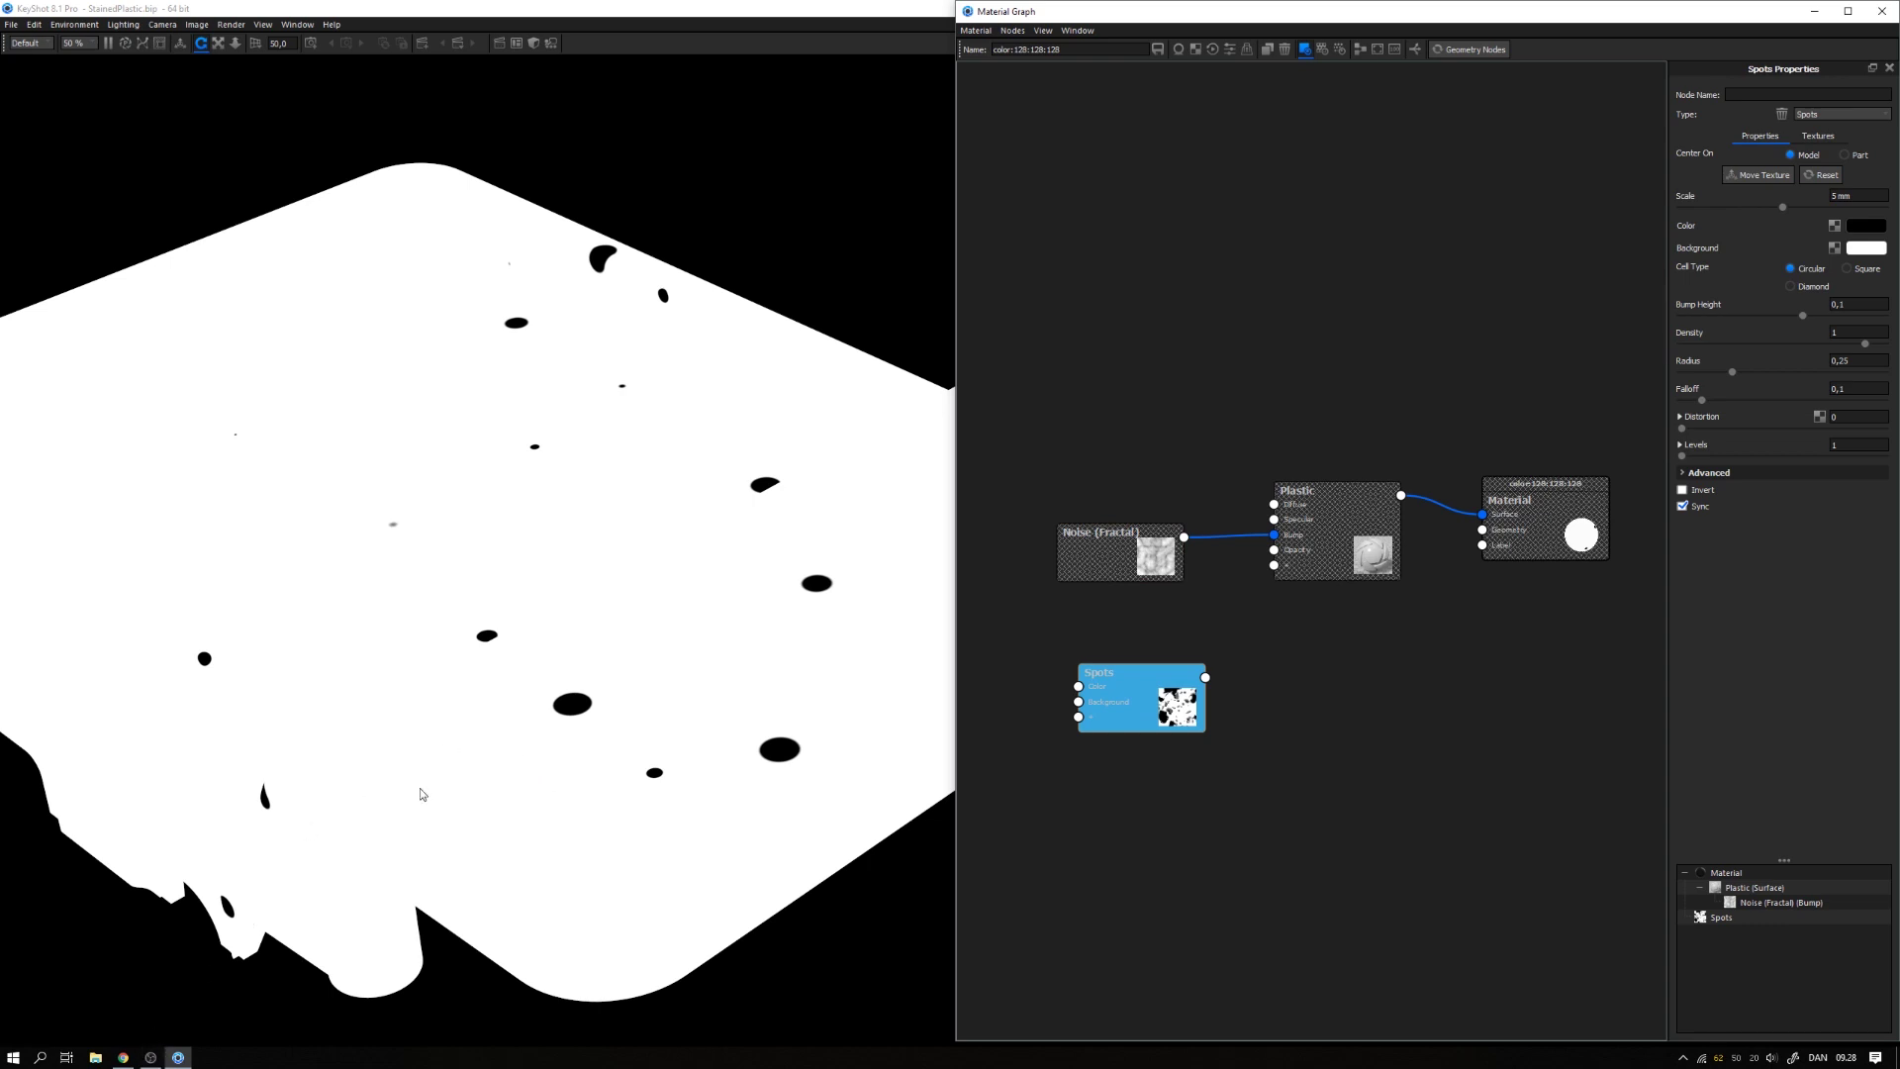
click(134, 1057)
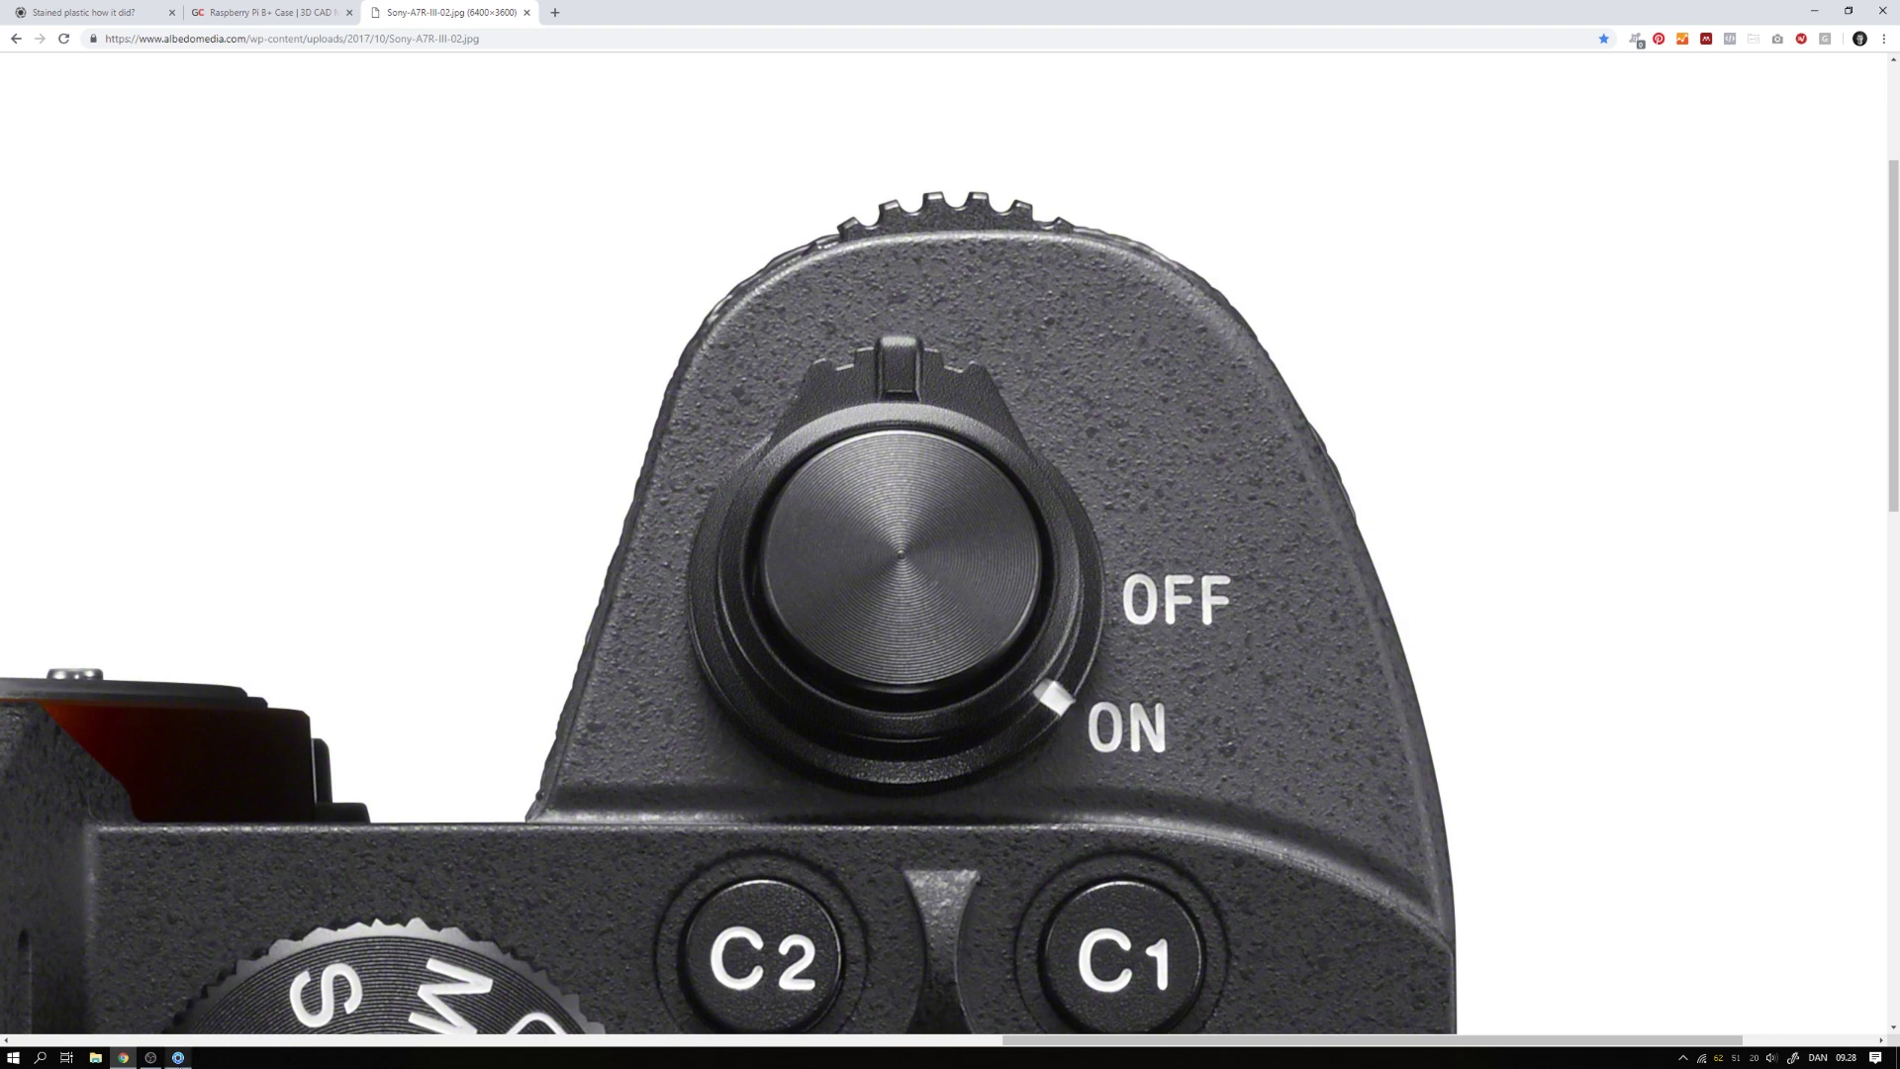
key(alt+Tab)
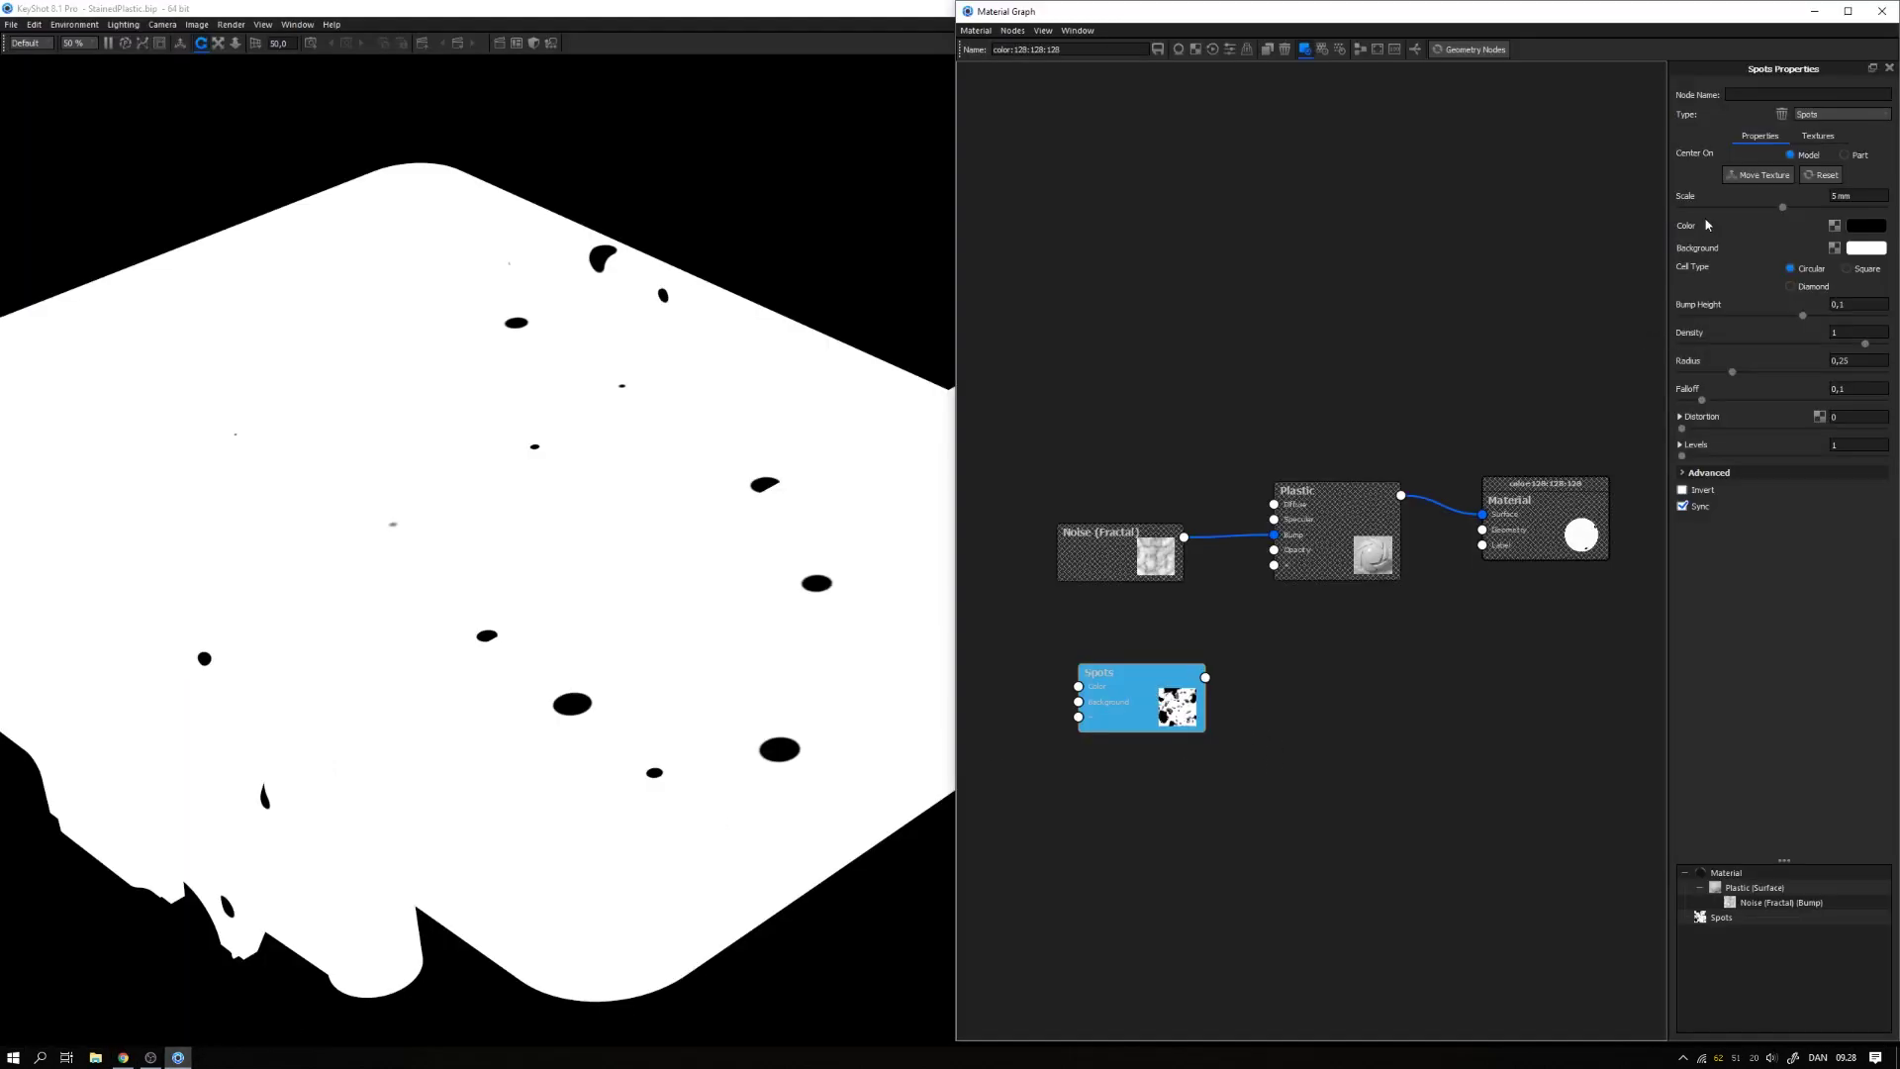
Step: Set the Spots scale to 1 mm, density 2 and radius 0,3
drag(1782, 207, 1703, 209)
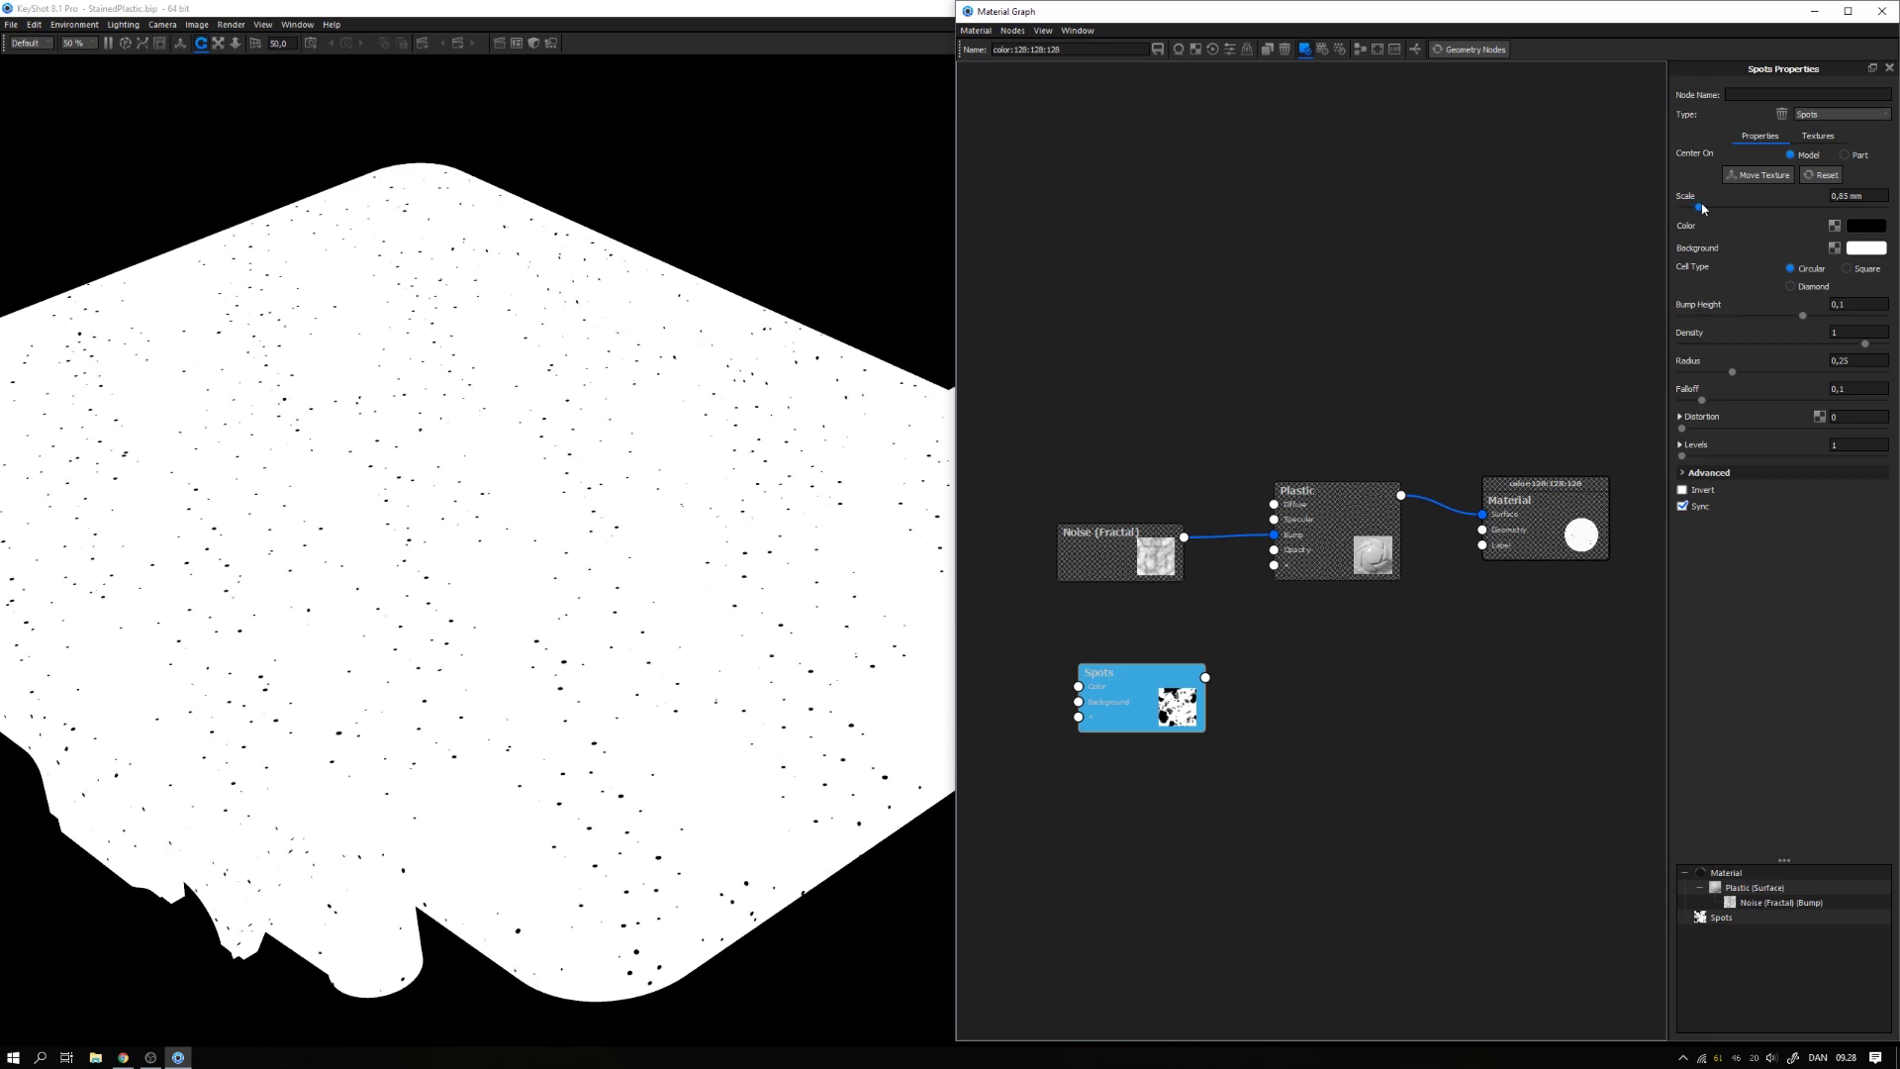
double_click(1849, 196)
text(1)
key(Return)
double_click(1850, 334)
text(2)
double_click(1858, 361)
text(3)
key(Return)
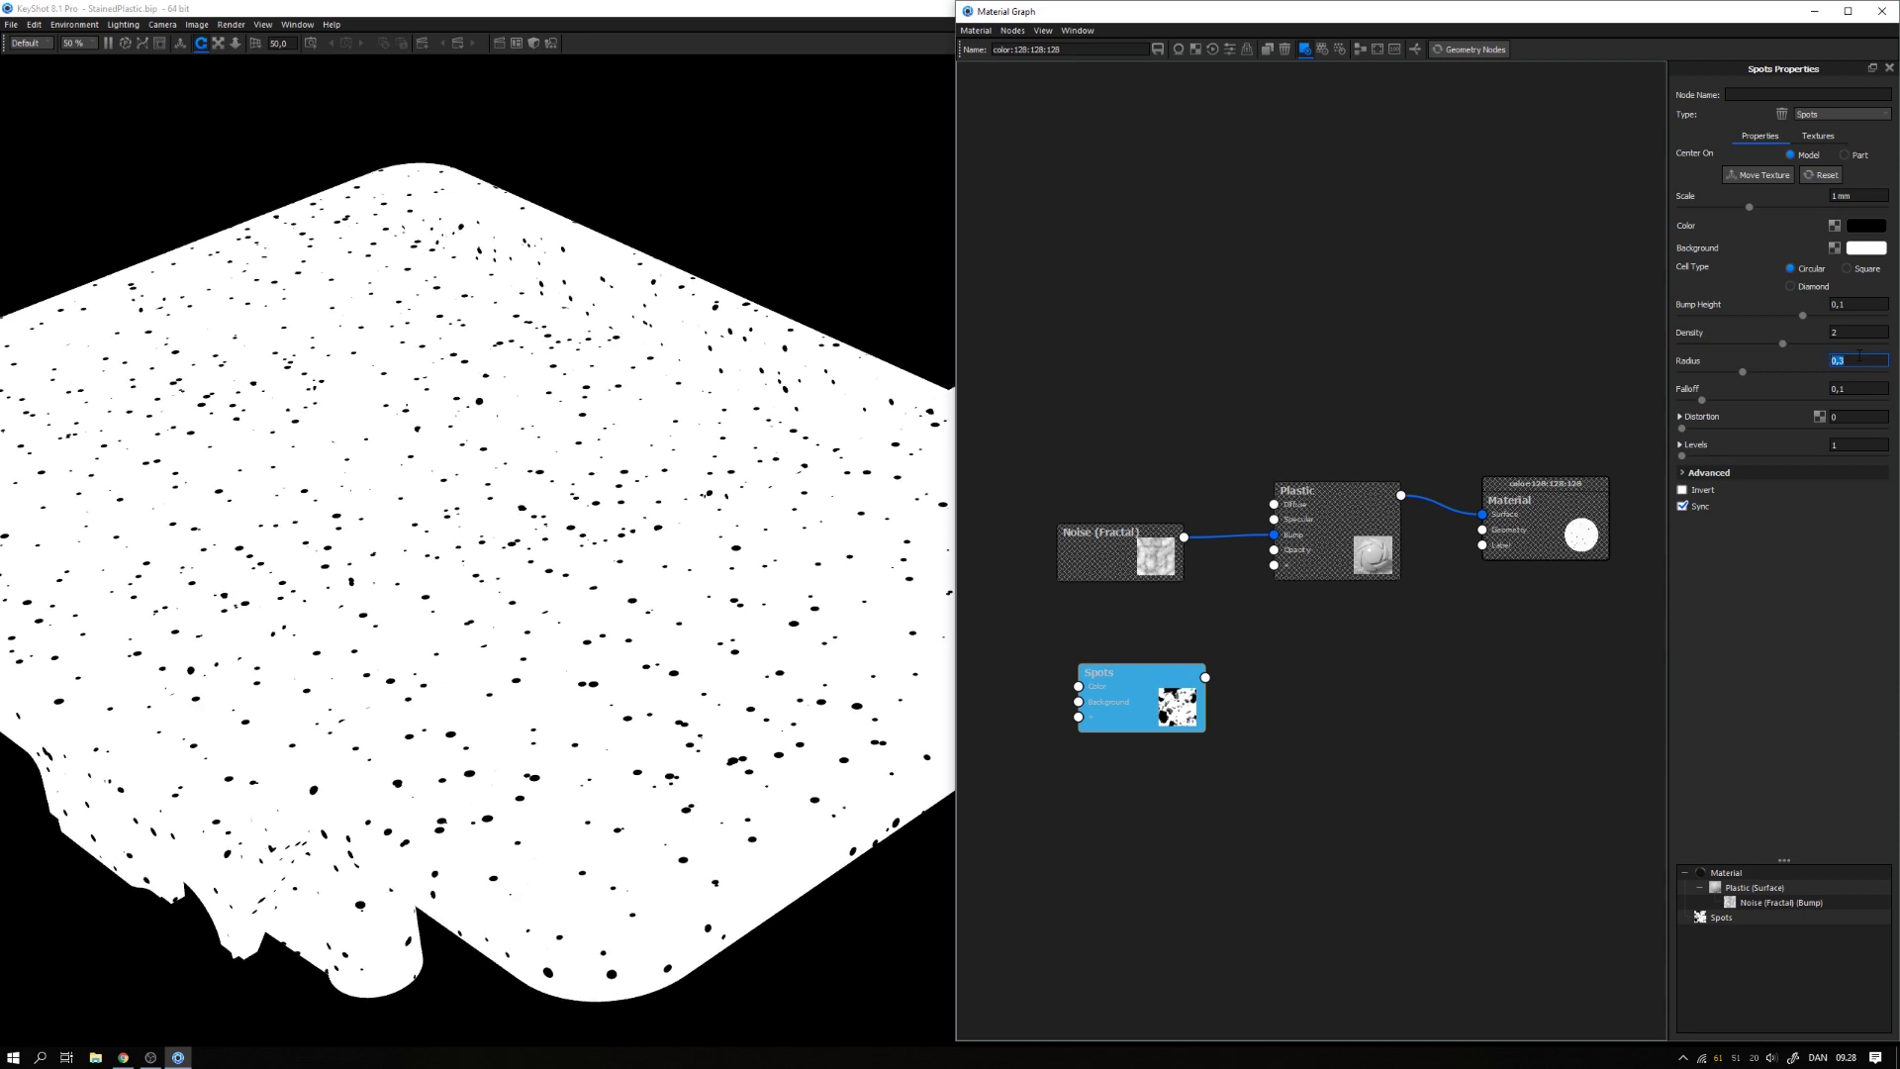
Step: Give the spots a distortion of 0,3 with a distortion scale of 1,5
drag(1683, 429, 1781, 433)
click(1681, 419)
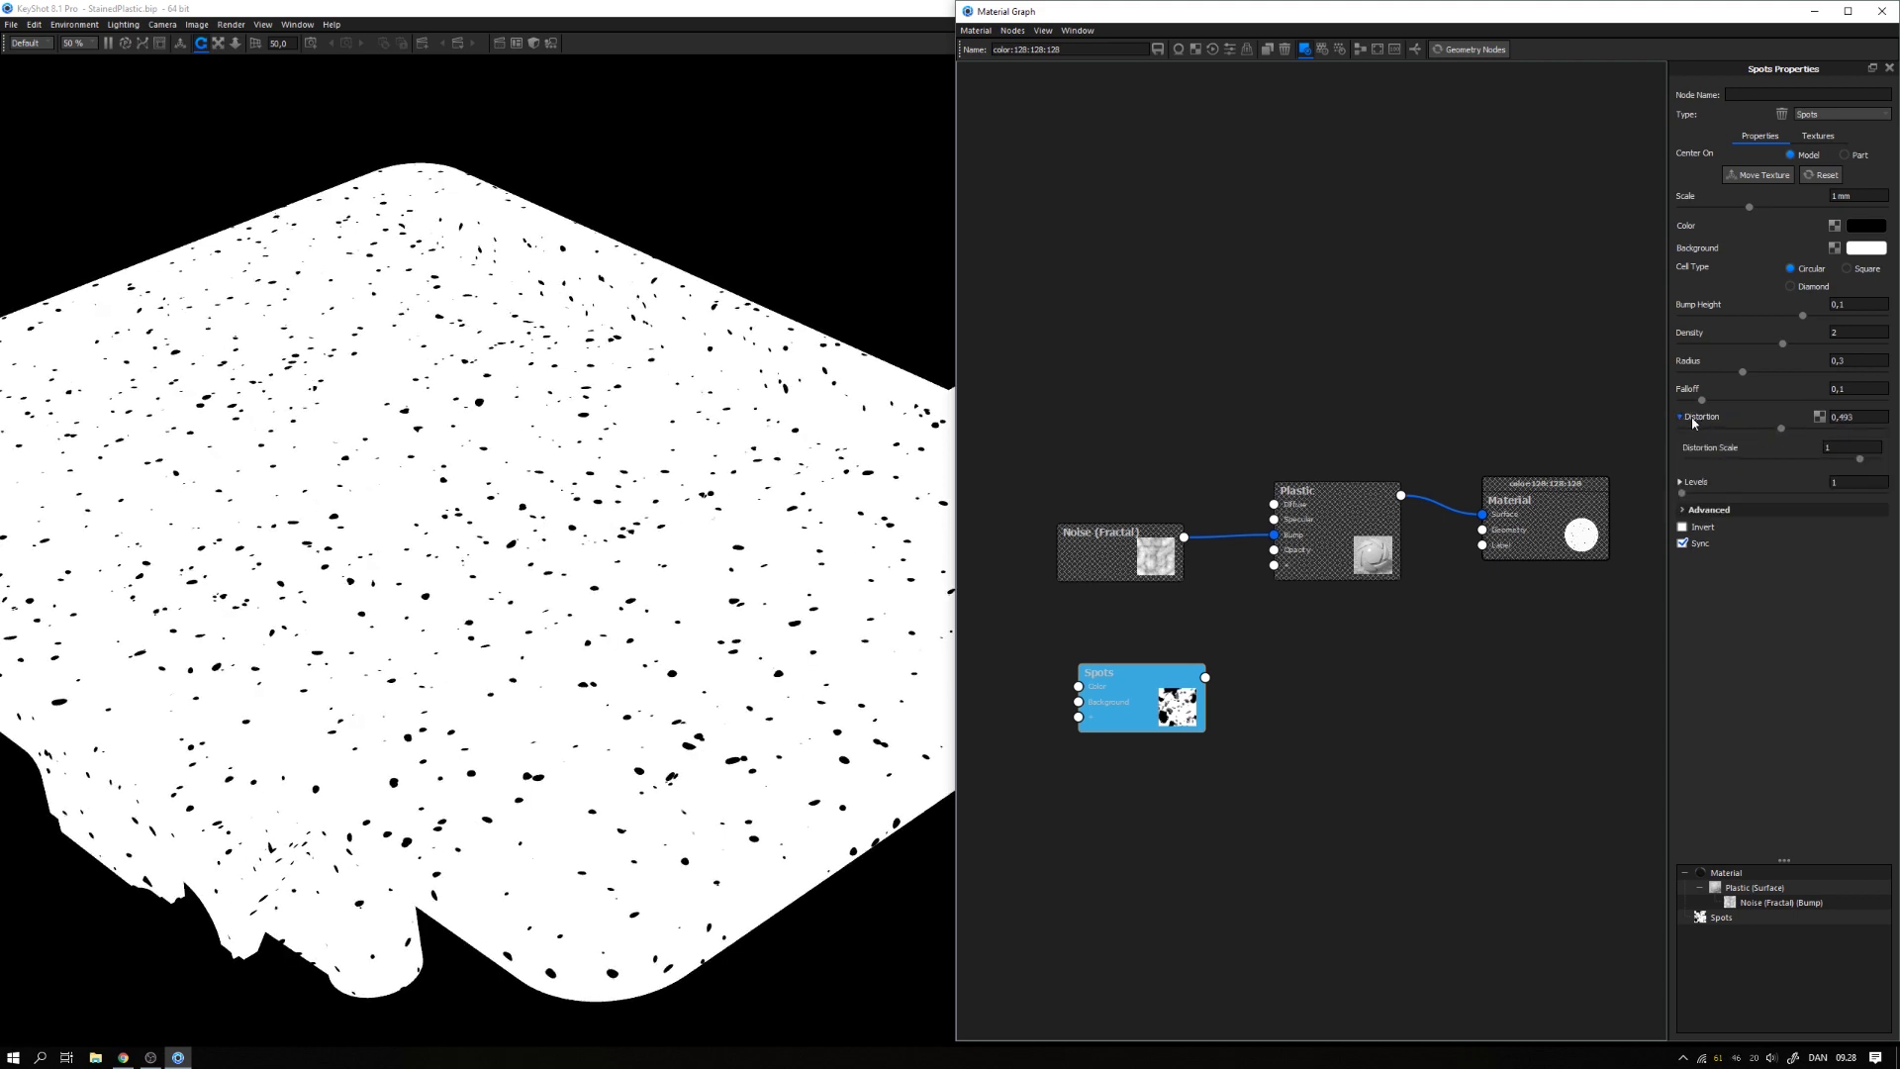
drag(1860, 459, 1722, 461)
scroll(533, 764, up, 5)
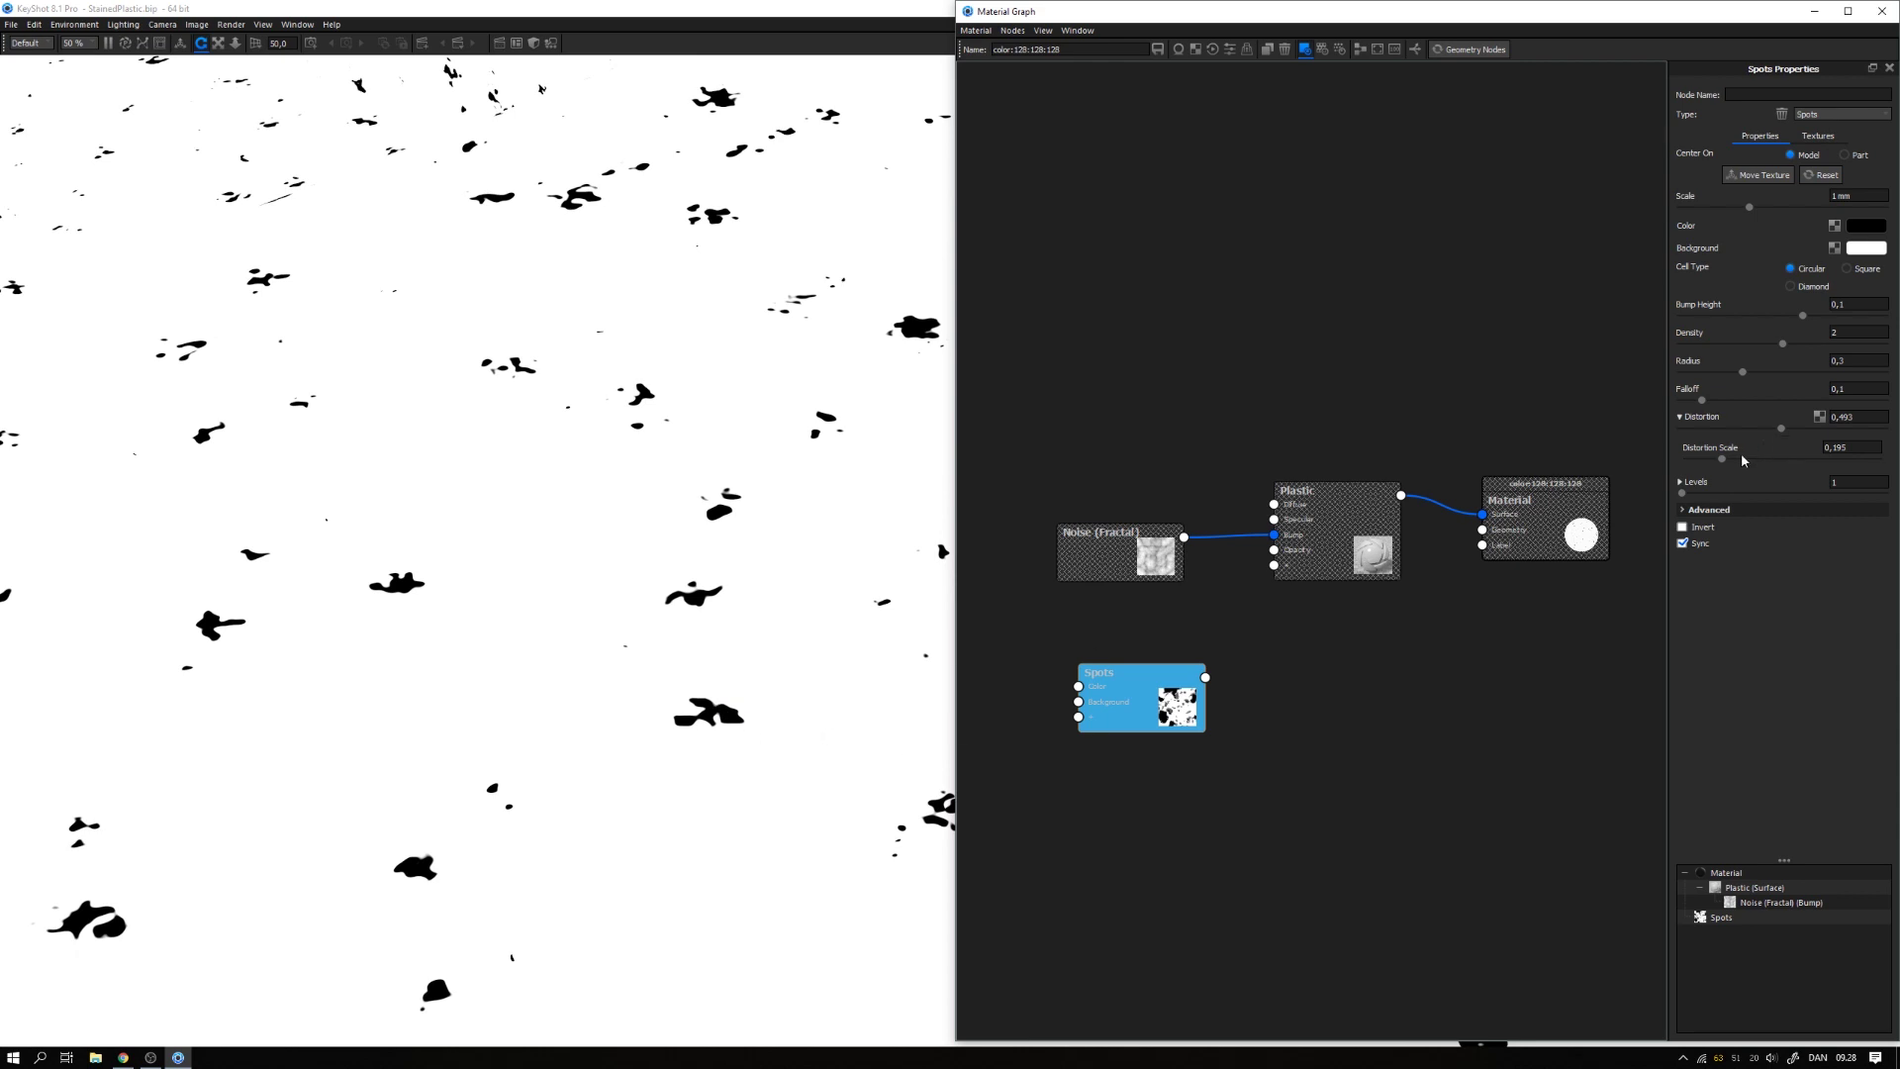
drag(1744, 461, 1772, 459)
double_click(1839, 447)
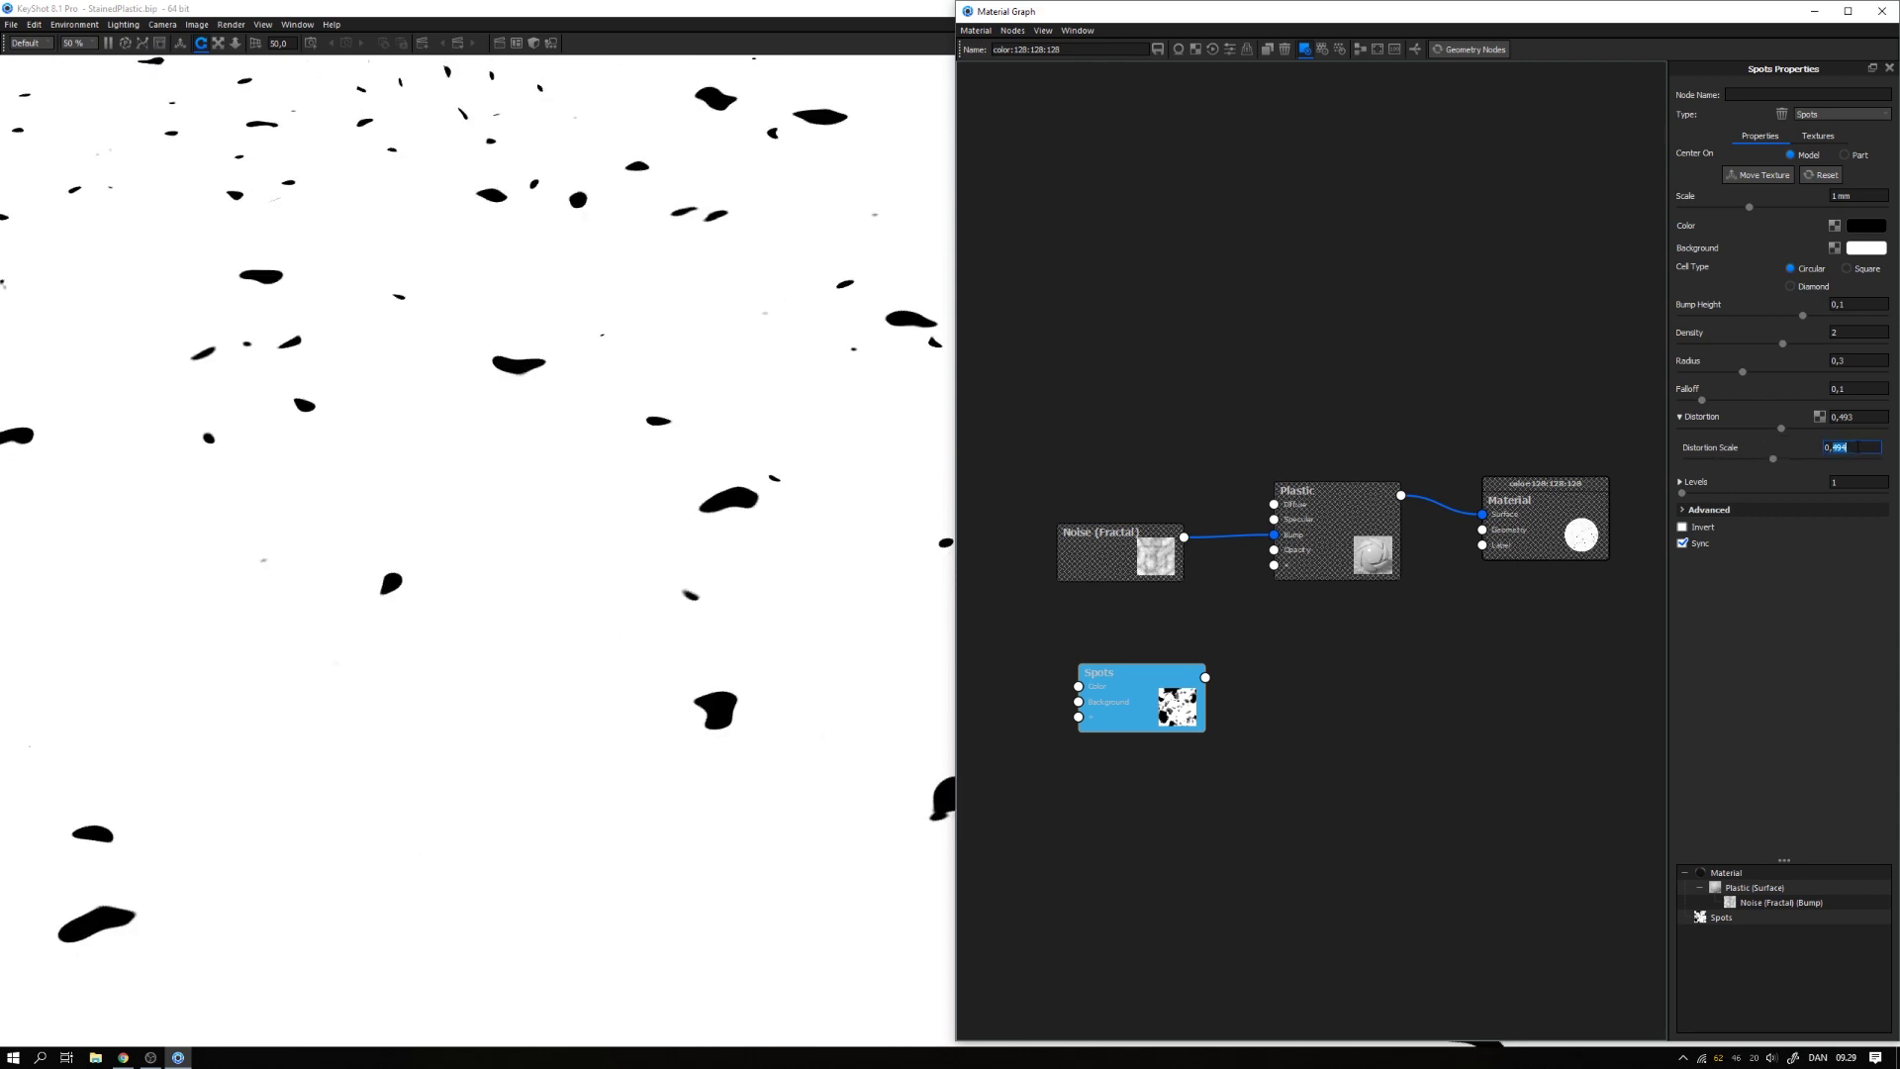
text(1,5)
key(Return)
scroll(533, 567, down, 3)
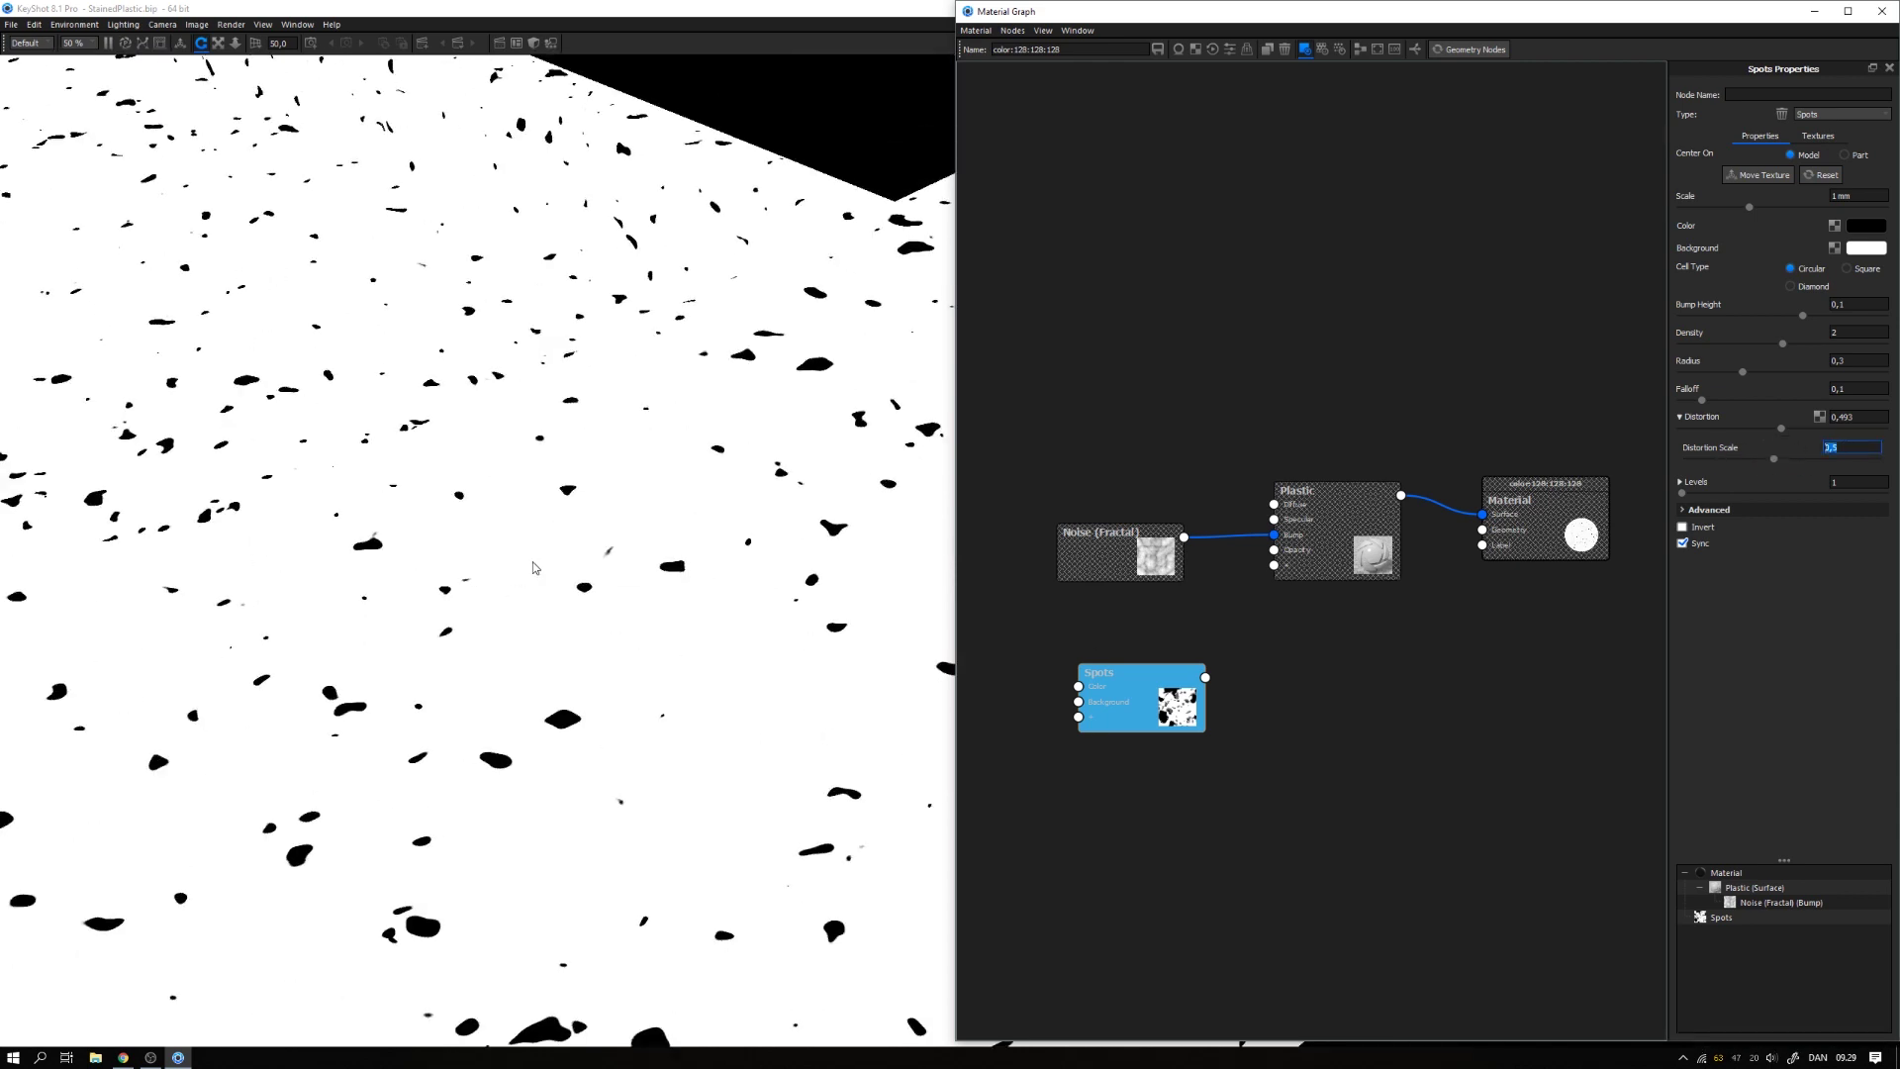
scroll(532, 568, down, 2)
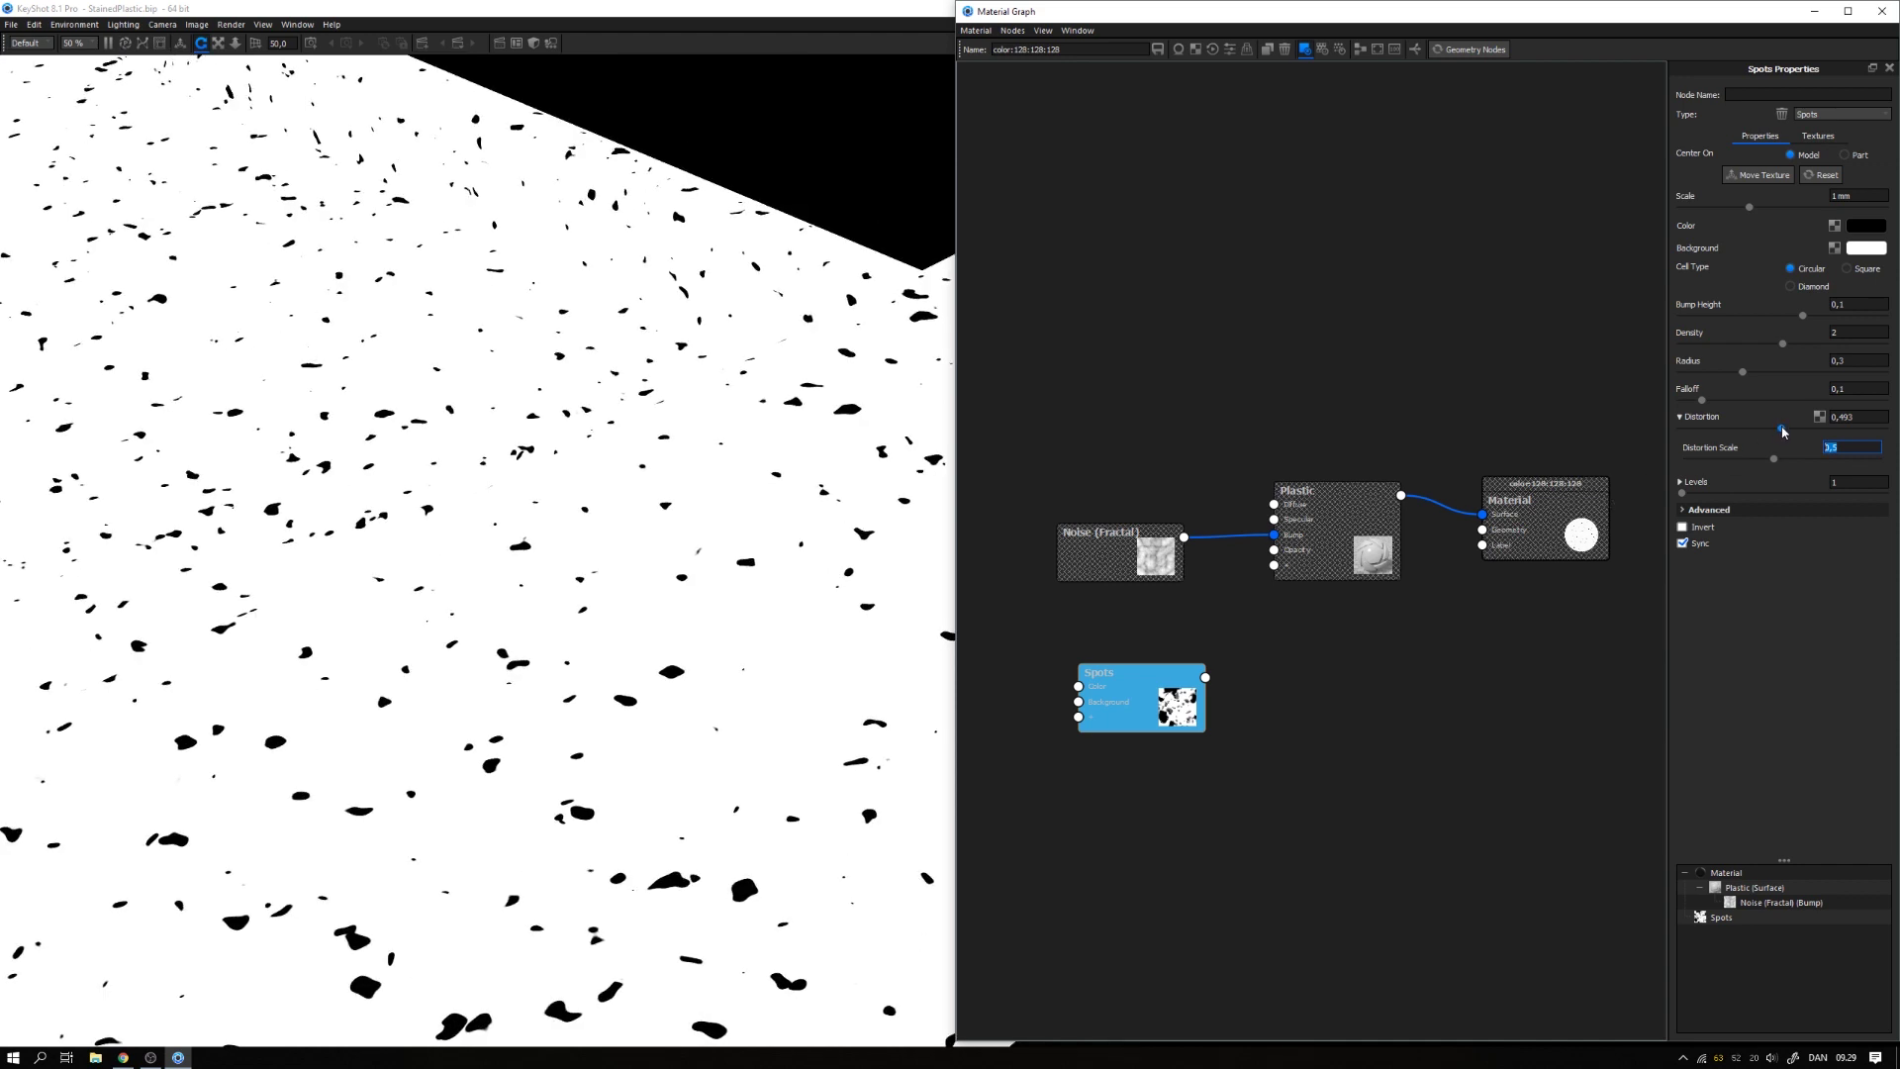
drag(1782, 430, 1745, 431)
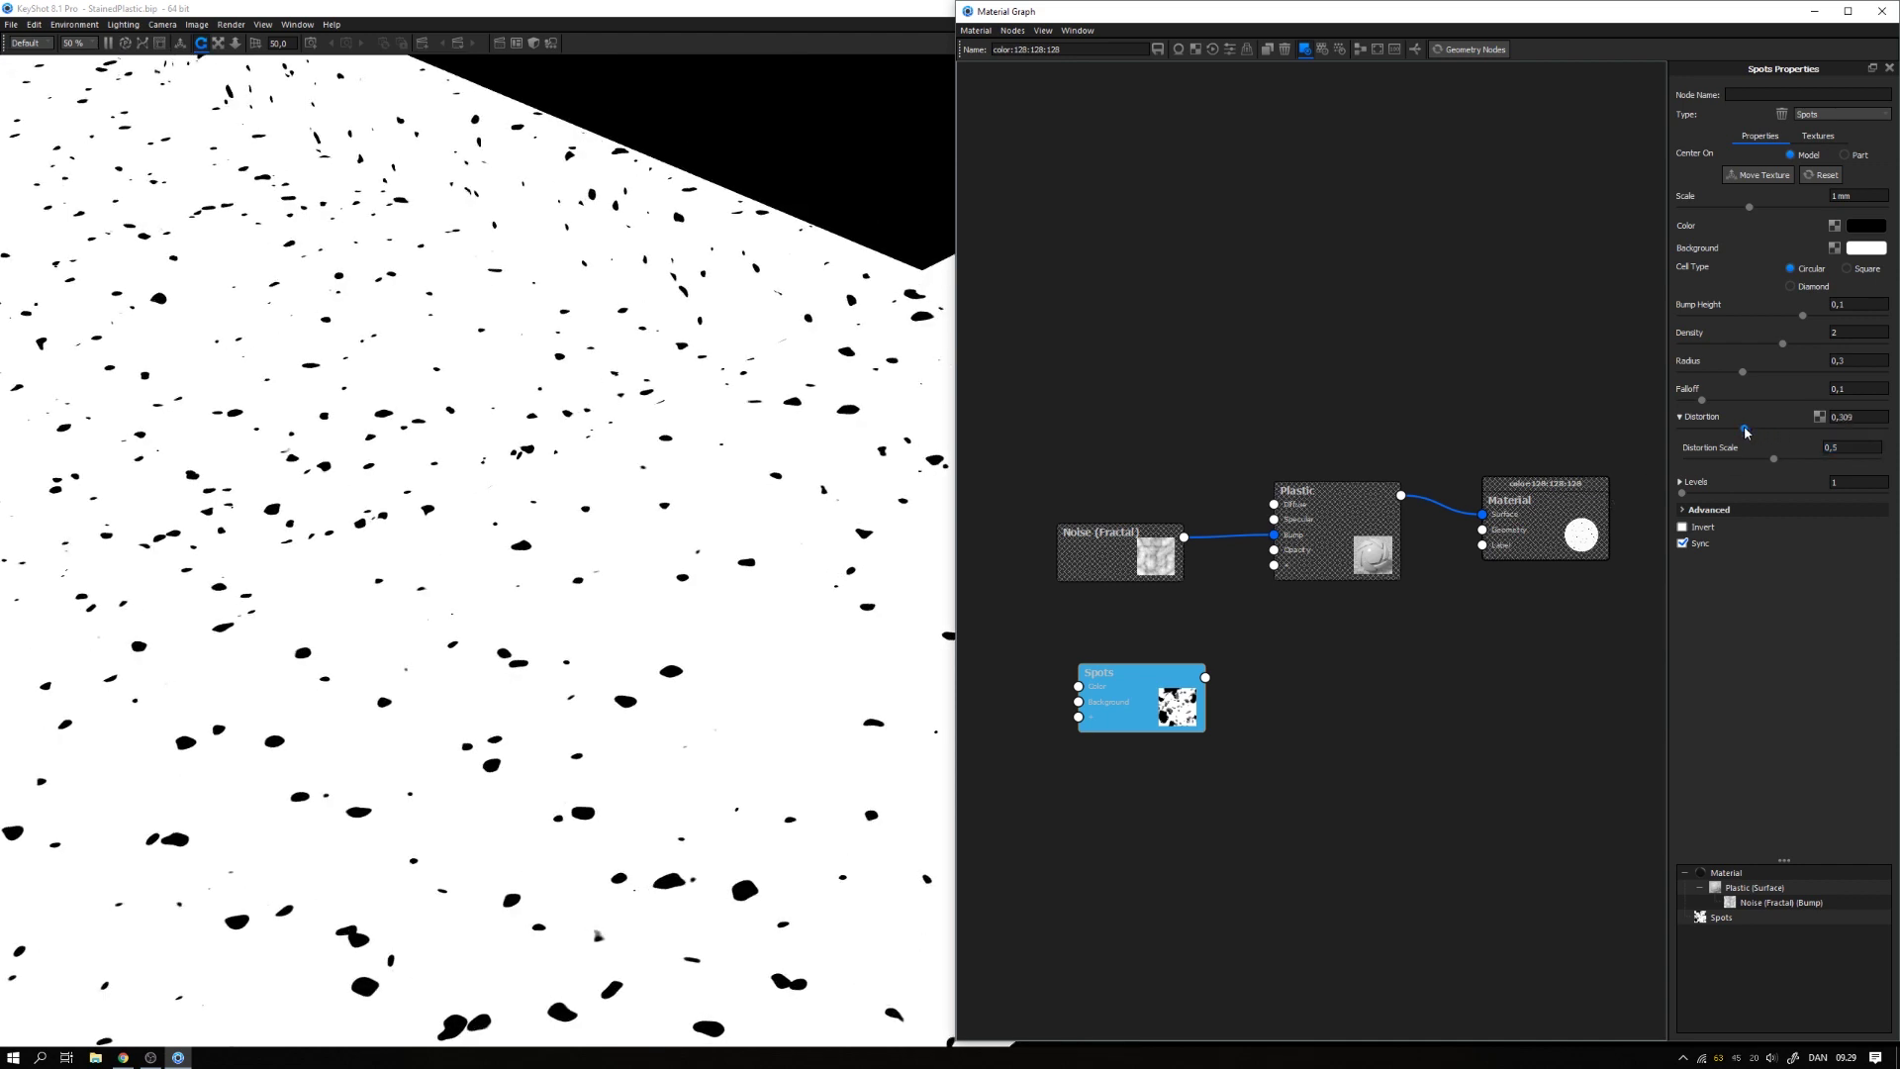
double_click(1857, 417)
text(0,3)
key(Return)
Step: Raise the spot levels to 2 with a level scale of 2
scroll(774, 671, down, 3)
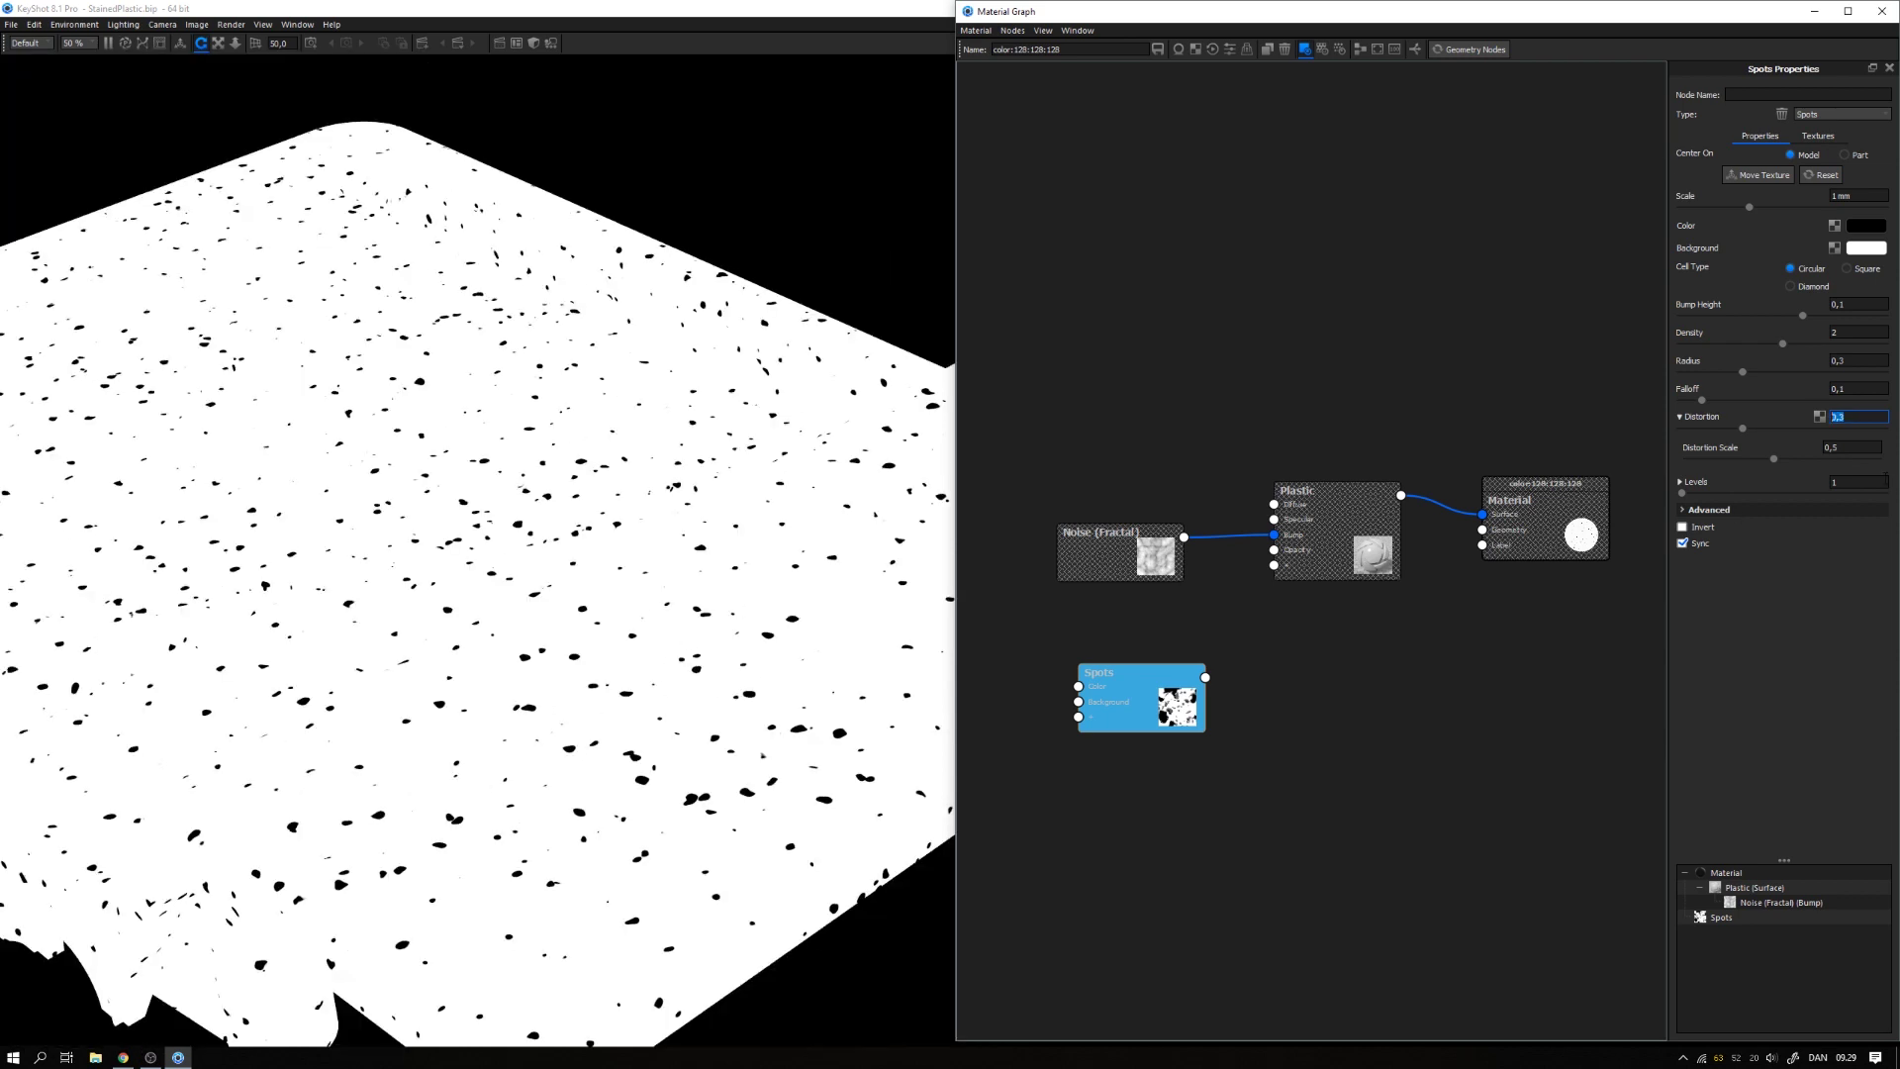
drag(1682, 494, 1706, 498)
click(1680, 482)
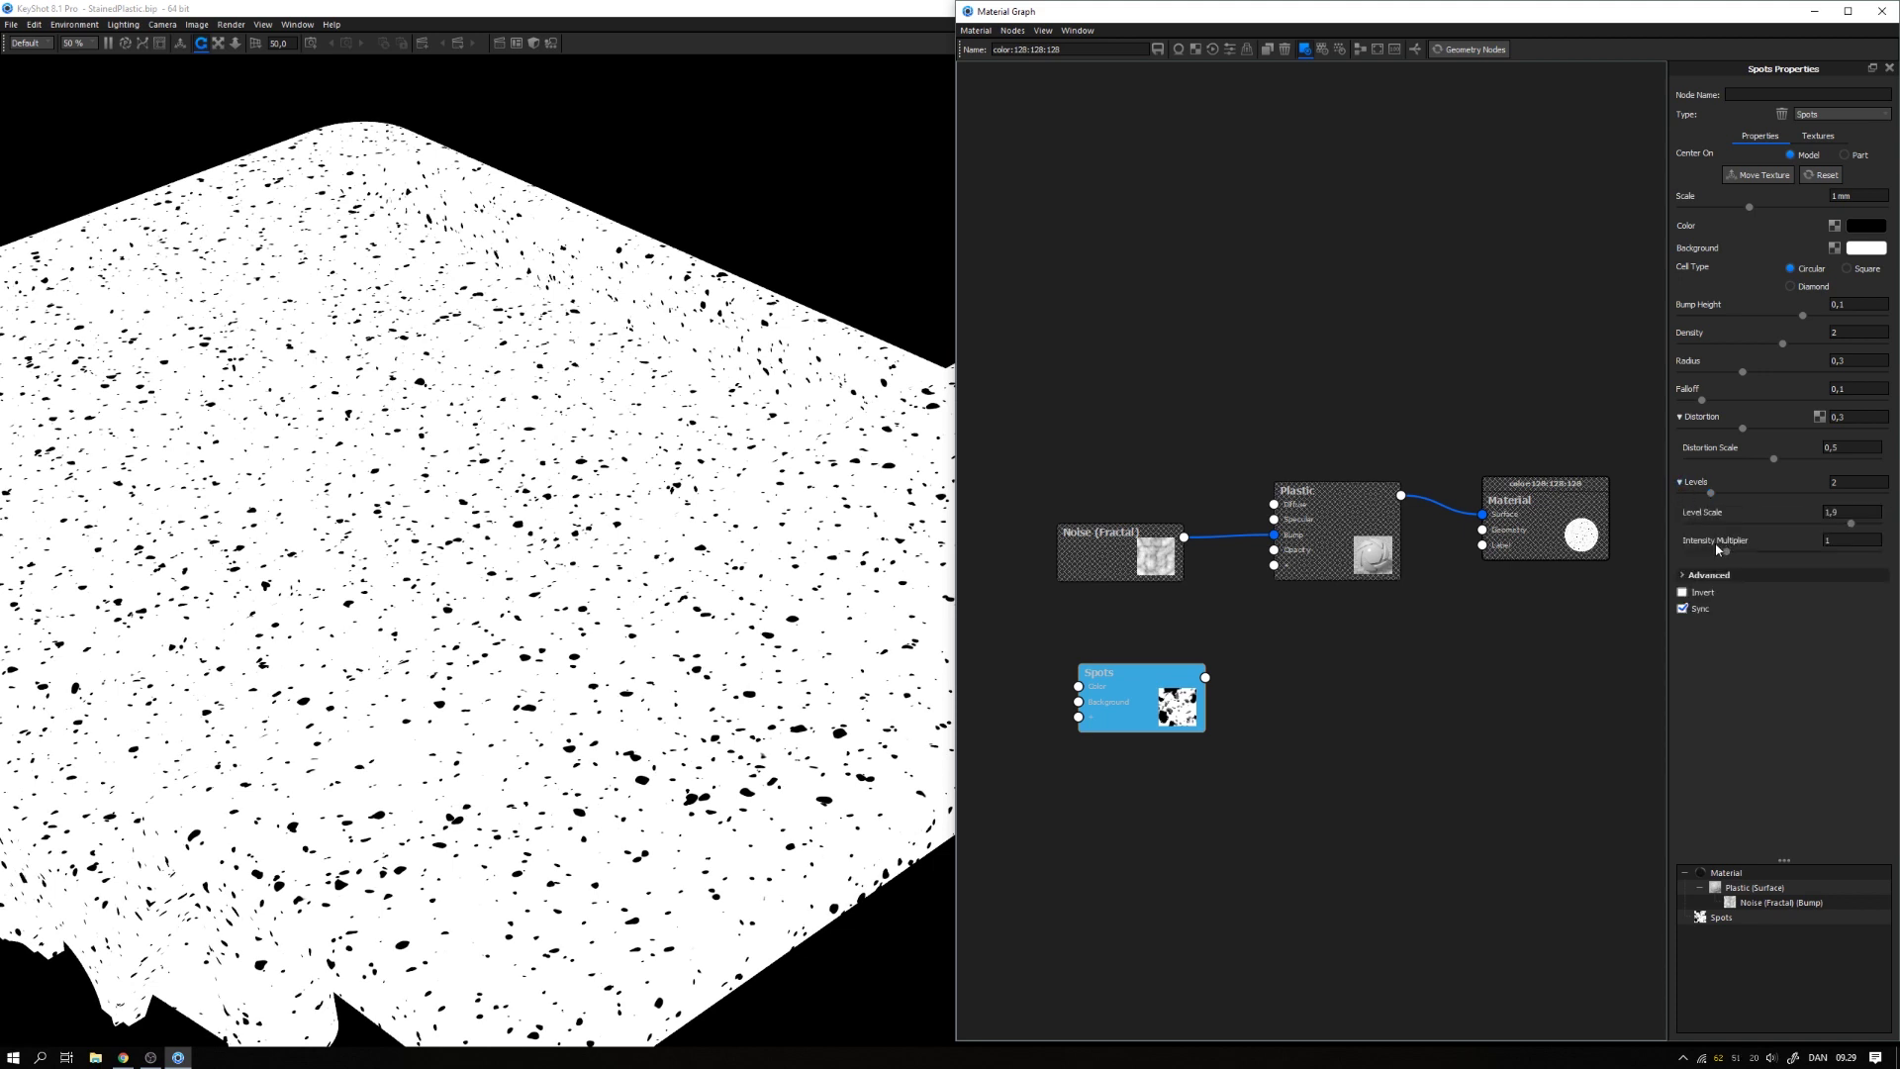
click(1847, 511)
drag(1847, 511, 1812, 514)
text(2)
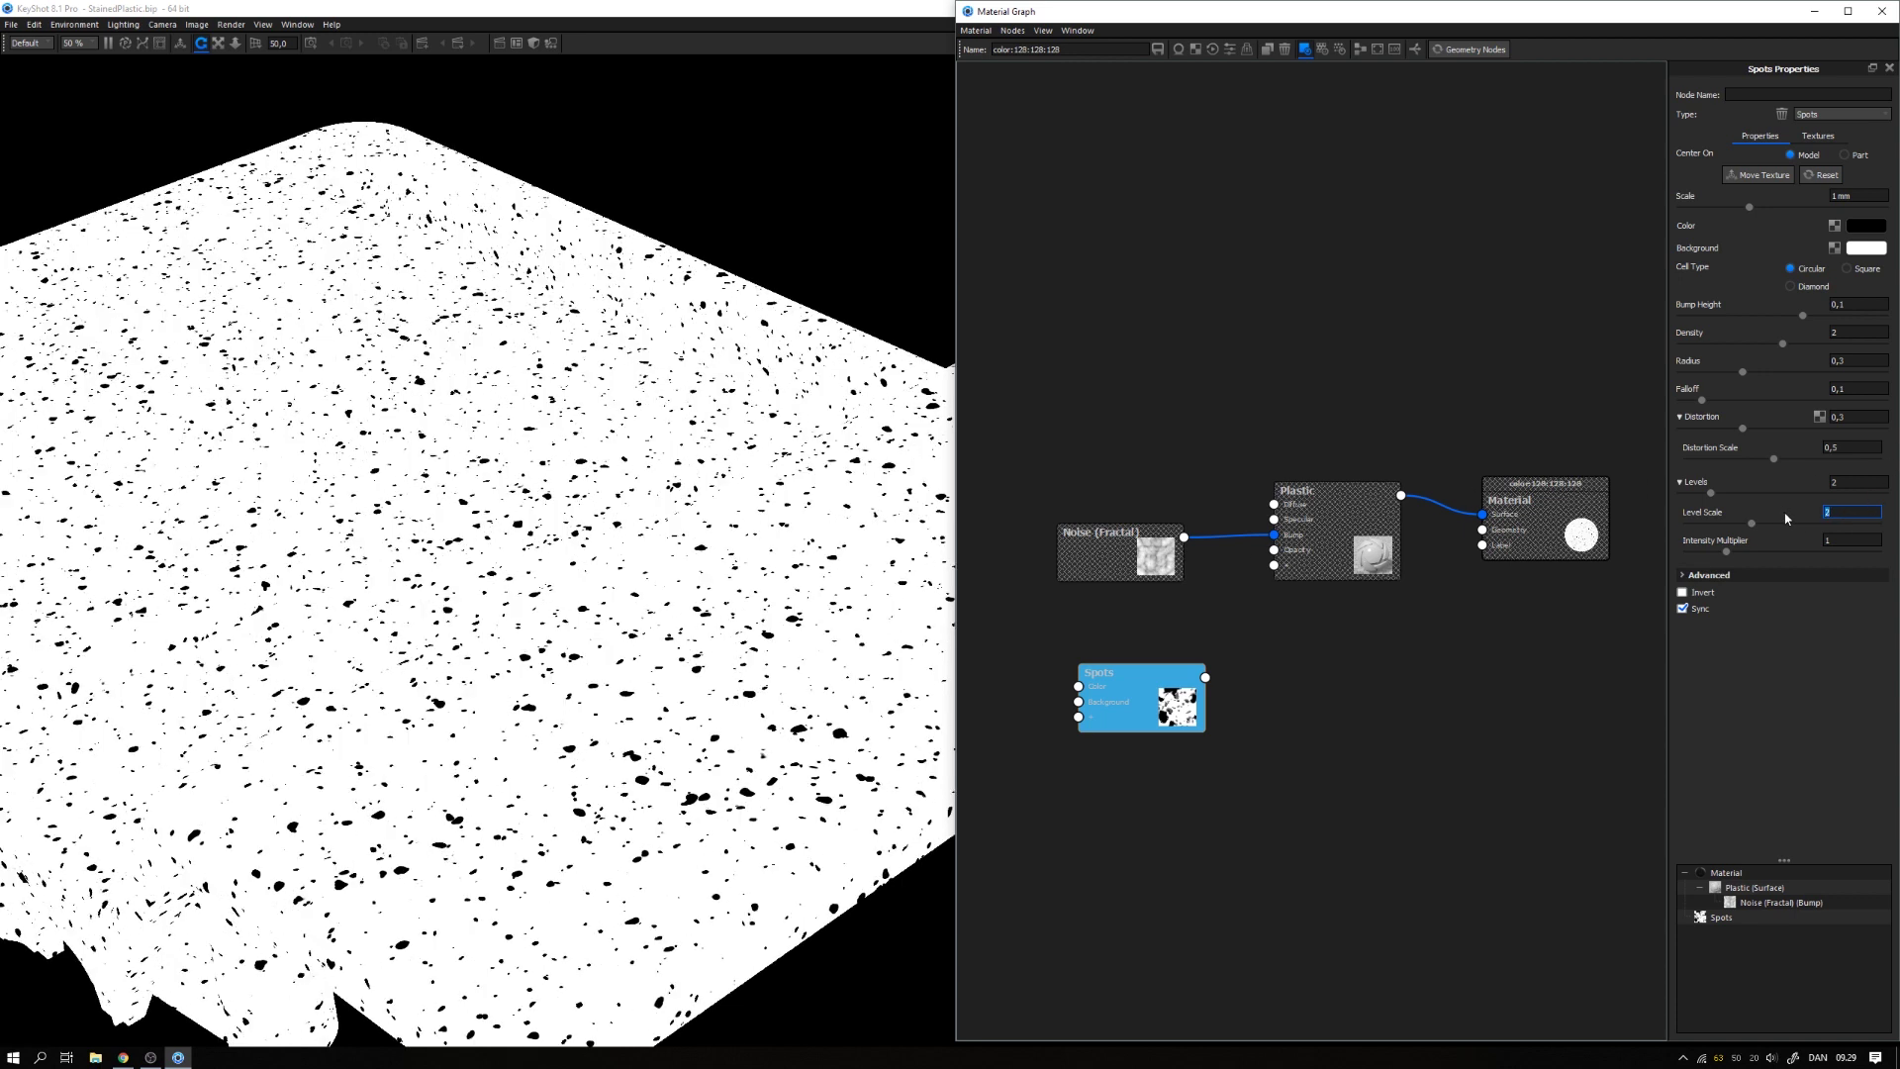
drag(1135, 678, 1071, 664)
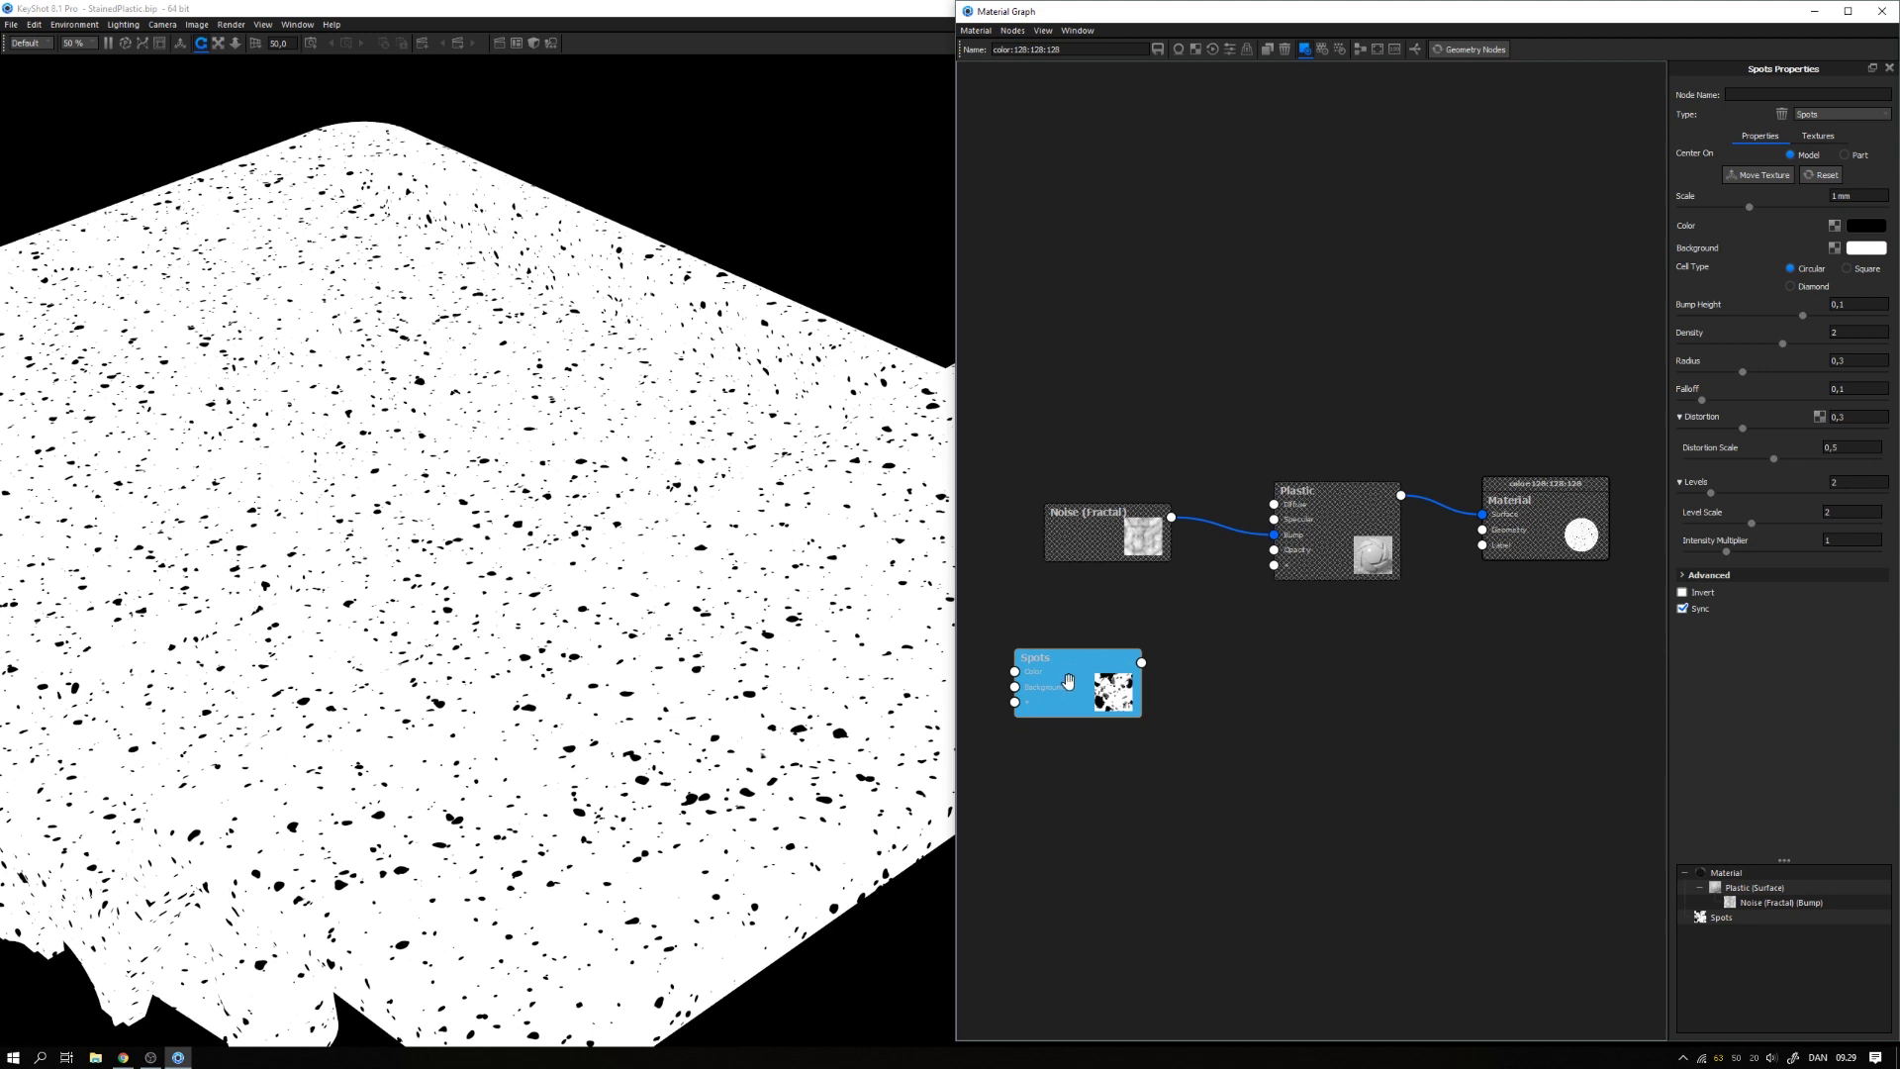
Step: Leave the texture preview and spread out the Material, Plastic and Noise nodes
click(1067, 680)
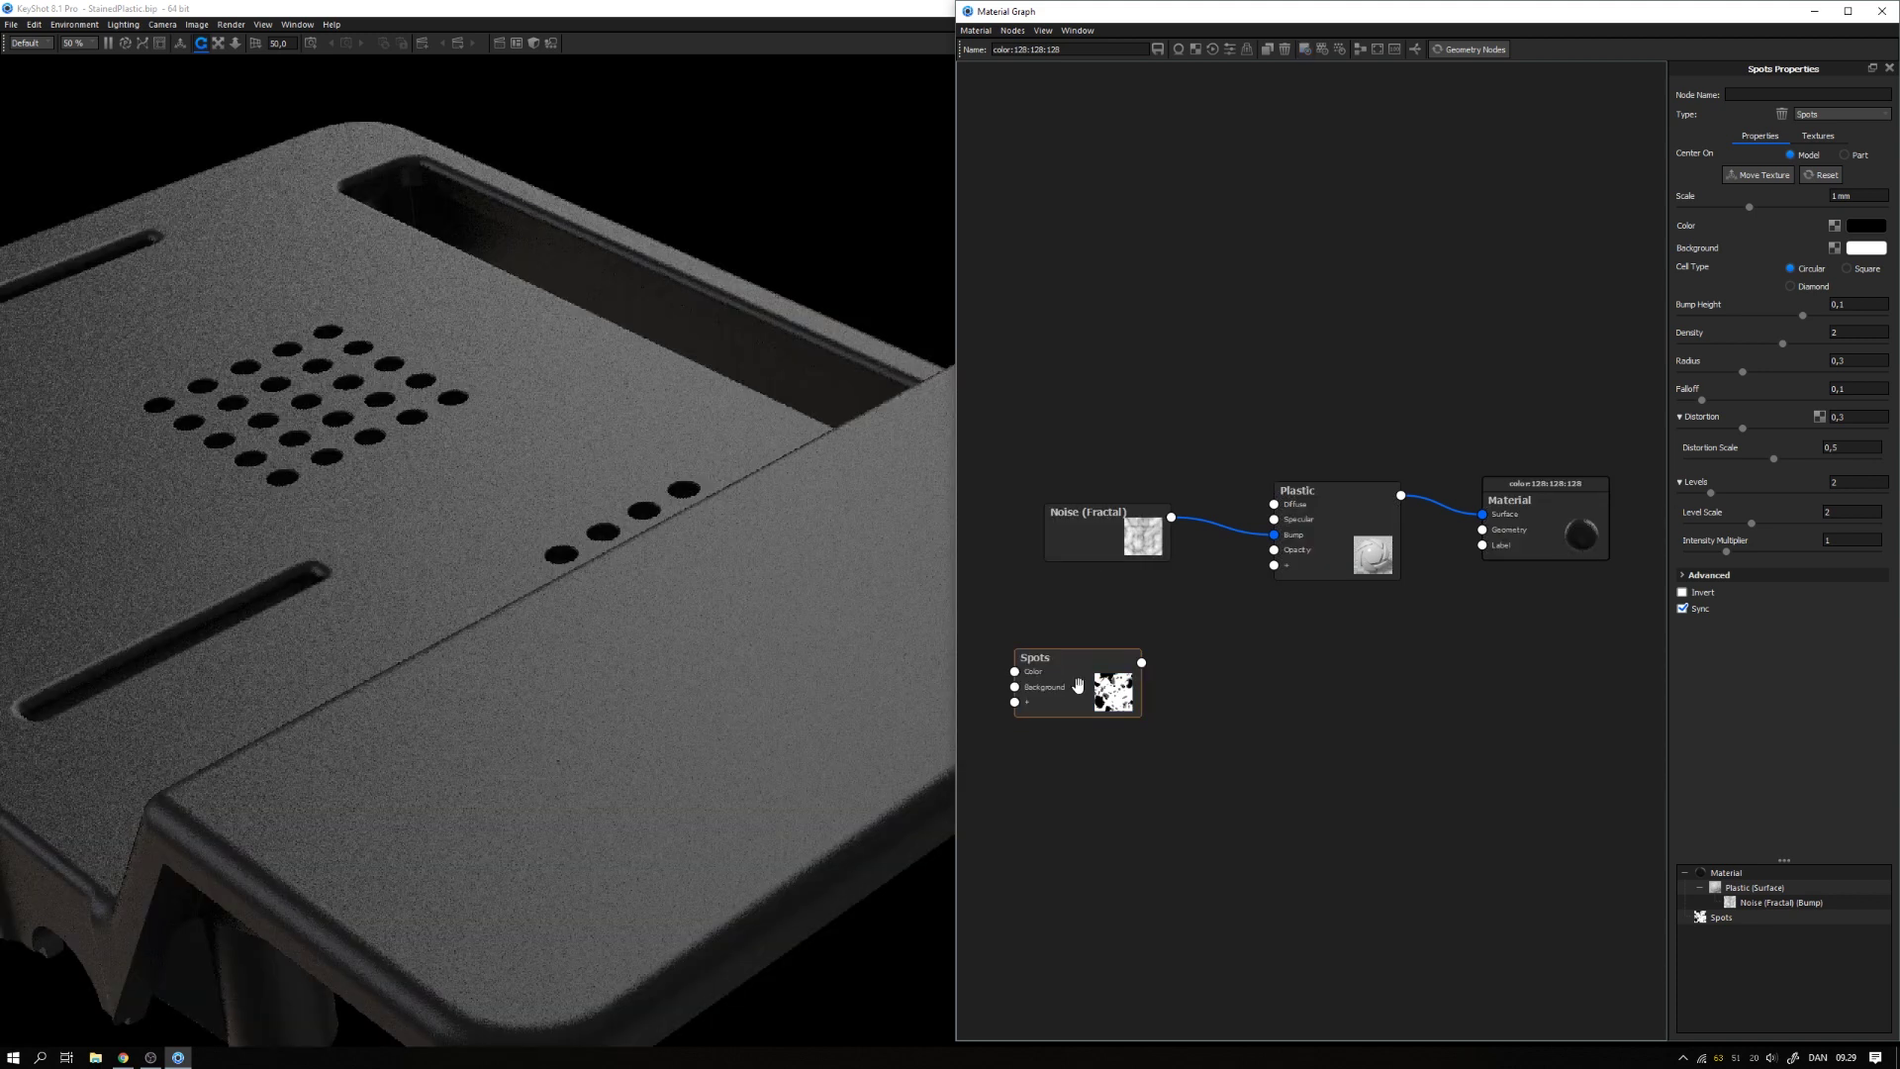
drag(1512, 539, 1539, 529)
drag(1271, 542, 1291, 556)
drag(1119, 544, 1080, 519)
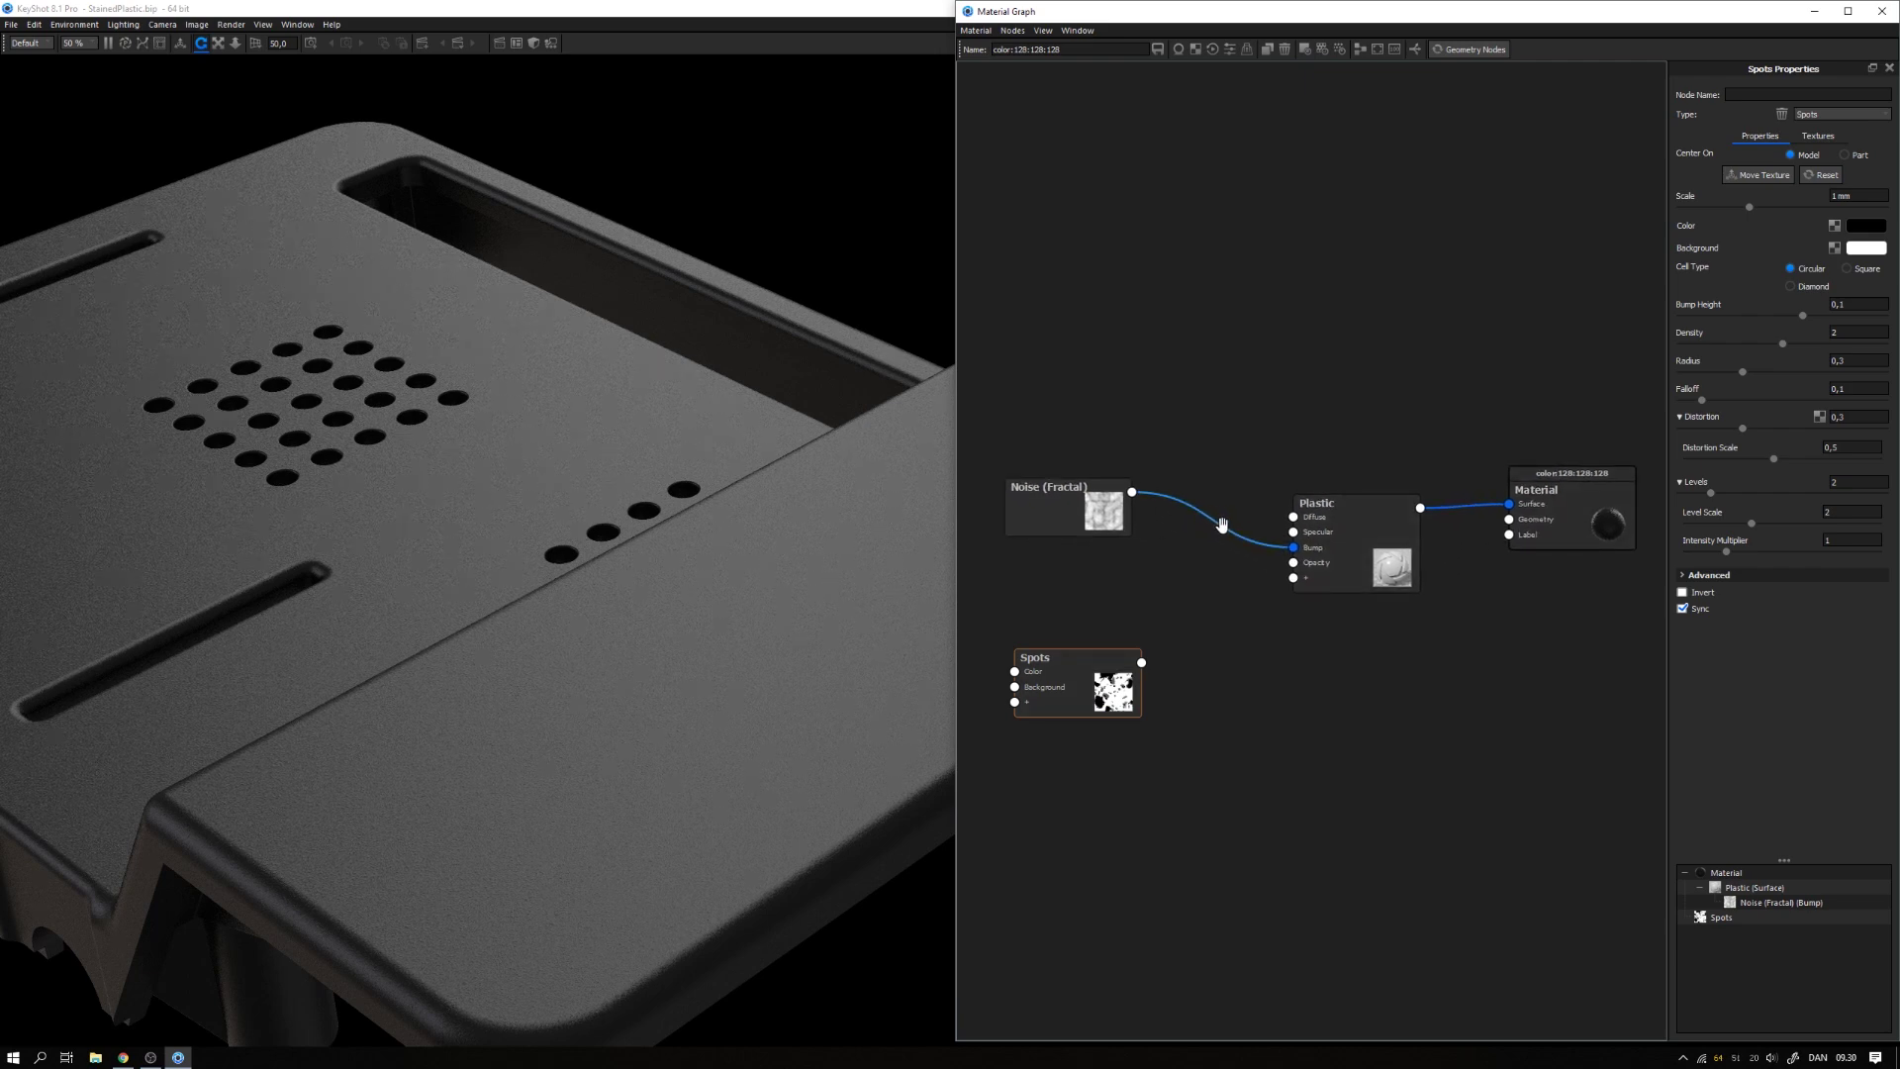
Step: Insert a Bump Add node on the noise bump link and wire Spots into Bump 2
right_click(1226, 532)
mouse_move(1271, 574)
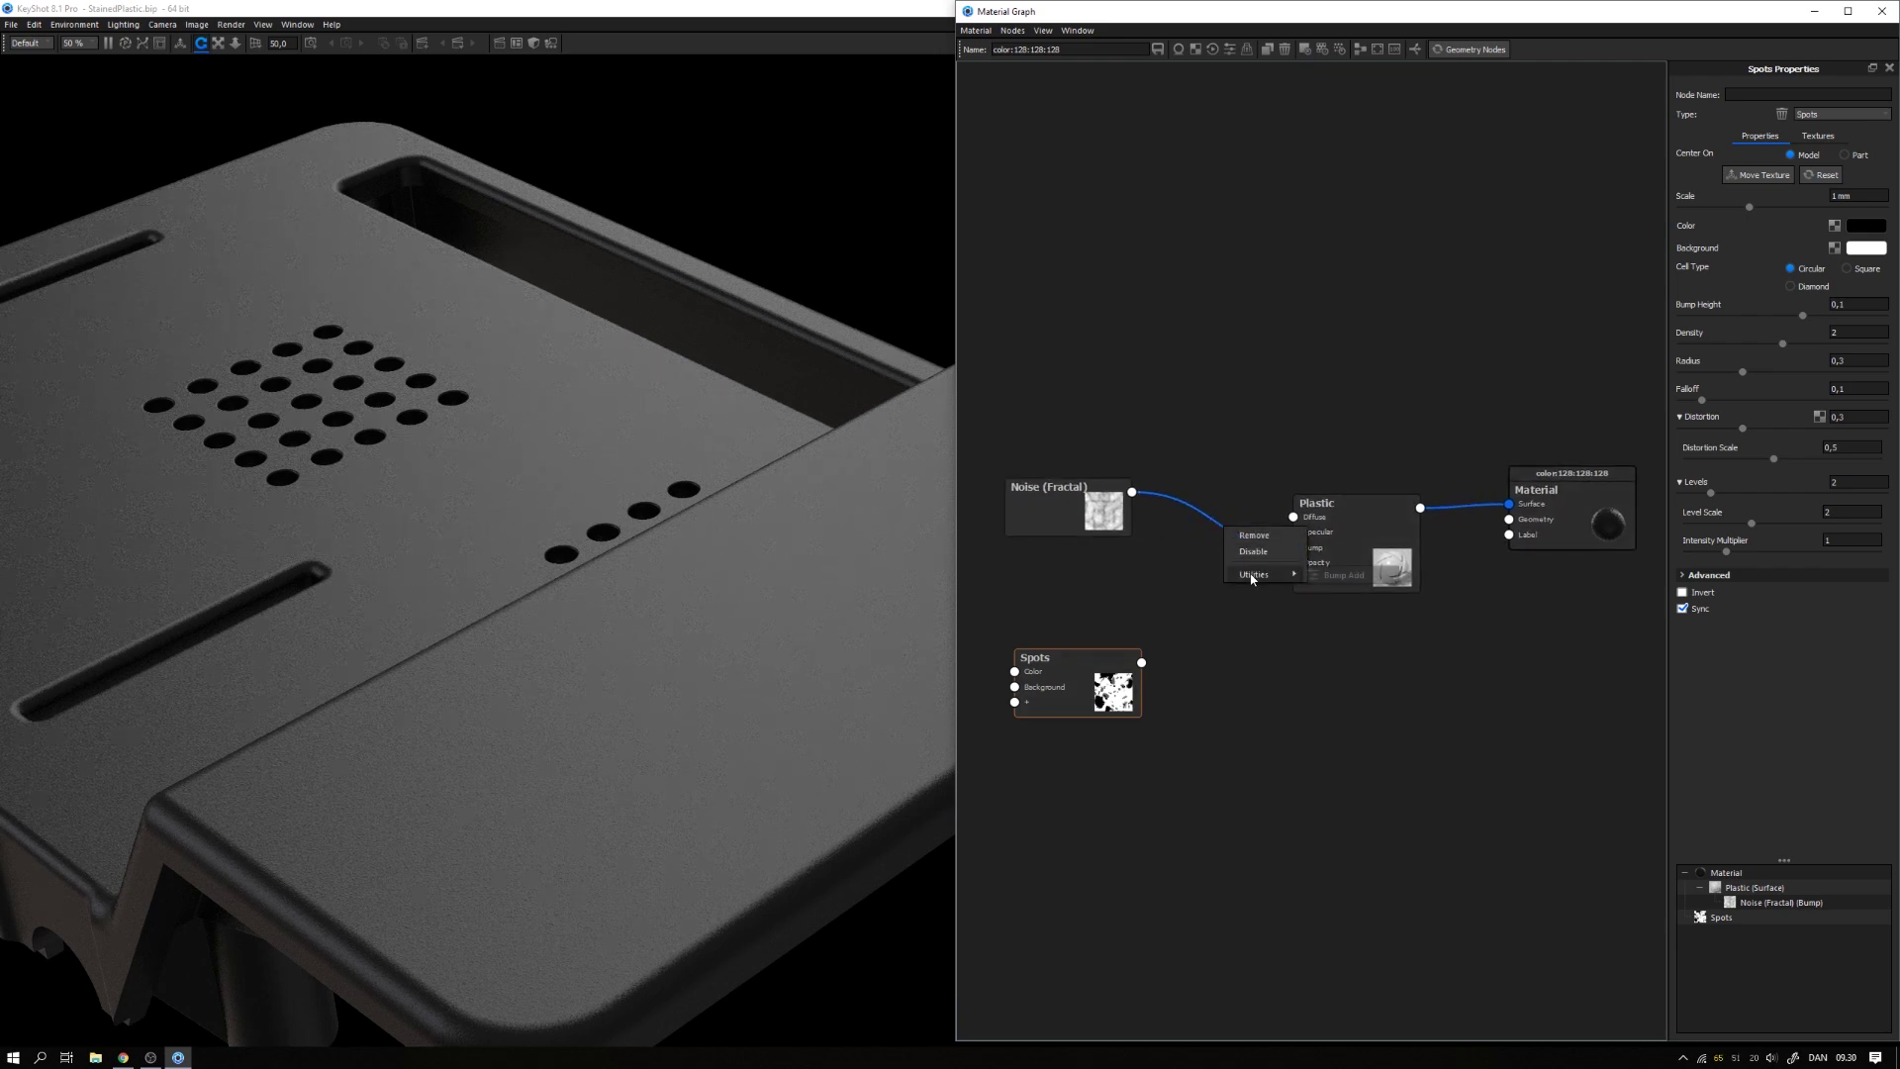
click(1336, 576)
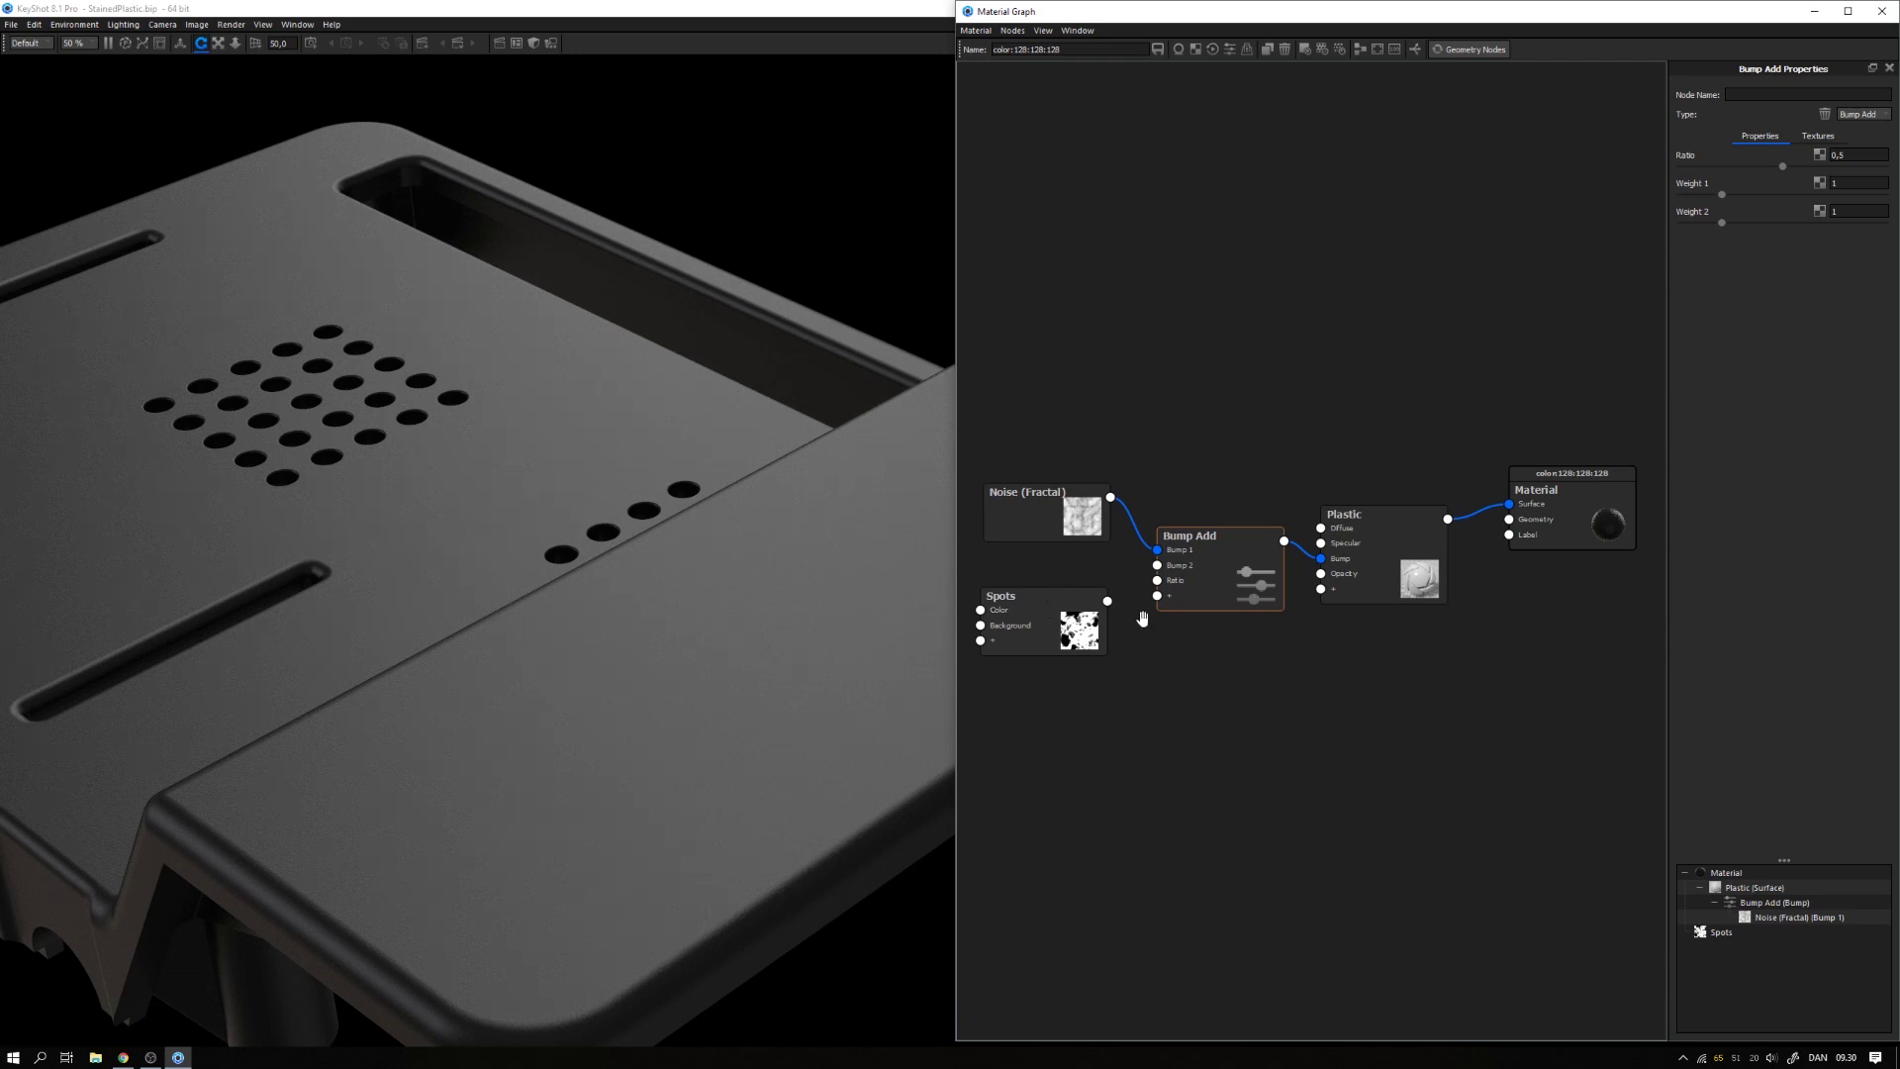
drag(1108, 600, 1158, 566)
click(1087, 612)
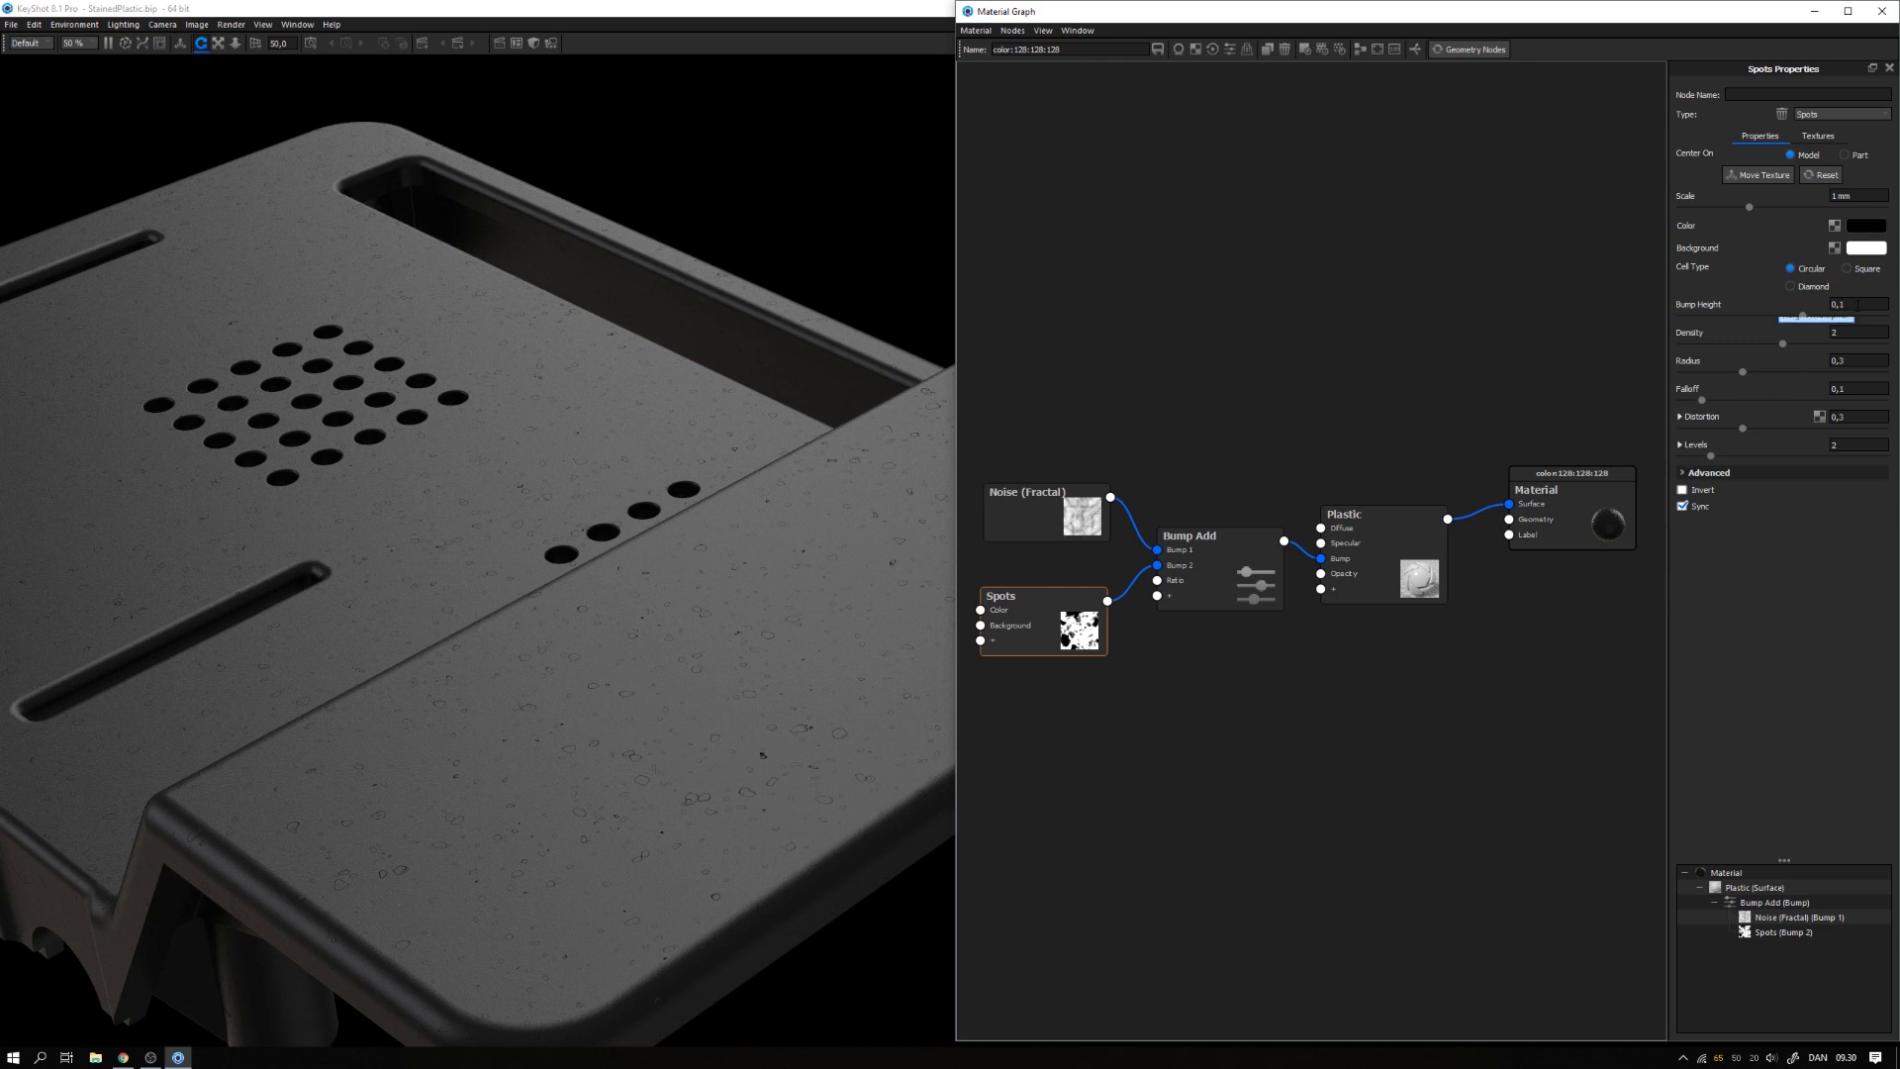
click(1858, 305)
Step: Set the Spots bump height to 0,5 and try falloff values of 2, 0,5 and 0,8
text(0,5)
key(Return)
scroll(638, 685, up, 10)
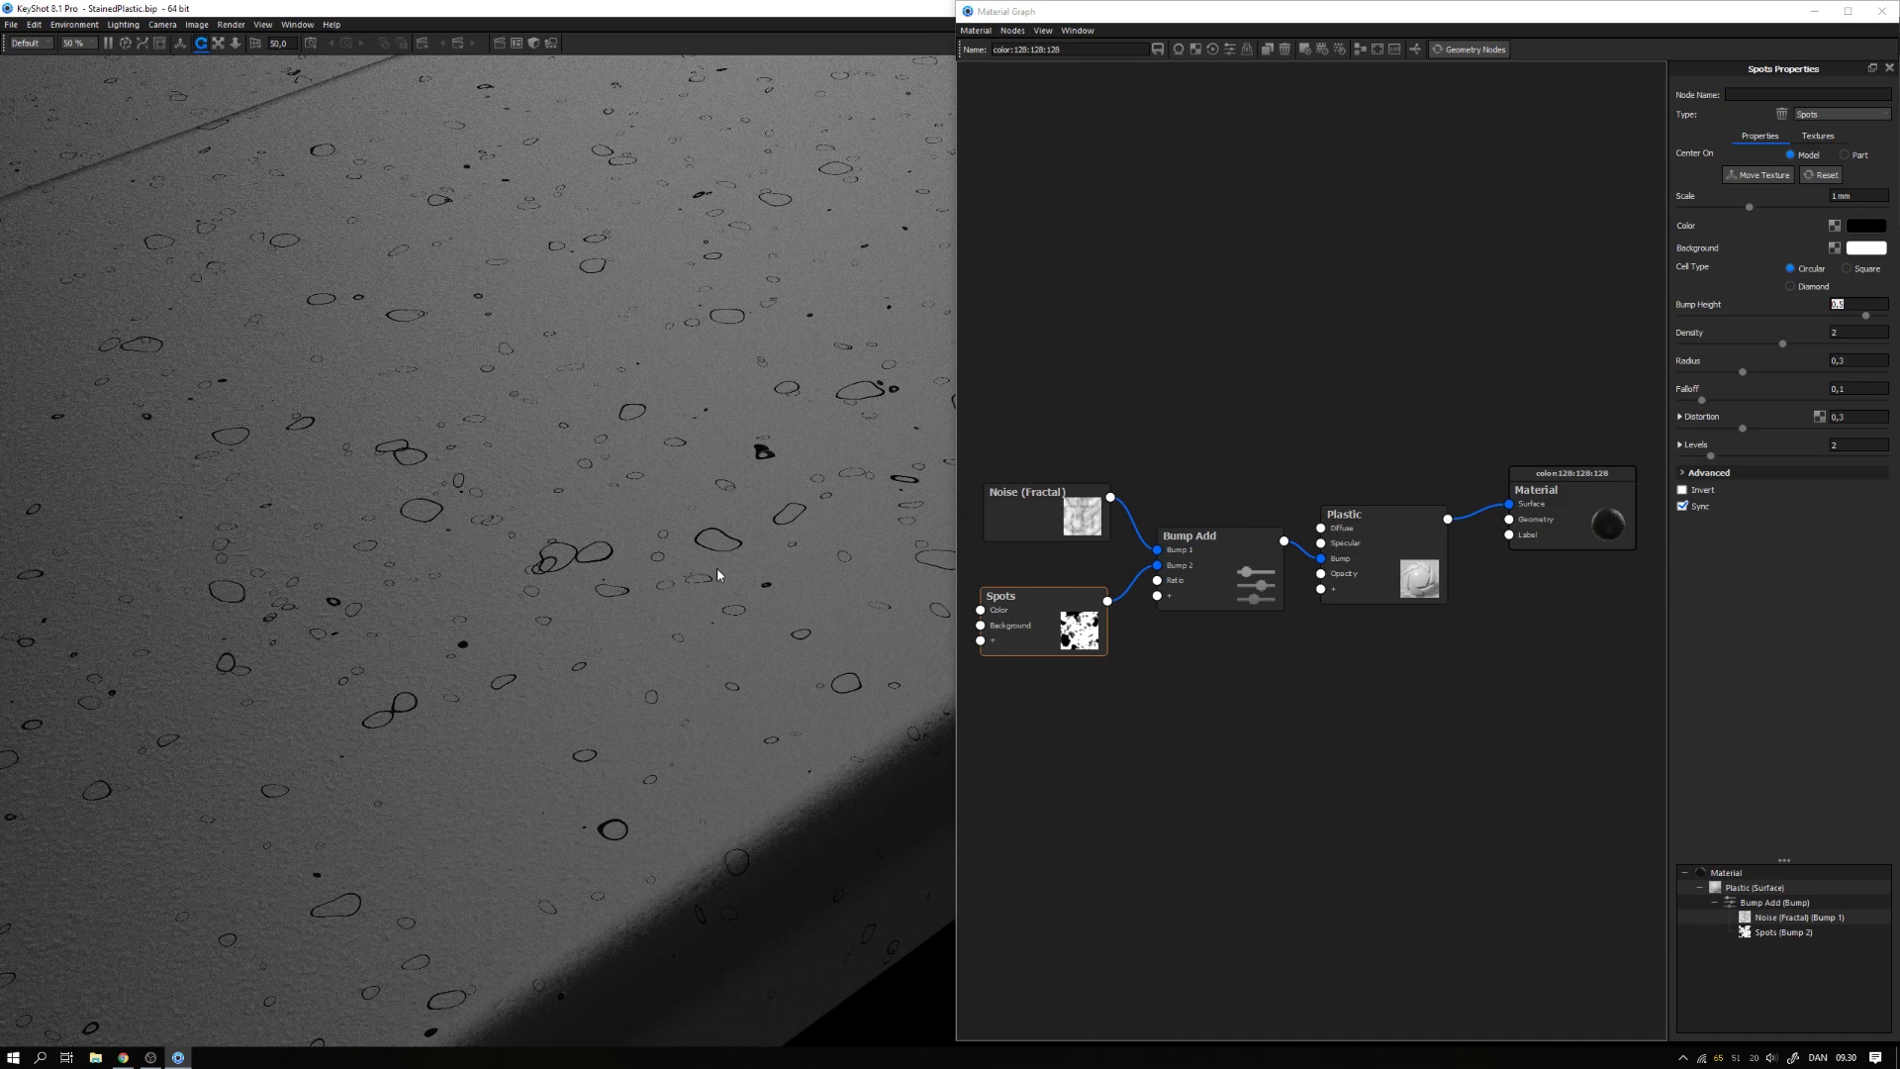
click(1859, 388)
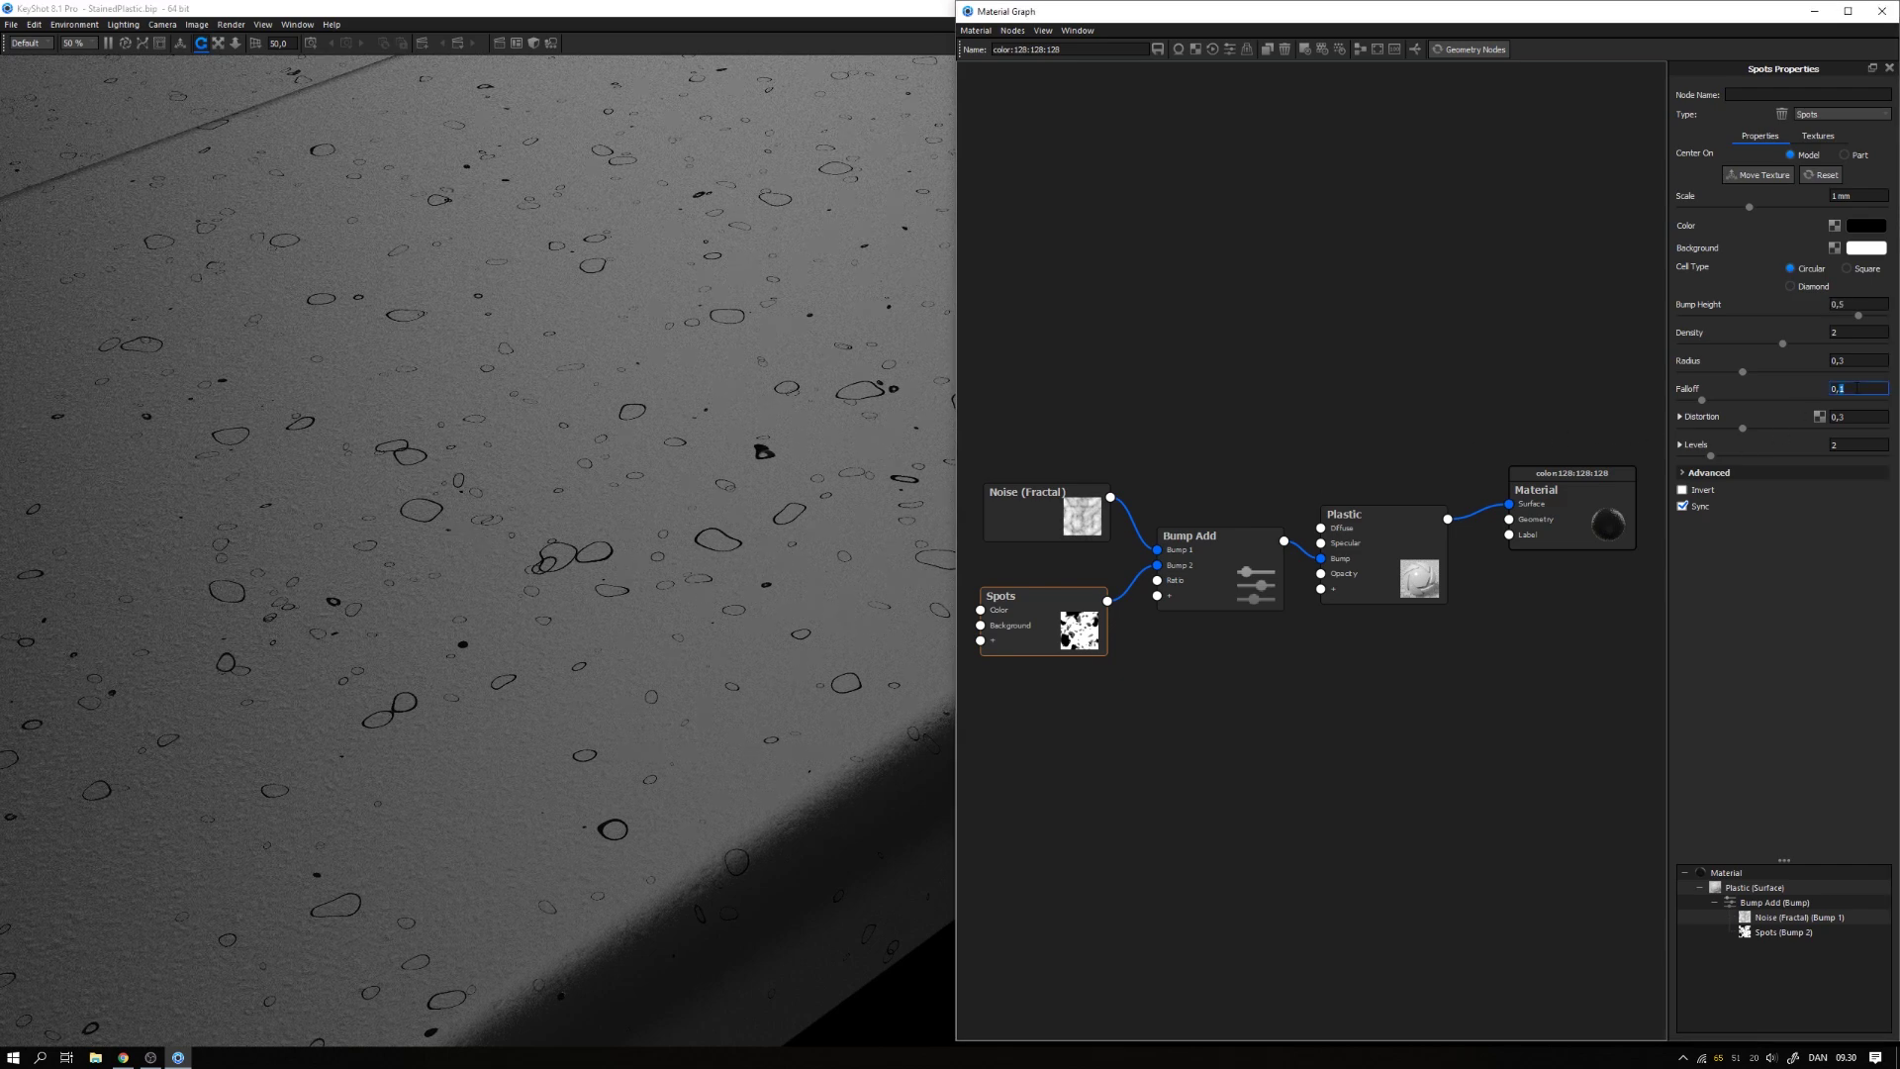
key(BackSpace)
text(2)
key(Return)
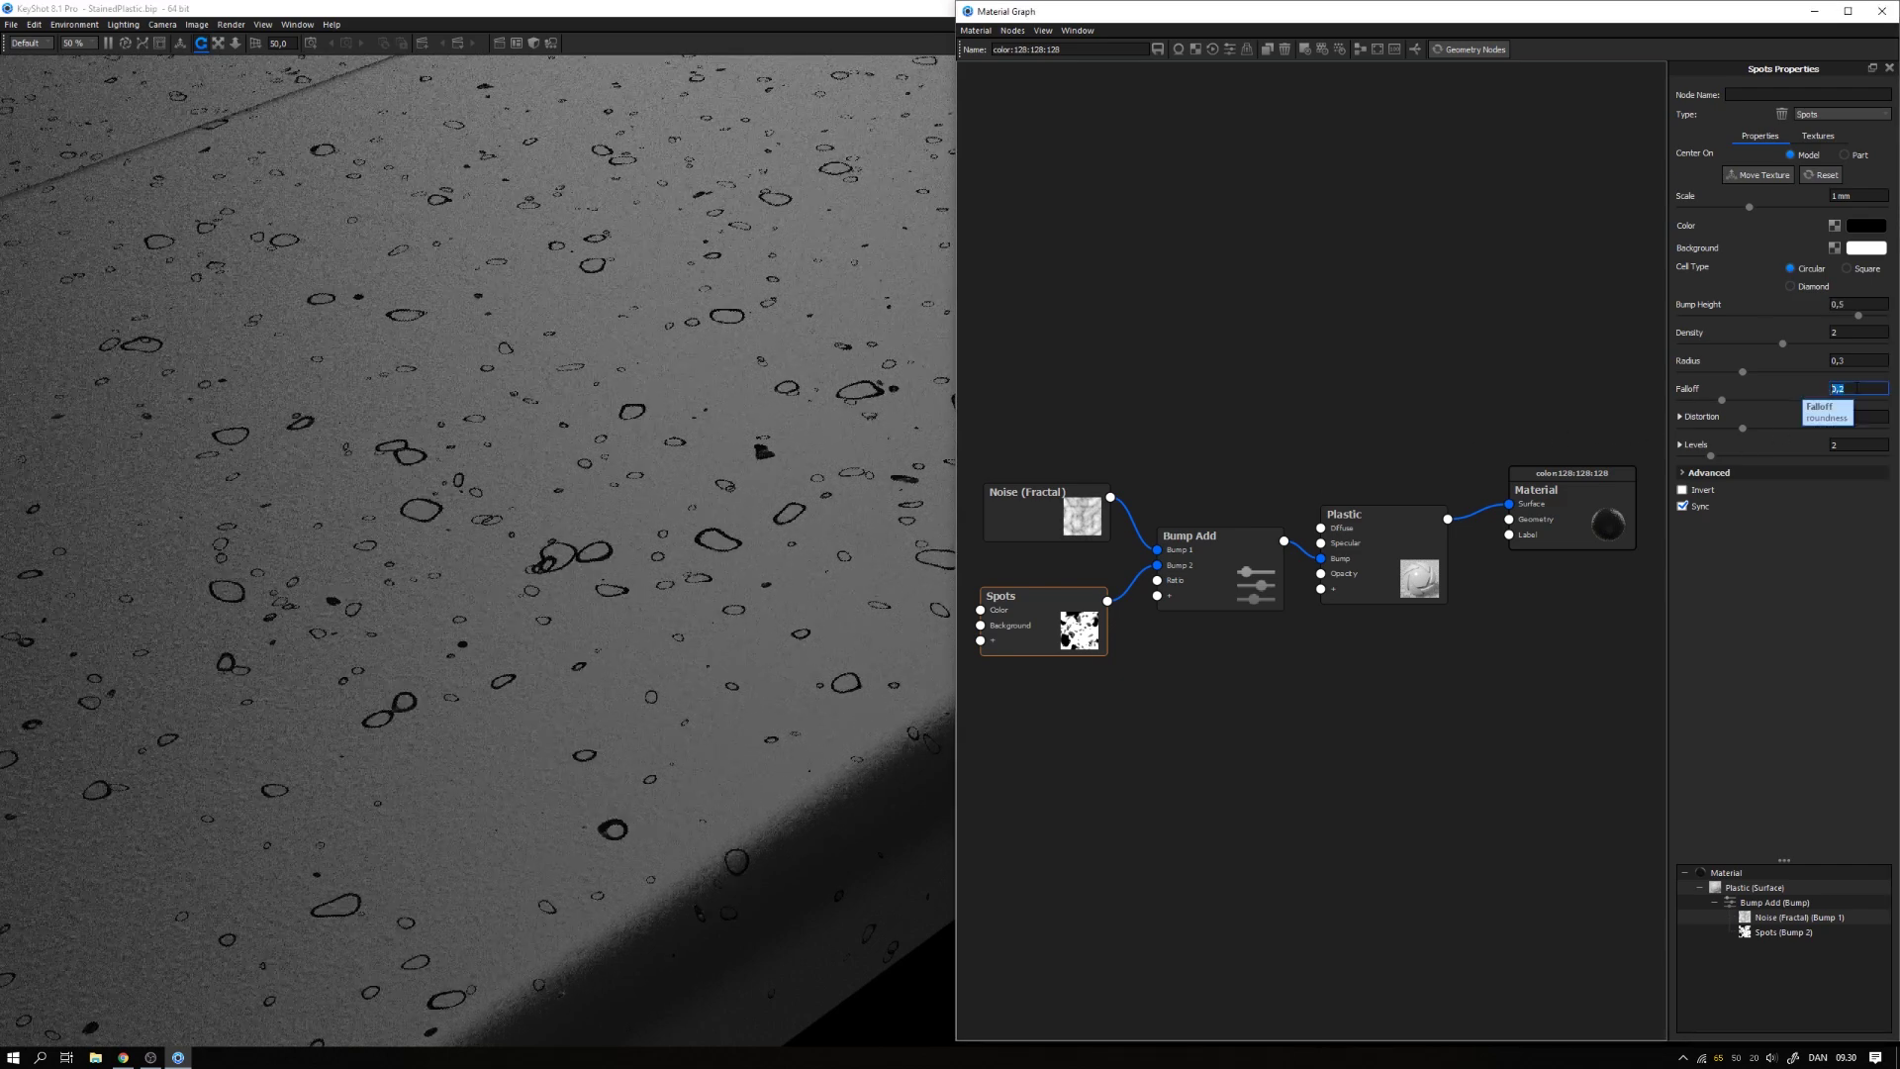
text(0,5)
key(Return)
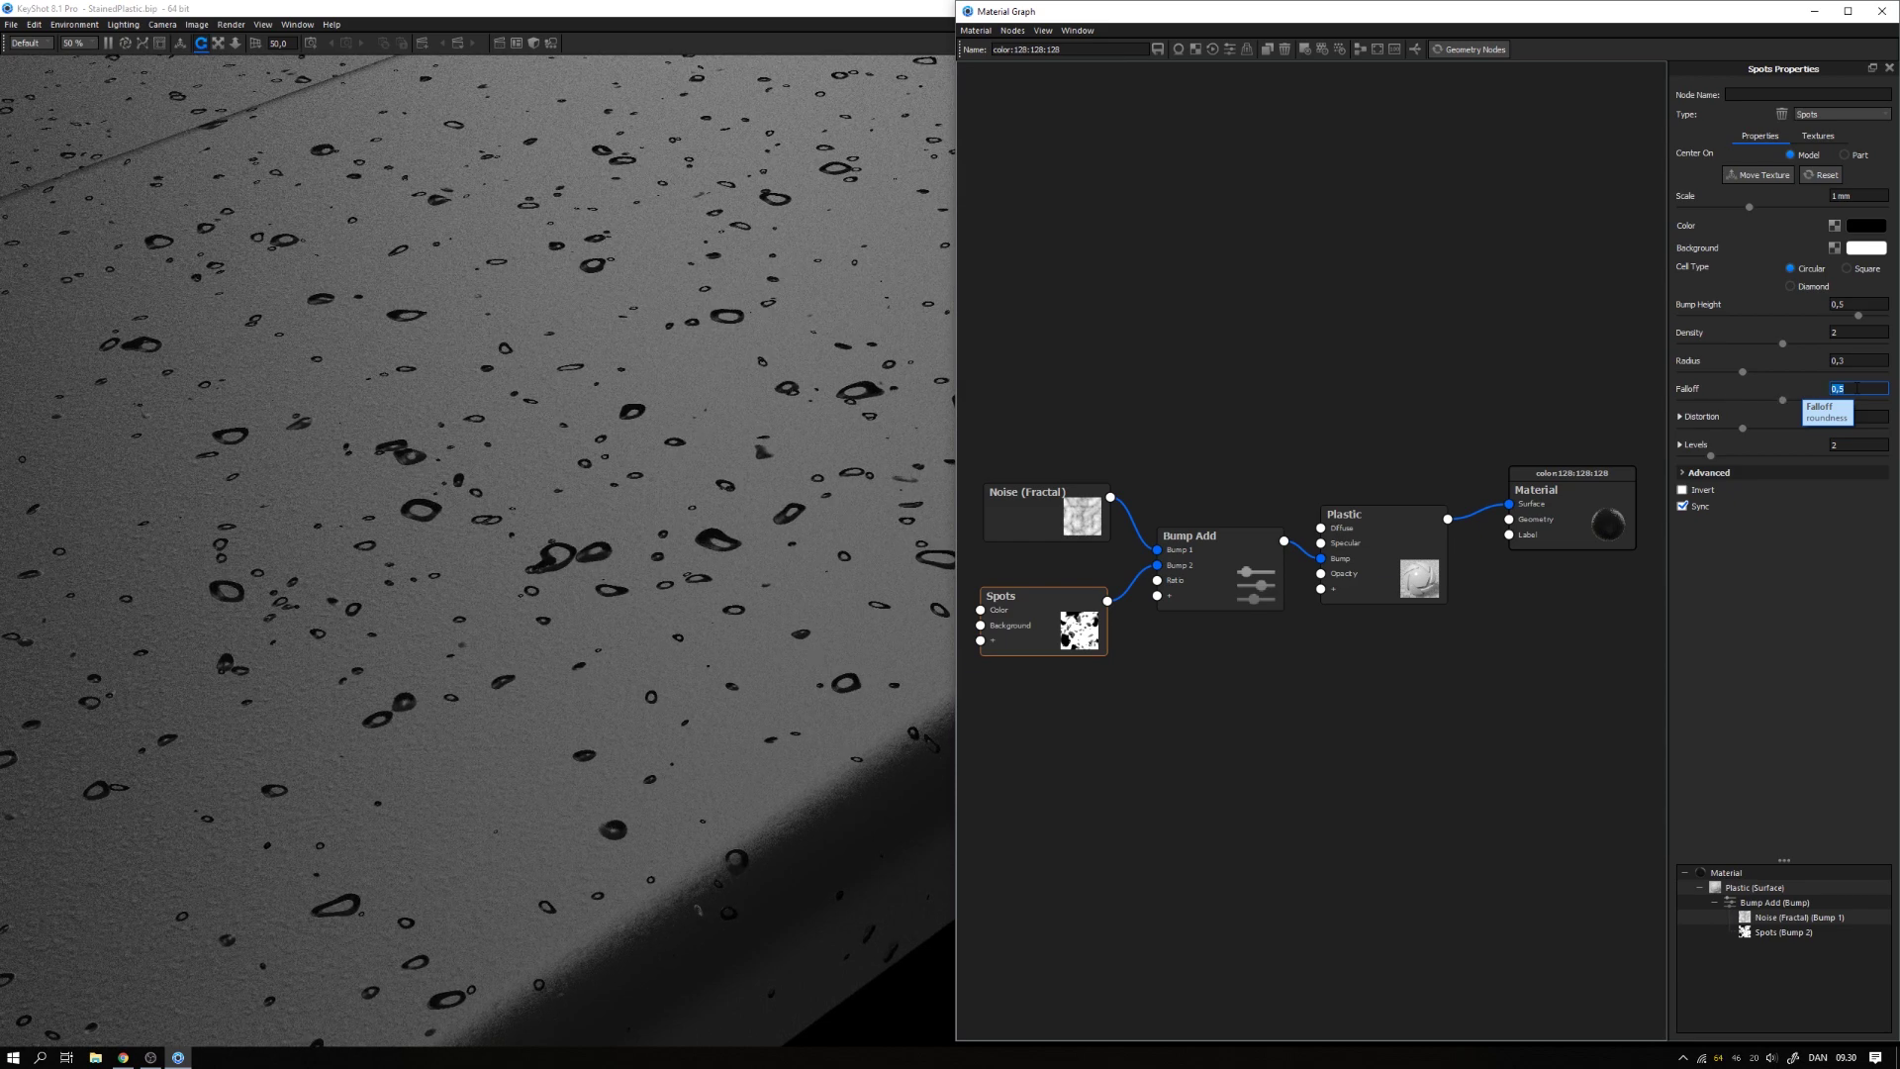
text(0,8)
key(Return)
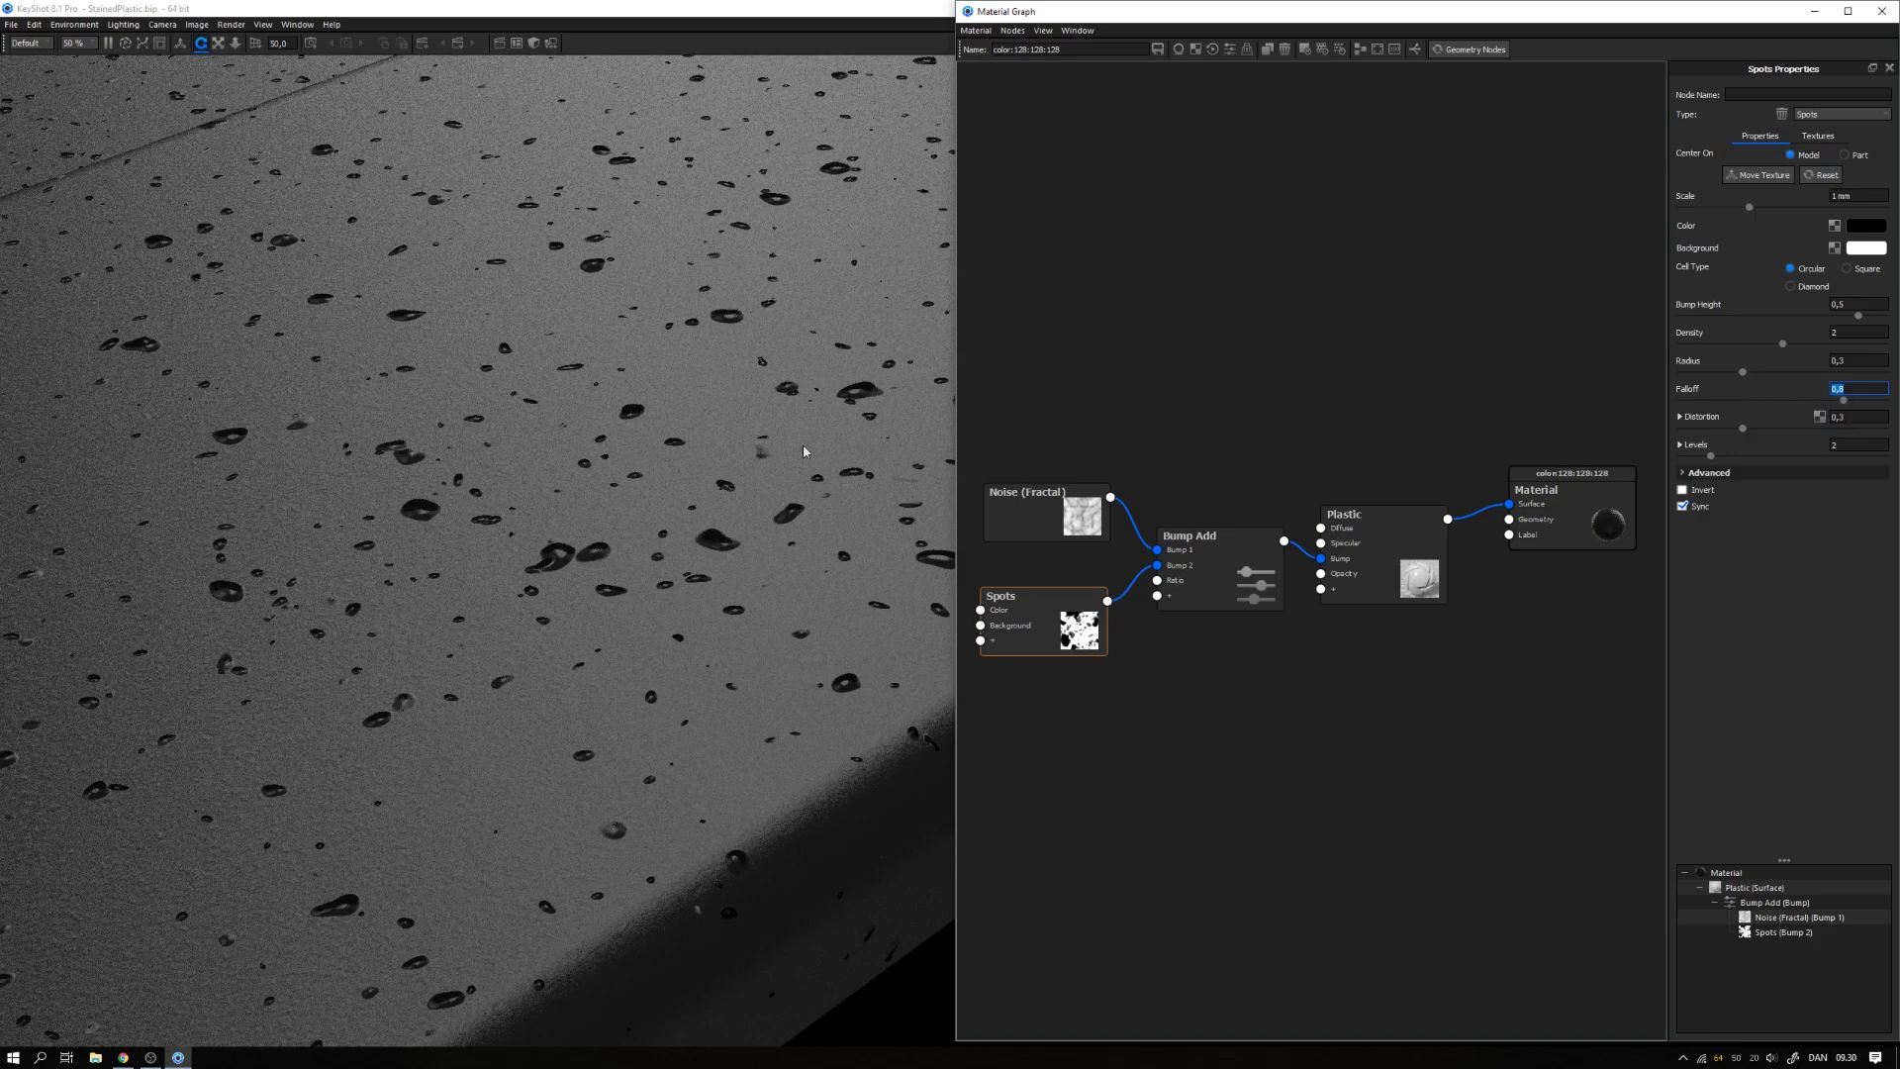
scroll(804, 452, down, 3)
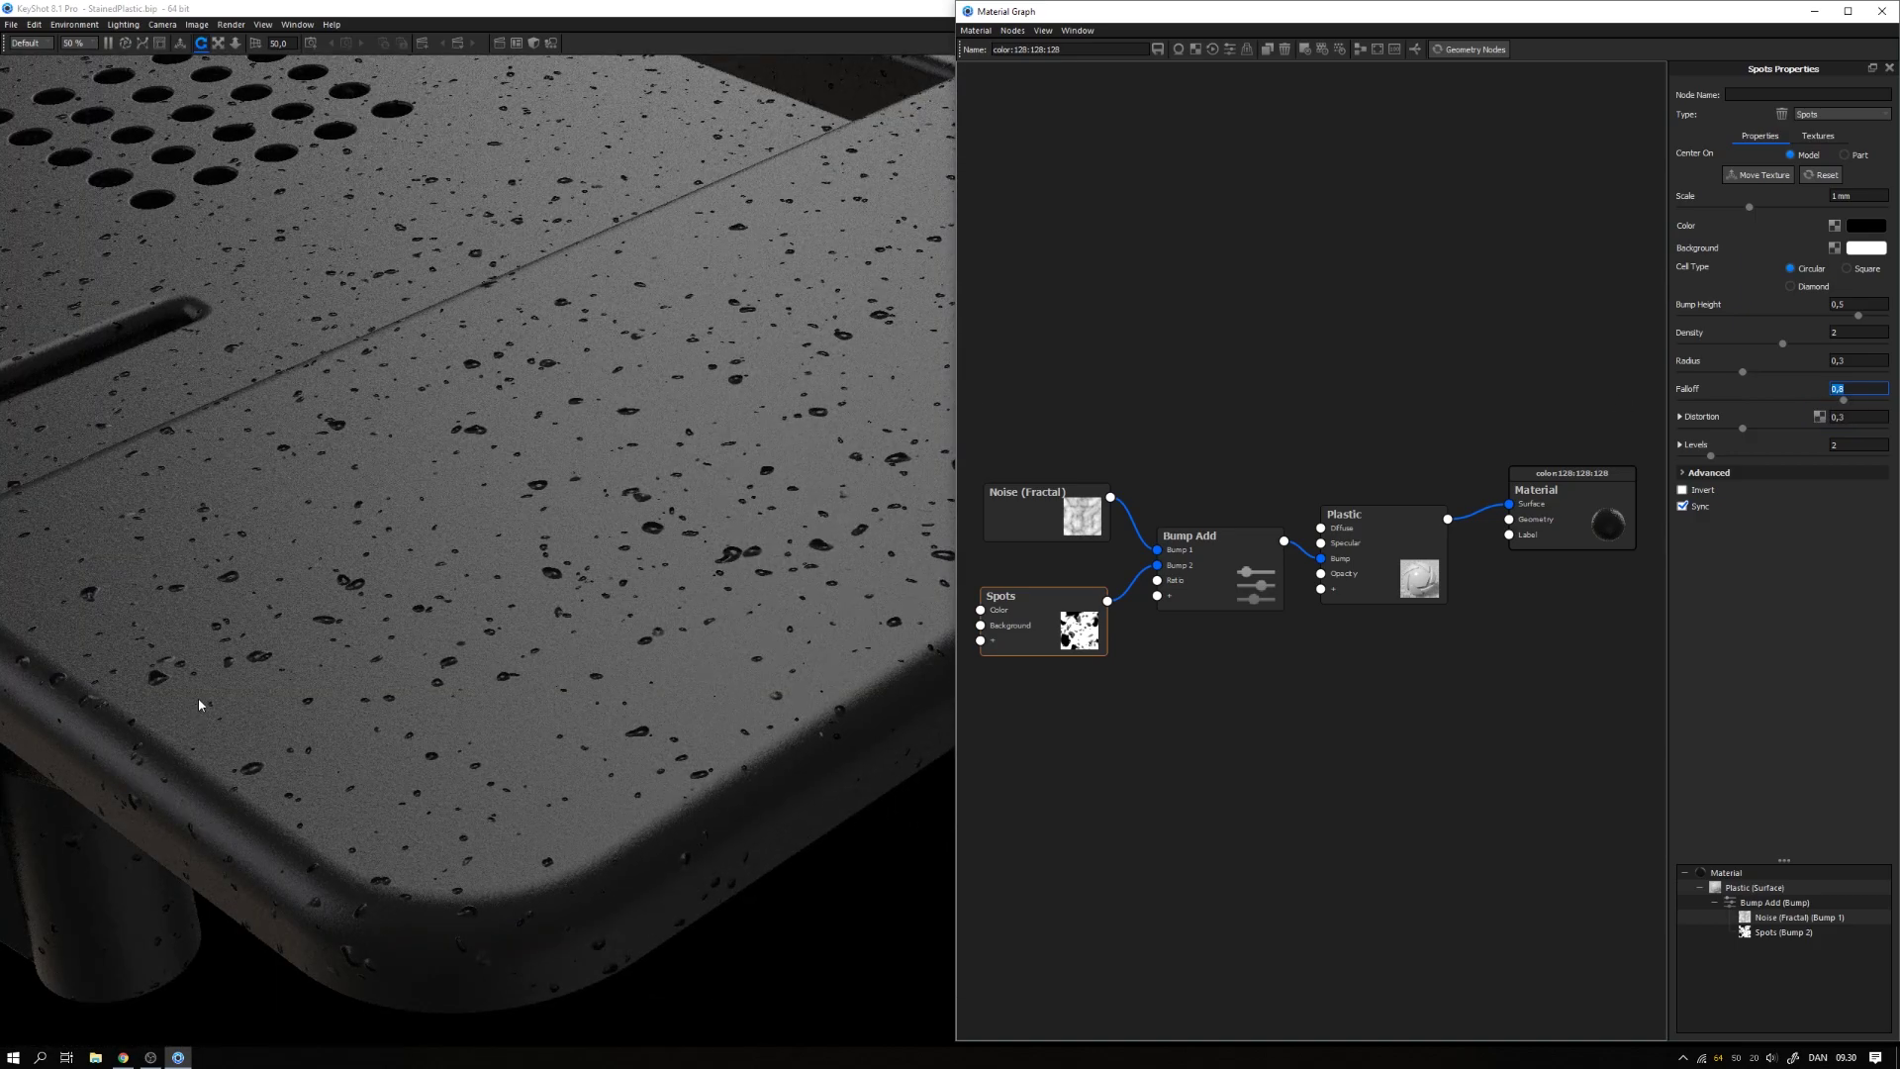
Step: Check the Spots texture alone, then settle on falloff 0,2 and bump height 0,05
click(496, 619)
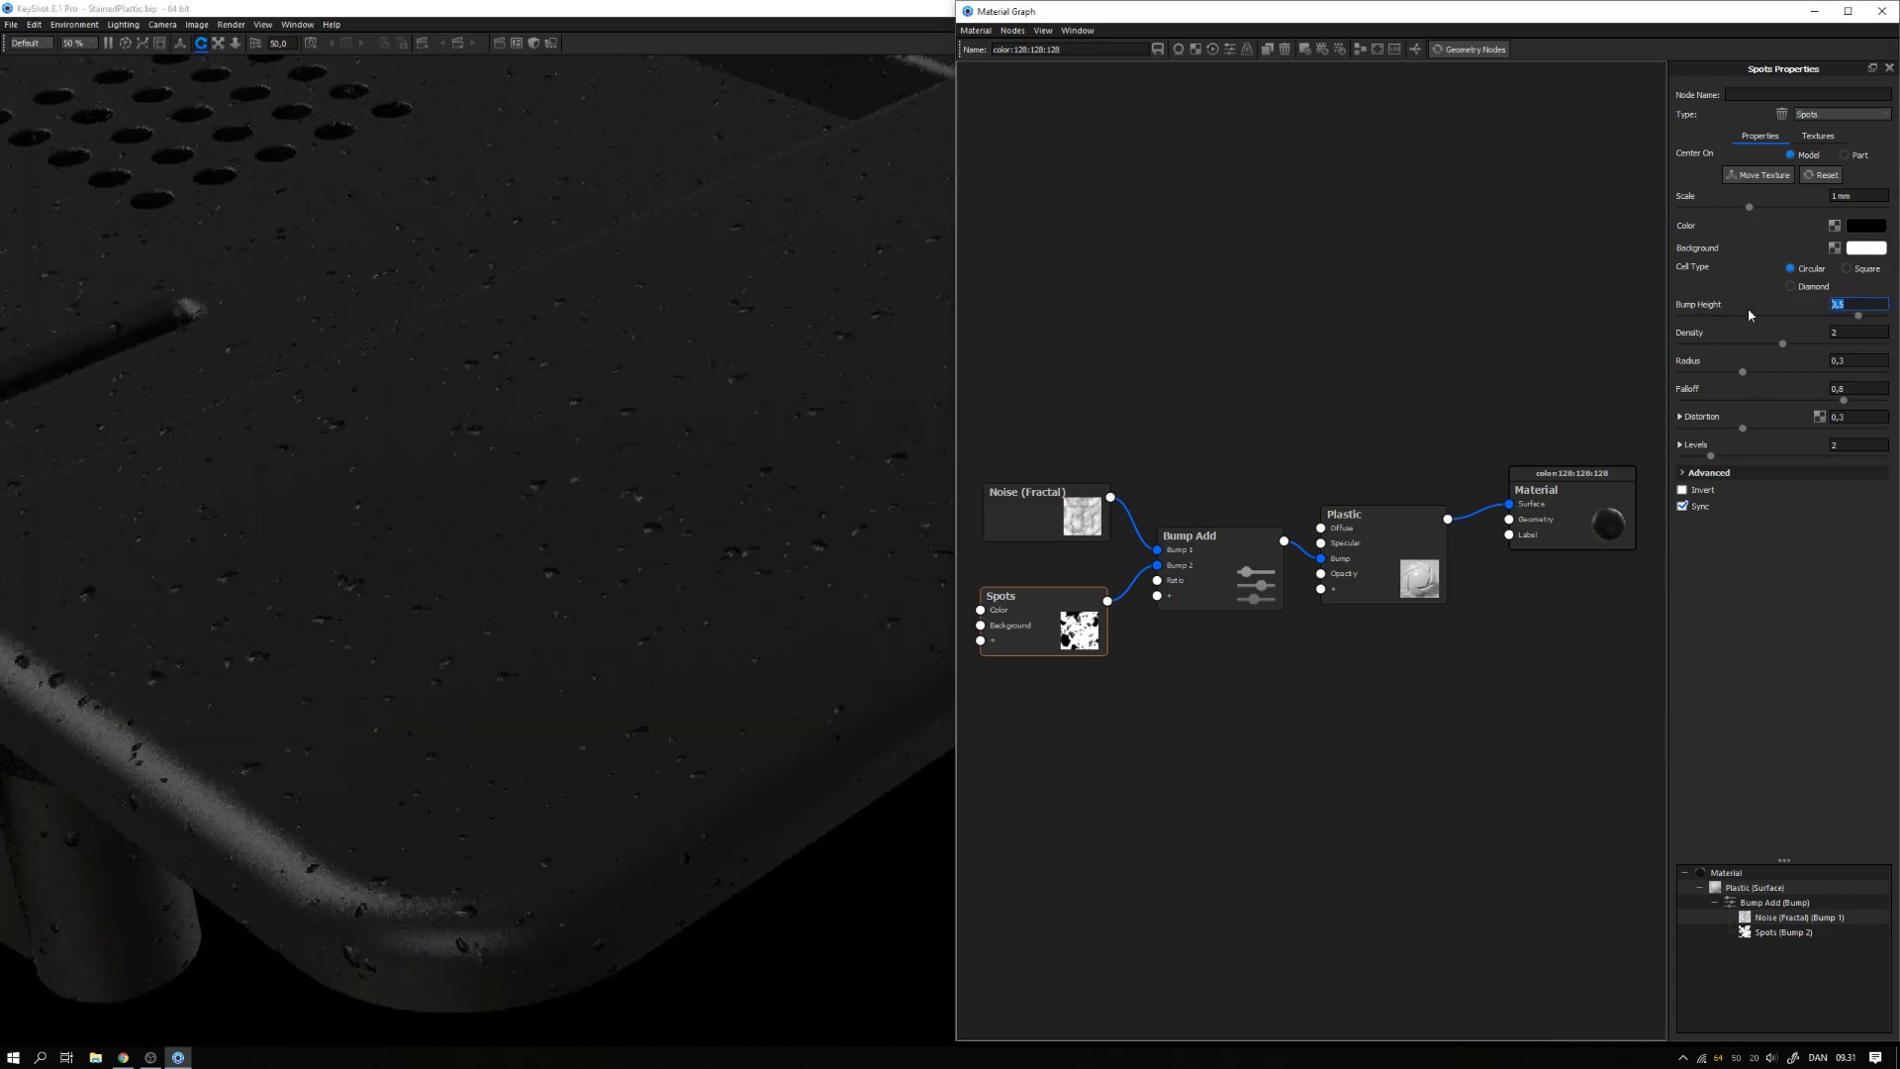
key(c)
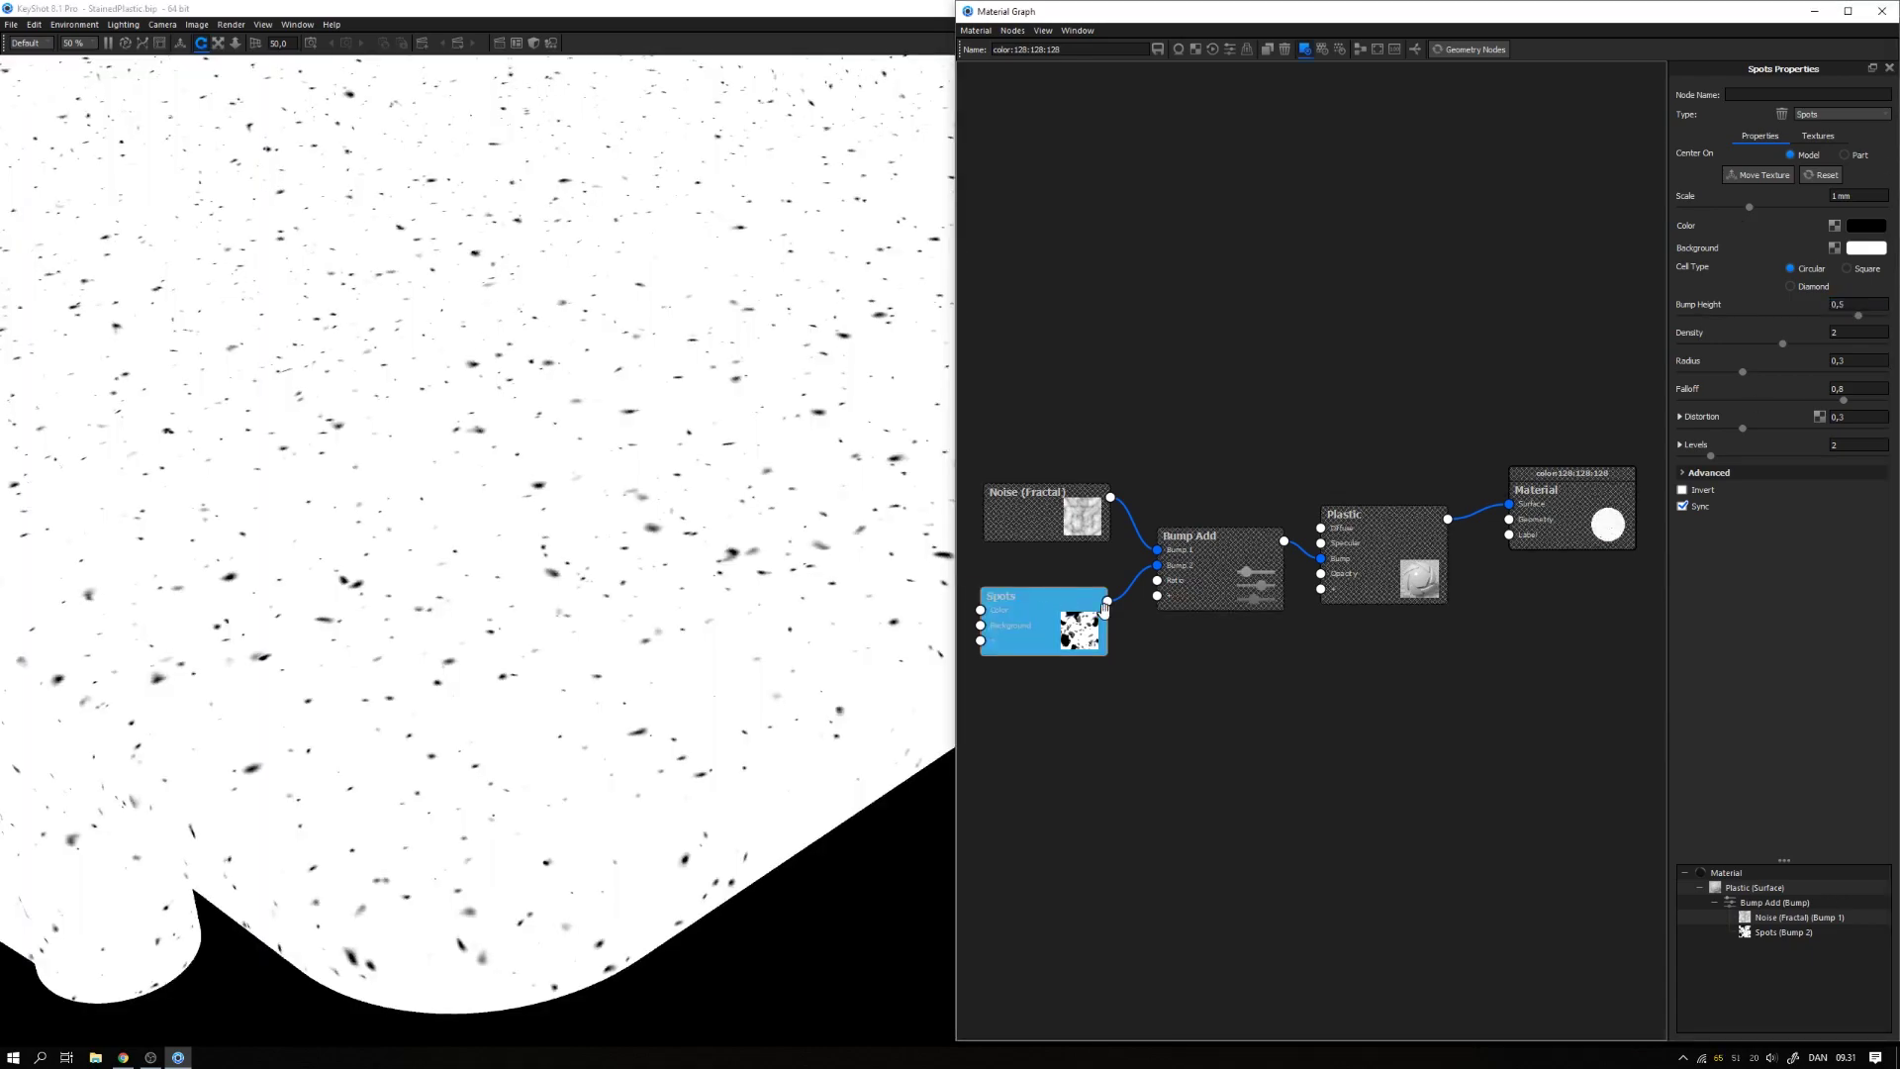
click(744, 535)
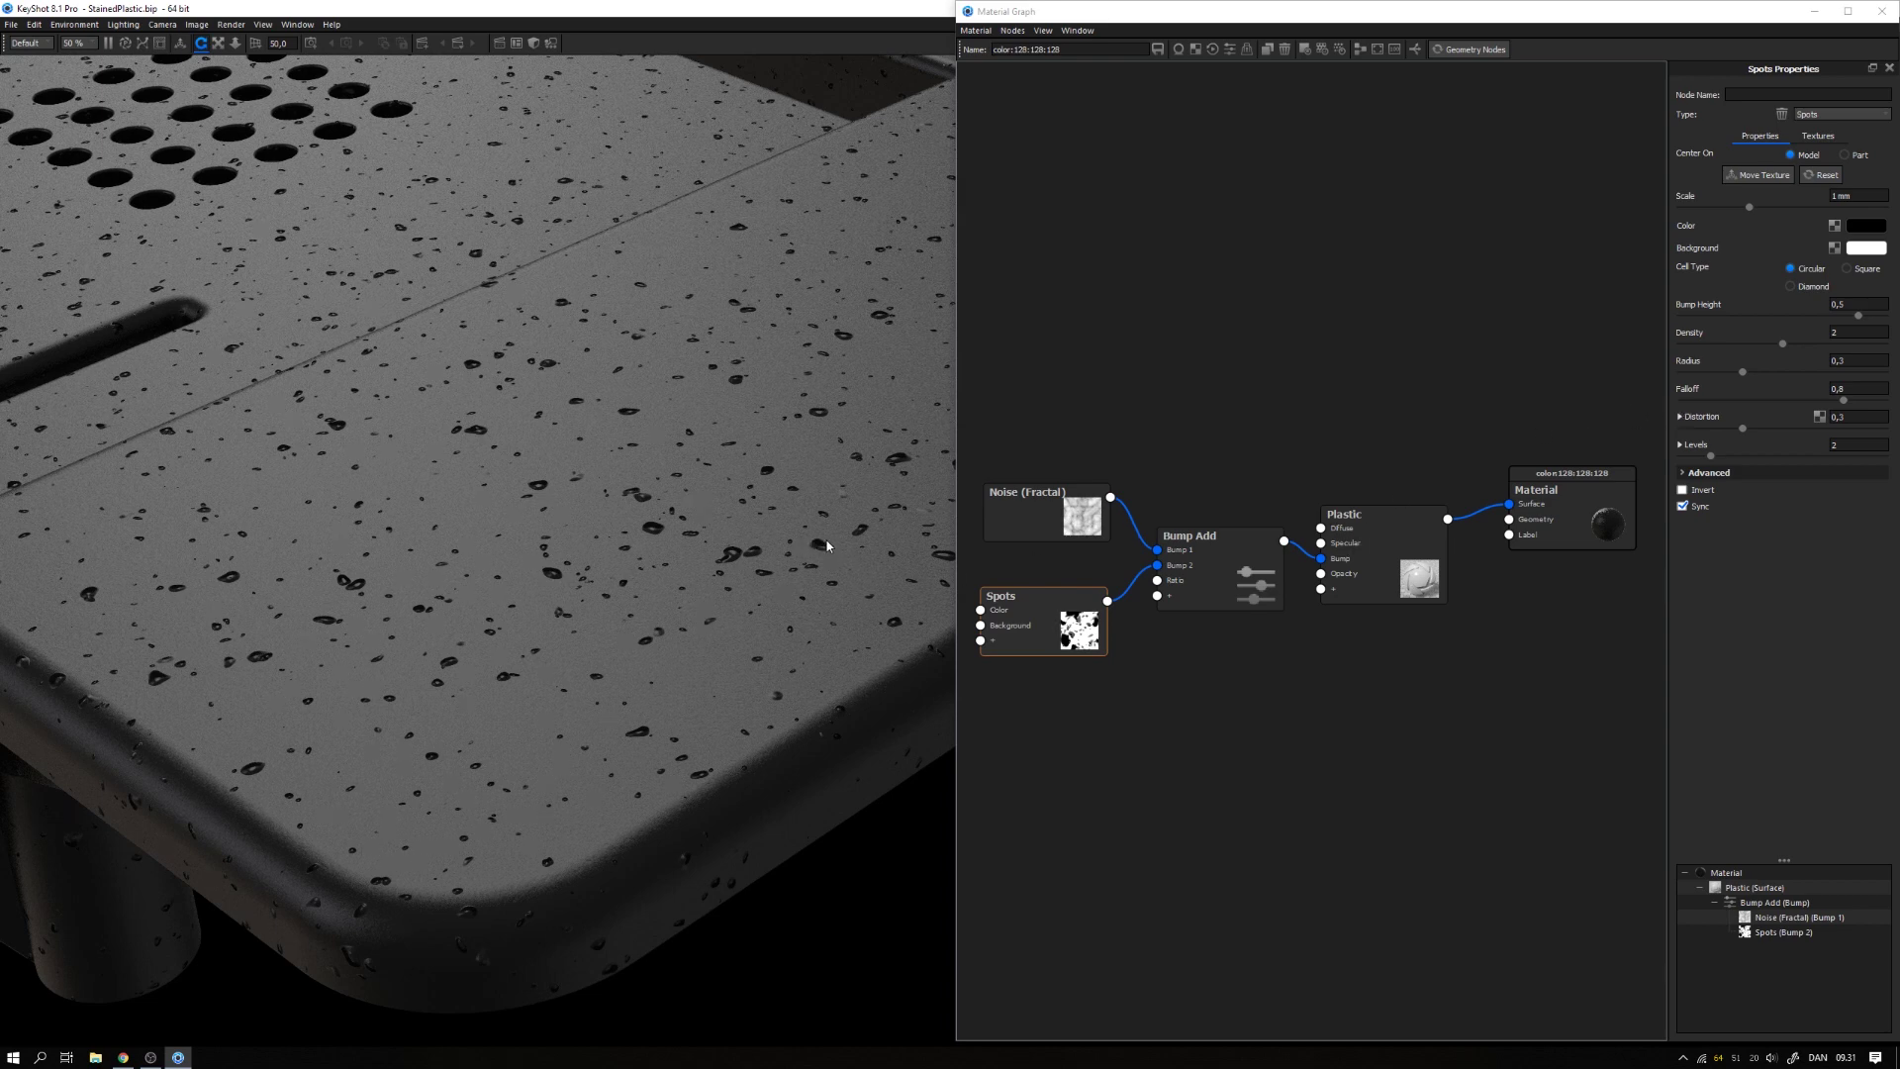
click(1853, 389)
key(BackSpace)
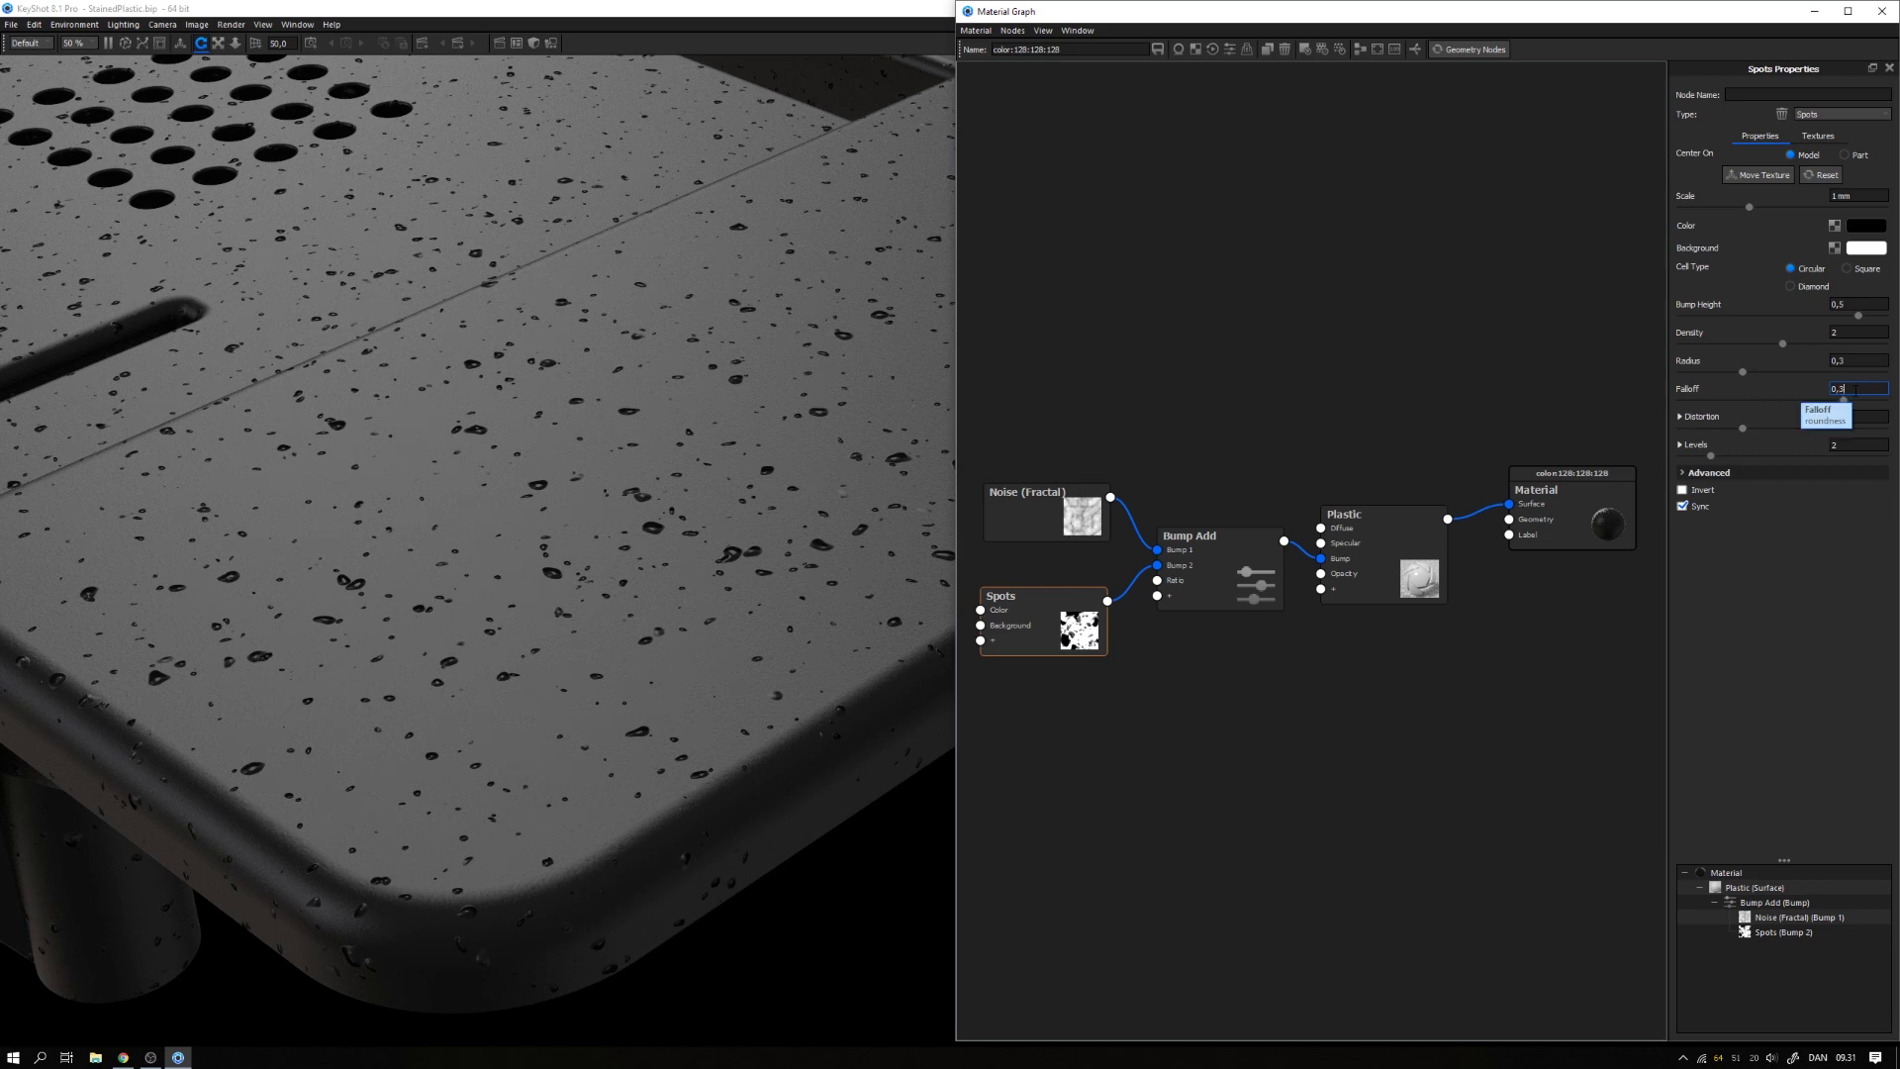
text(3)
key(Return)
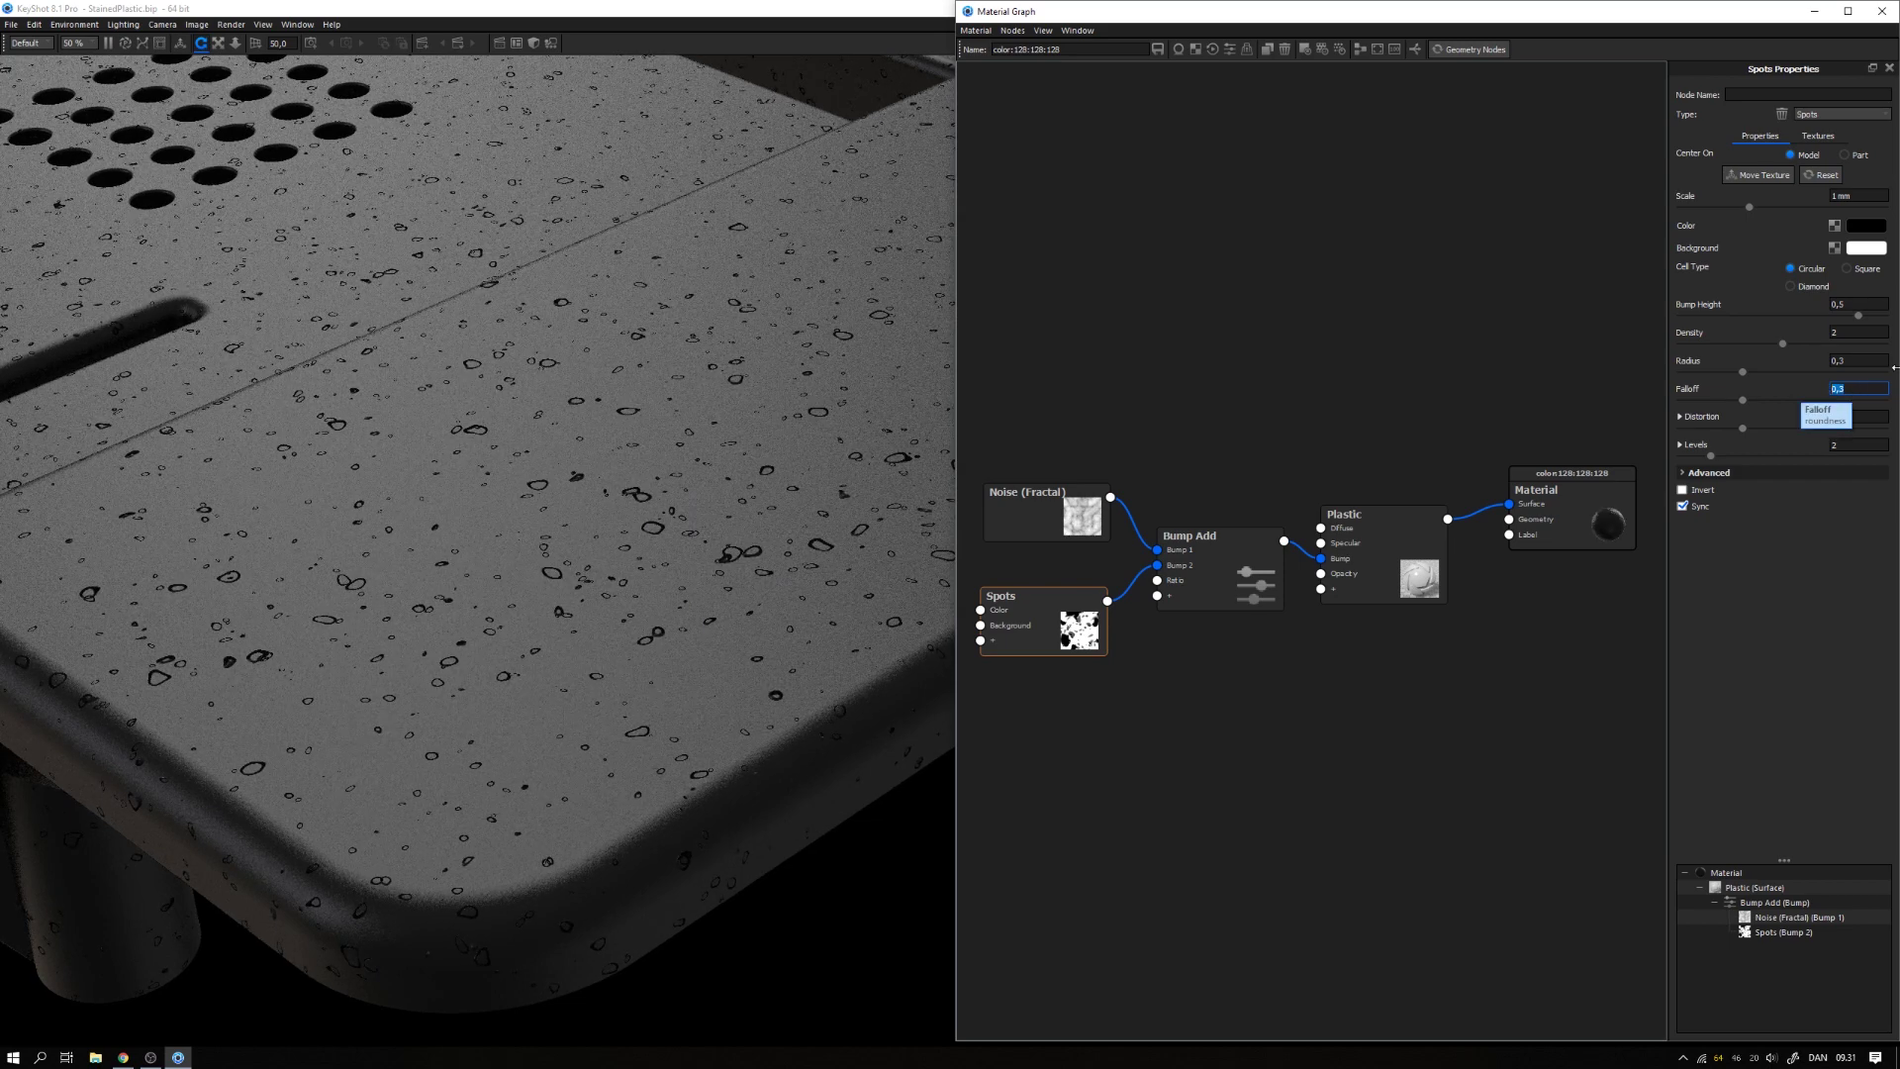
click(1856, 303)
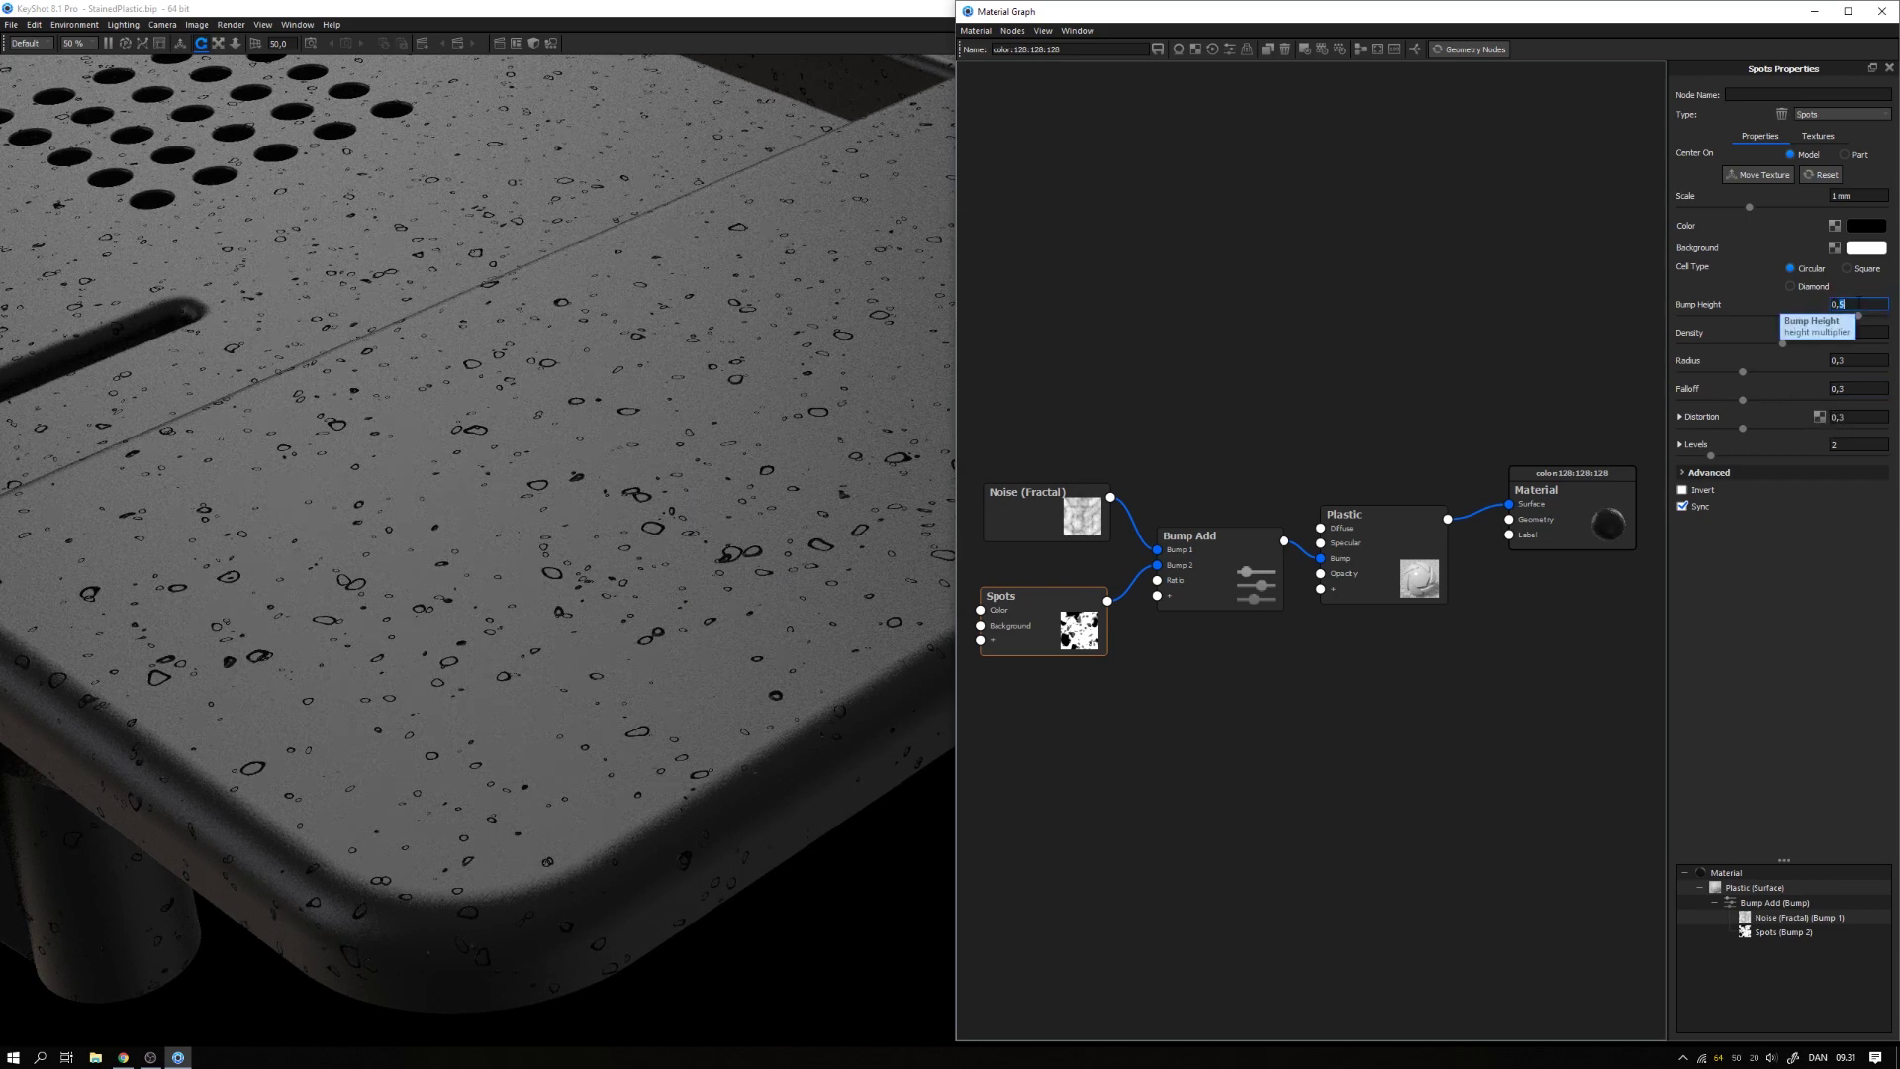
key(BackSpace)
text(2)
key(Return)
text(0,05)
key(Return)
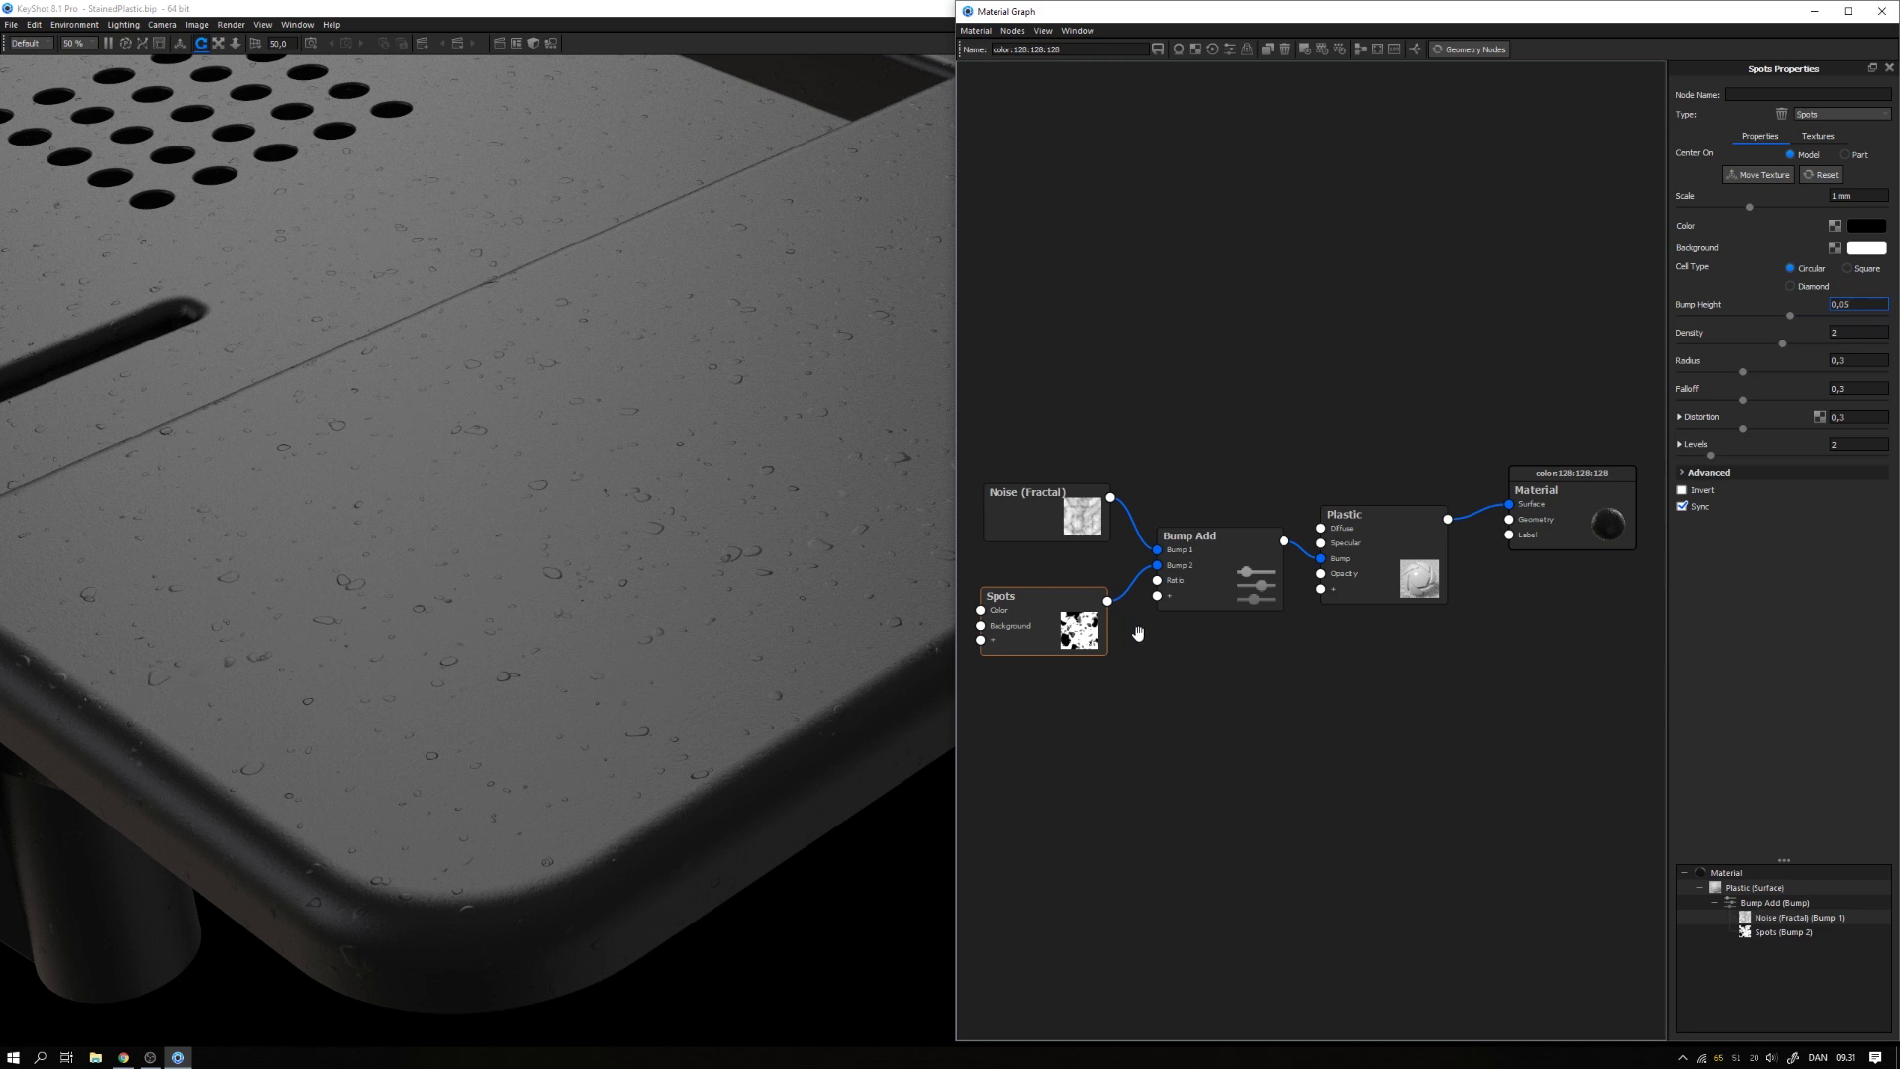
Step: Rearrange the nodes and connect the Spots output to the Plastic's Roughness input
drag(1560, 534, 1595, 531)
drag(1375, 514, 1415, 527)
drag(1073, 637, 1074, 631)
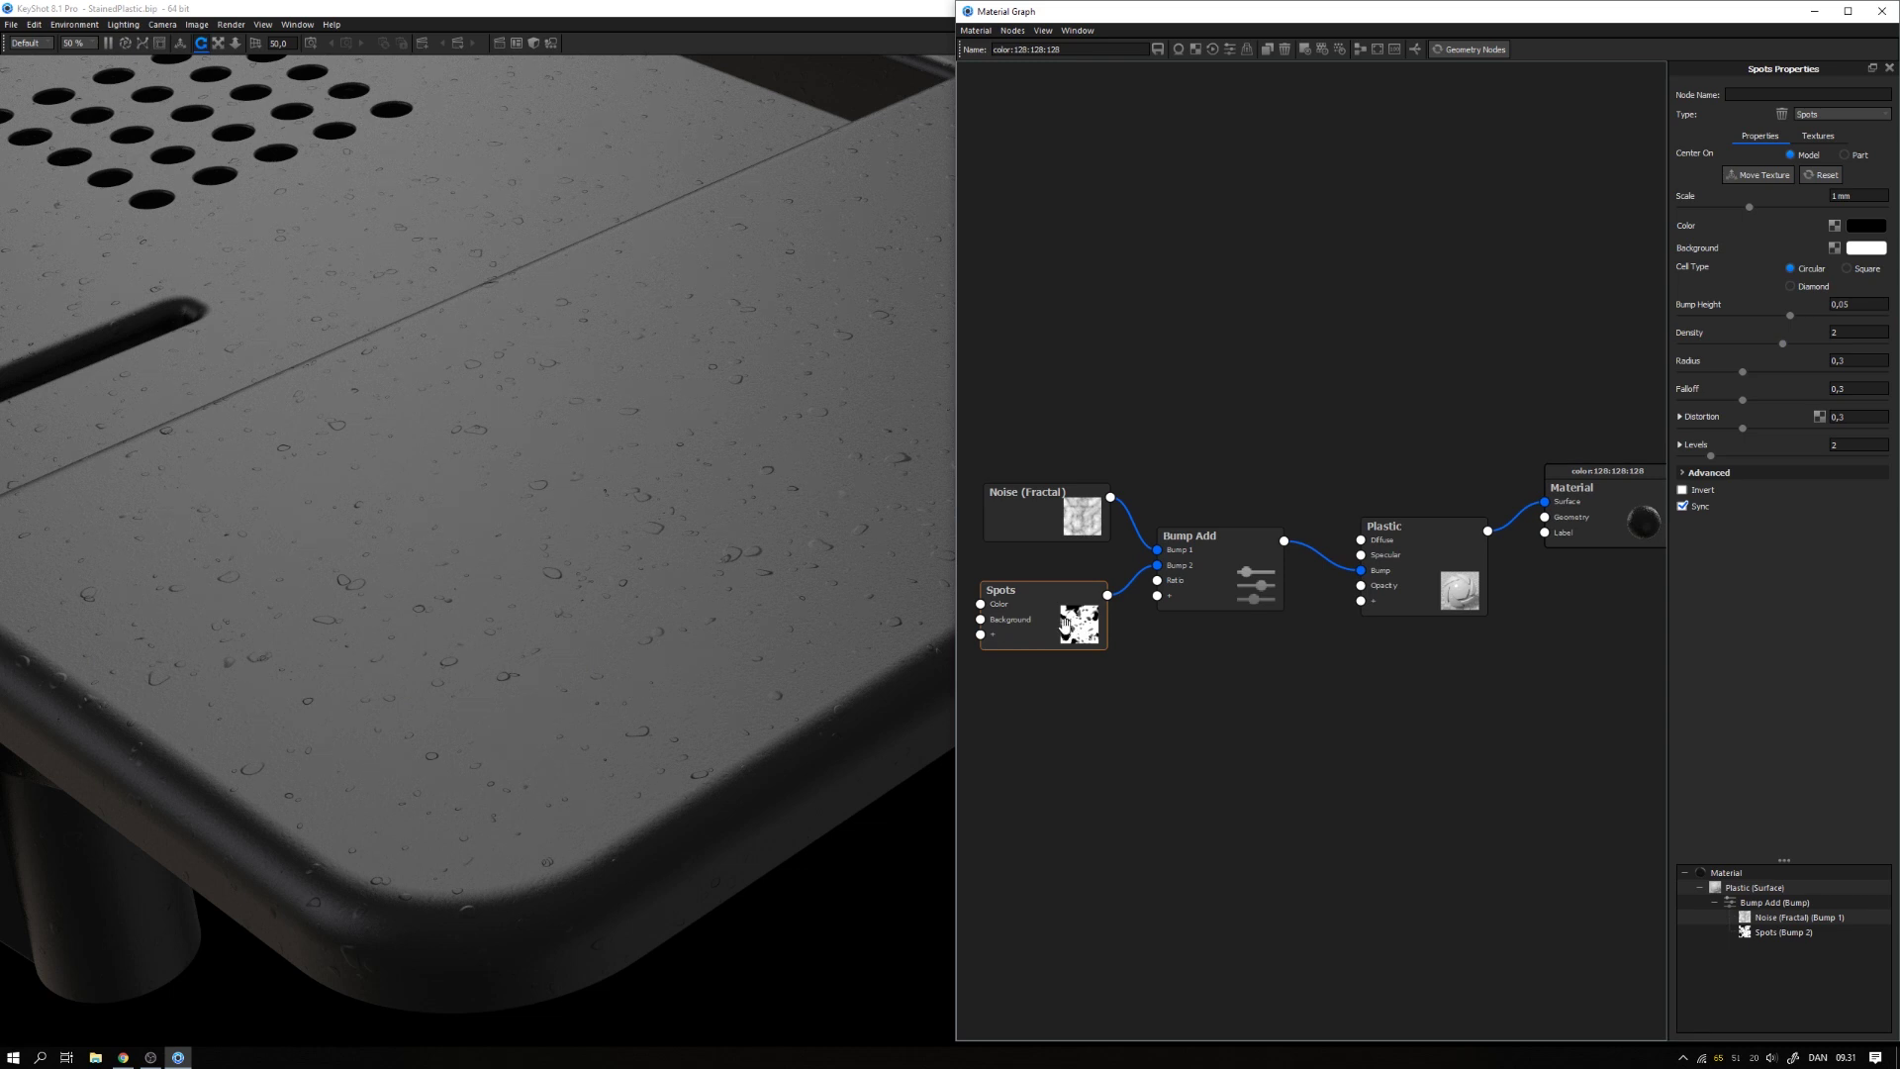
drag(1110, 599, 1363, 610)
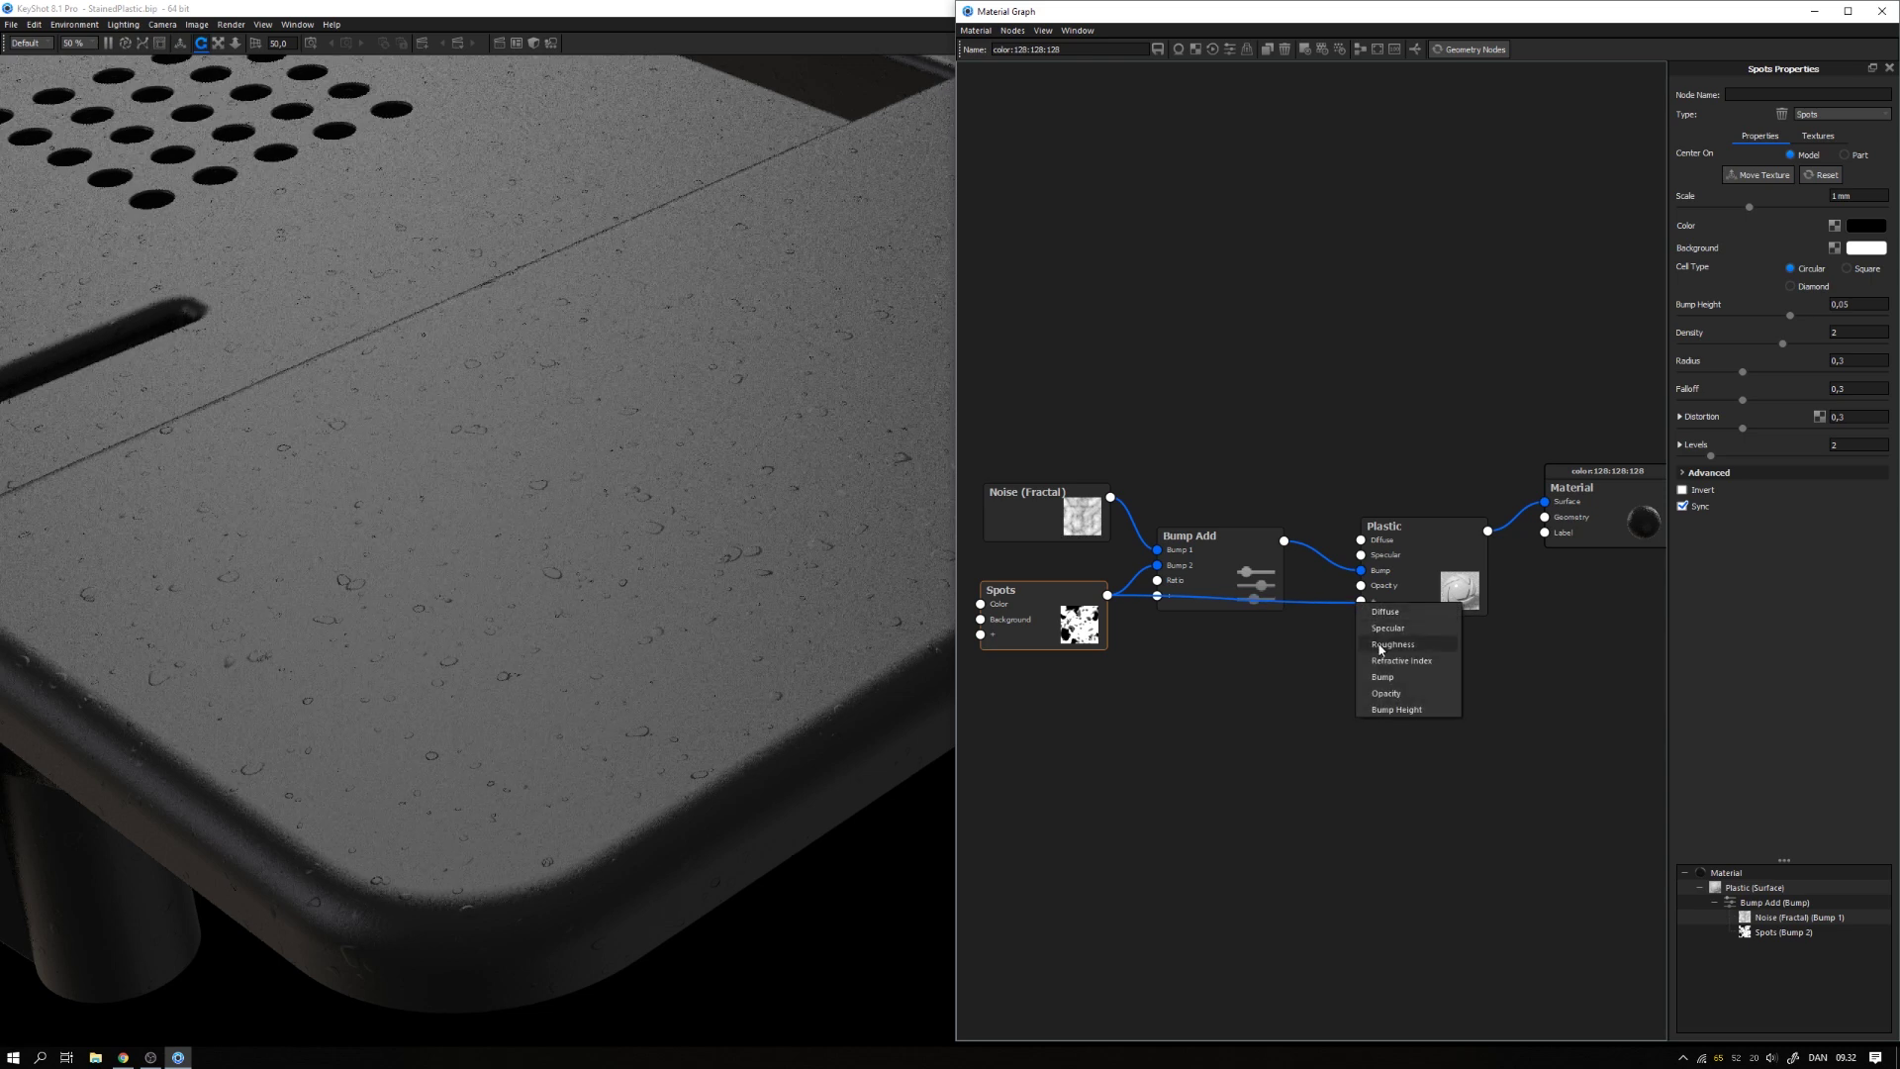
click(1391, 644)
drag(1238, 574, 1252, 437)
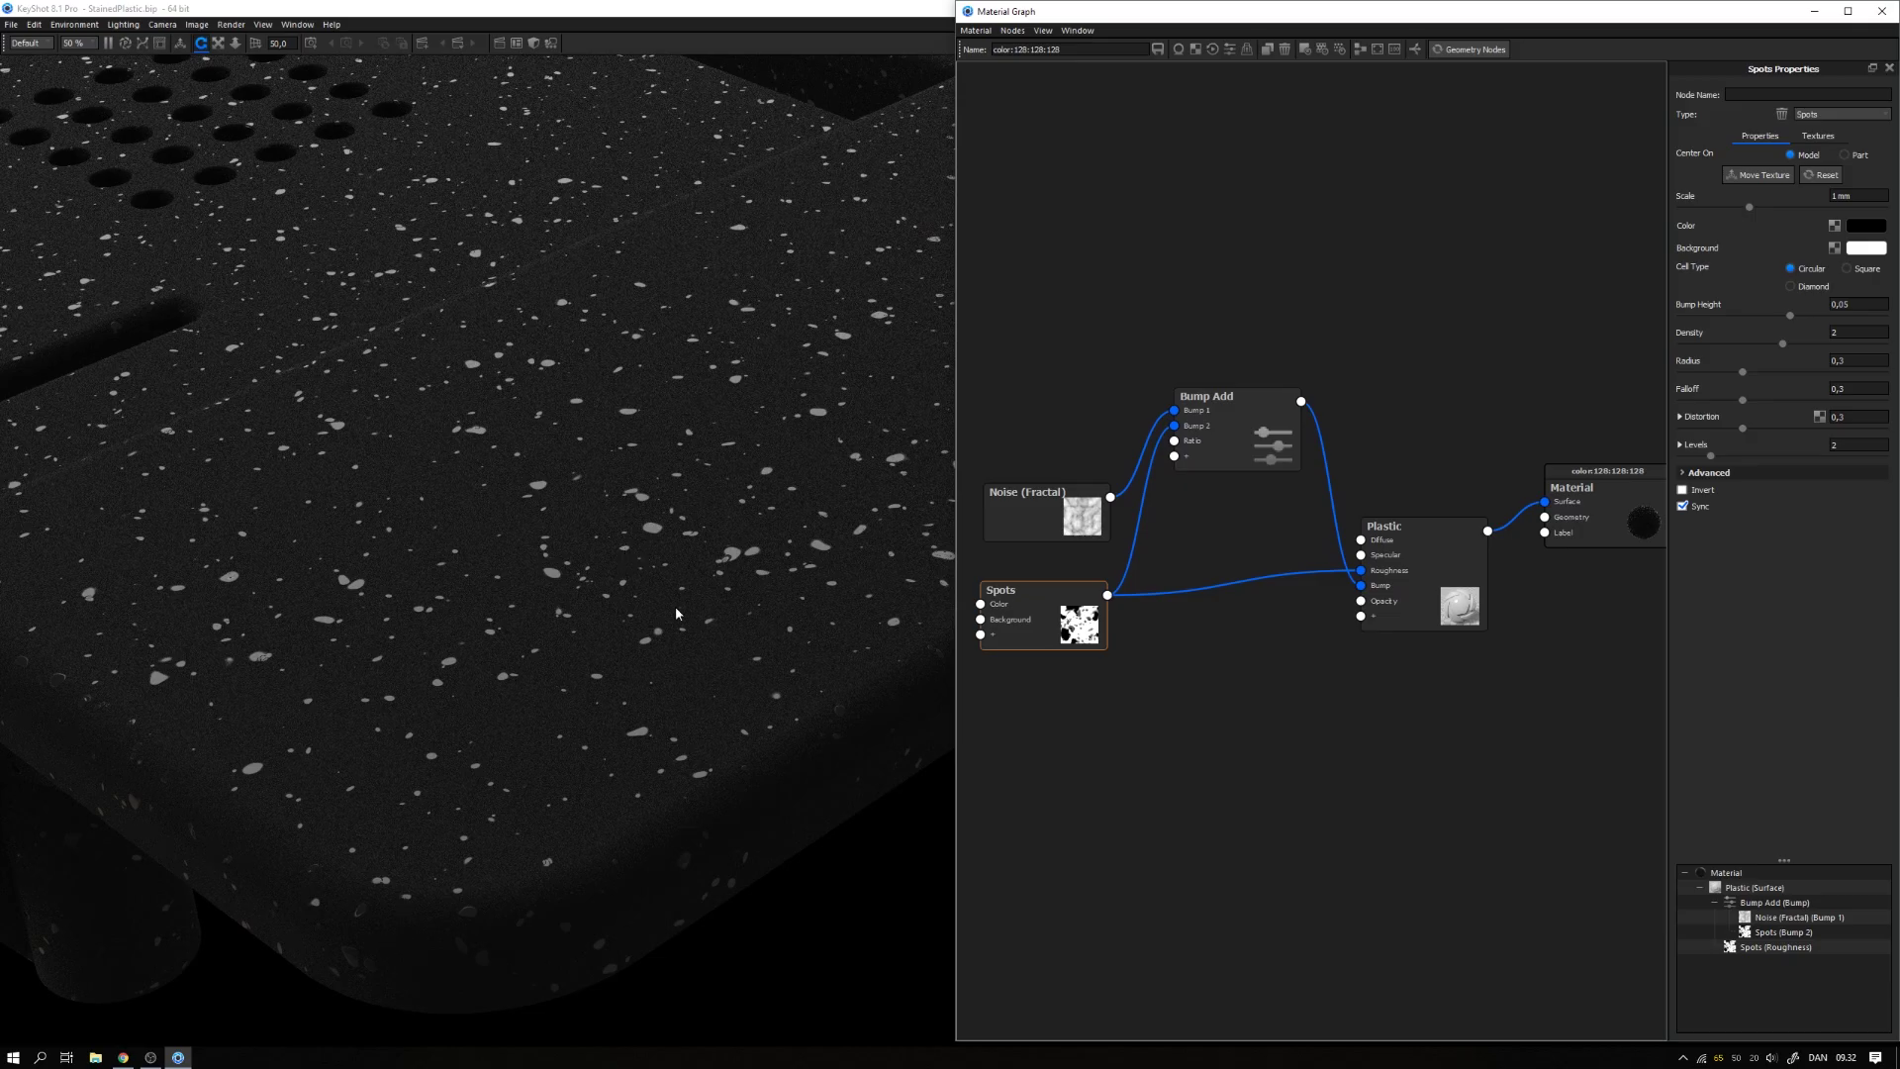
drag(675, 606, 632, 560)
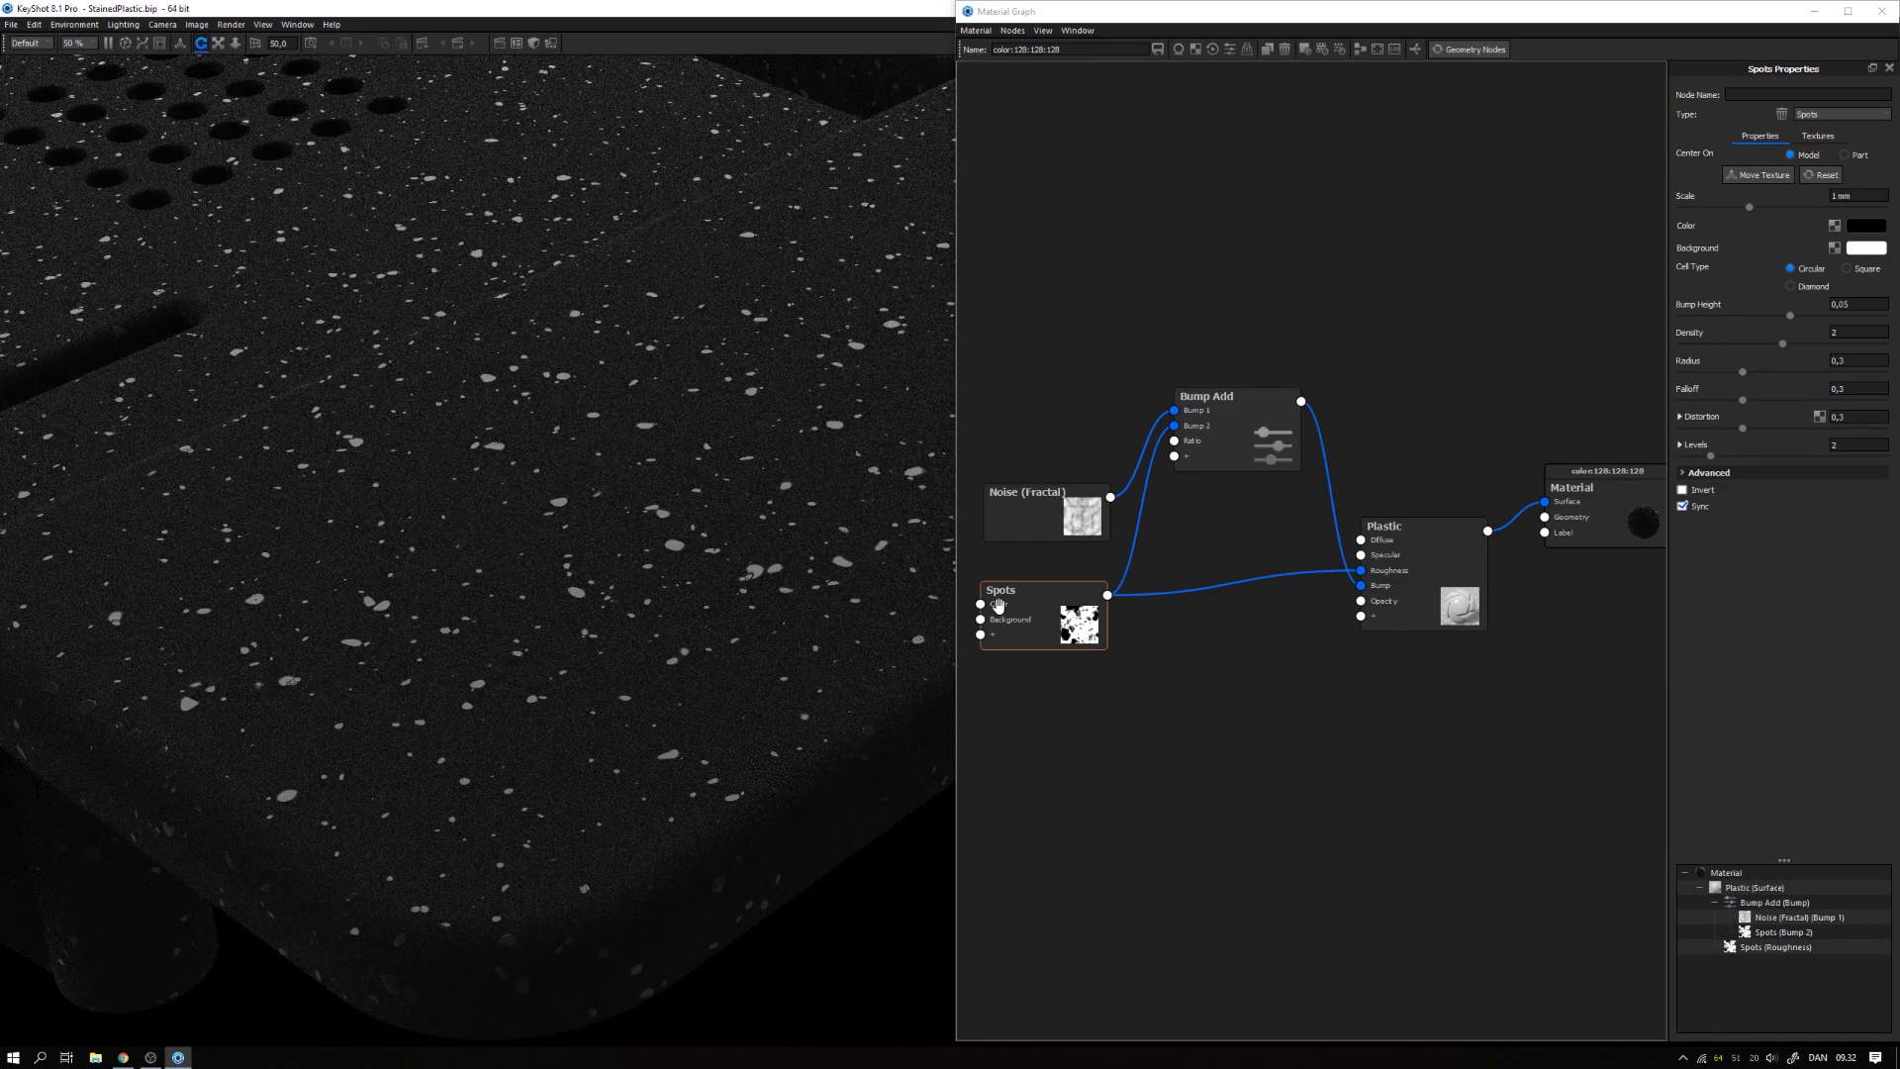
Step: Insert a Color To Number node on the Spots-to-Roughness link
right_click(1218, 586)
mouse_move(1239, 635)
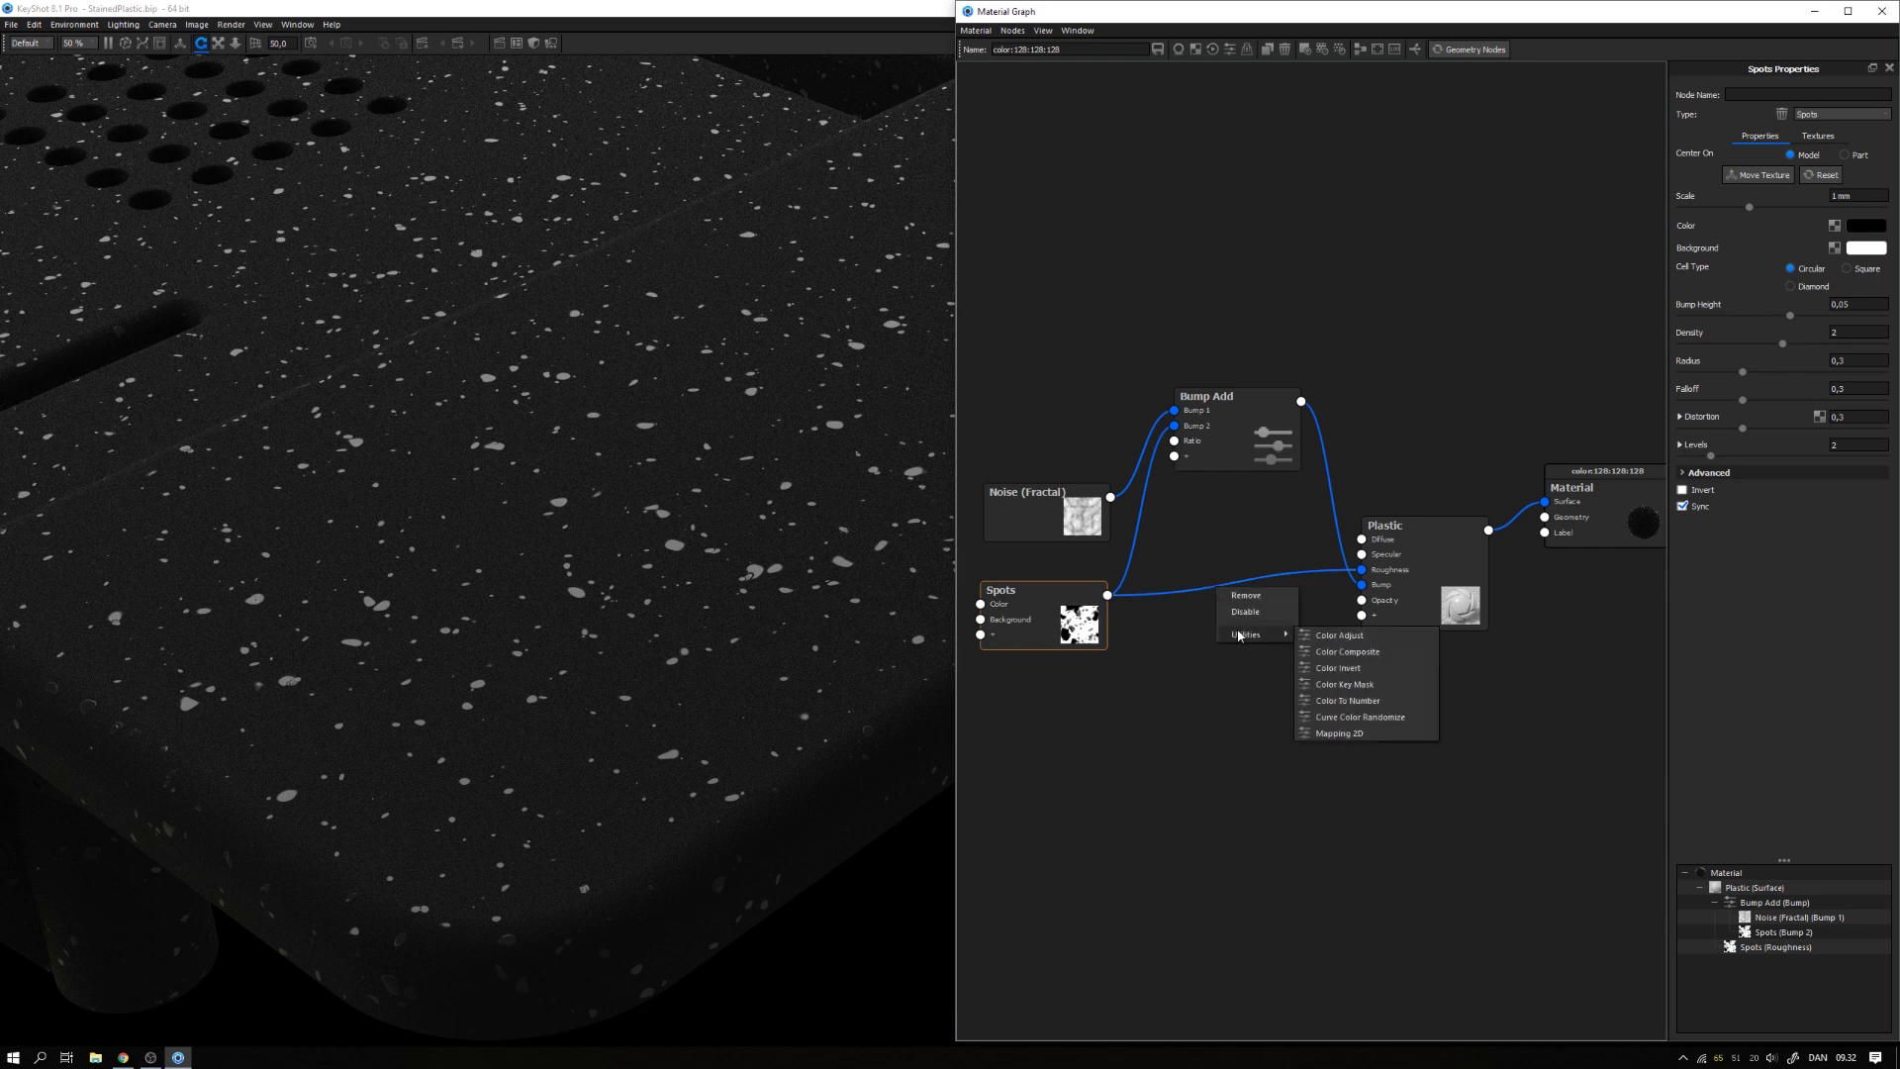
click(1333, 700)
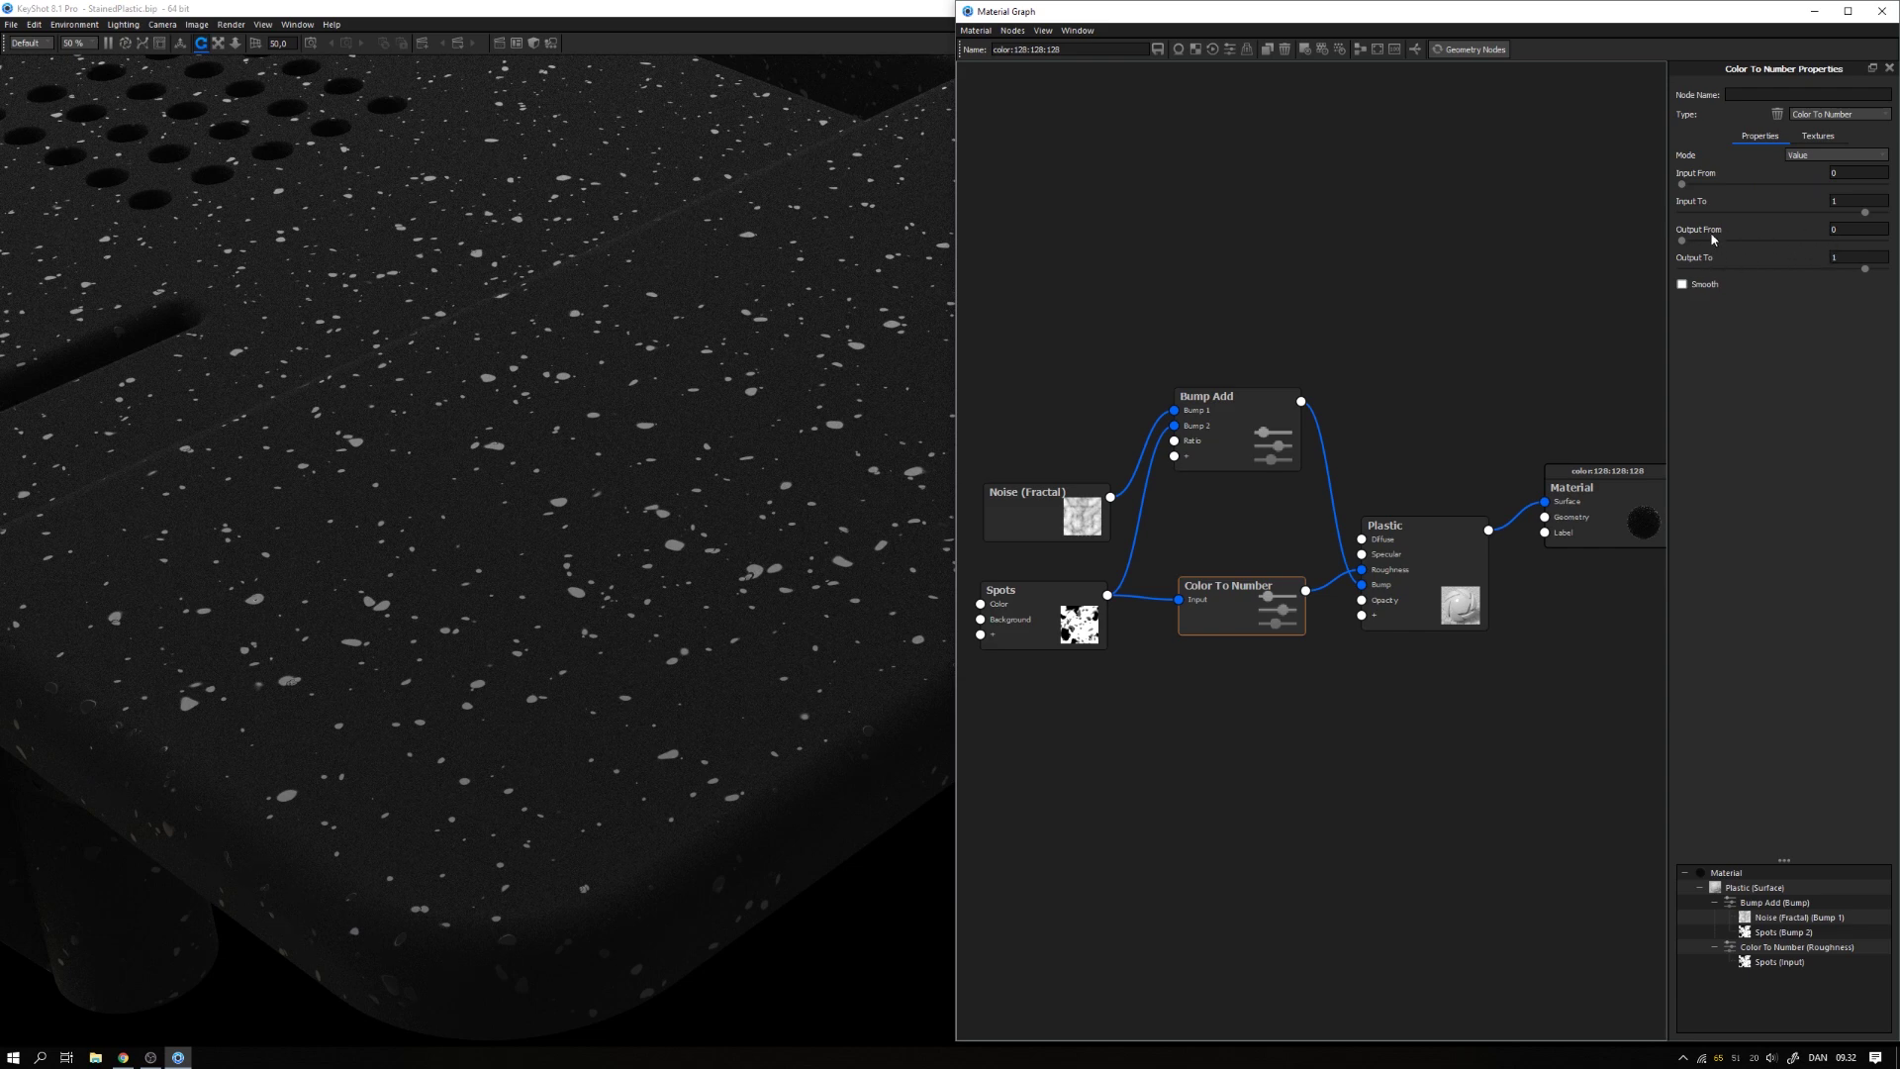
Step: Set the Color To Number output range from 0,01 to 0,15
click(1836, 229)
click(1848, 257)
text(,1)
key(Return)
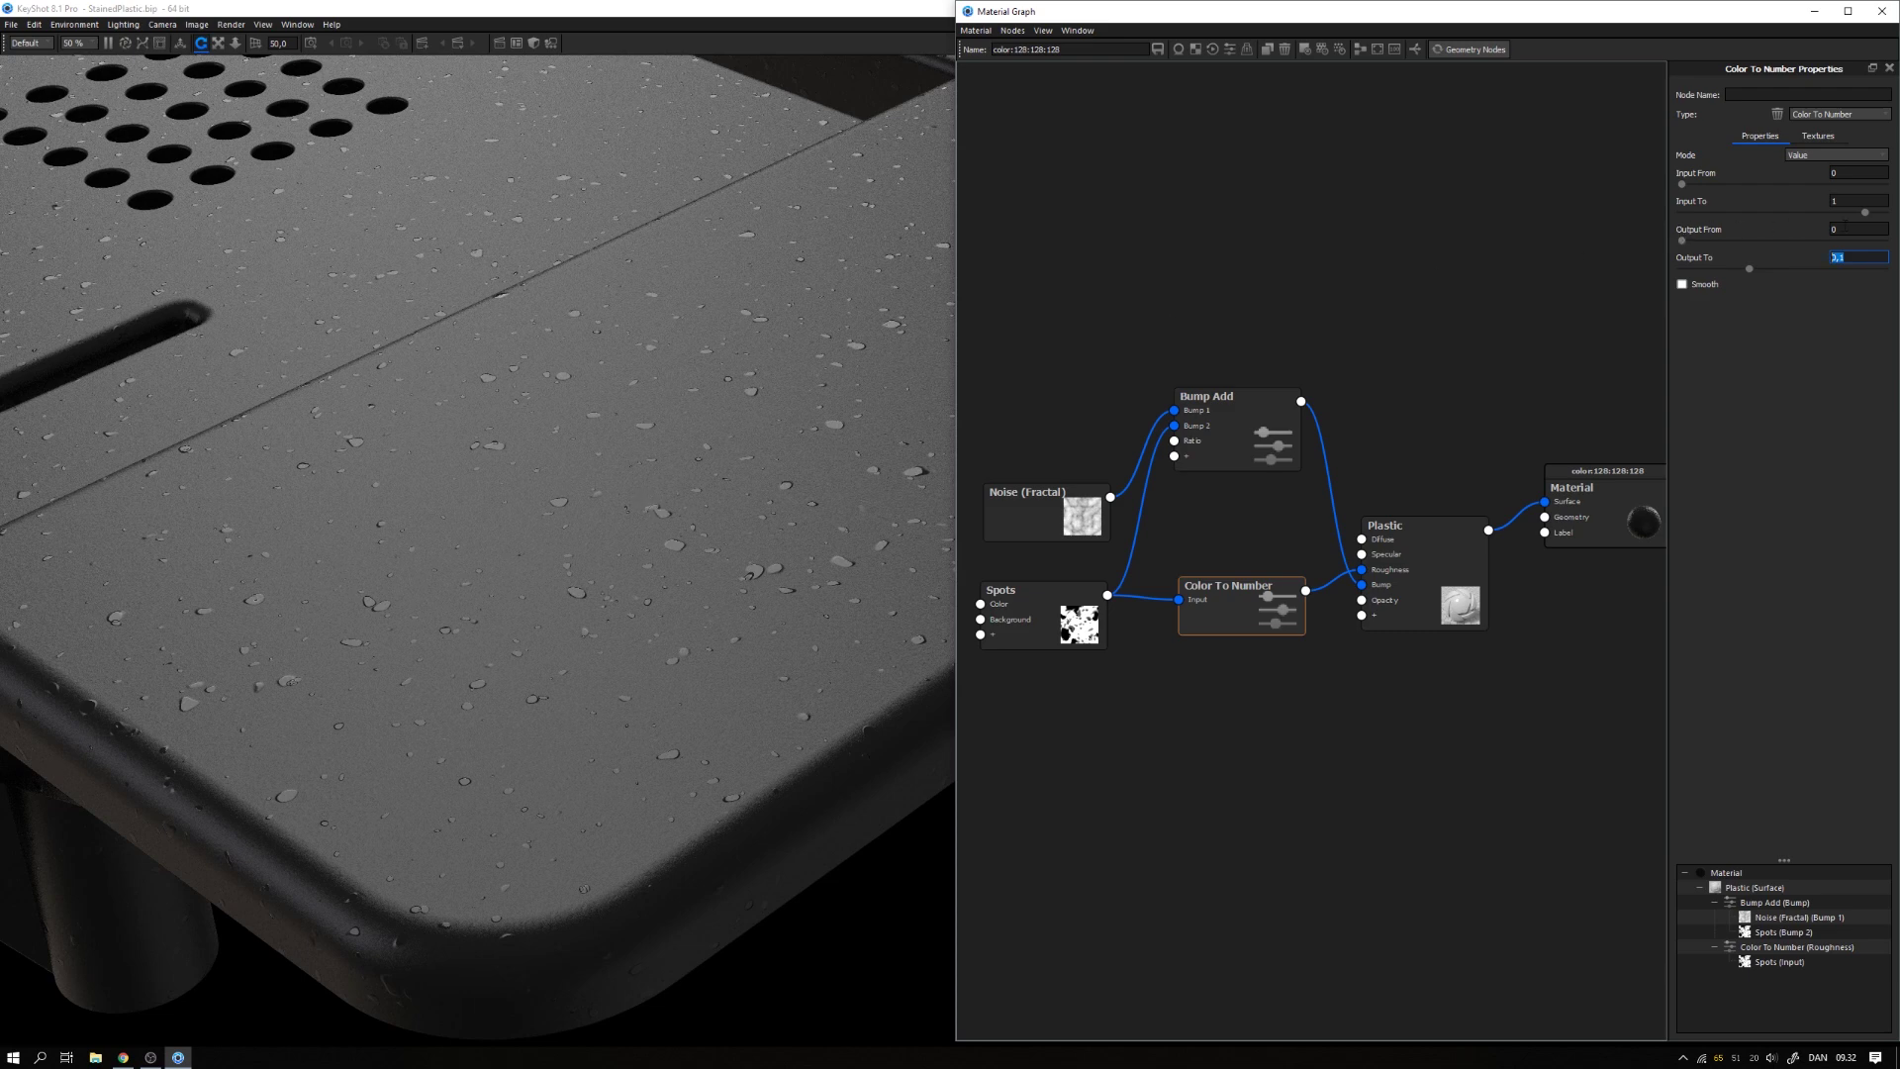
click(1850, 228)
key(Return)
click(1859, 256)
text(5)
key(Return)
click(566, 494)
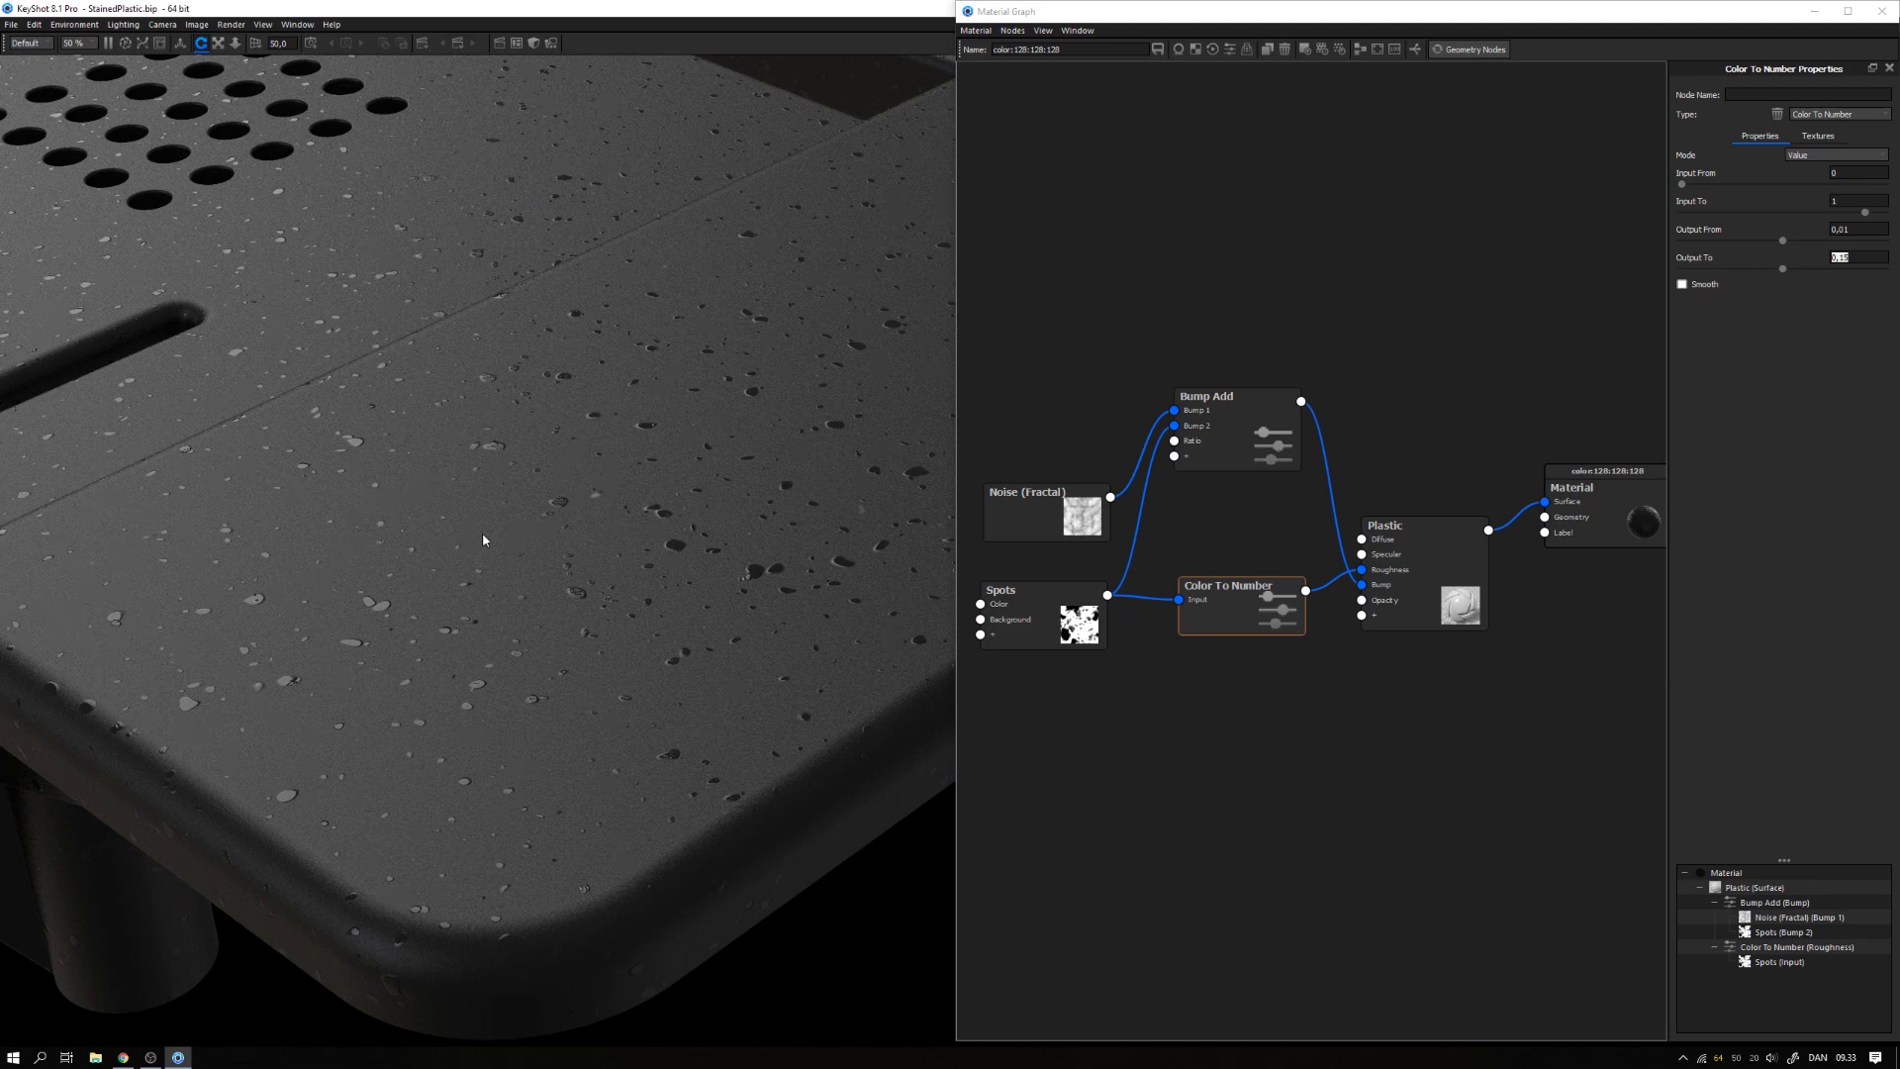
Step: Switch between Chrome's Sony camera reference photo and the KeyShot render to compare the textures
click(124, 1058)
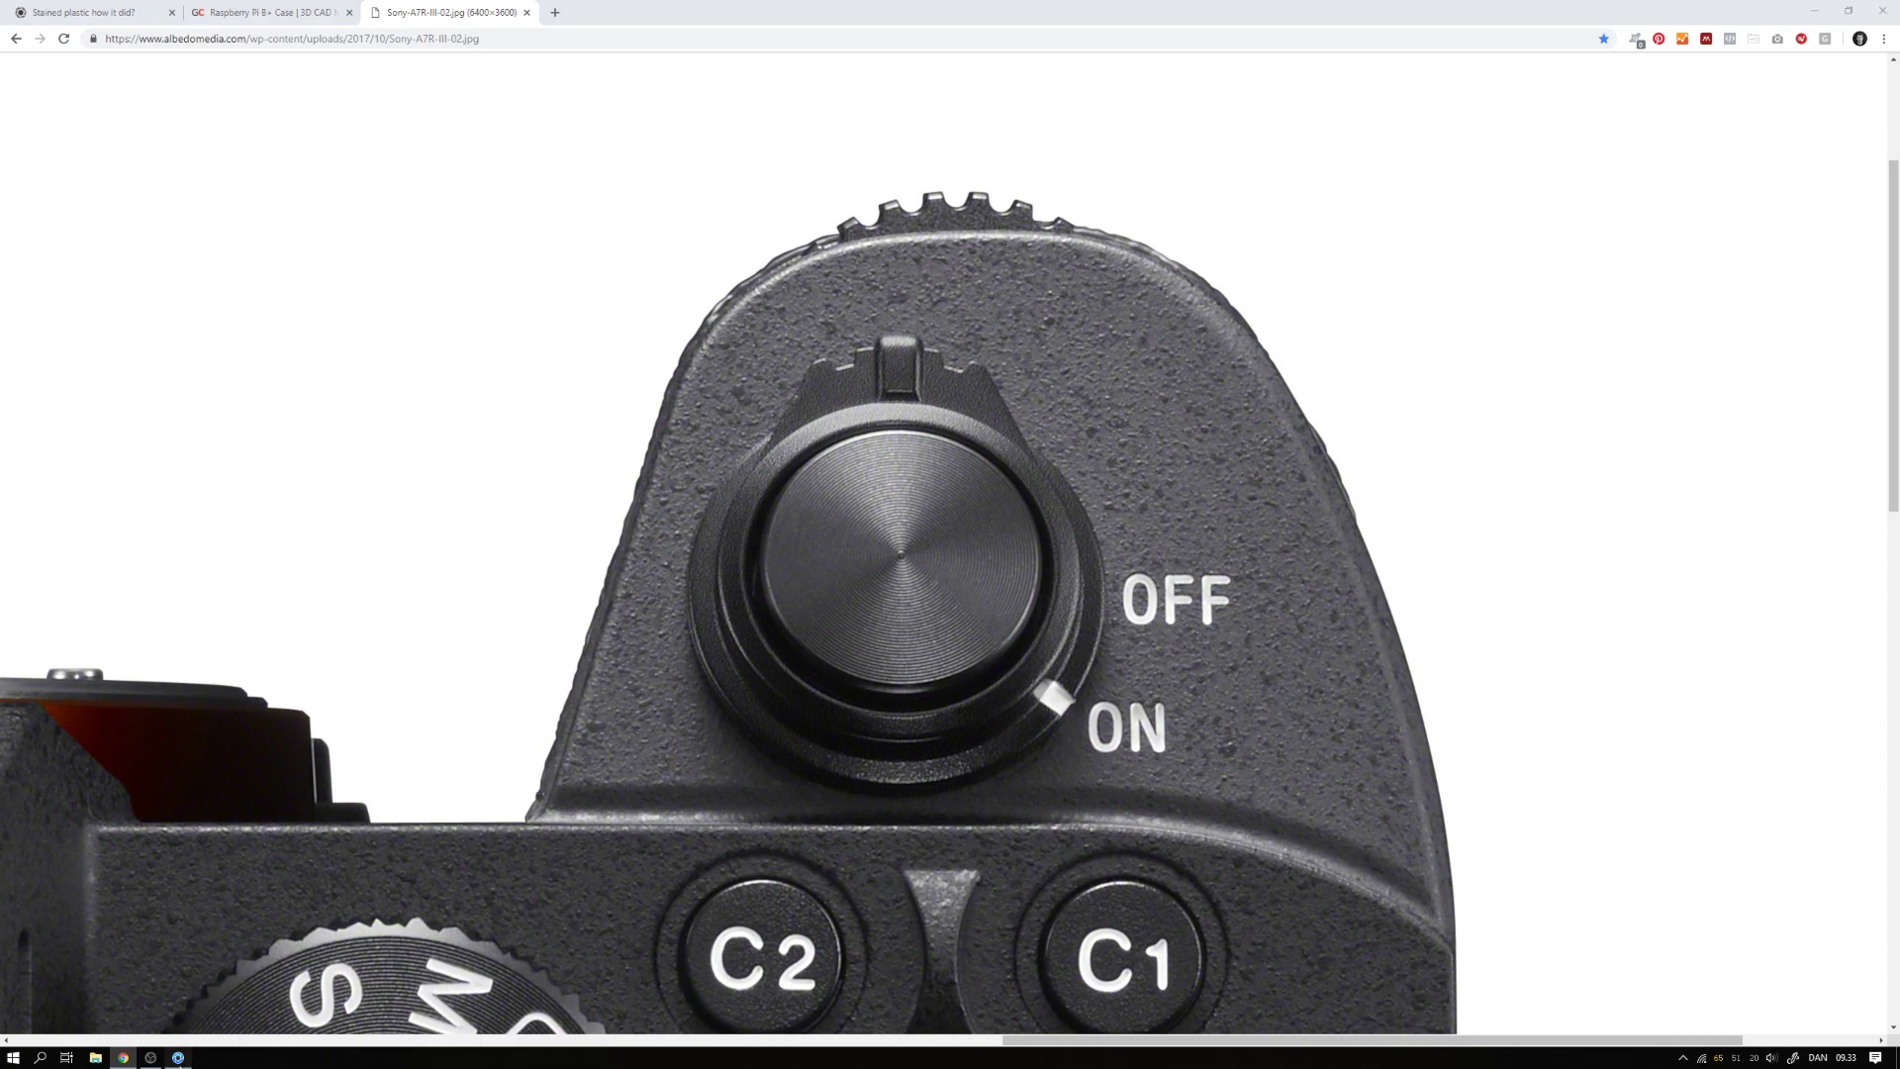
click(179, 1057)
mouse_move(124, 1061)
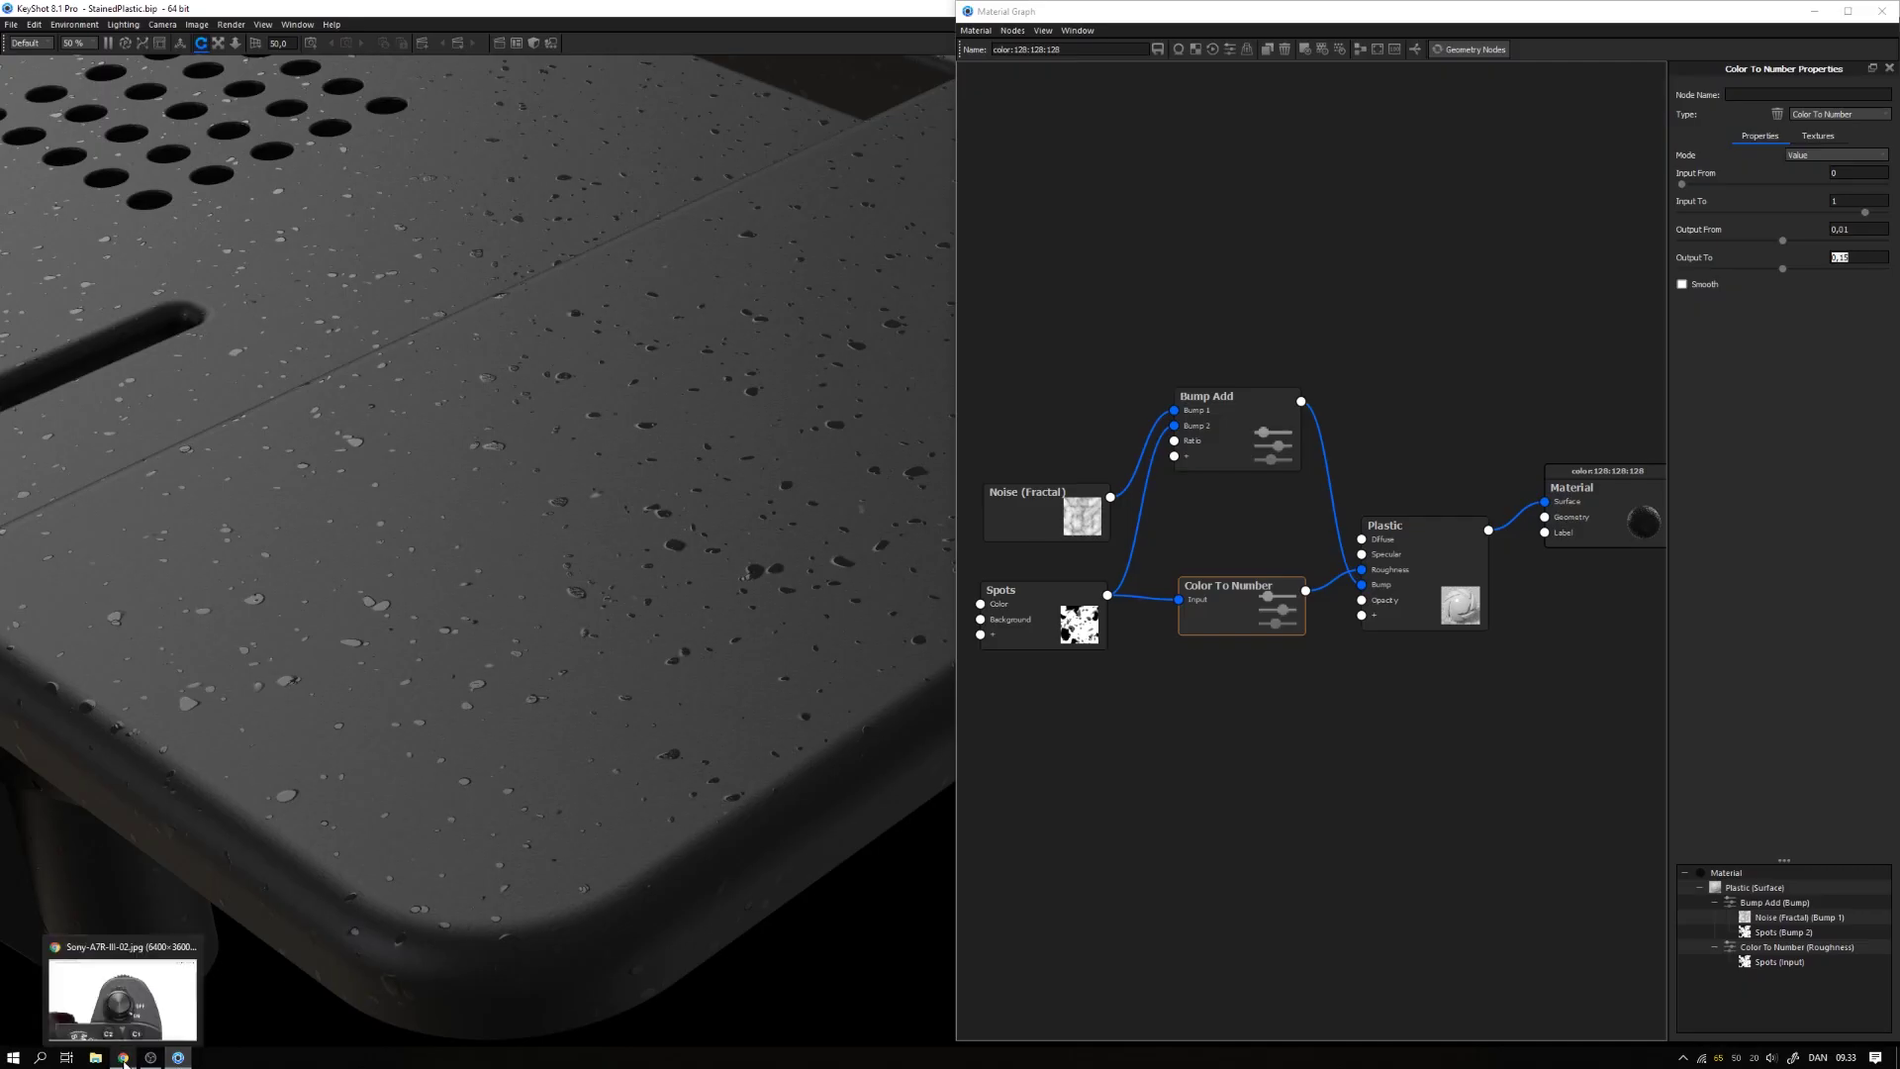
click(123, 1059)
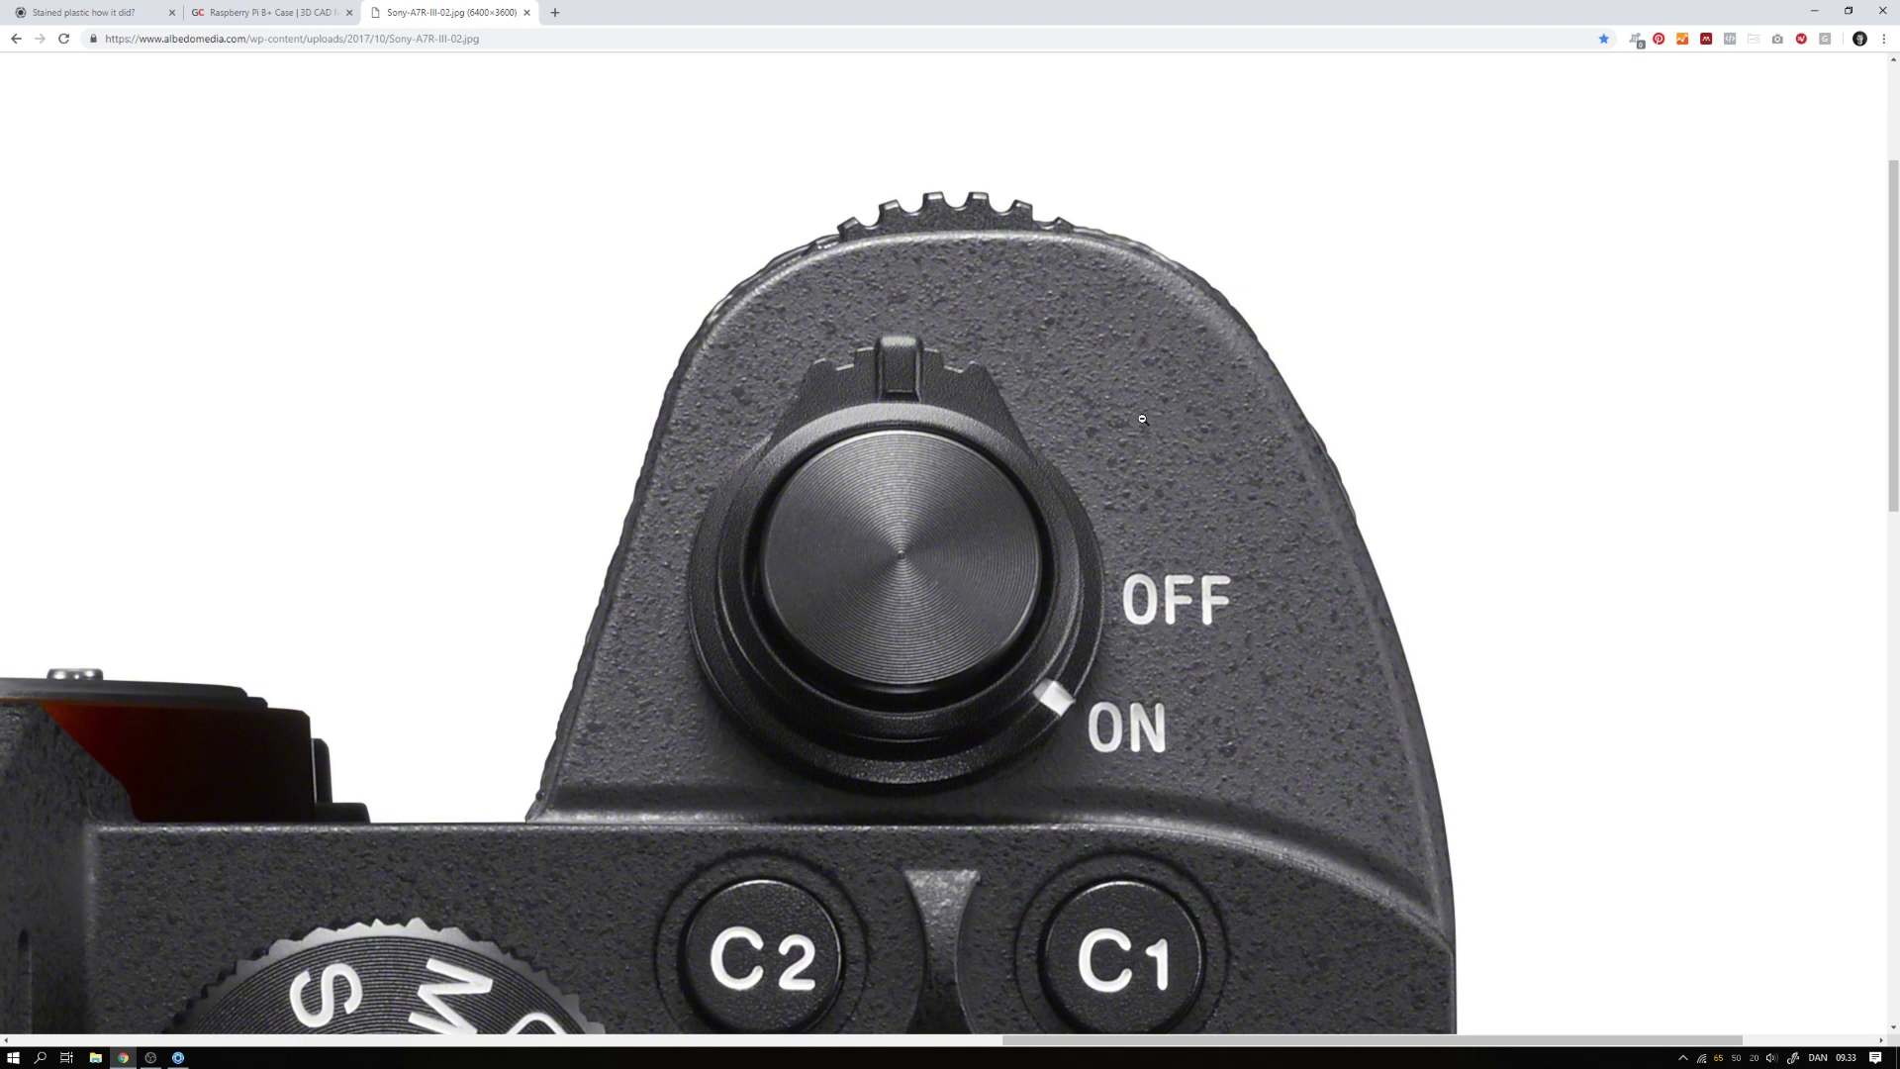
Step: Select the Spots texture node and set its scale to 0,5 mm
click(185, 1005)
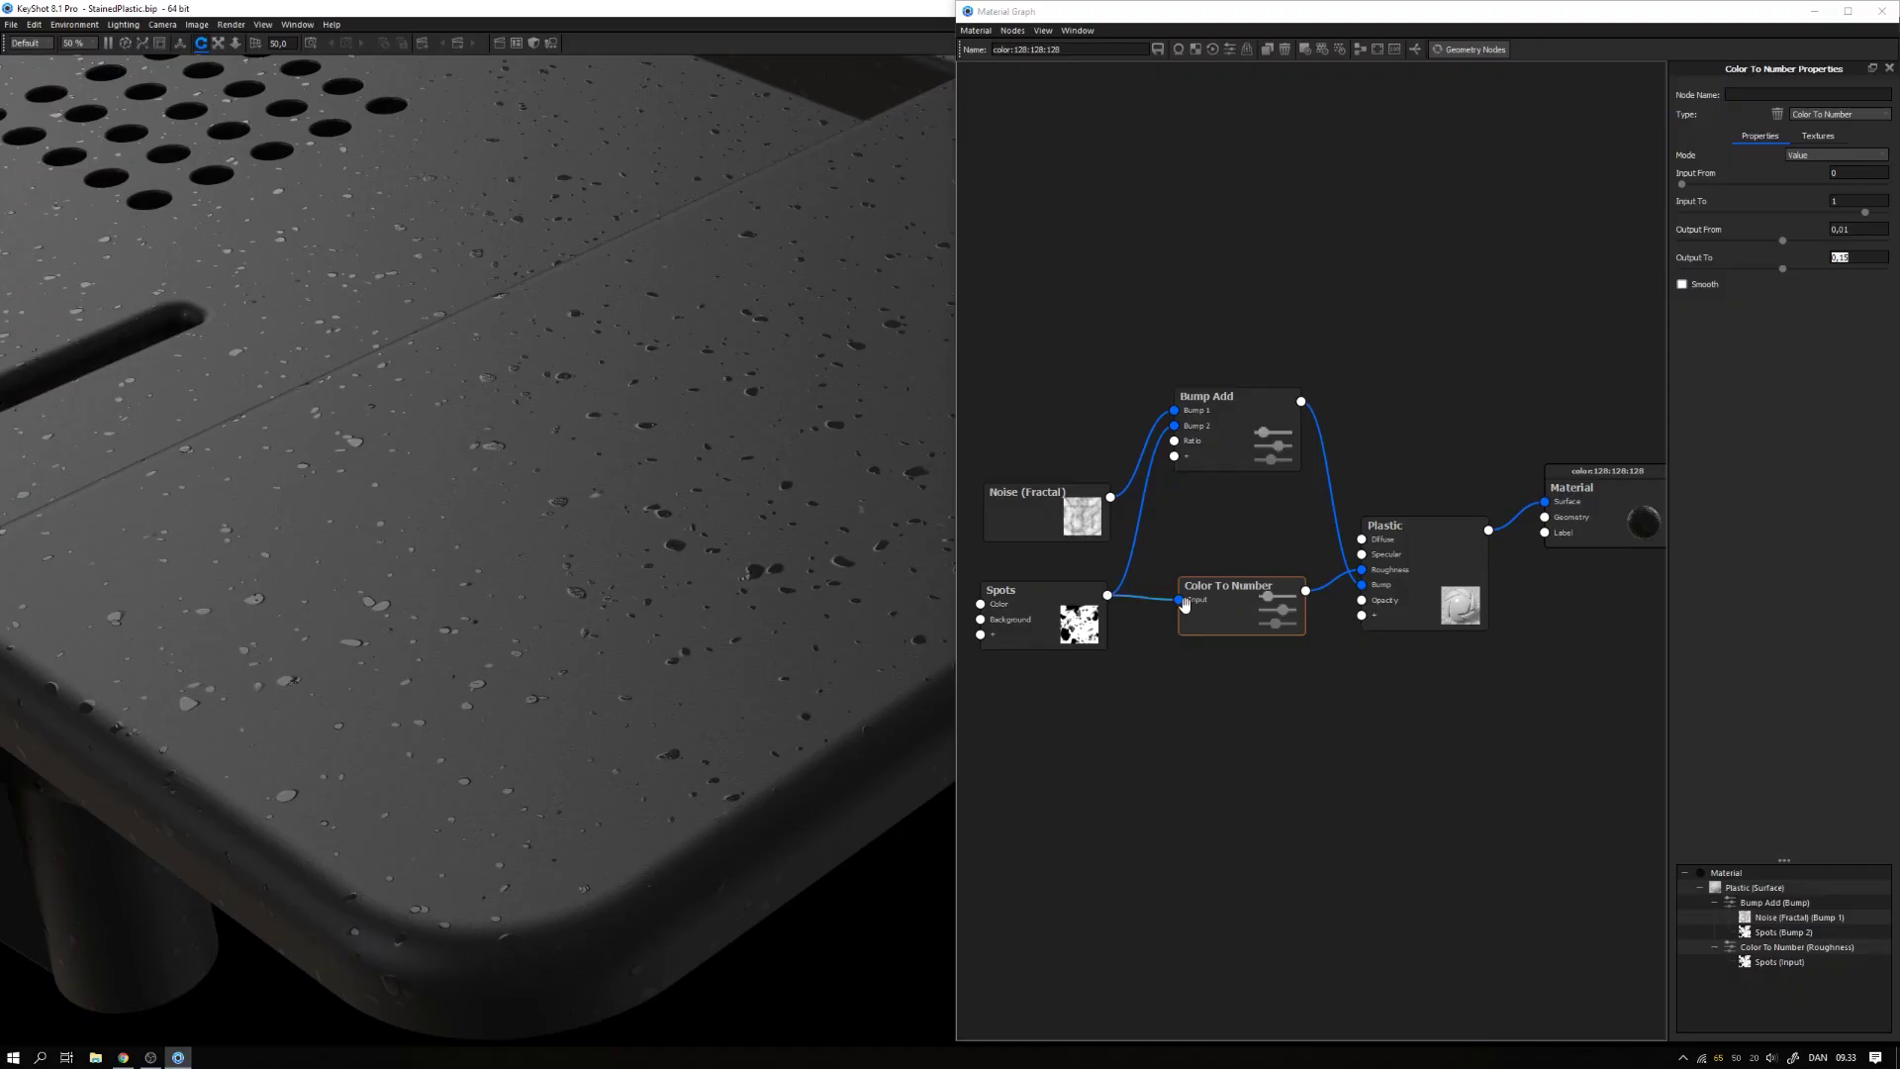
drag(1185, 604, 1179, 614)
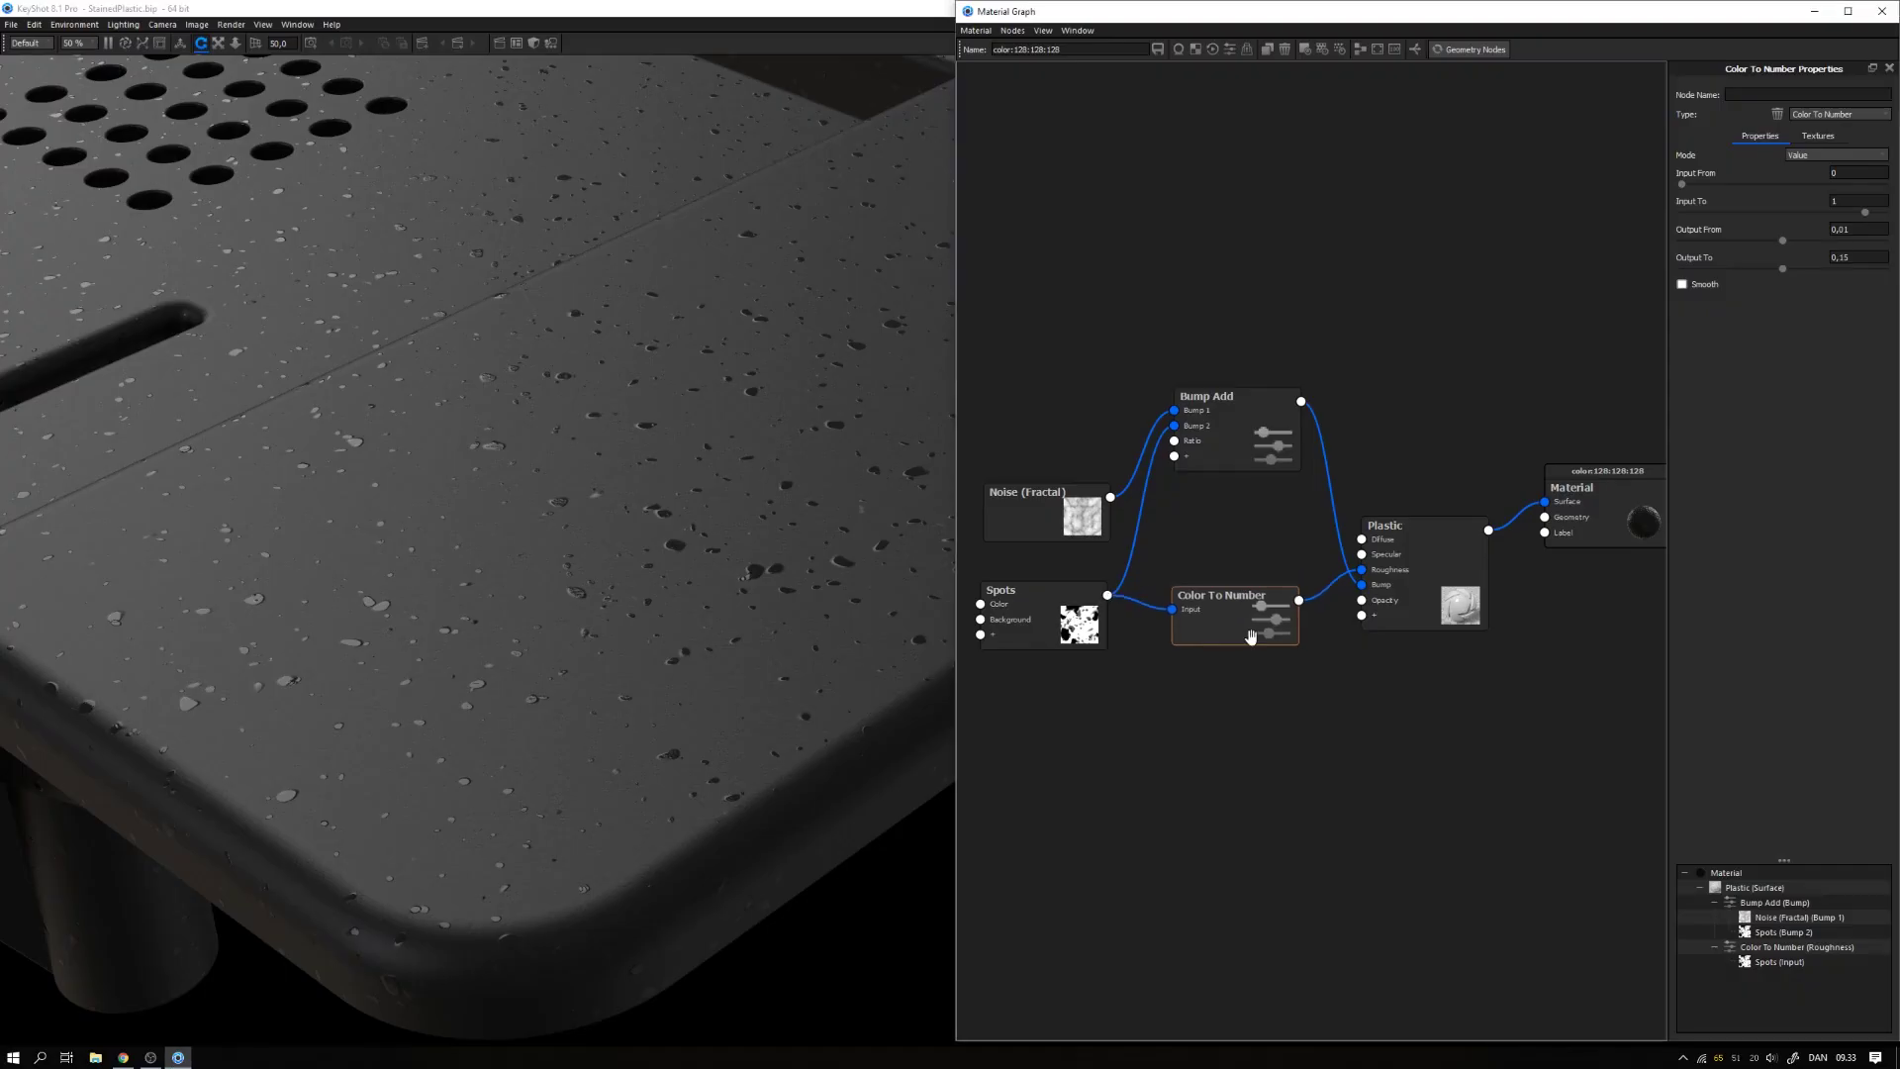
click(1063, 627)
click(1858, 196)
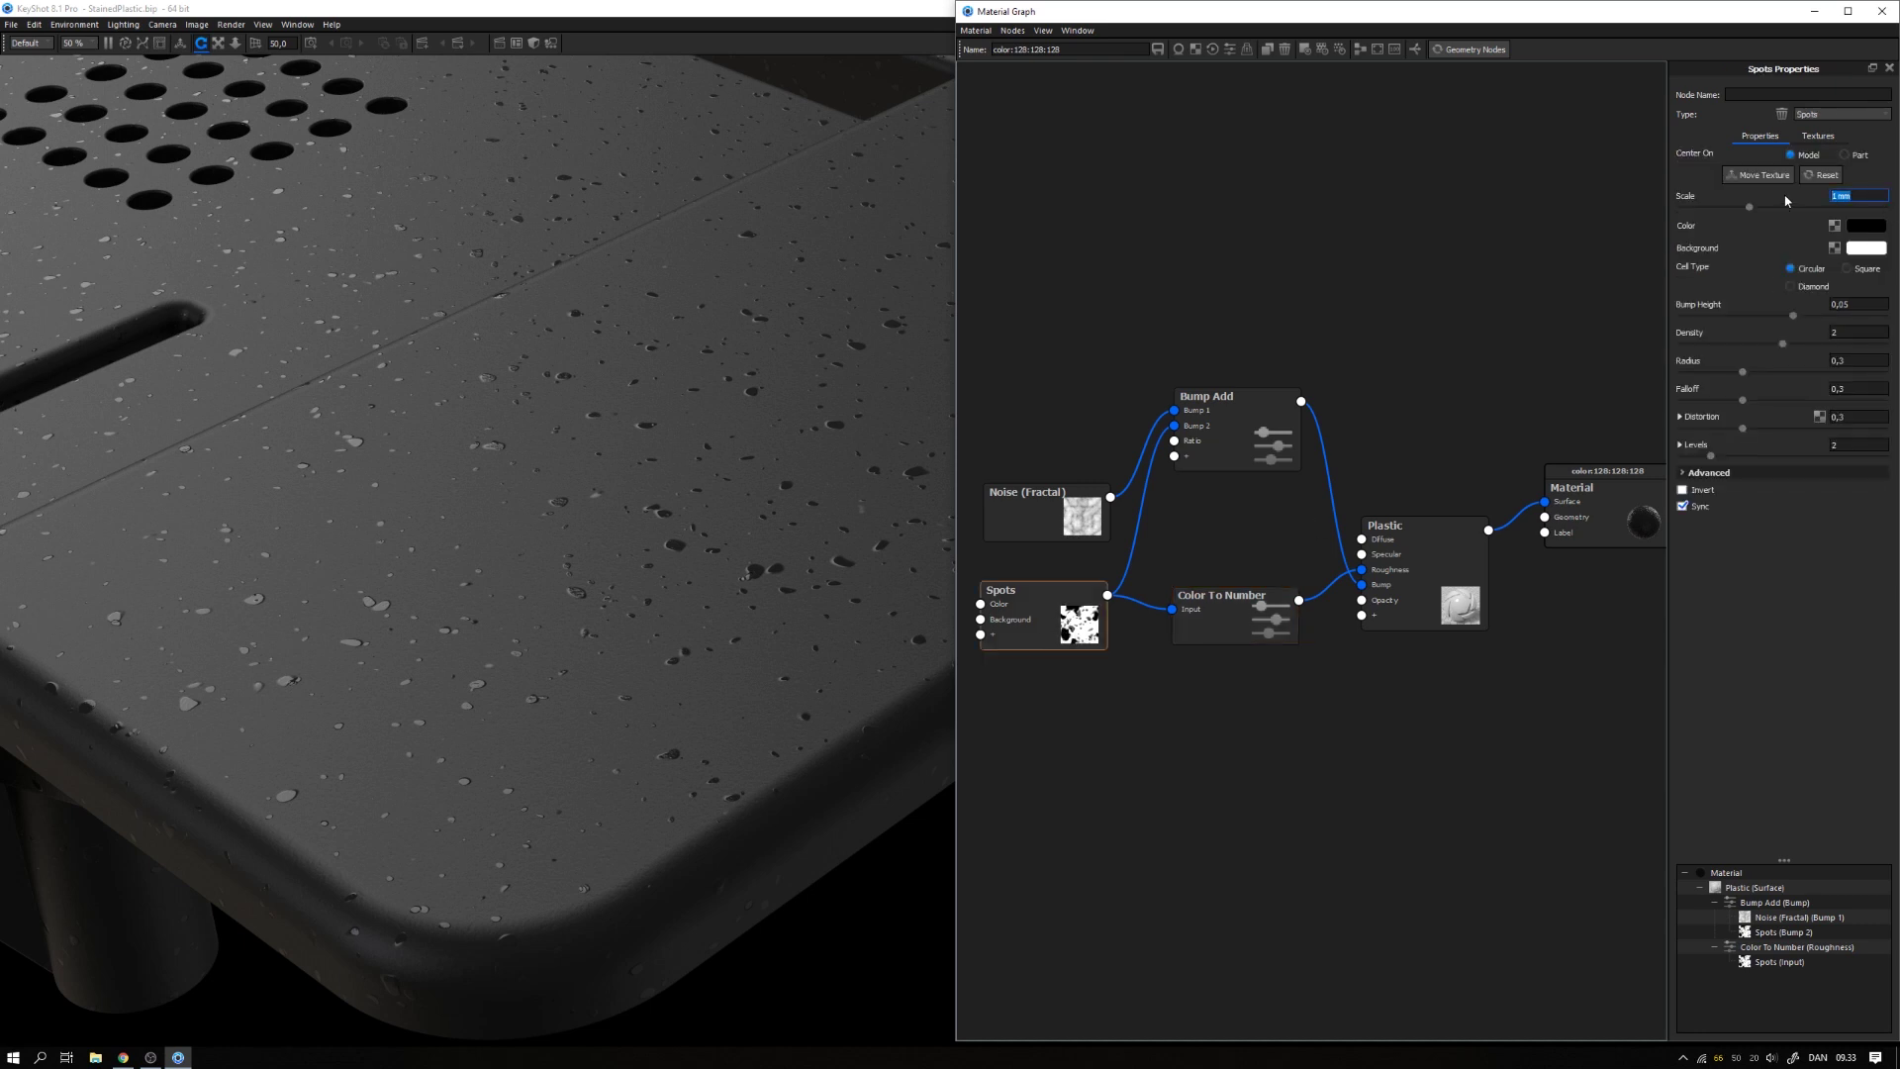
text(,2)
key(Return)
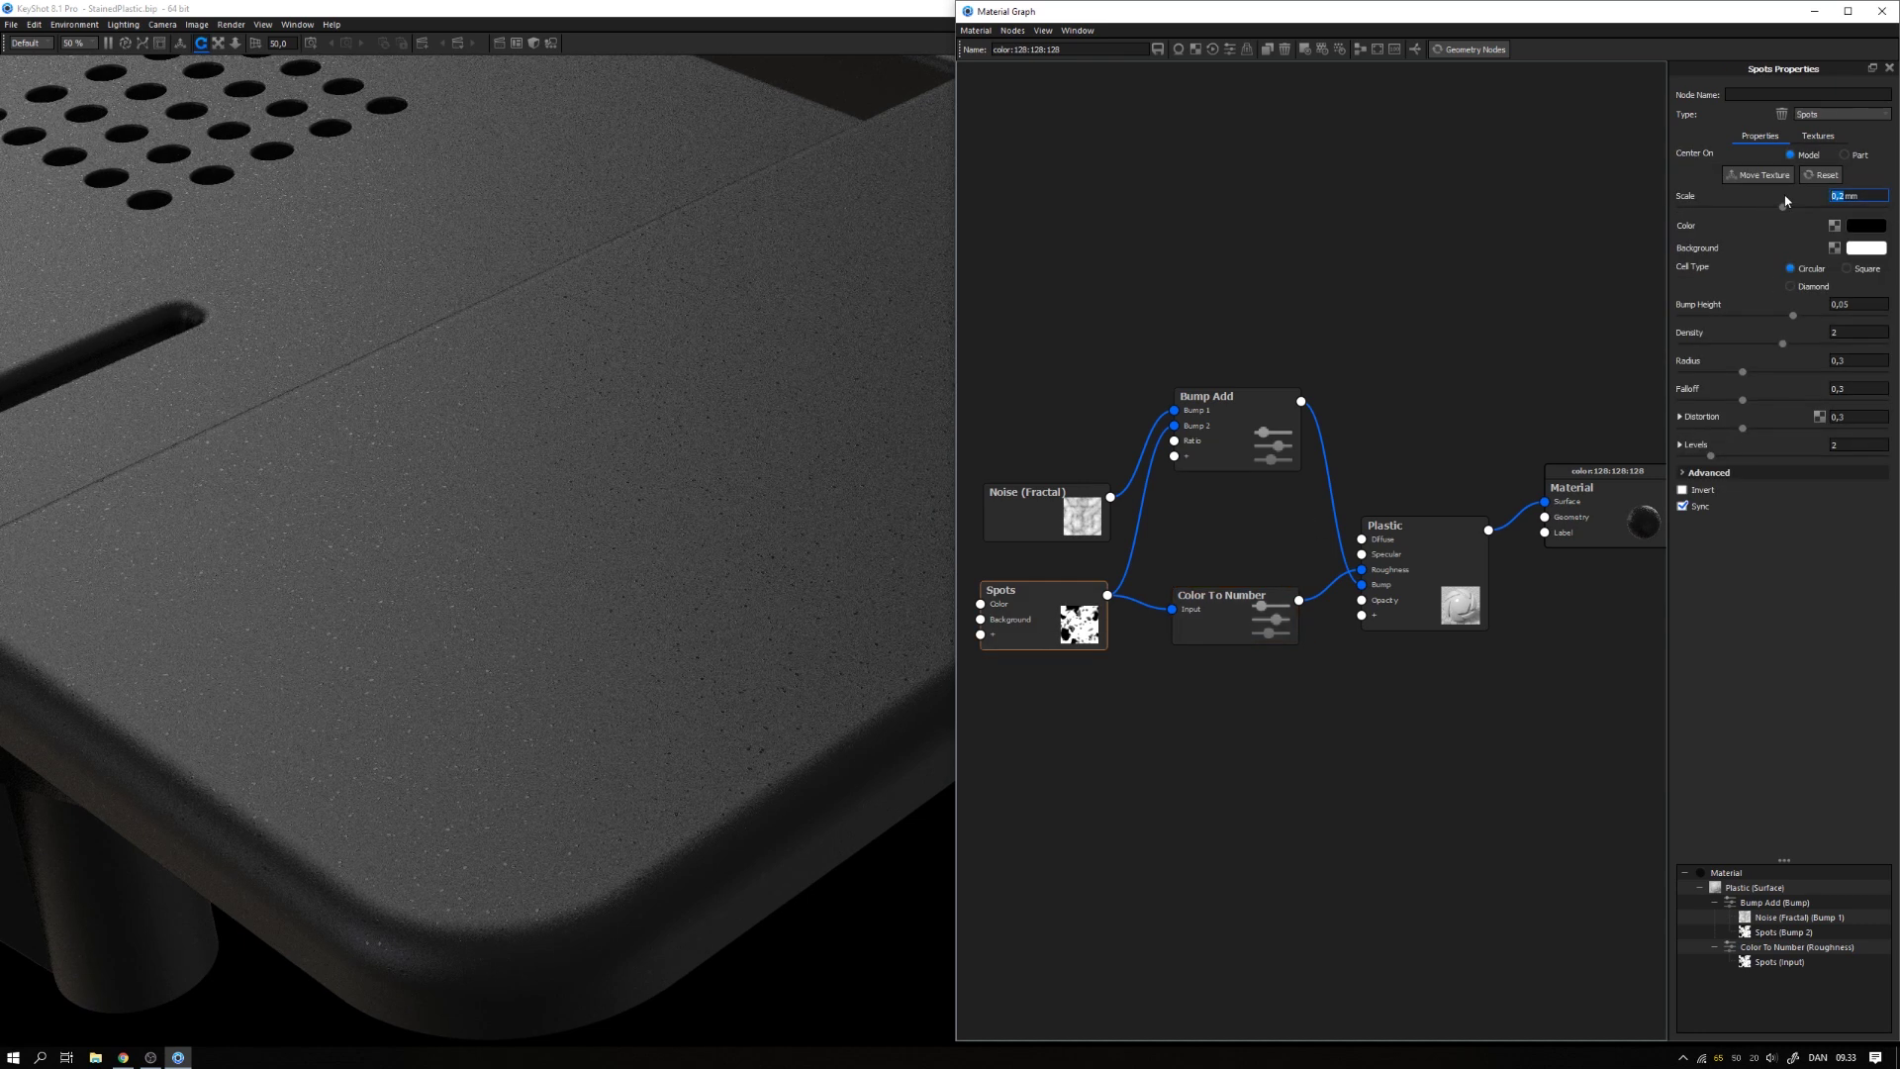
key(BackSpace)
text(,5)
key(Return)
Step: Set the Spots density to 5 and its levels to 3
double_click(1861, 336)
key(Return)
double_click(1837, 446)
text(3)
key(Return)
scroll(465, 627, up, 10)
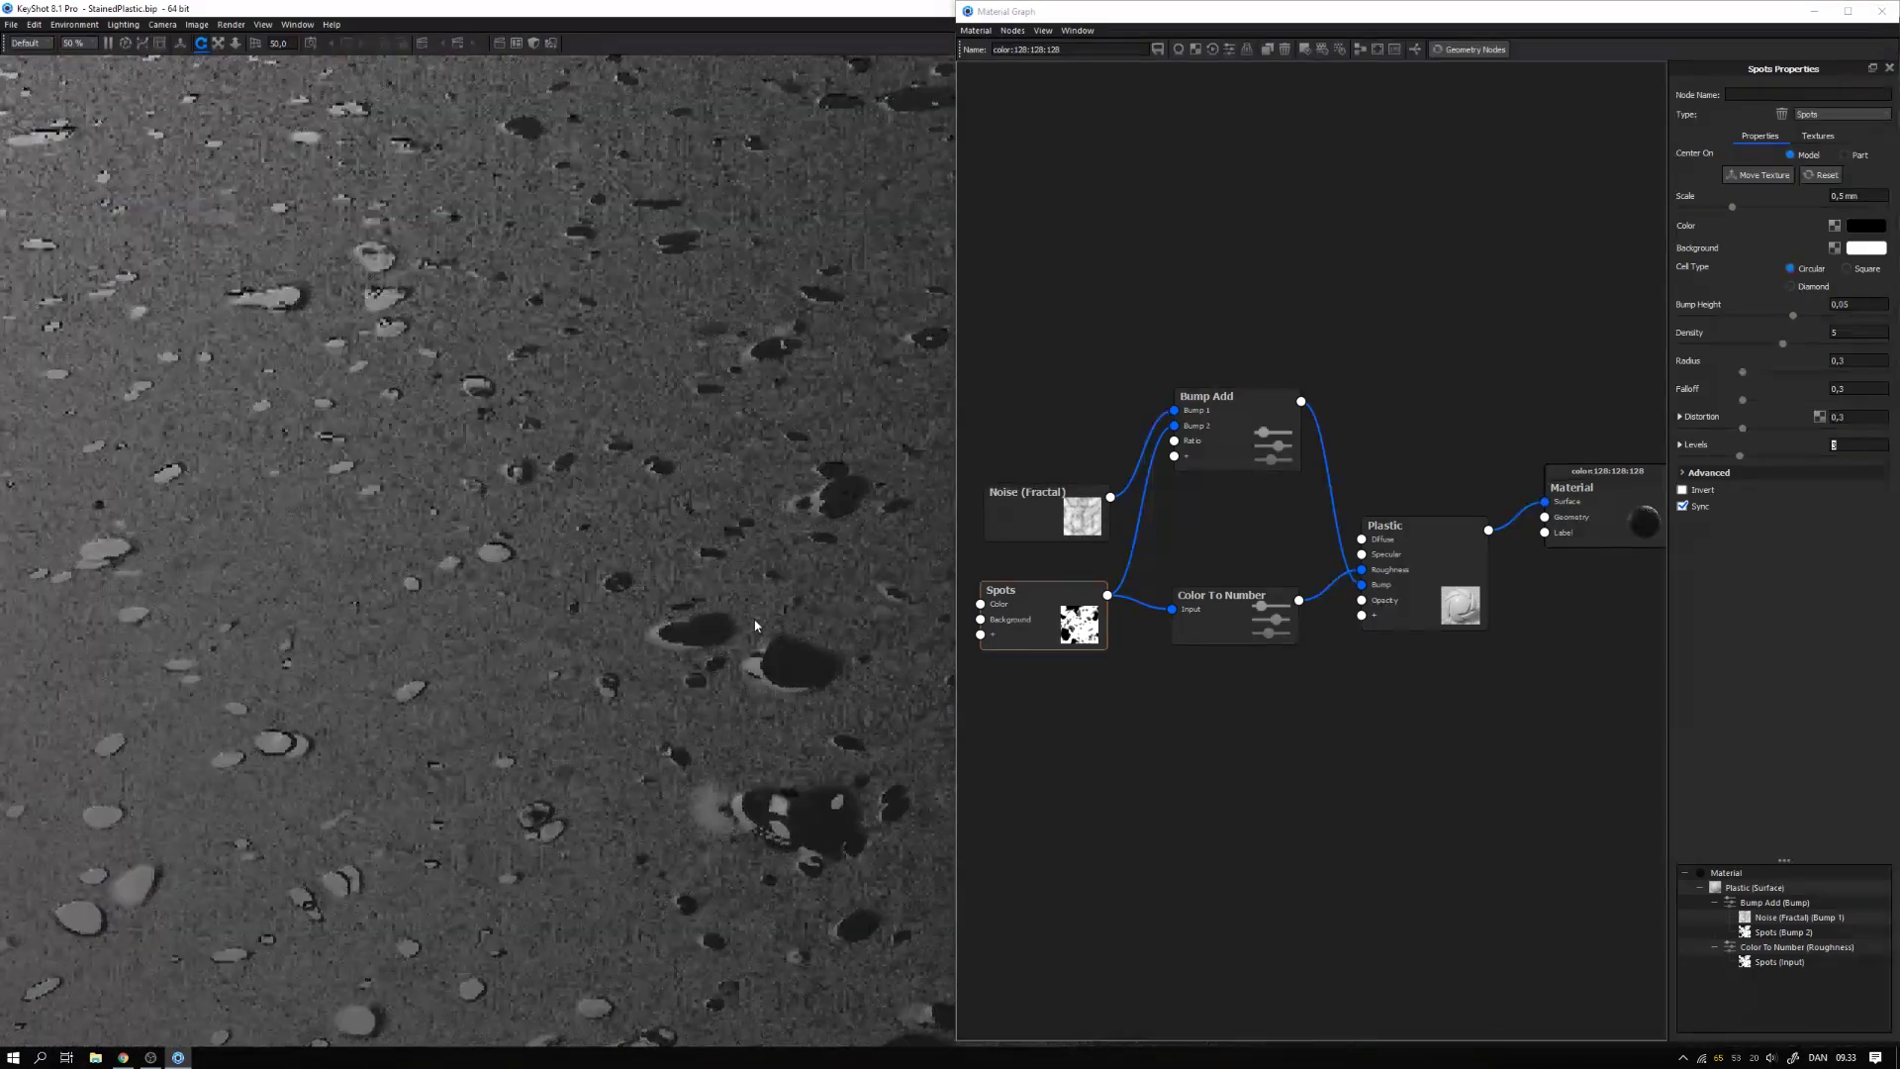
scroll(466, 551, down, 5)
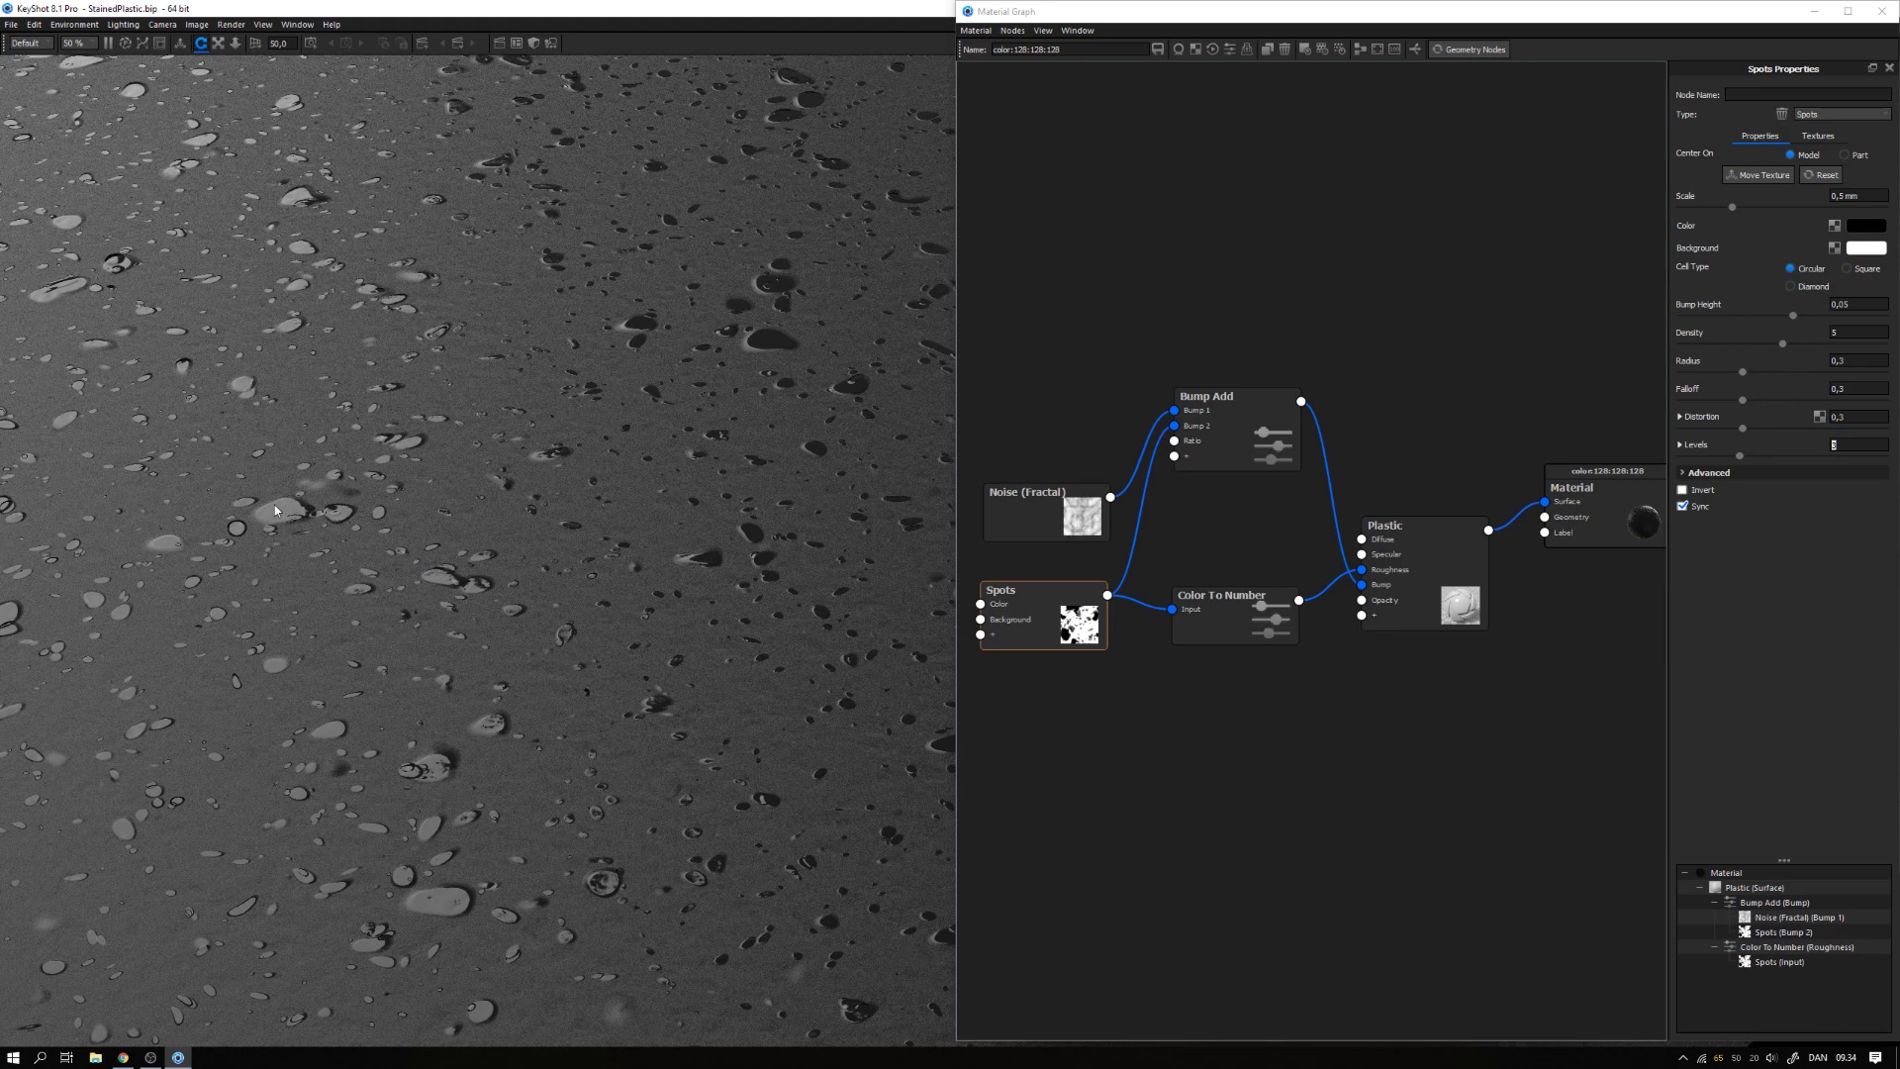
drag(1035, 510, 1032, 502)
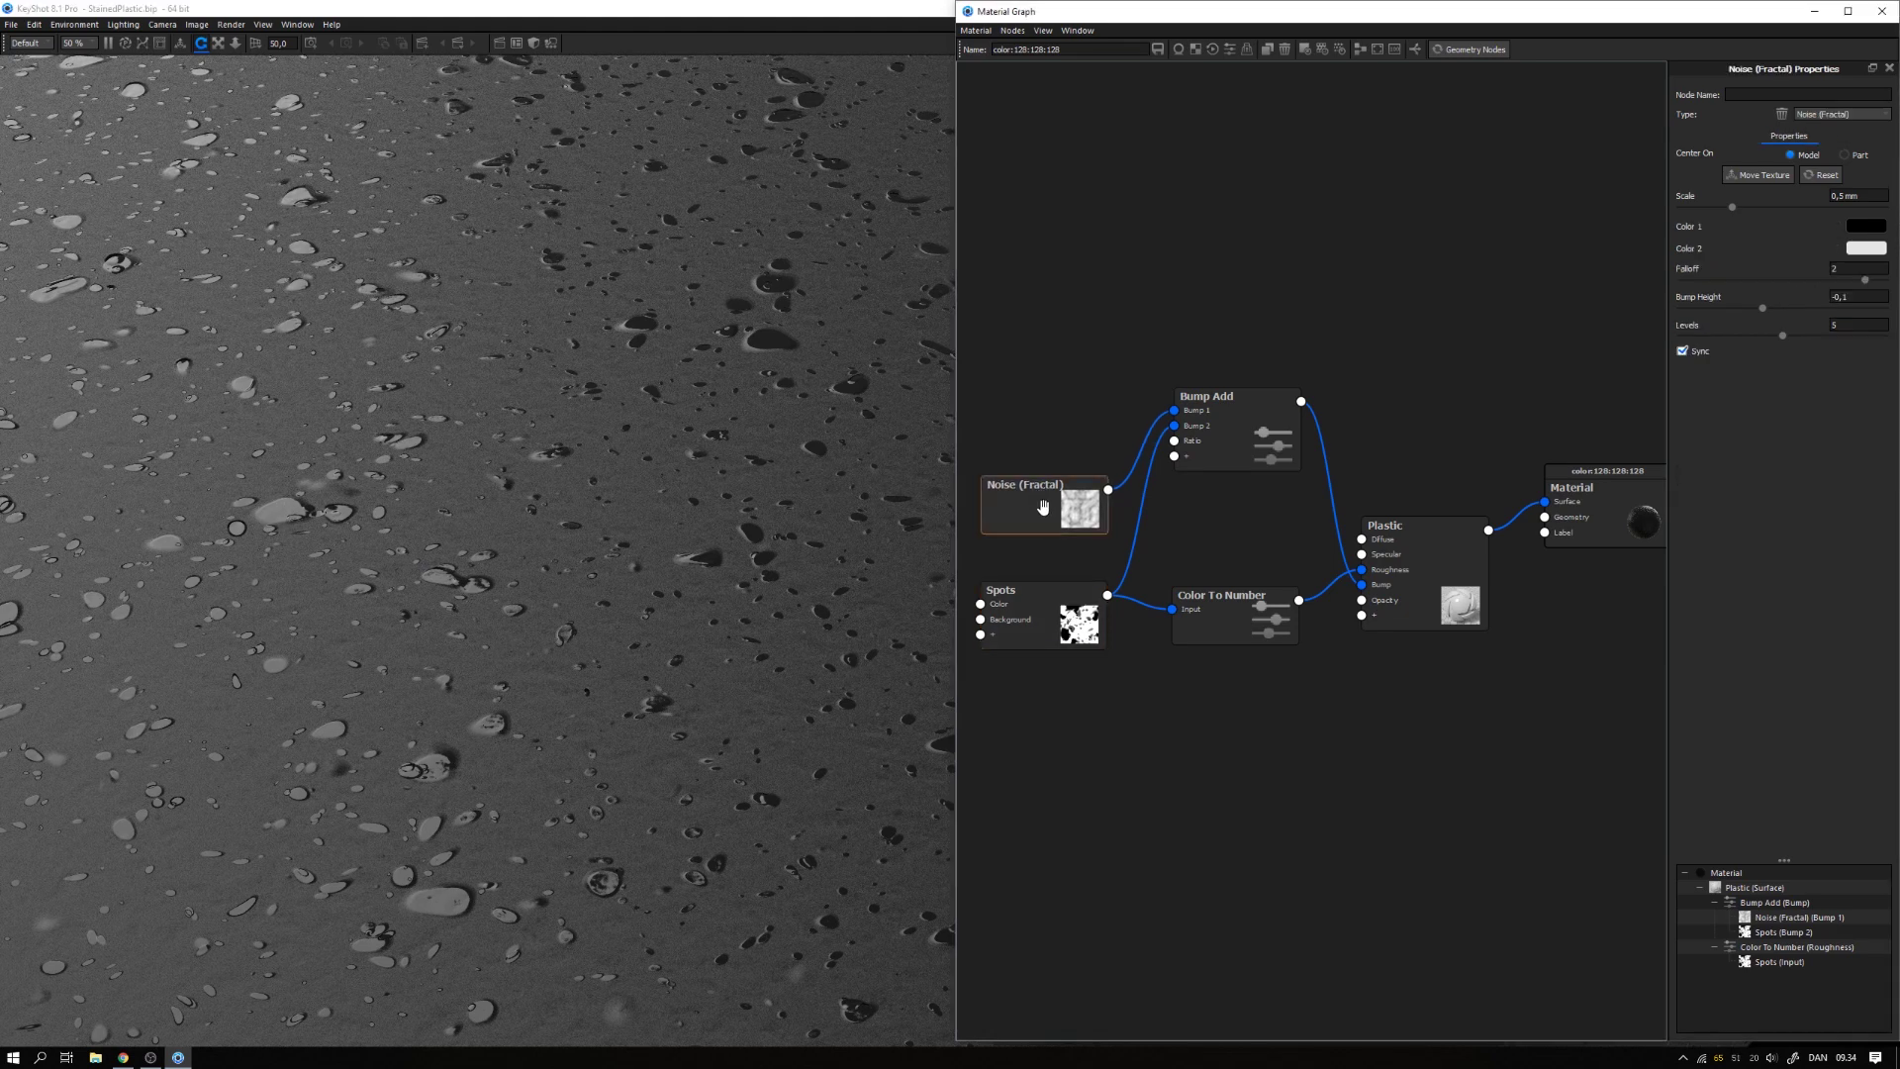
Step: Give the Noise (Fractal) node a 0,2 mm scale and a -0,6 bump height
double_click(1847, 196)
text(0,2)
key(Return)
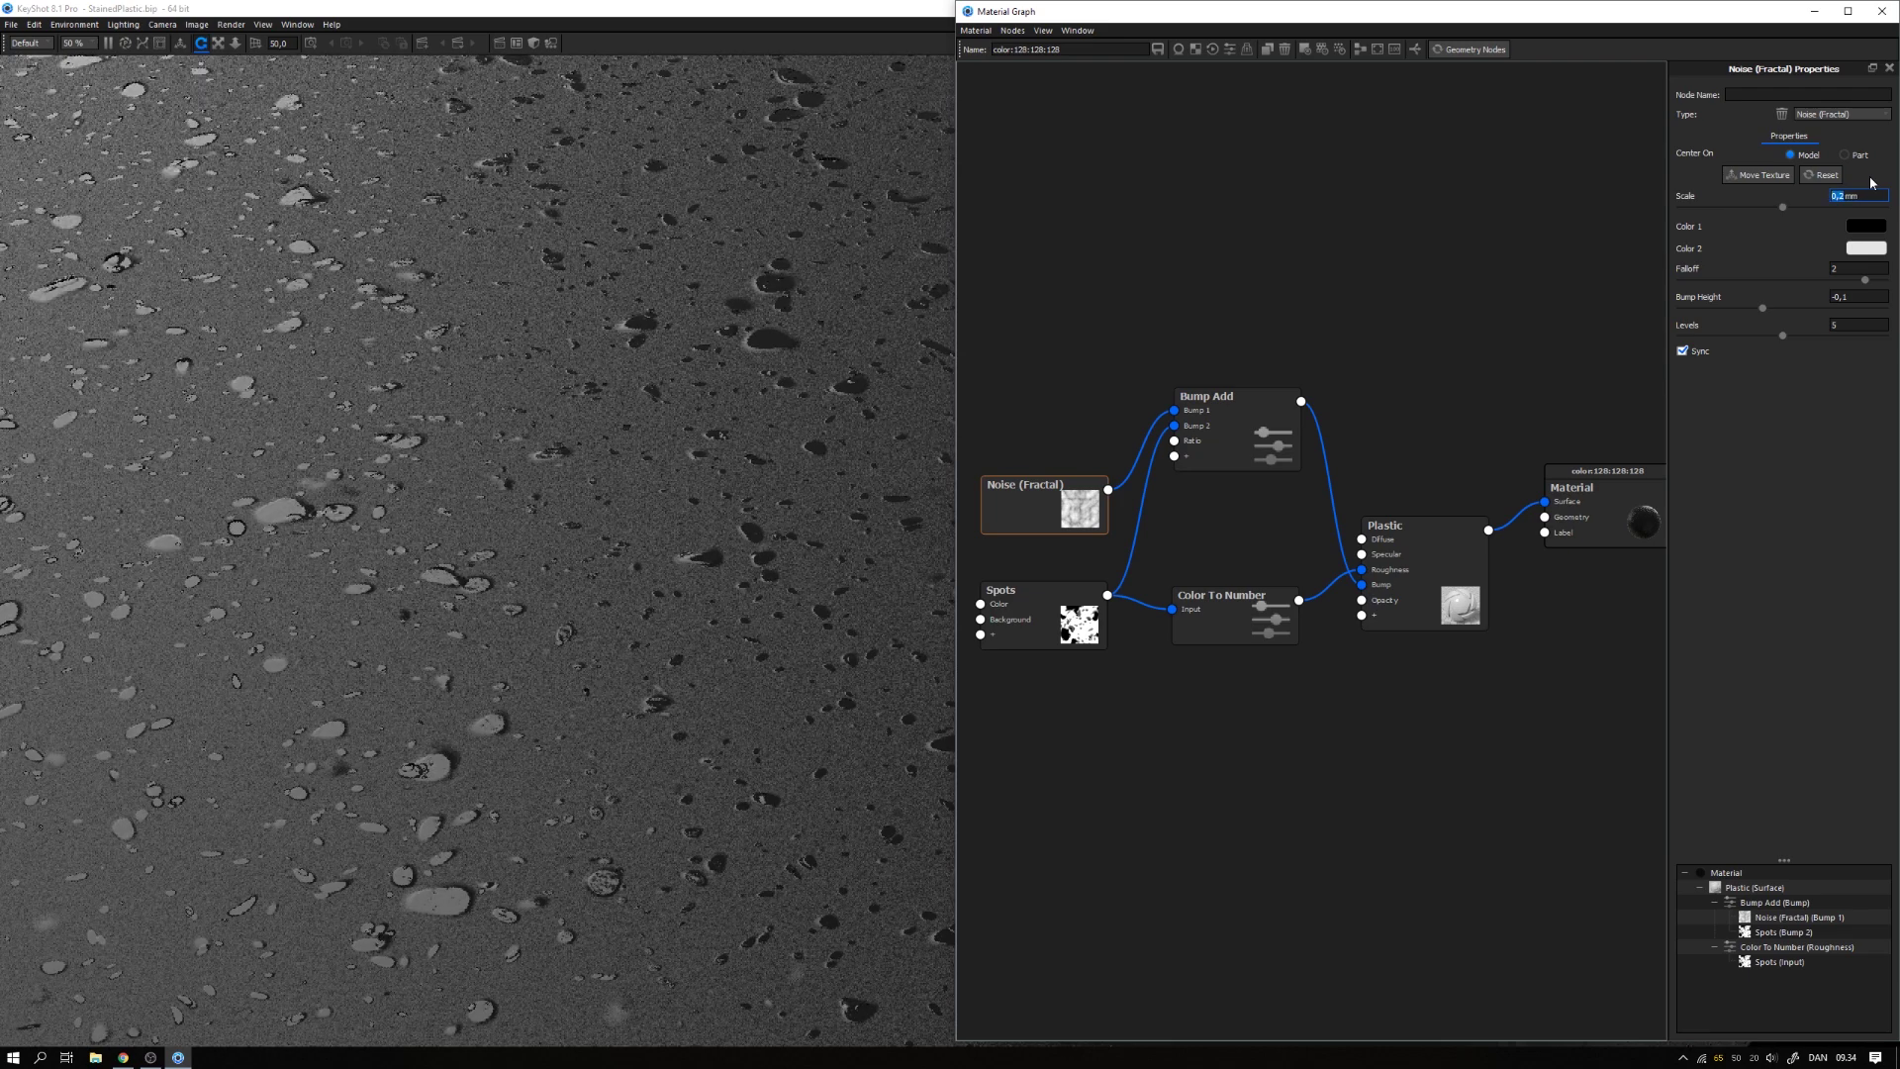
click(1859, 296)
text(6)
key(Return)
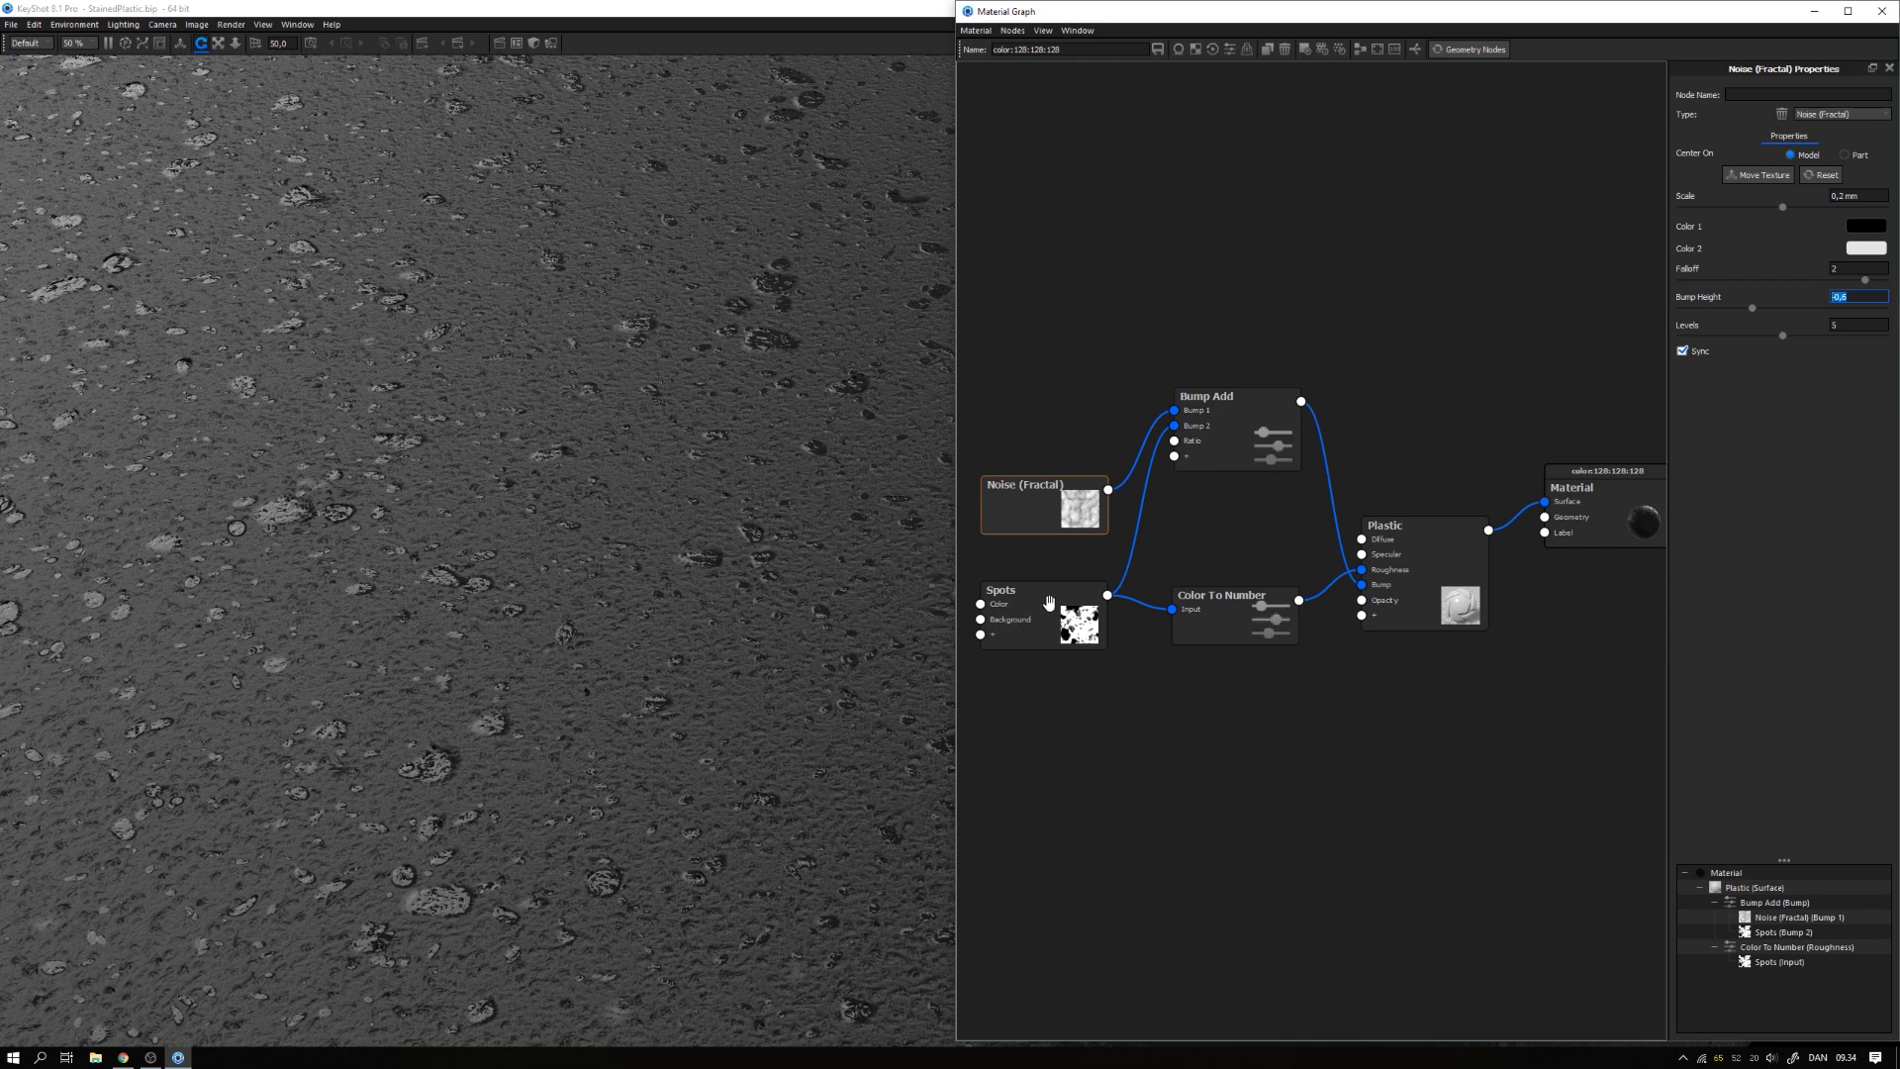
Step: Rearrange the nodes and connect the Spots output to Bump Add's Weight 1 input
drag(1049, 604, 1050, 608)
drag(1052, 513, 1051, 456)
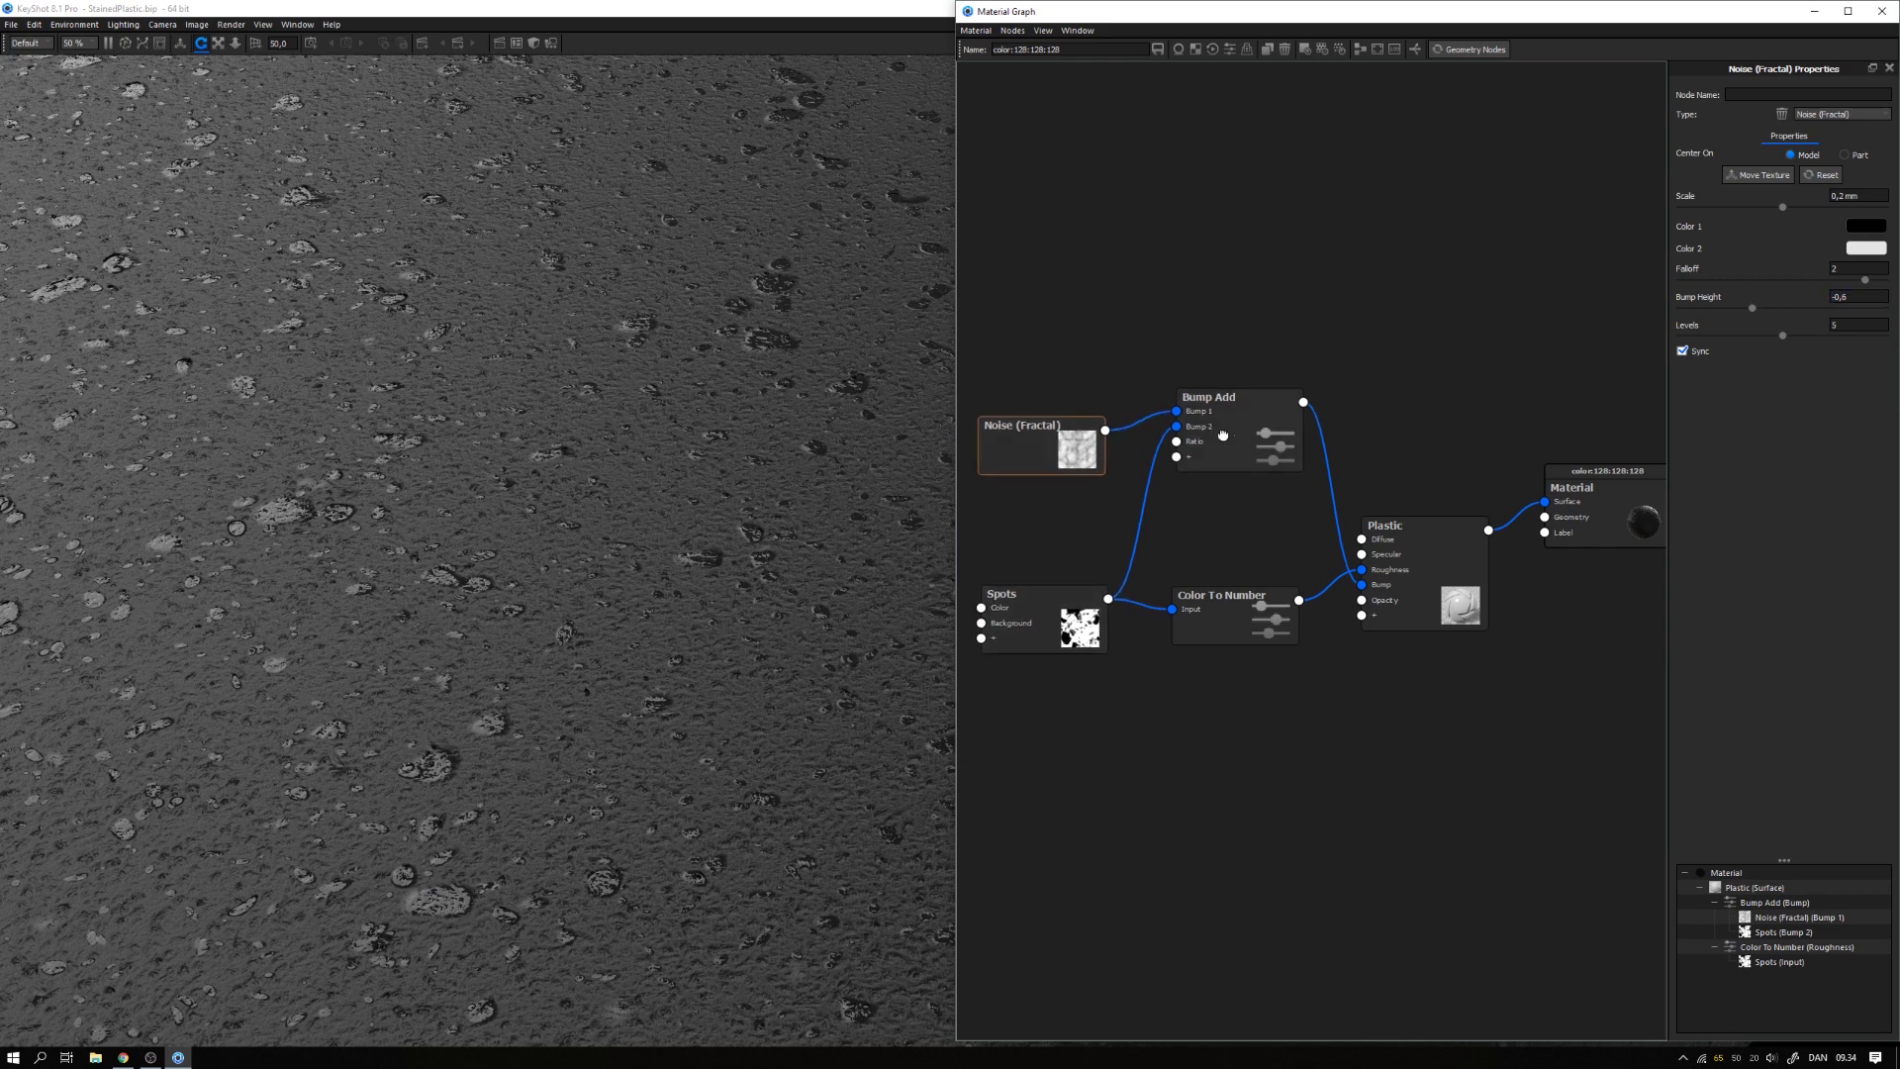
drag(1173, 457, 1178, 465)
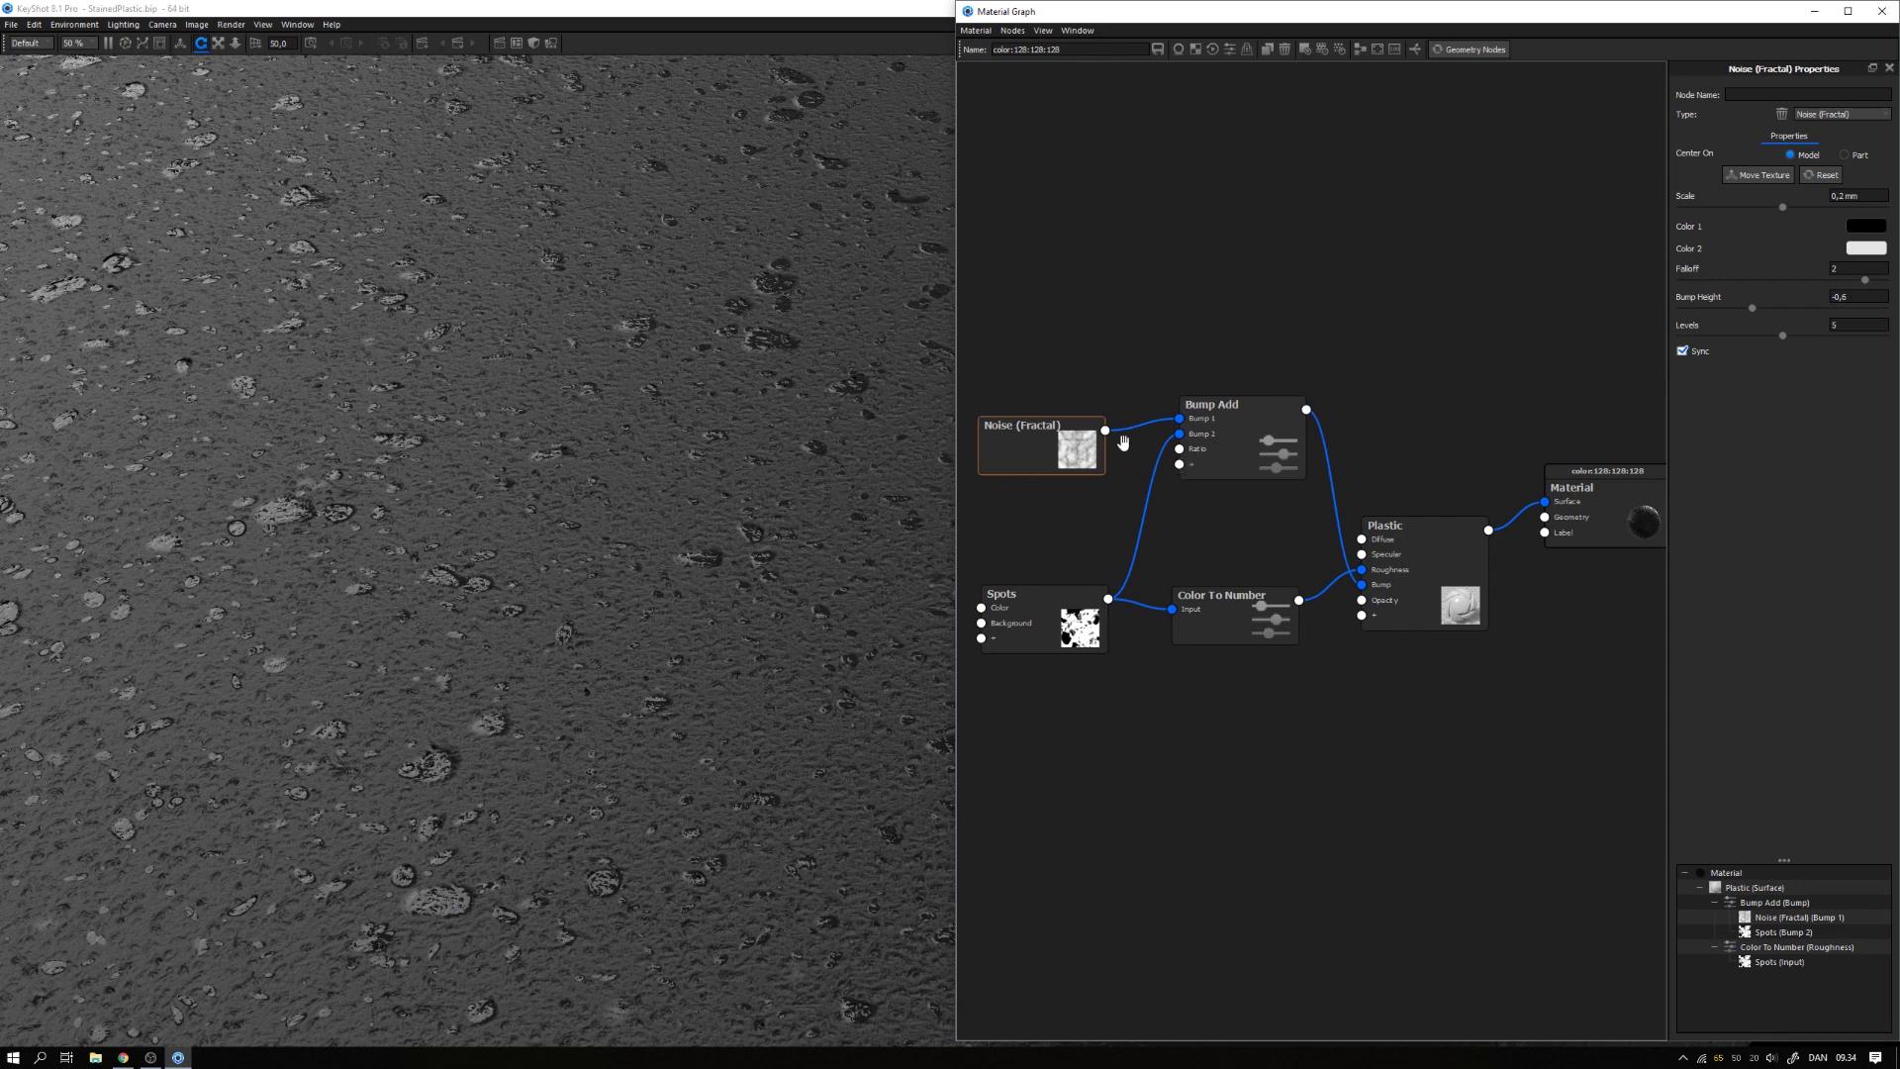
drag(1055, 447, 1057, 439)
drag(1109, 599, 1181, 467)
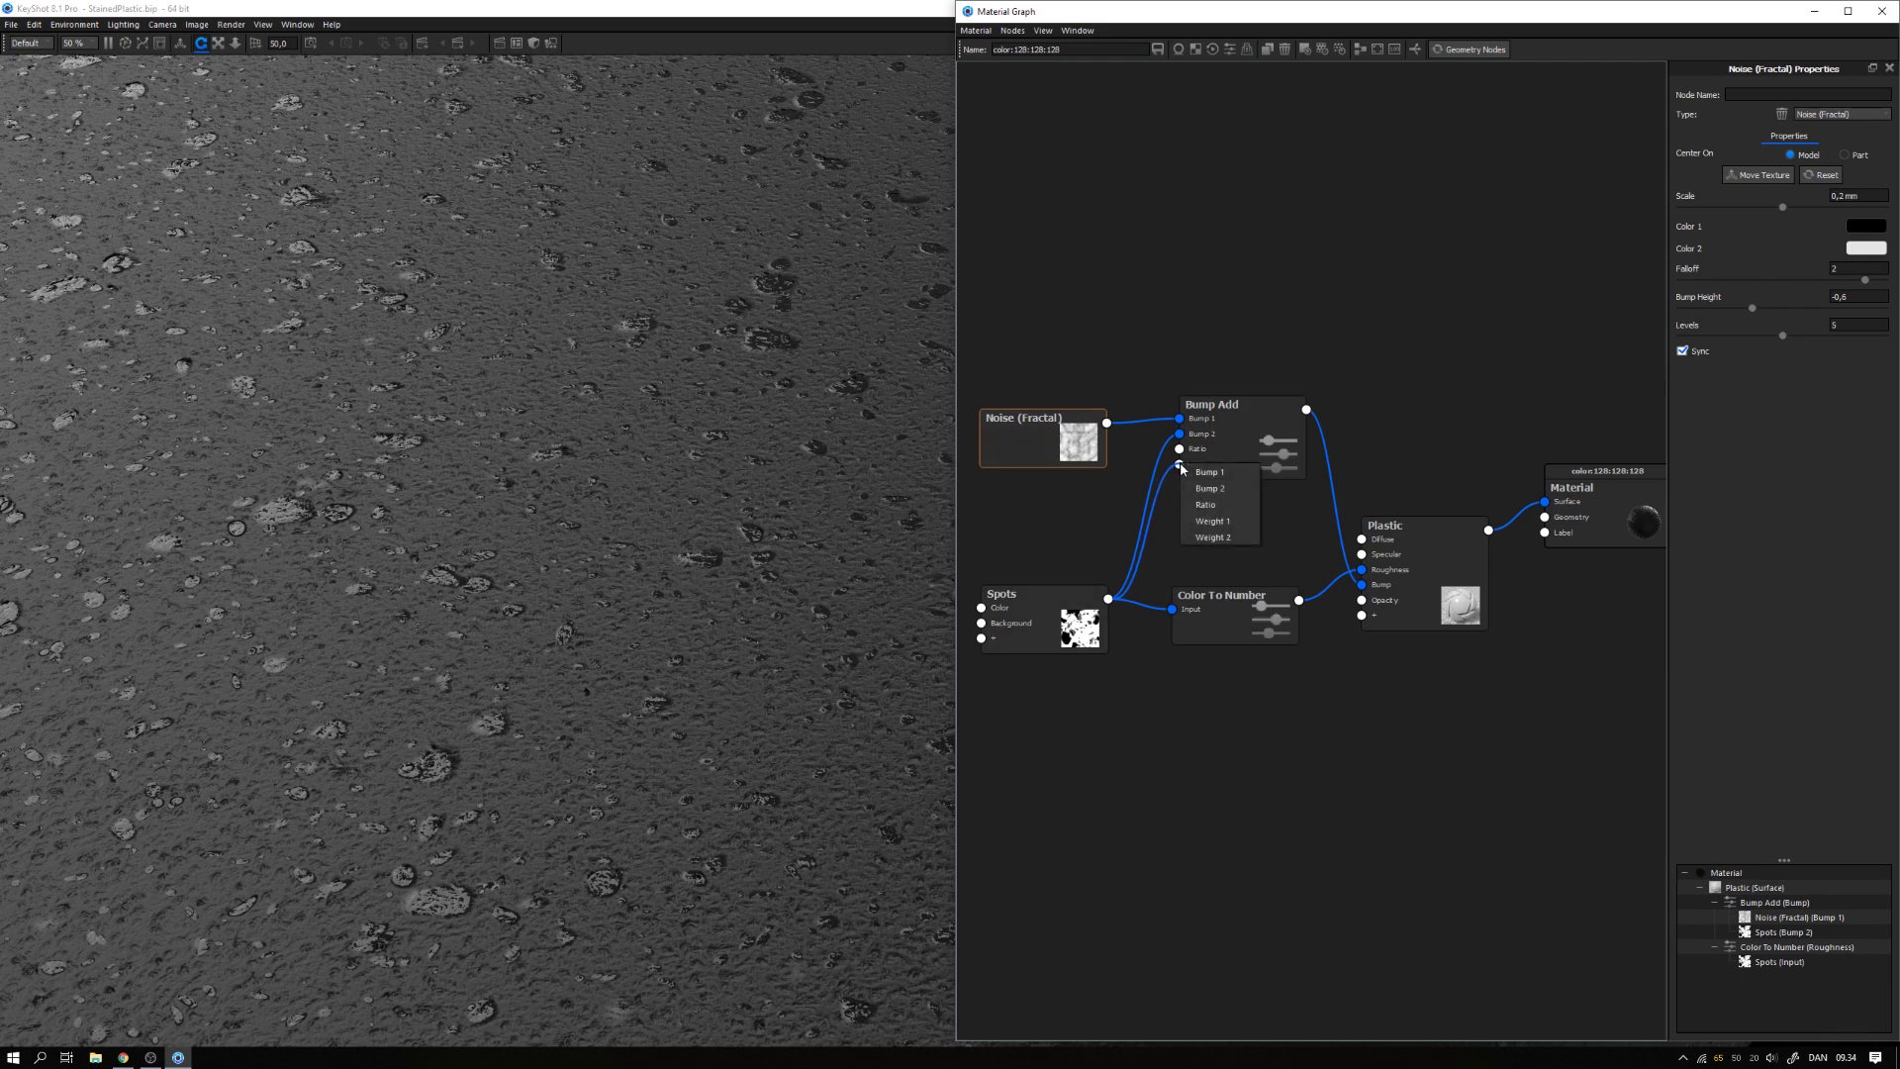
click(1209, 521)
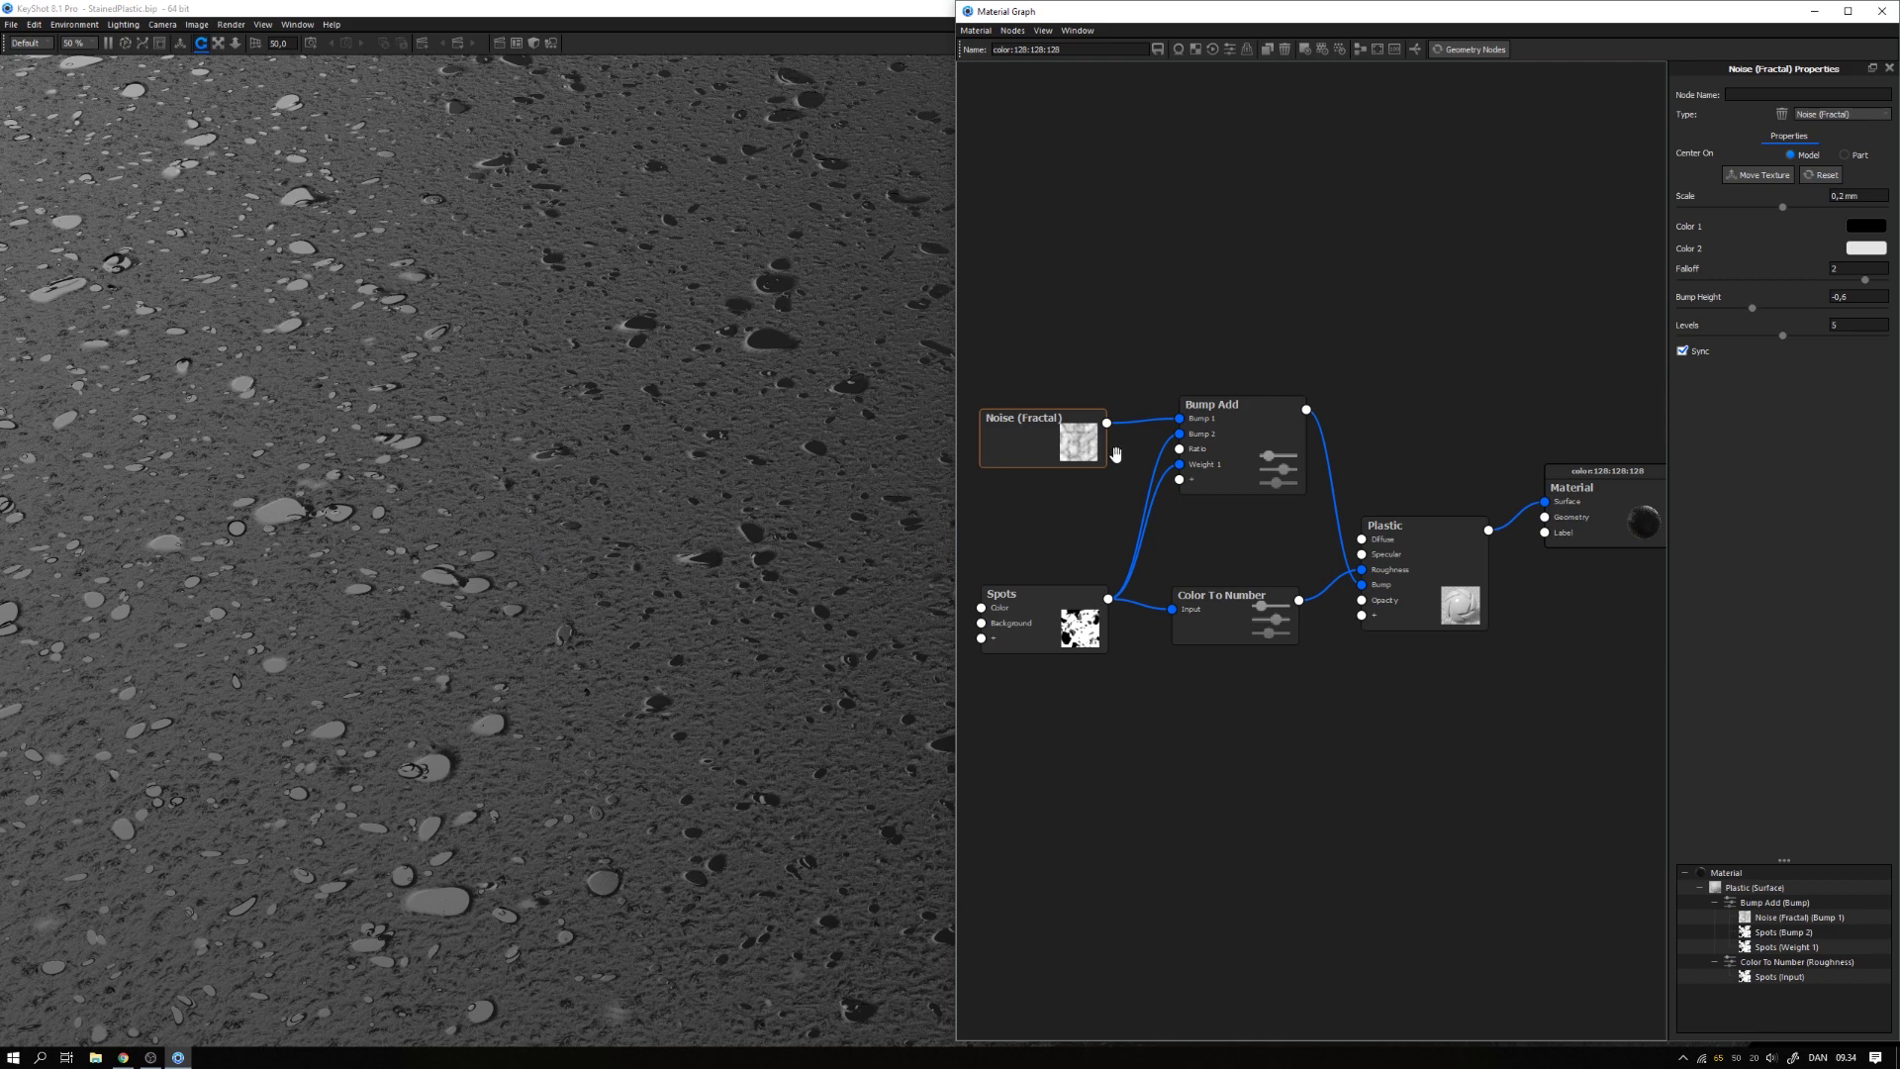
Step: Tidy the node layout and preview the Spots texture alone in the render
drag(1192, 461, 1195, 474)
drag(1078, 443, 1077, 439)
drag(1075, 577, 1059, 553)
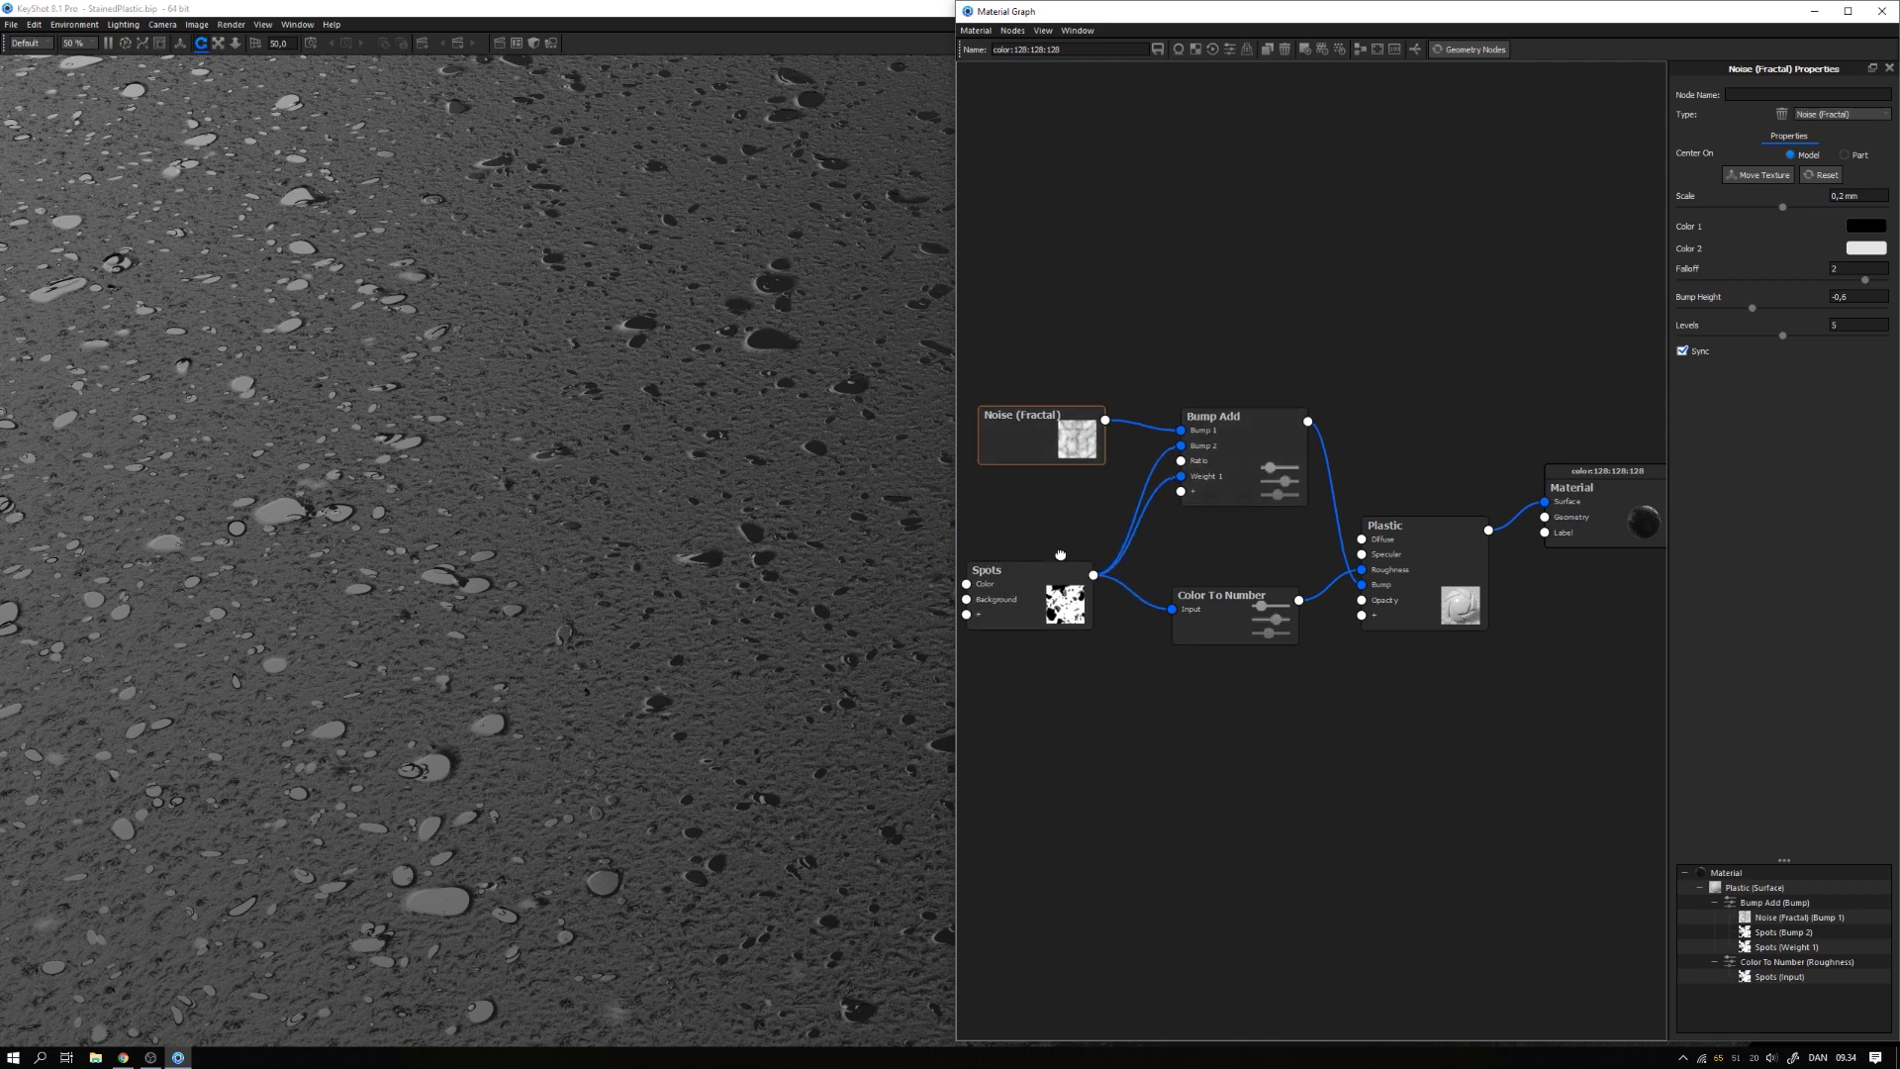
click(1061, 603)
key(c)
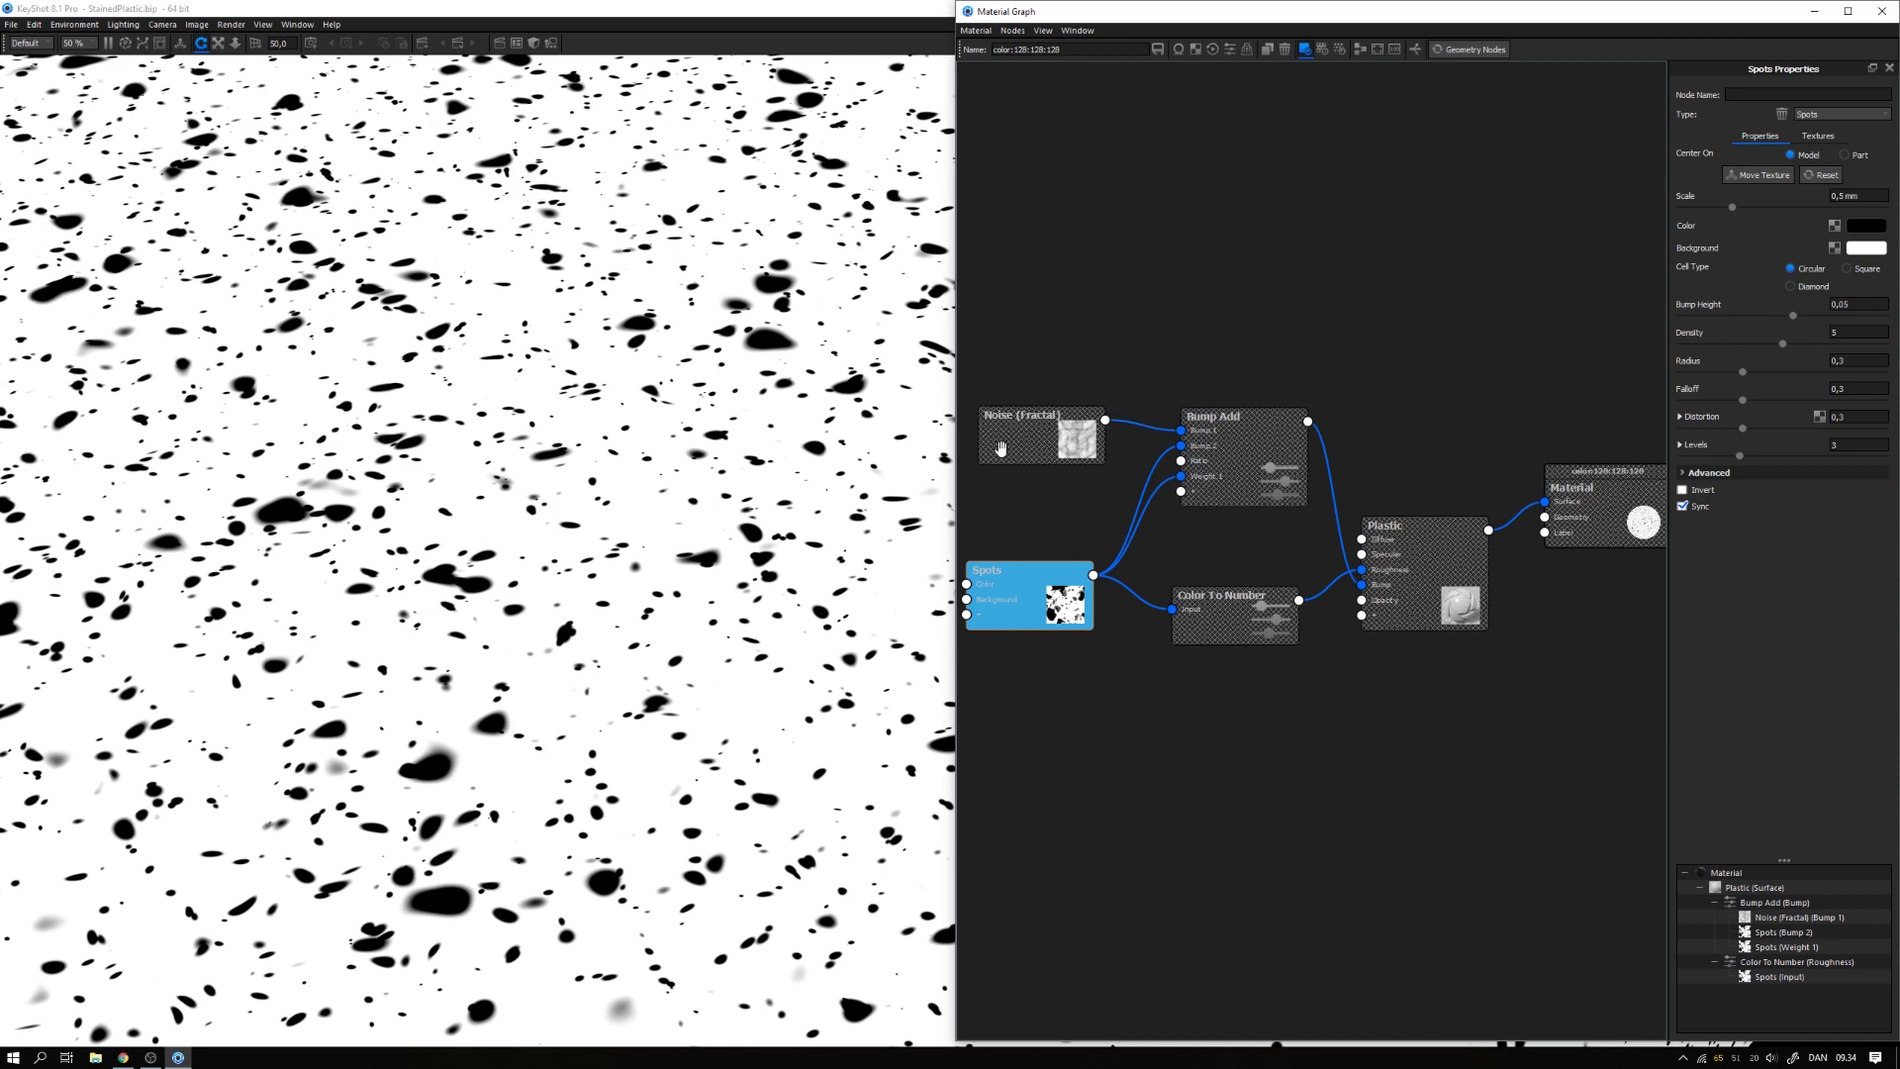
Step: End the Spots preview and view the full material on the angled case
drag(1047, 436, 1054, 433)
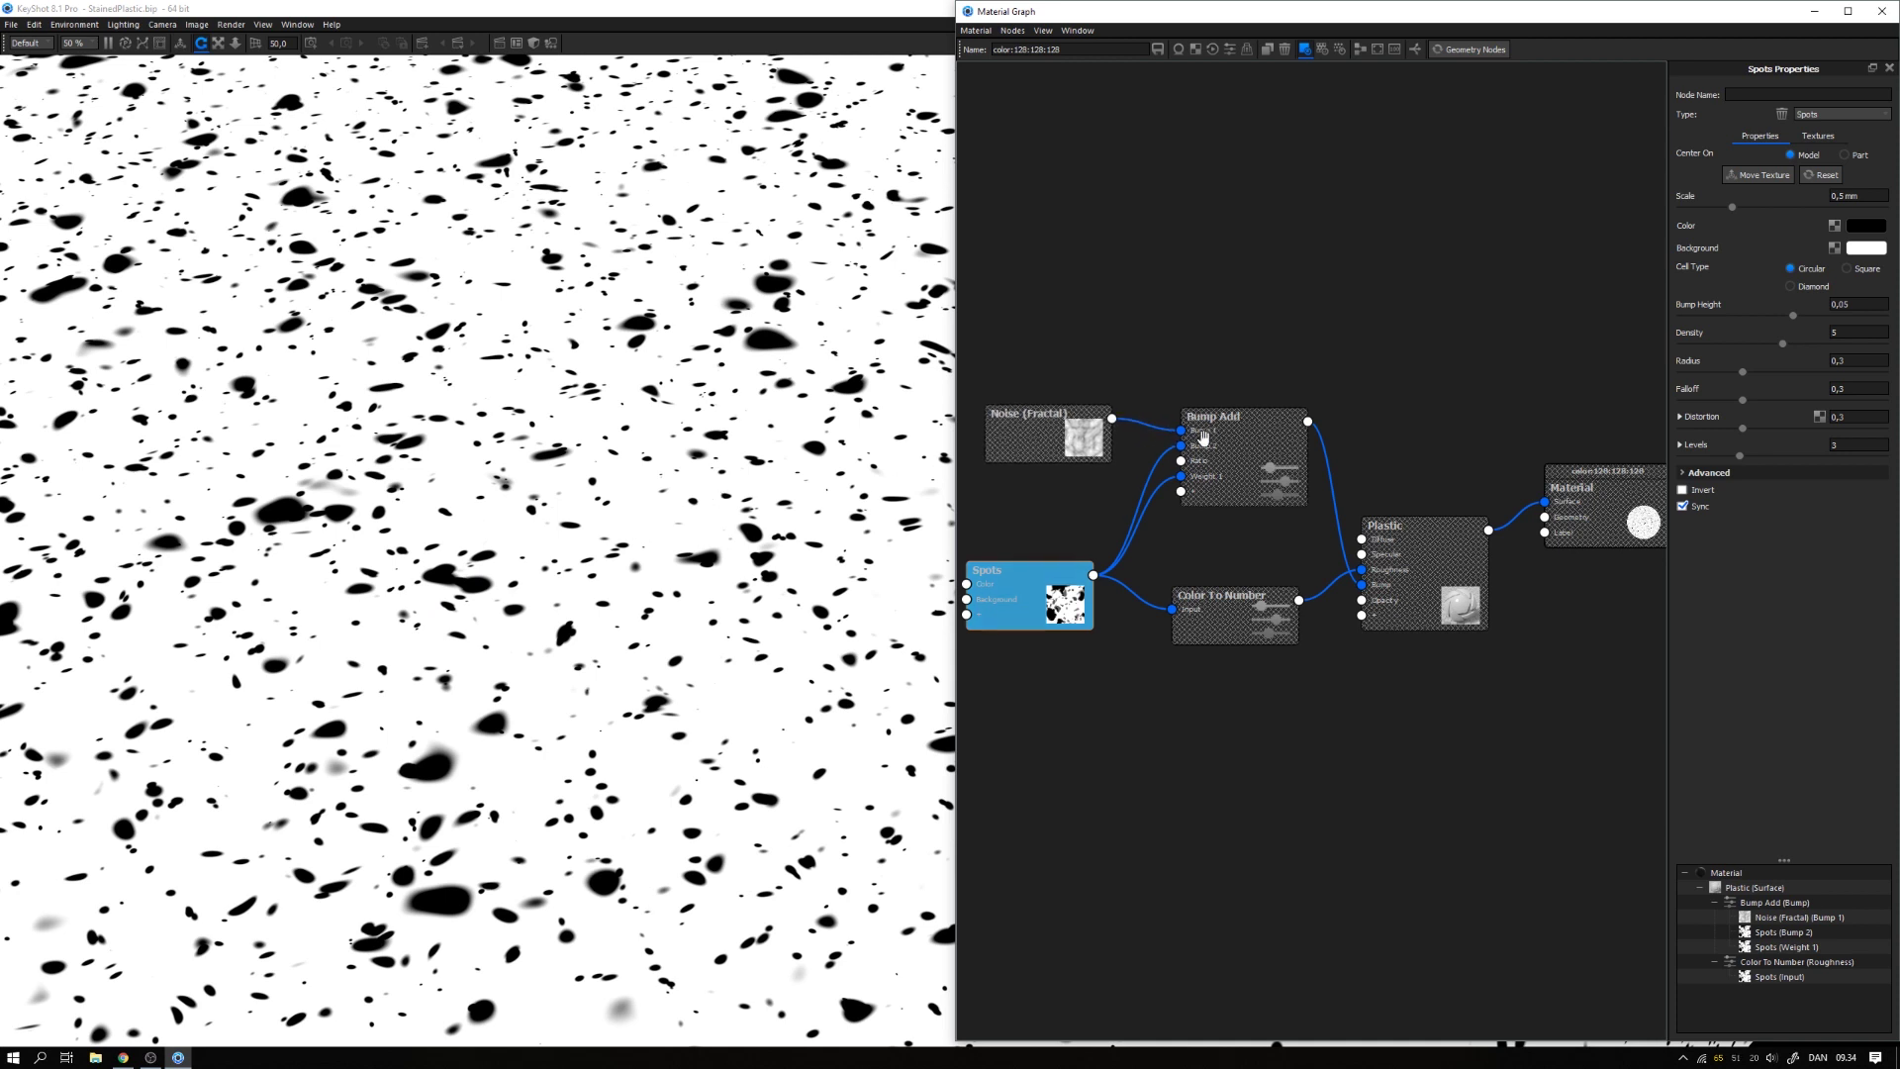
click(1128, 515)
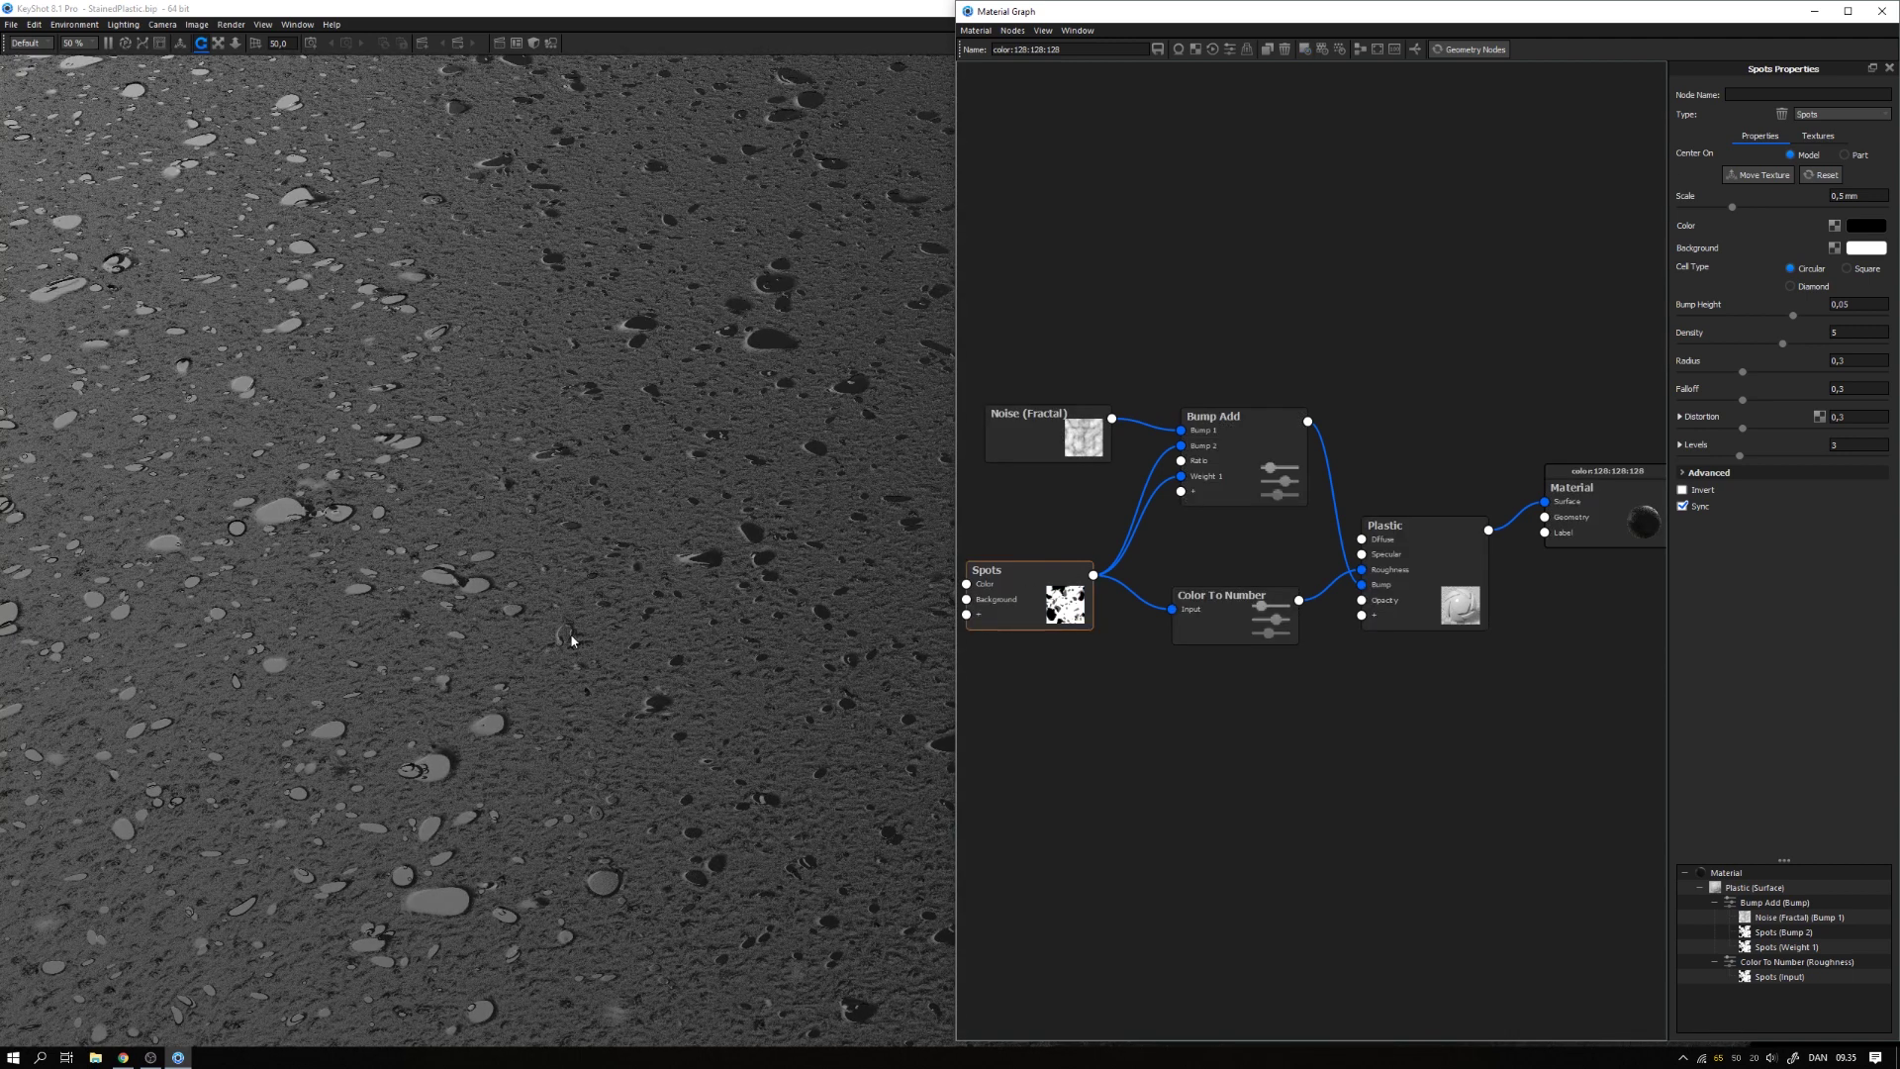
drag(651, 625, 551, 586)
scroll(585, 581, up, 5)
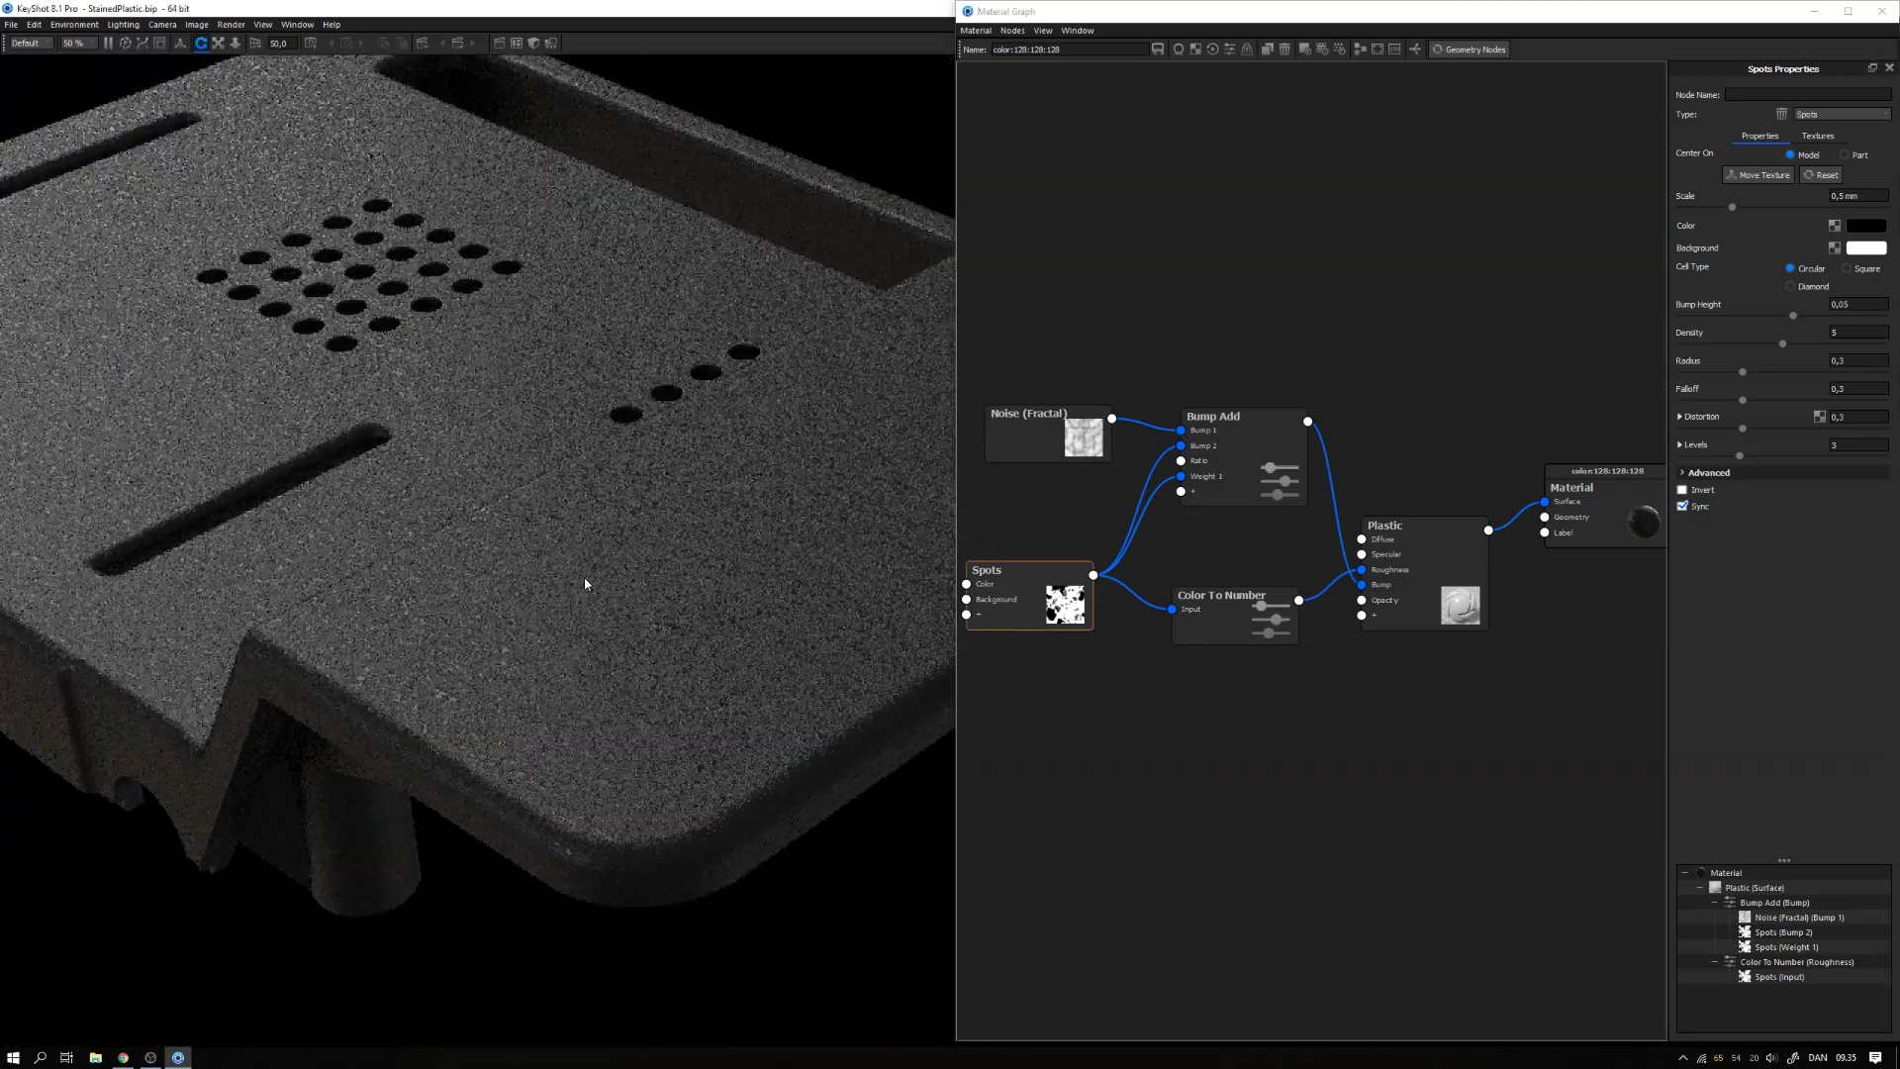
click(126, 1060)
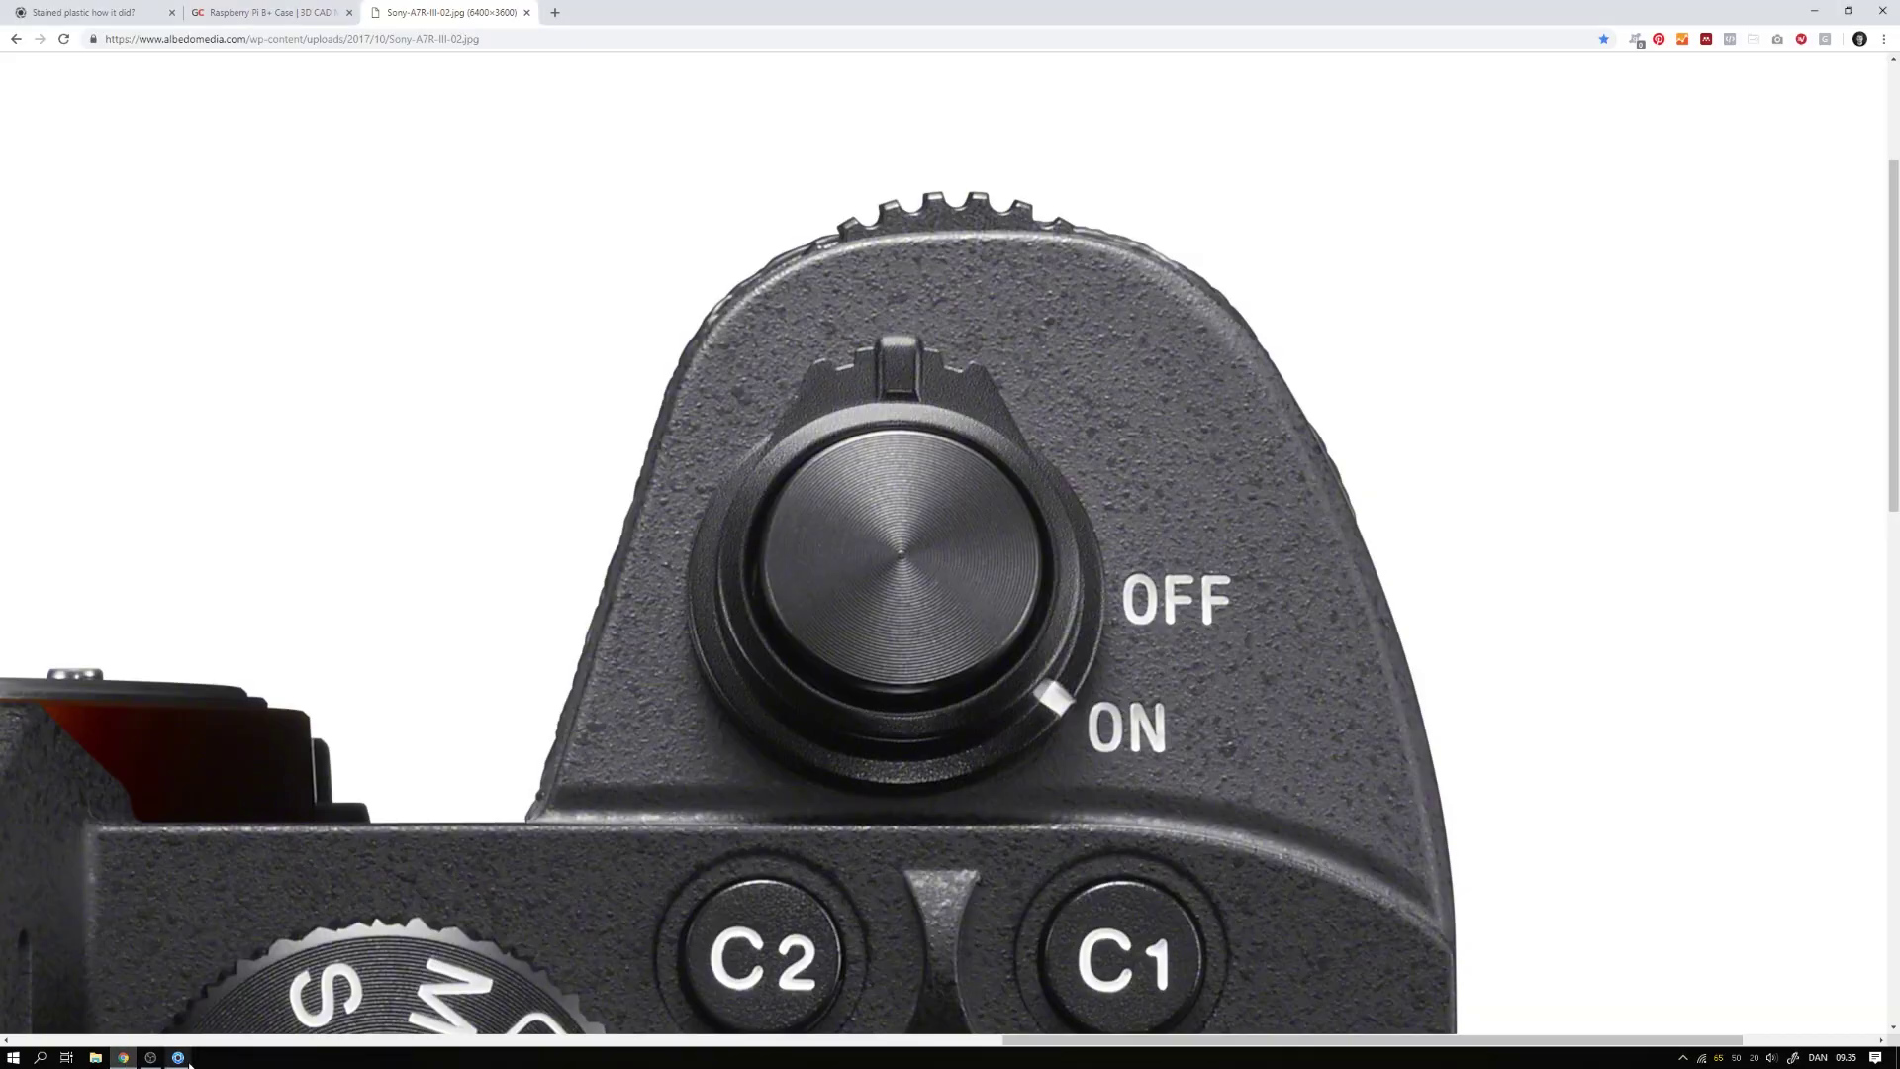
Step: Compare the Sony-A7R-III-02.jpg reference photo in Chrome with the KeyShot render
mouse_move(177, 1060)
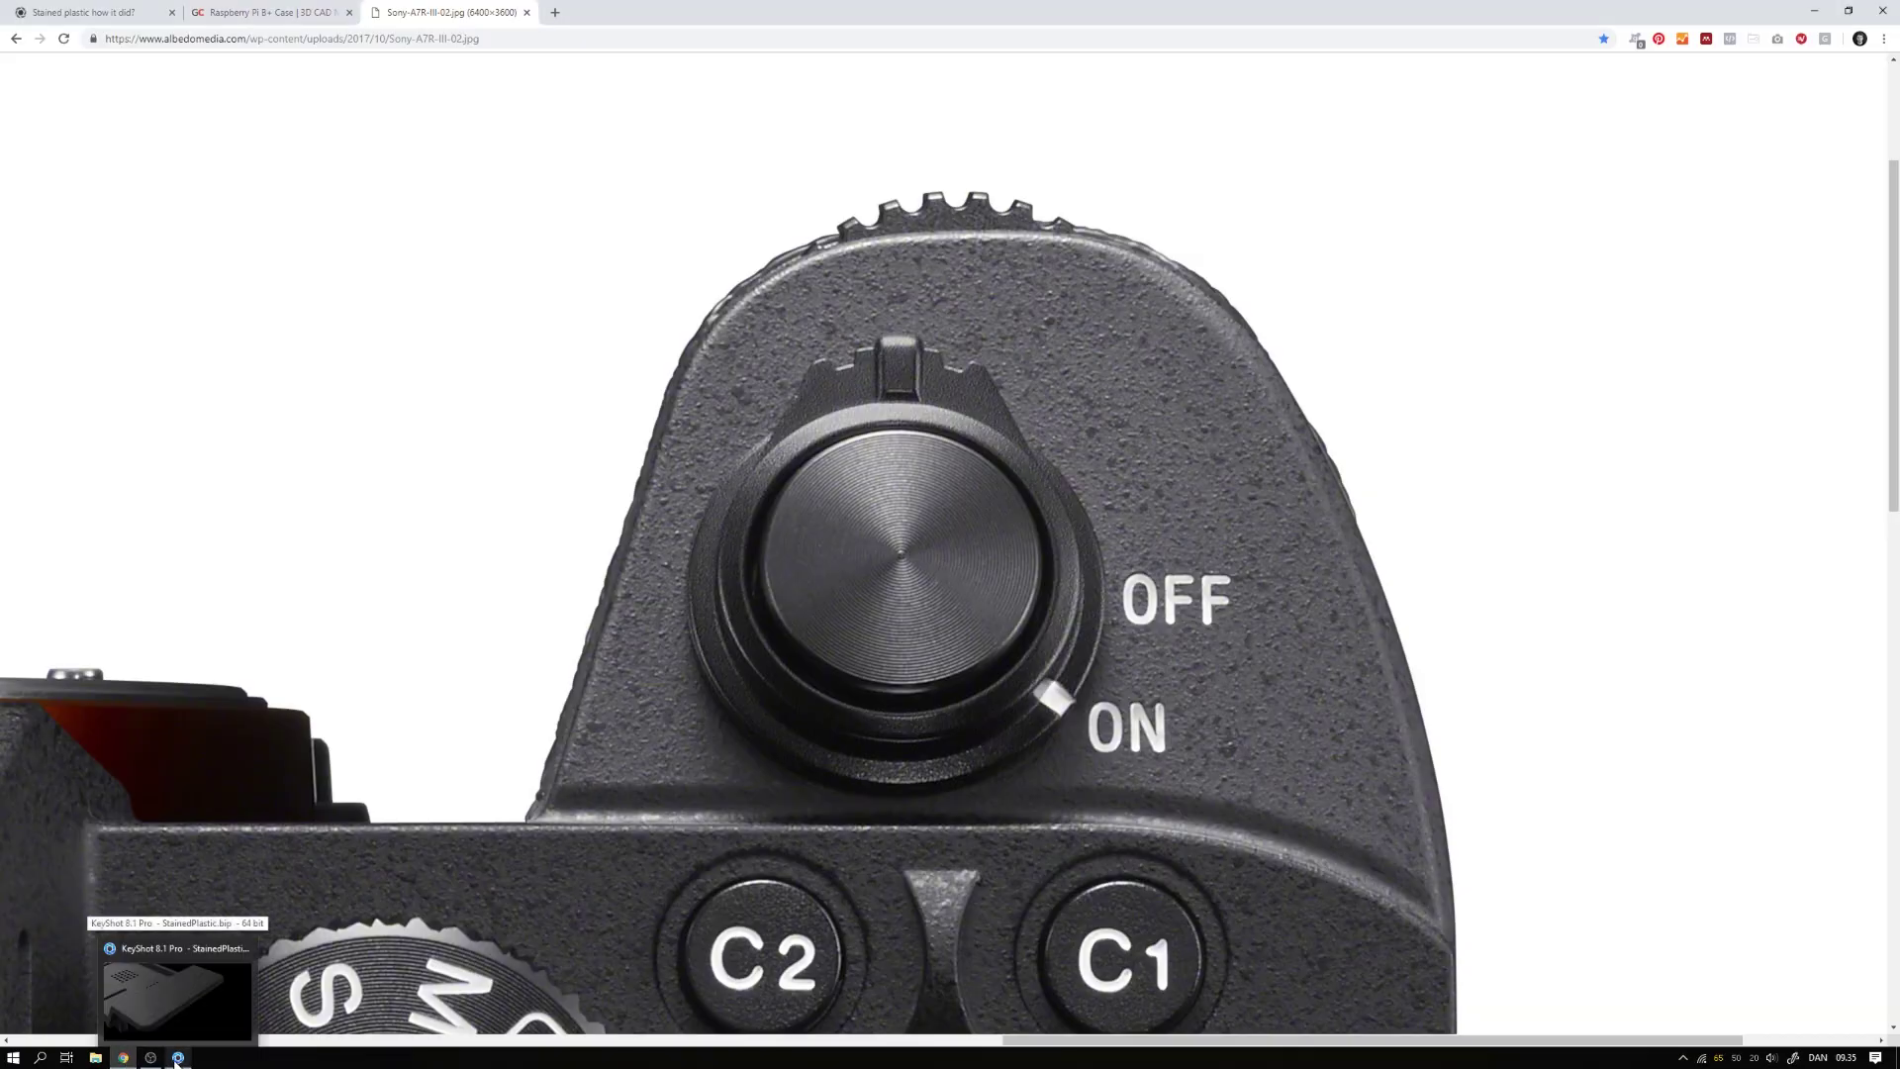
click(177, 1058)
click(124, 1058)
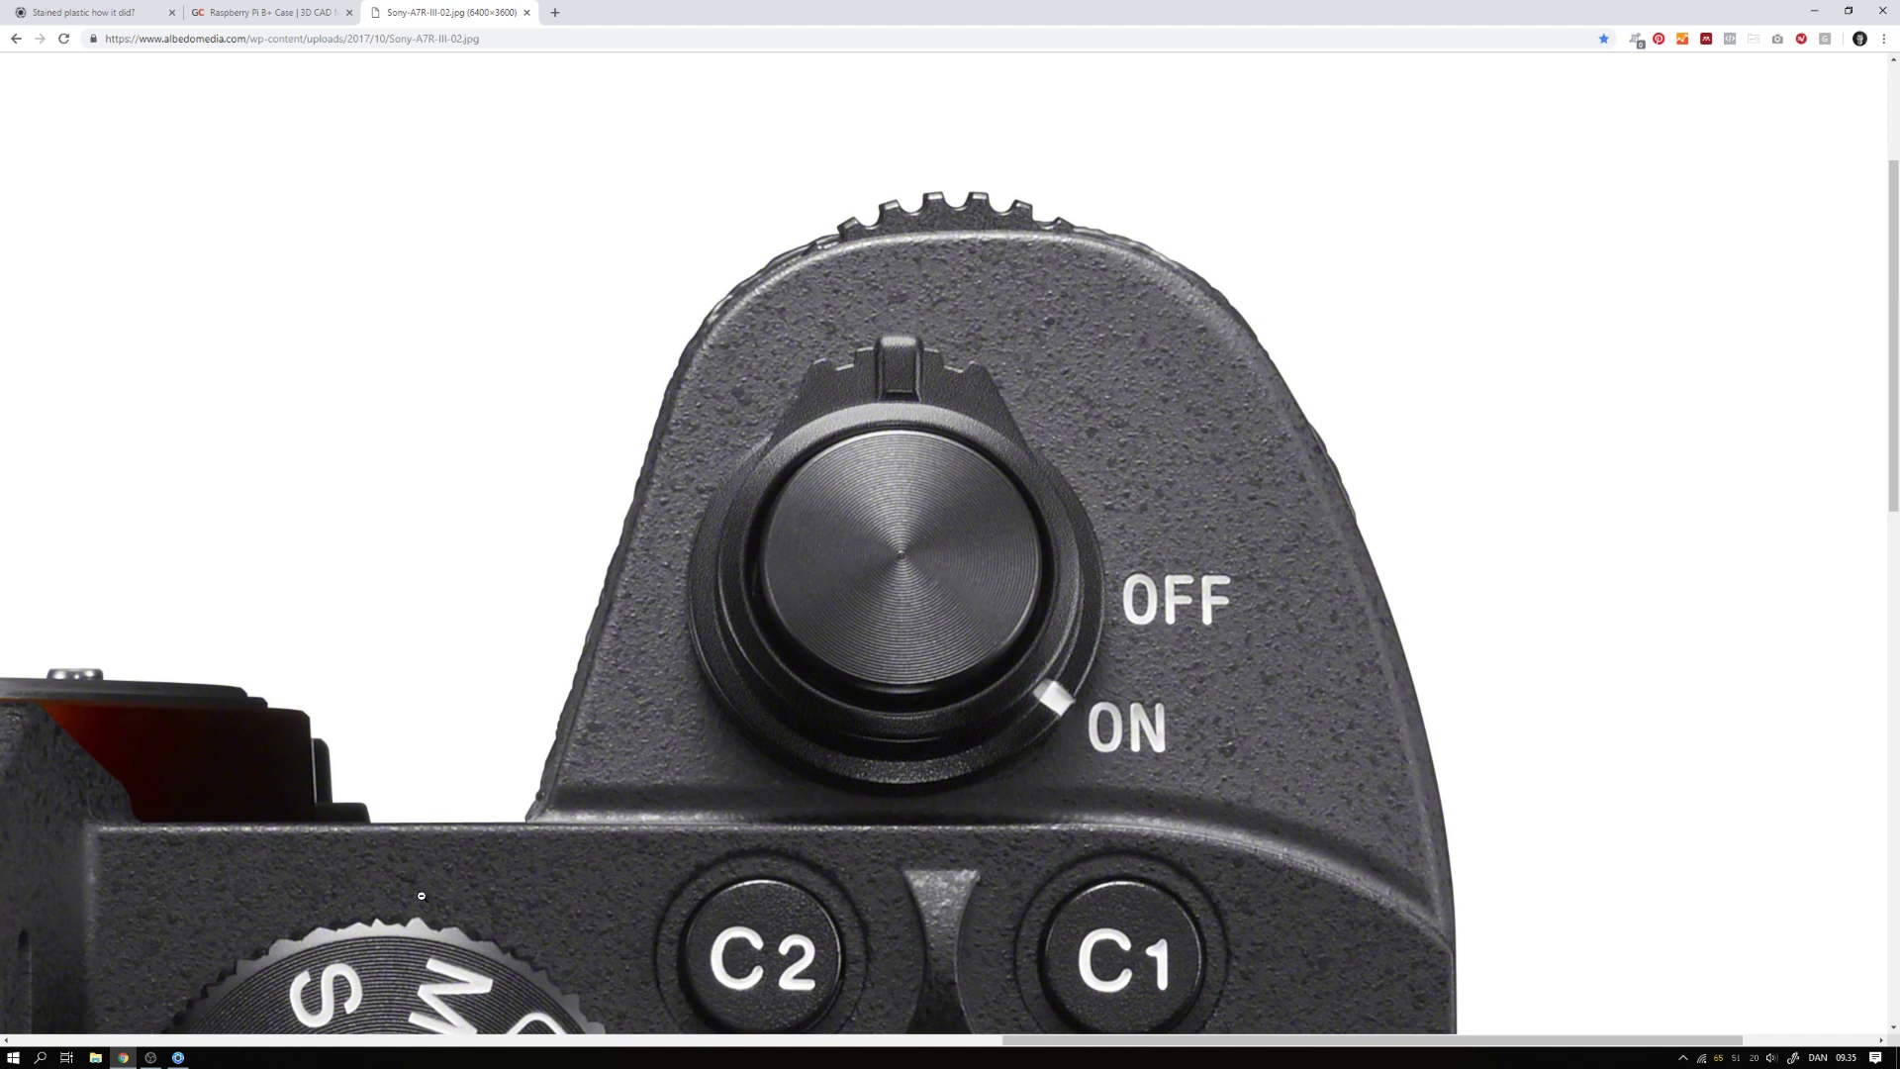
click(179, 1057)
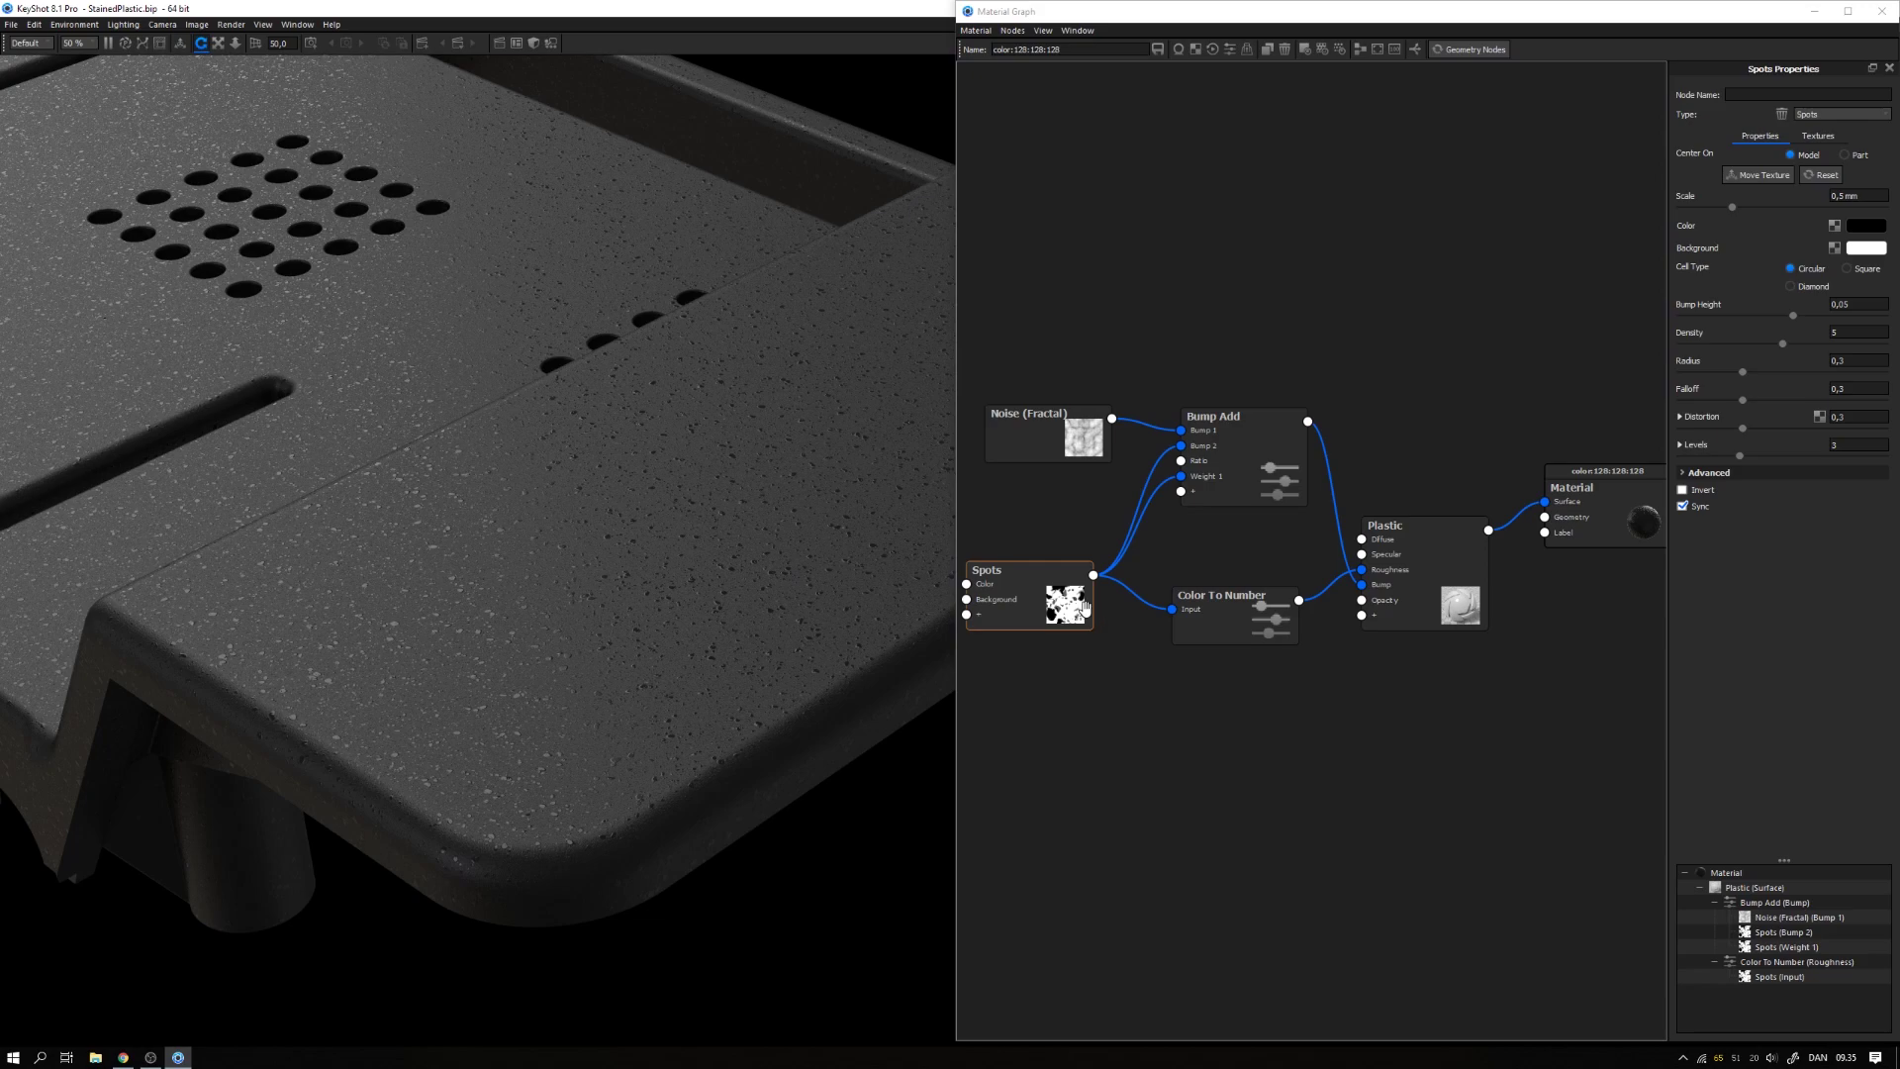
Step: Rearrange the Spots, Plastic, Bump Add and Color To Number nodes, wiring Spots into Plastic's Diffuse
drag(1081, 606, 1068, 645)
drag(1368, 605, 1390, 613)
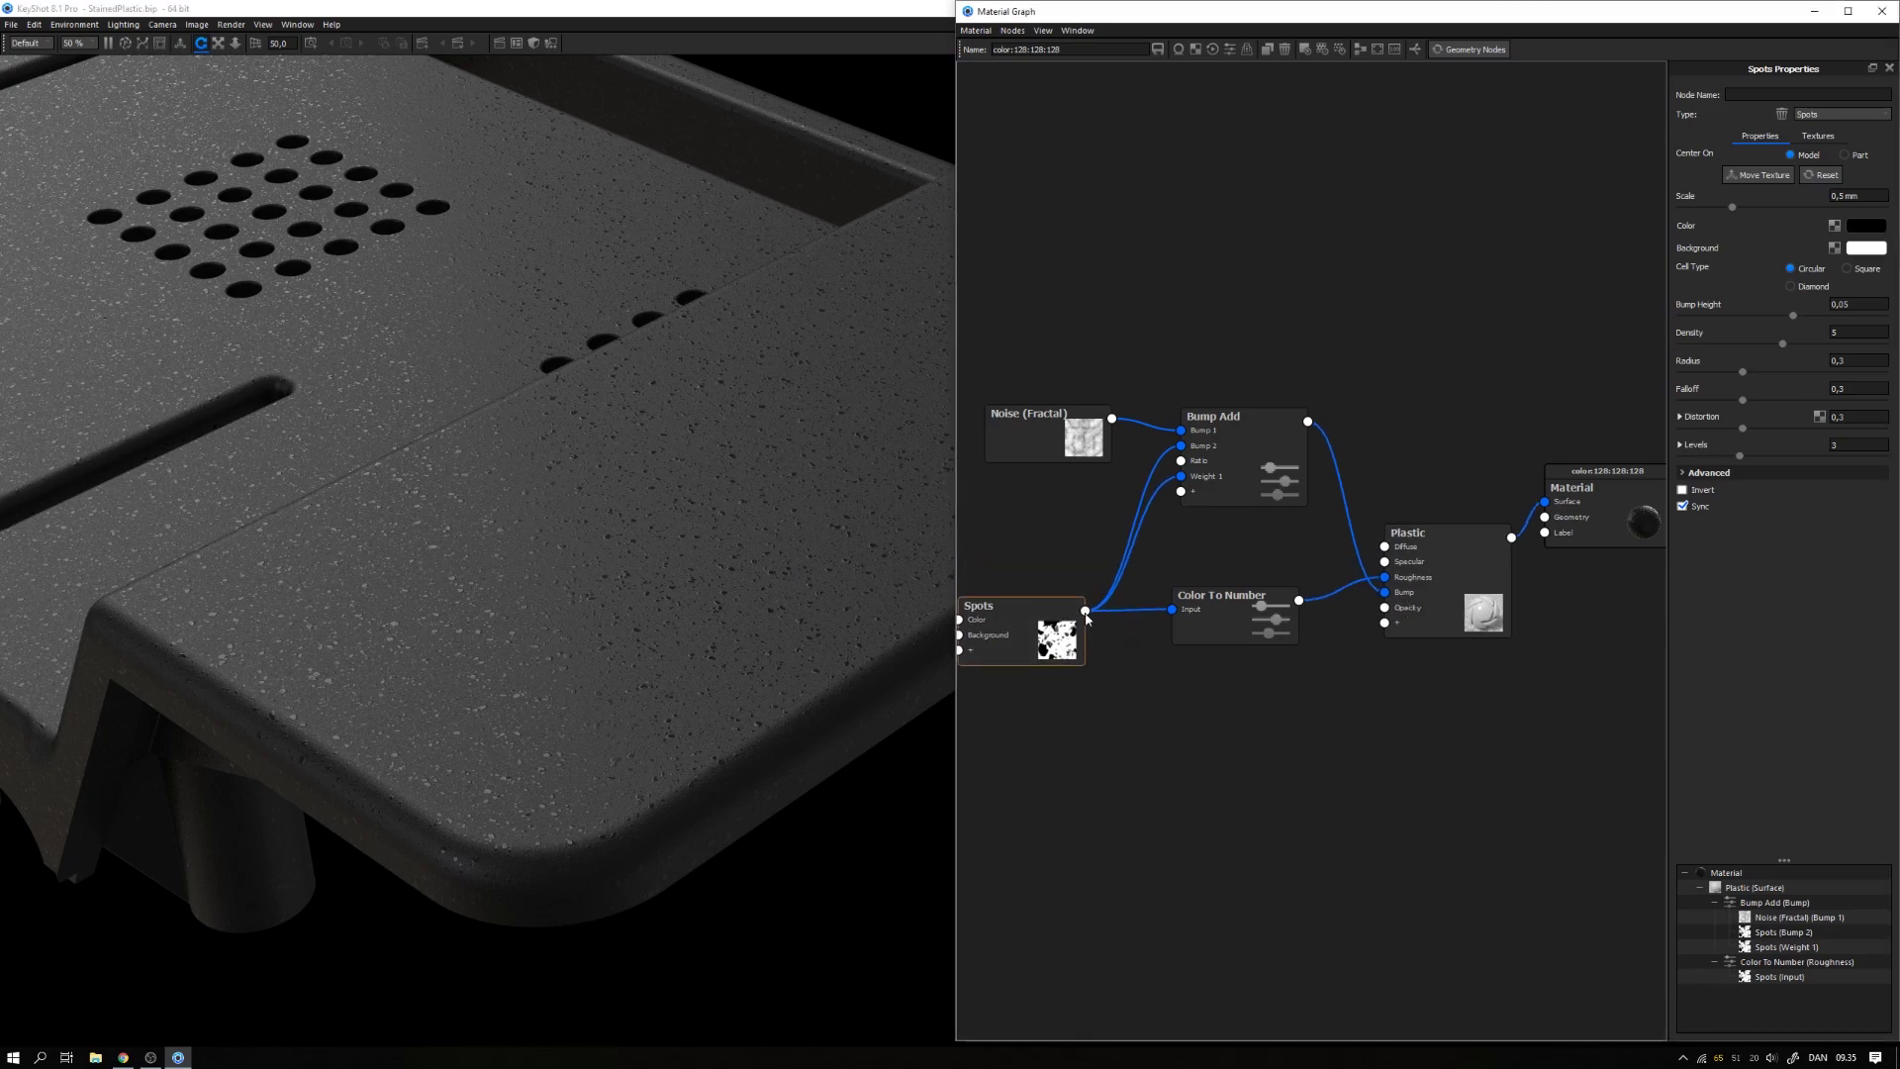
drag(1085, 611, 1384, 547)
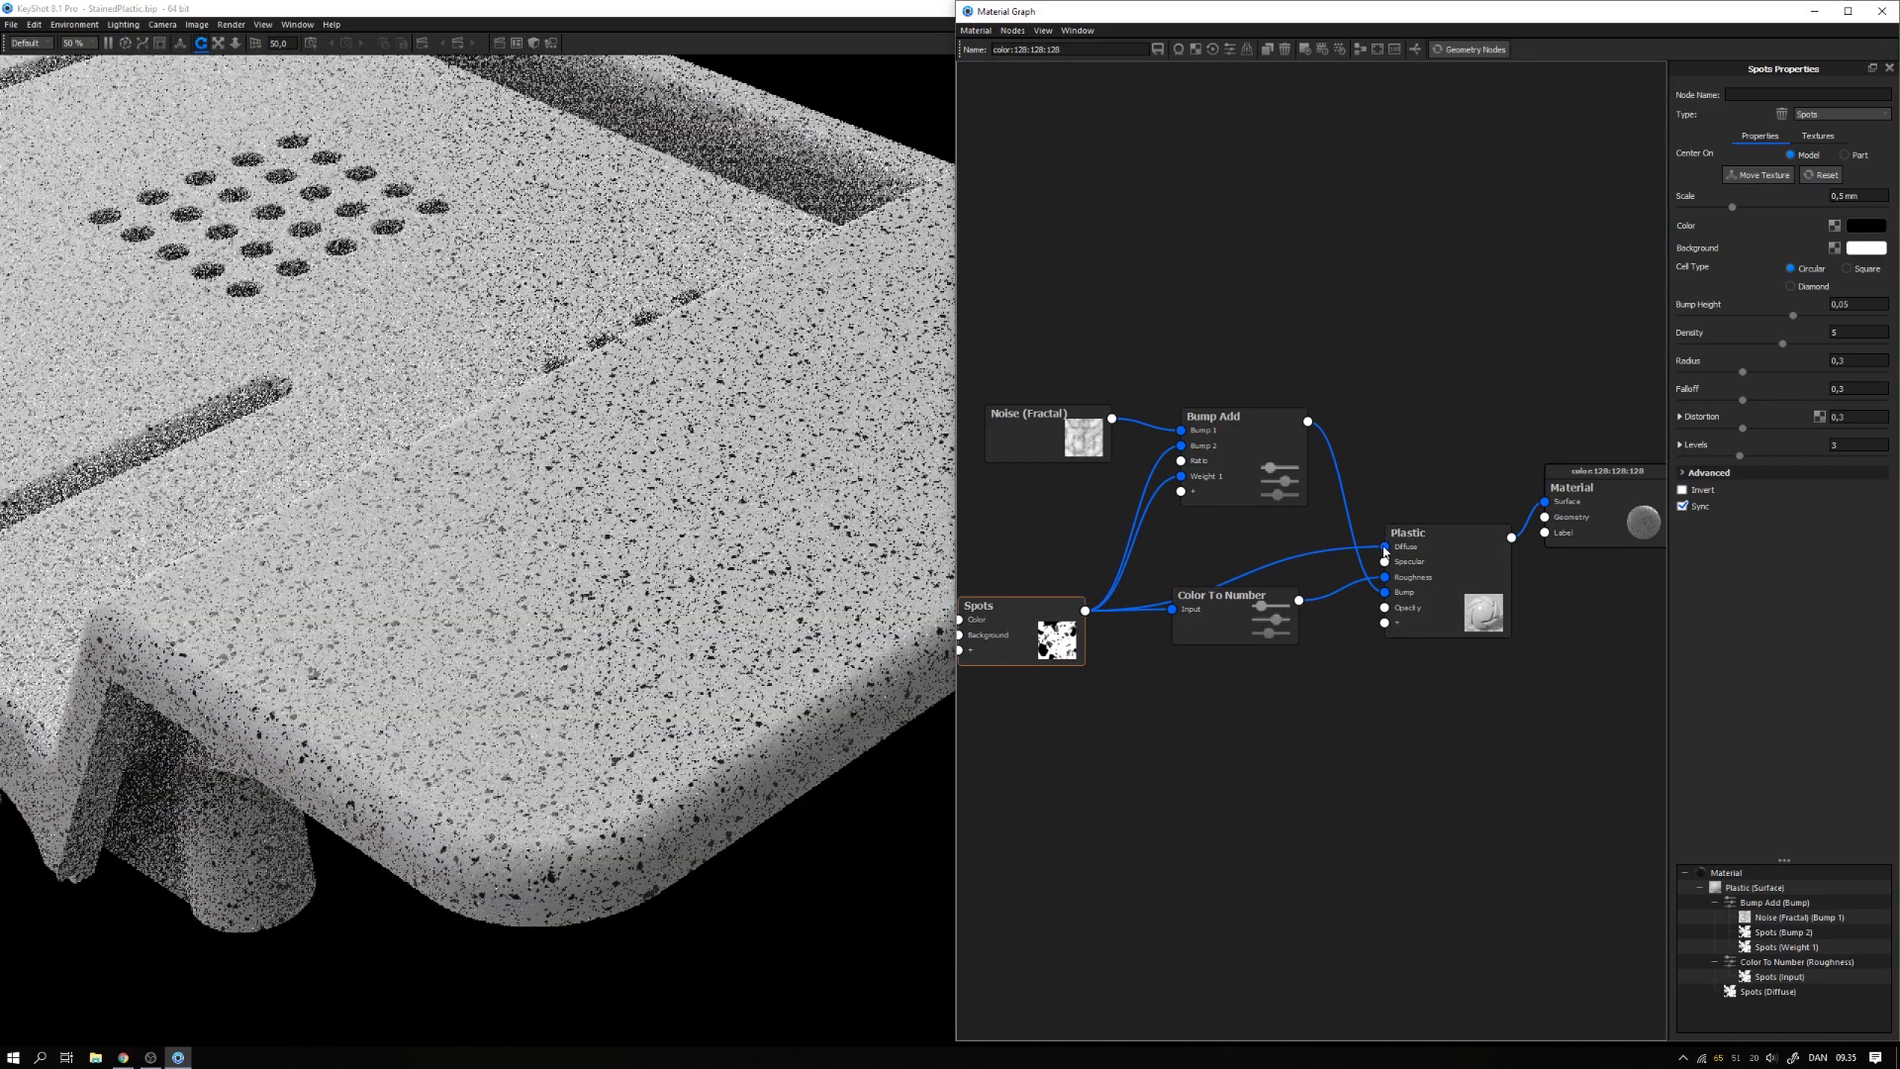
drag(1261, 486, 1275, 411)
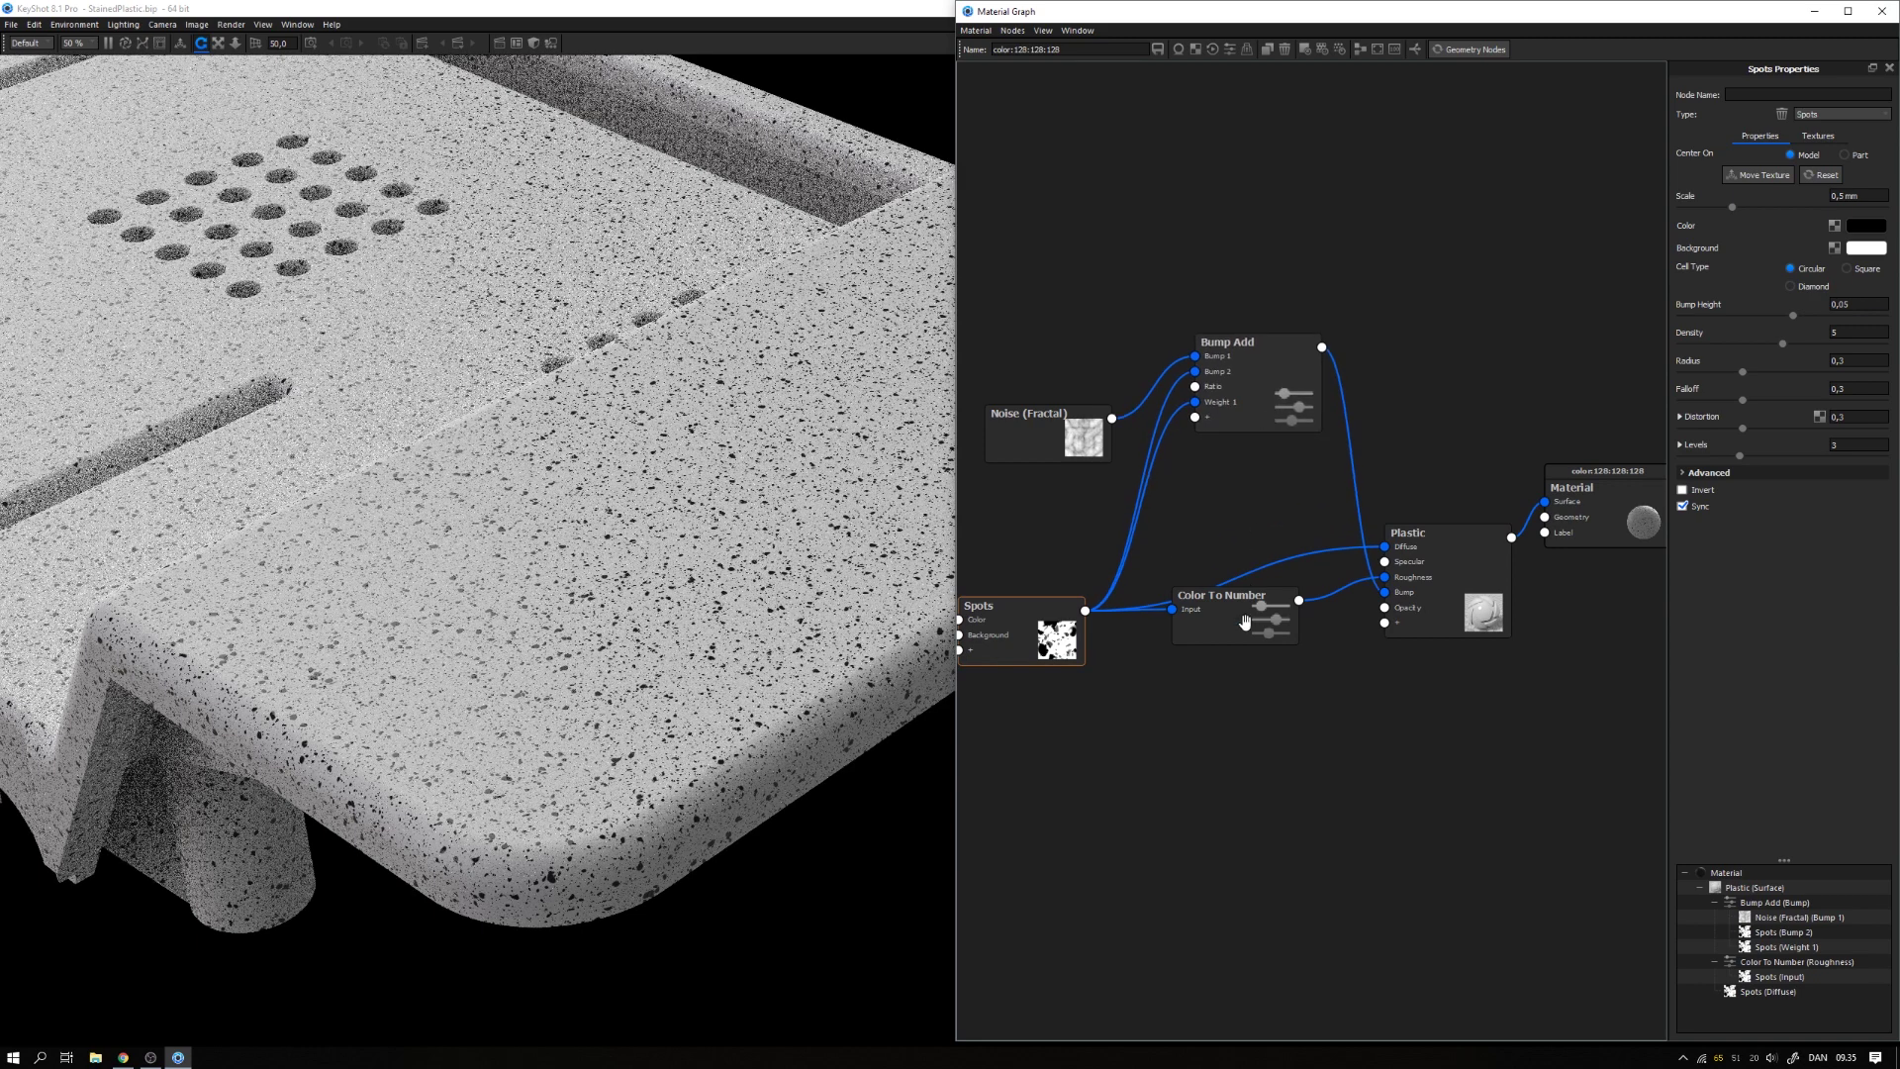
drag(1244, 625, 1240, 772)
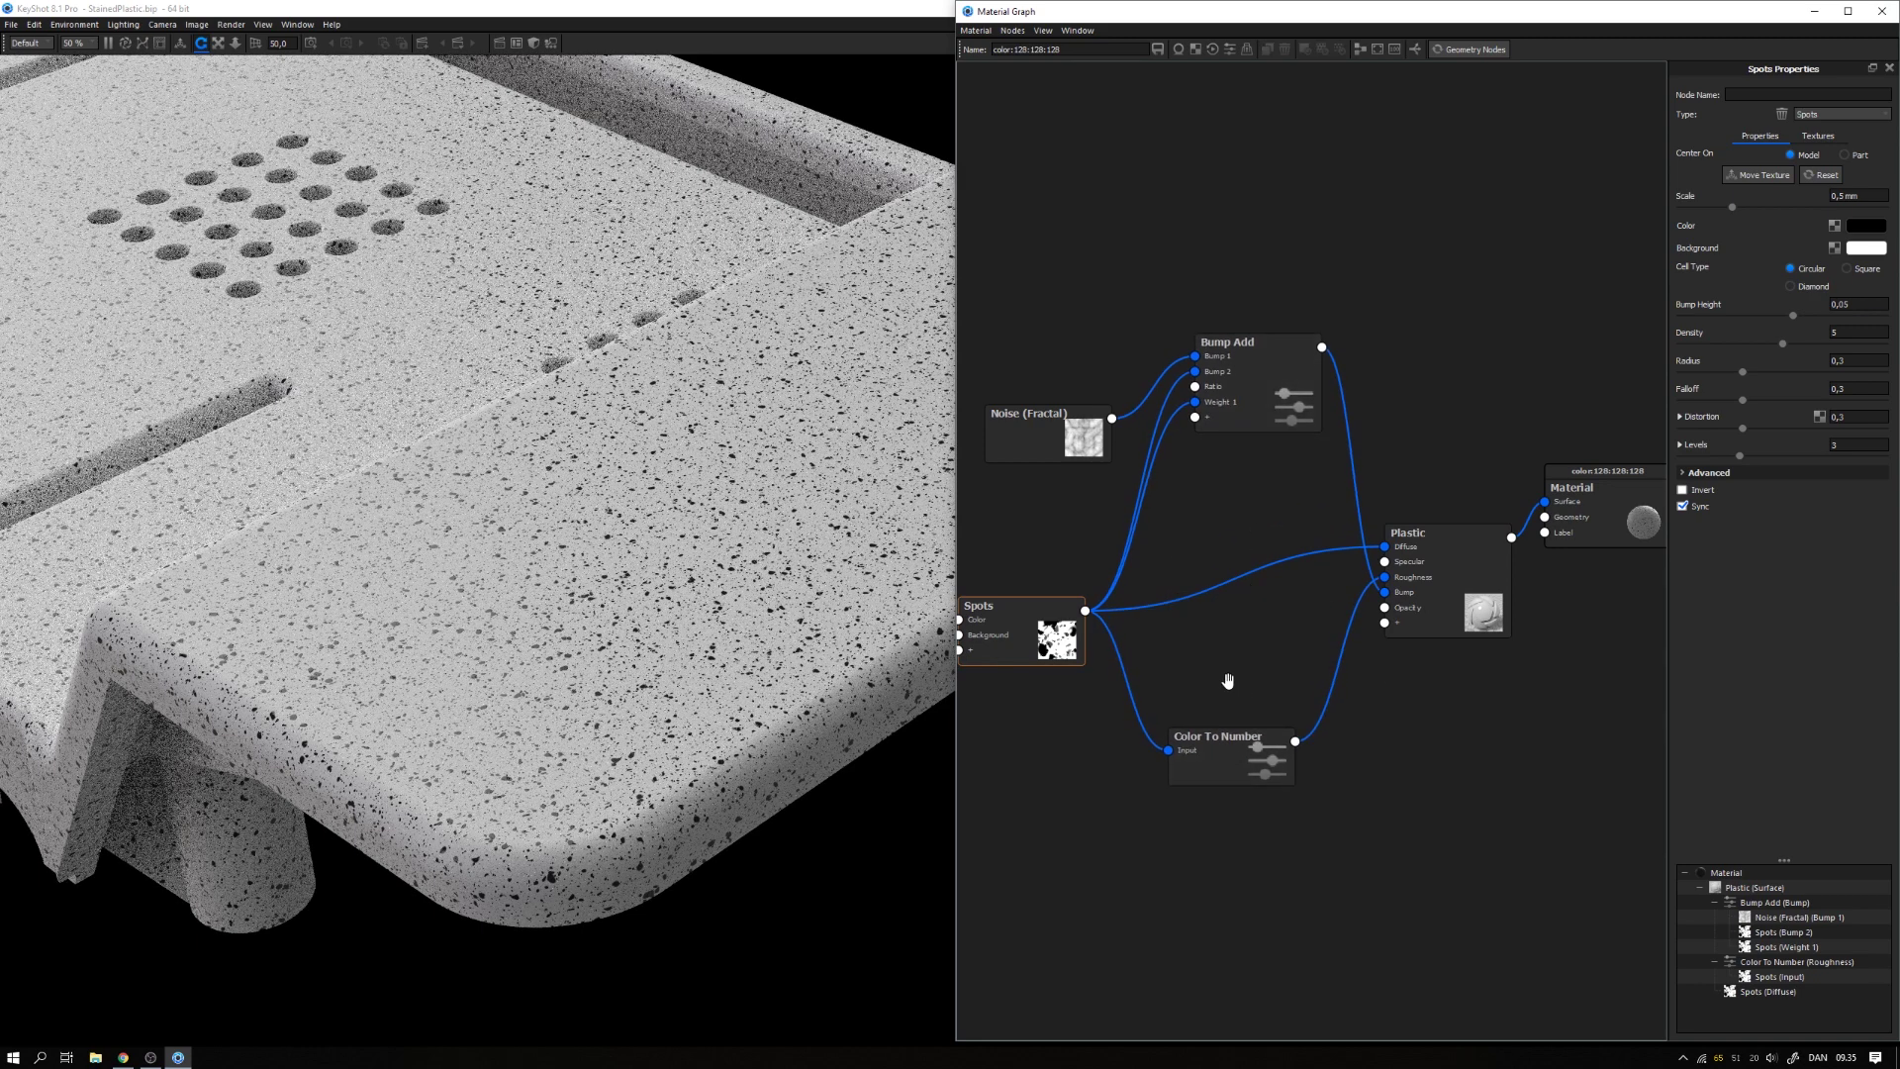
Step: Add a Color Gradient node mapped by Spots and feed it into the Plastic's Diffuse
right_click(1096, 859)
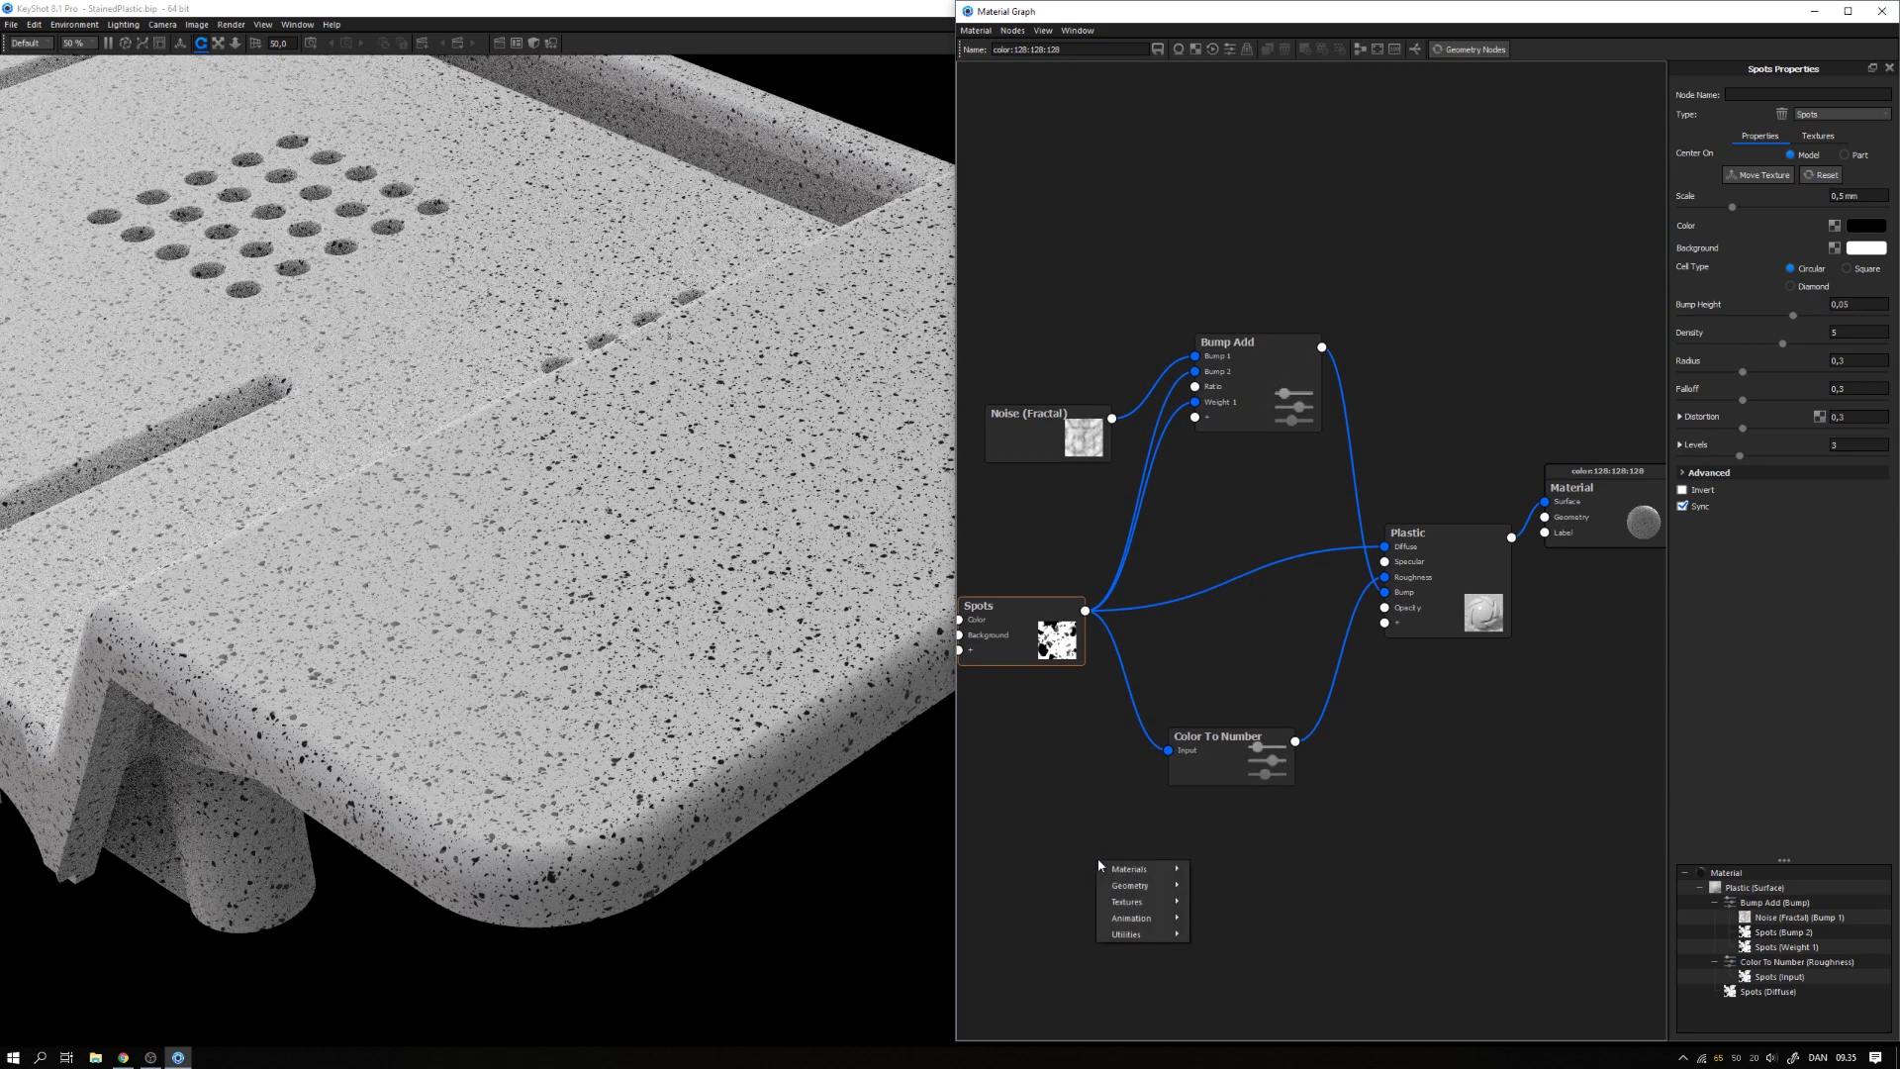
mouse_move(1133, 904)
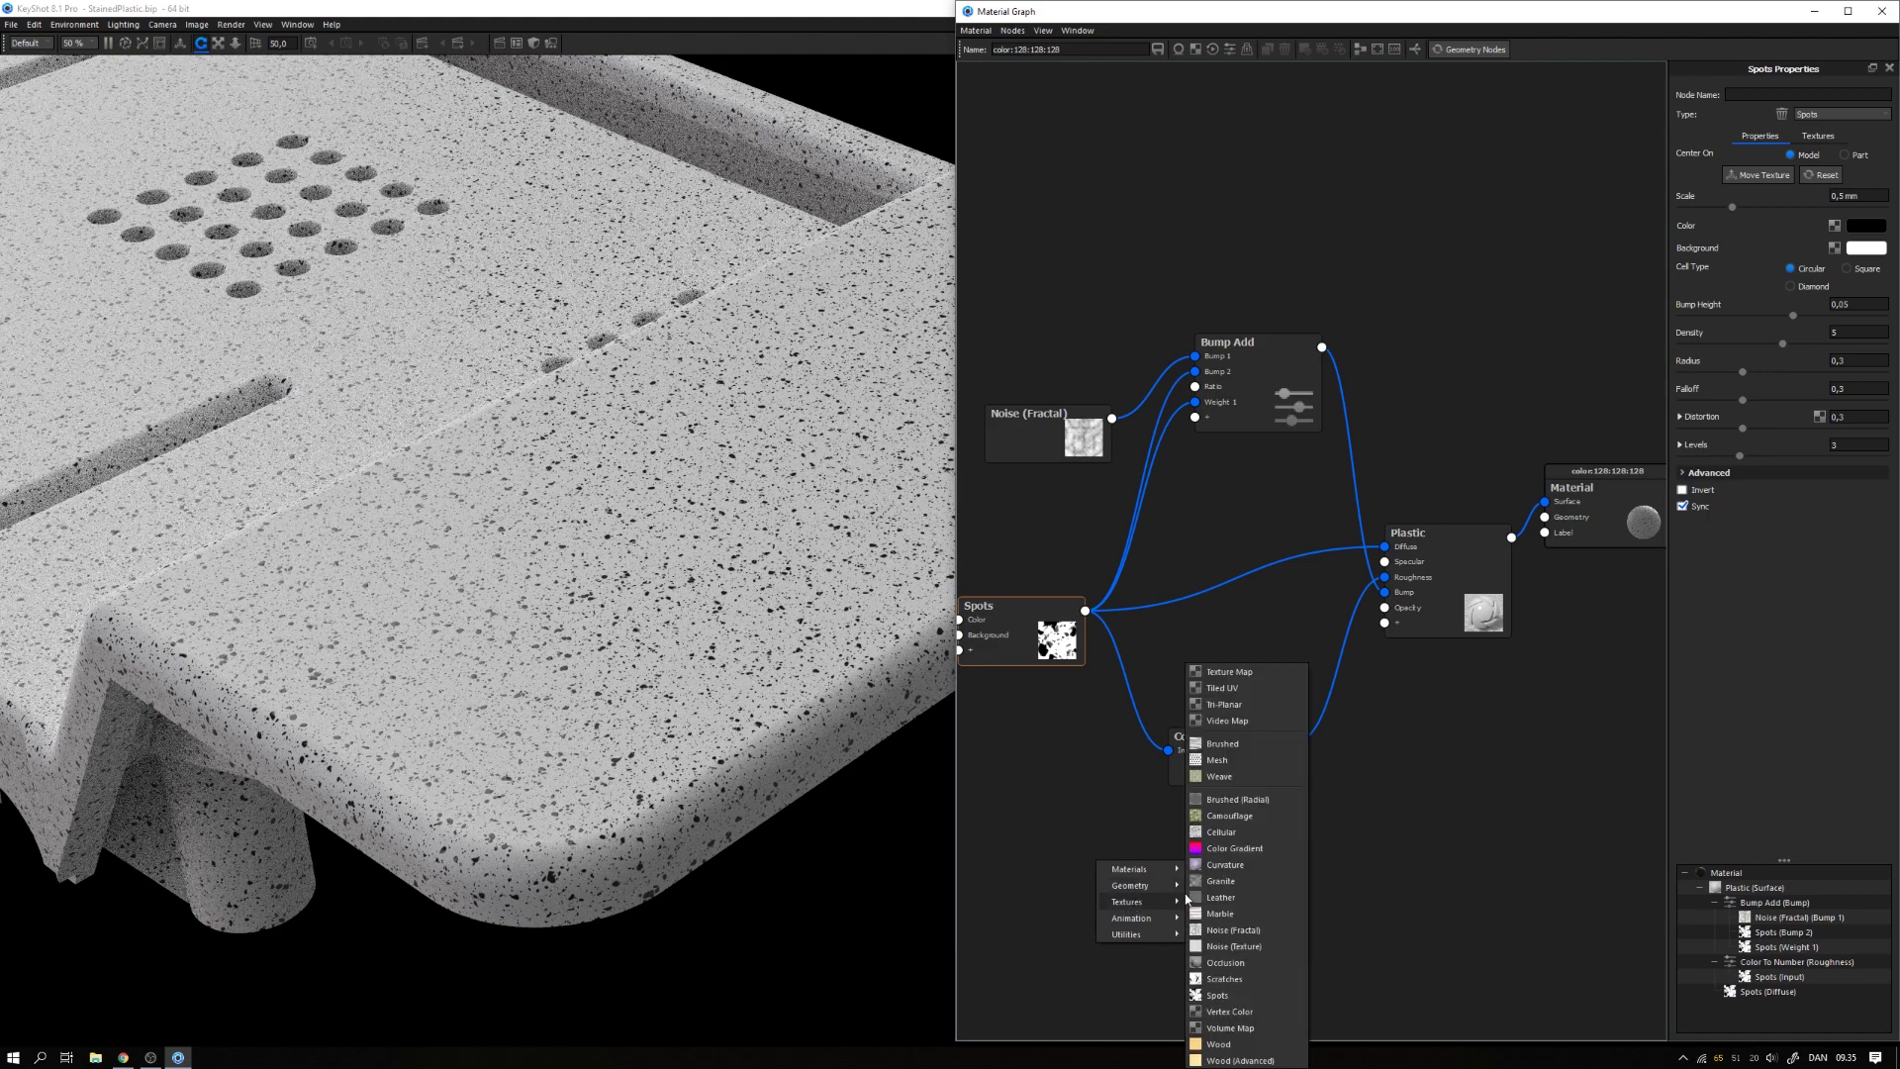
click(1234, 848)
drag(1207, 878, 1212, 638)
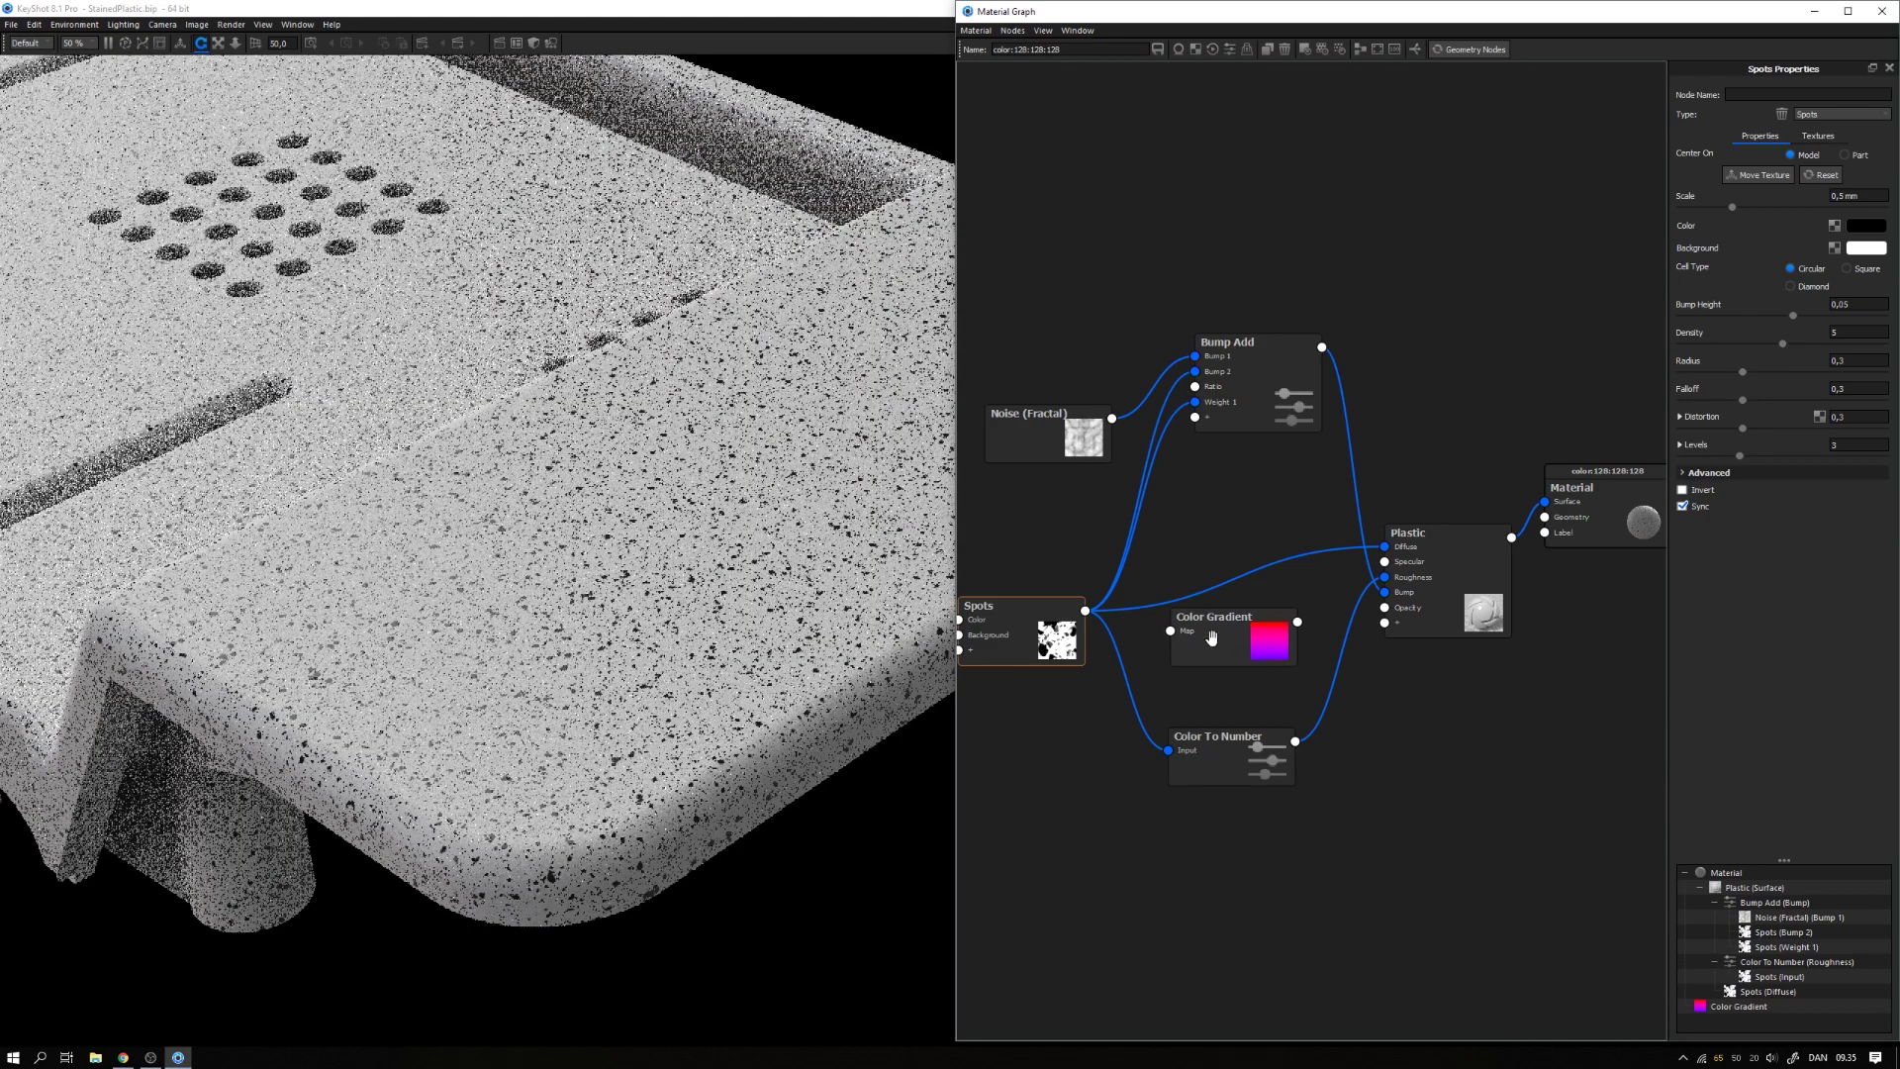
drag(1085, 611, 1385, 547)
drag(1215, 643, 1240, 591)
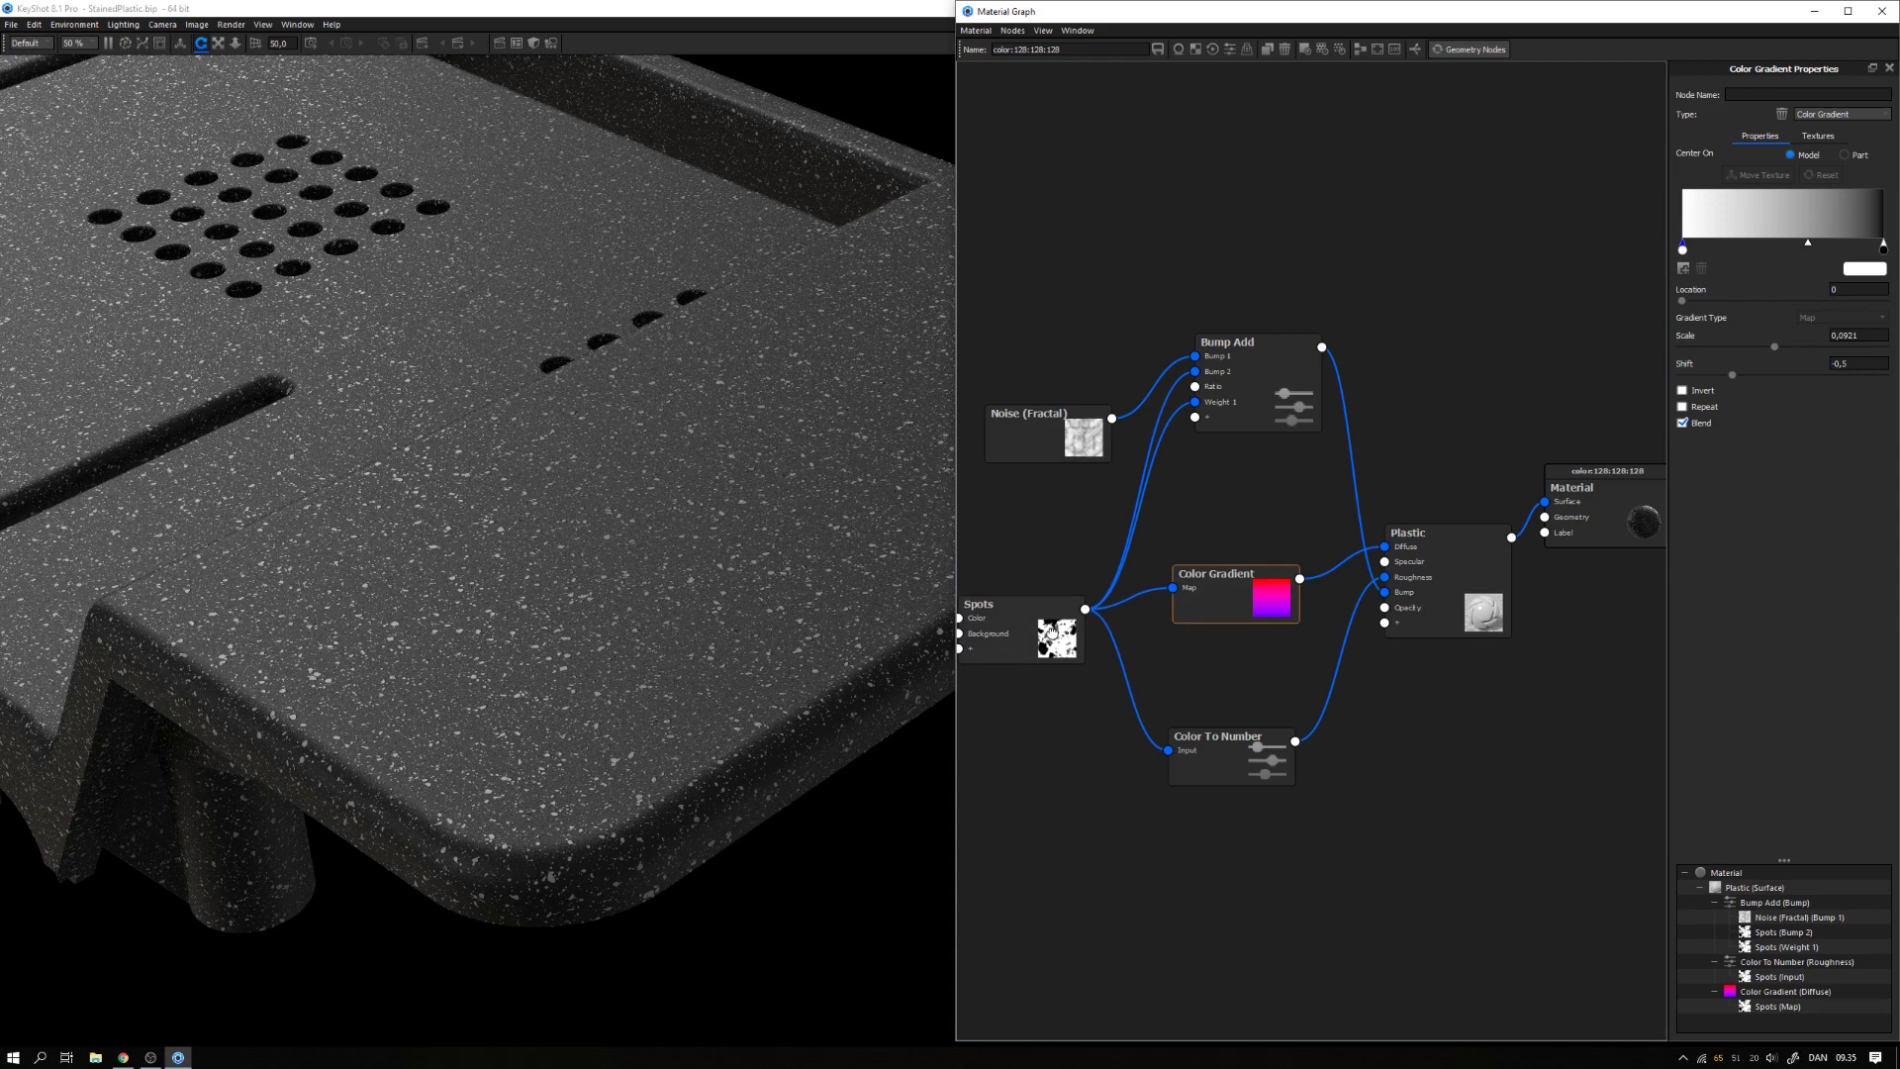
drag(1052, 634, 1052, 627)
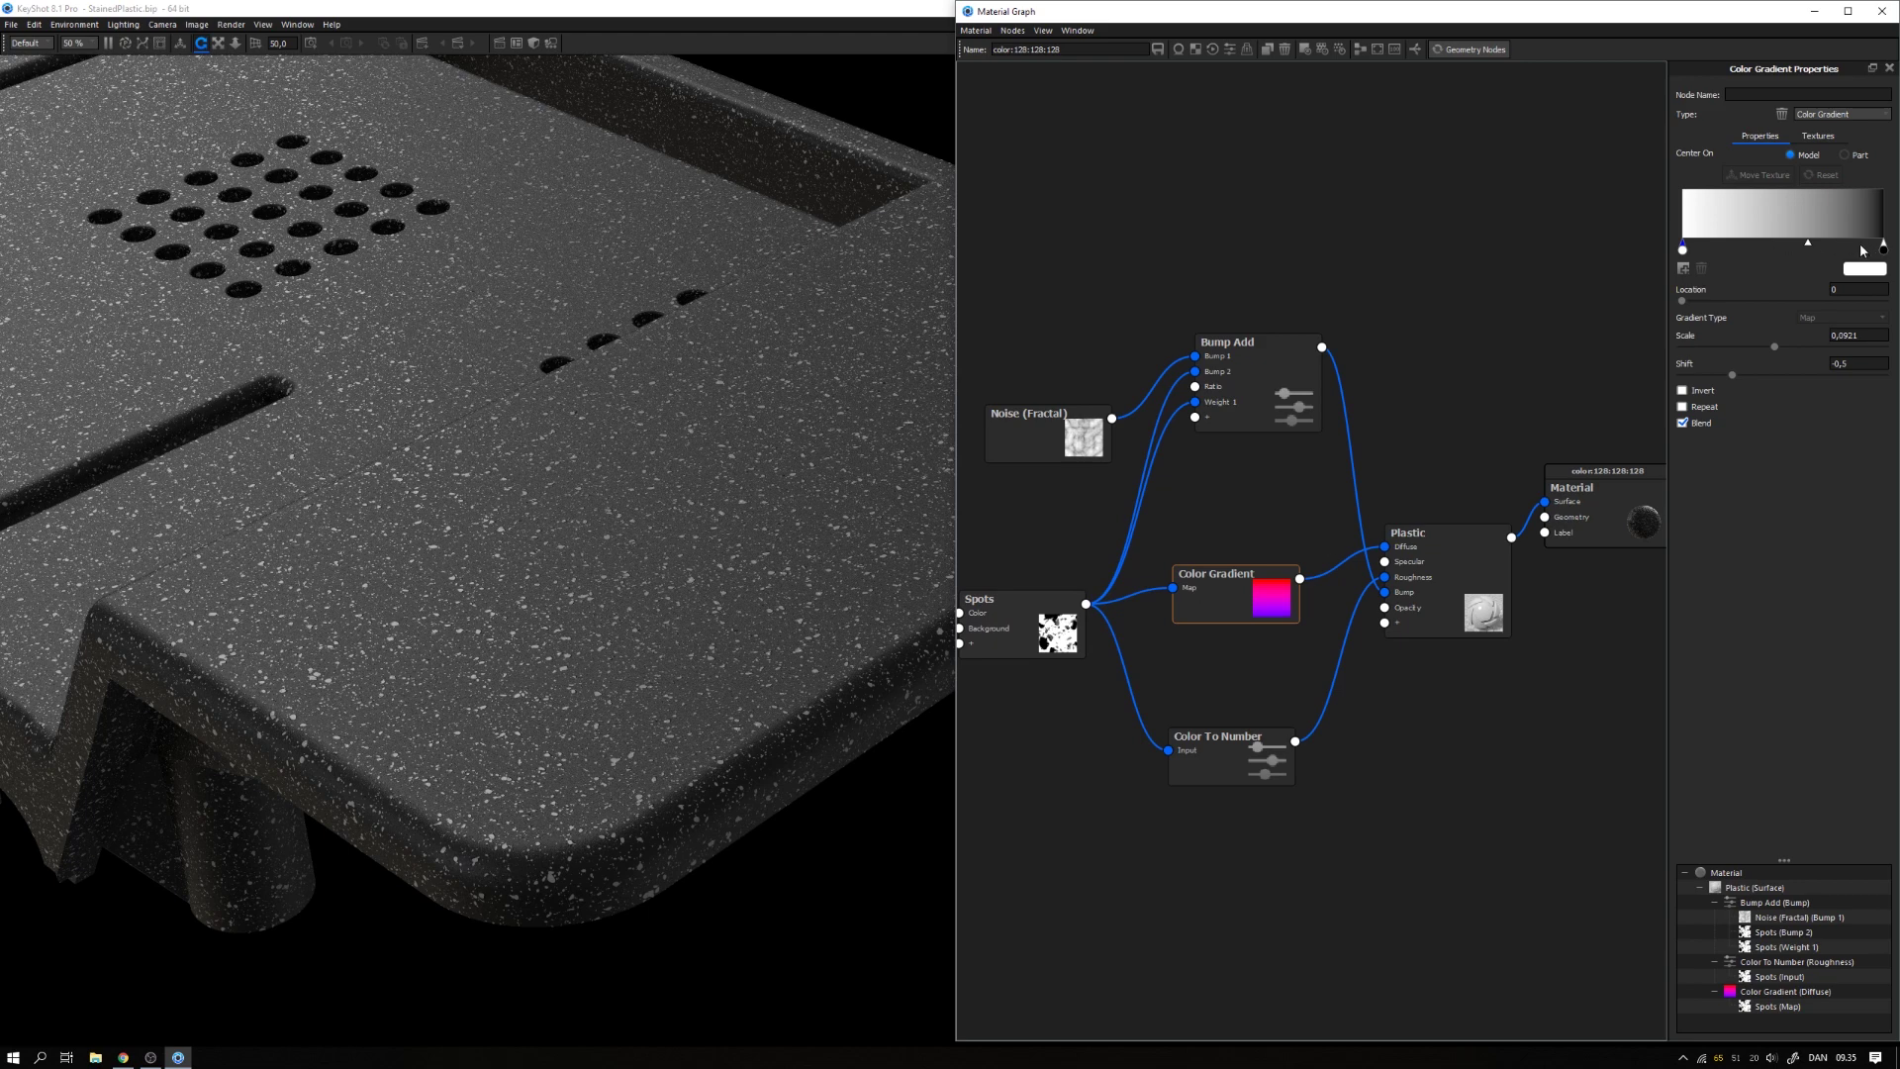
Step: Set the Color Gradient's left stop to black
double_click(1683, 251)
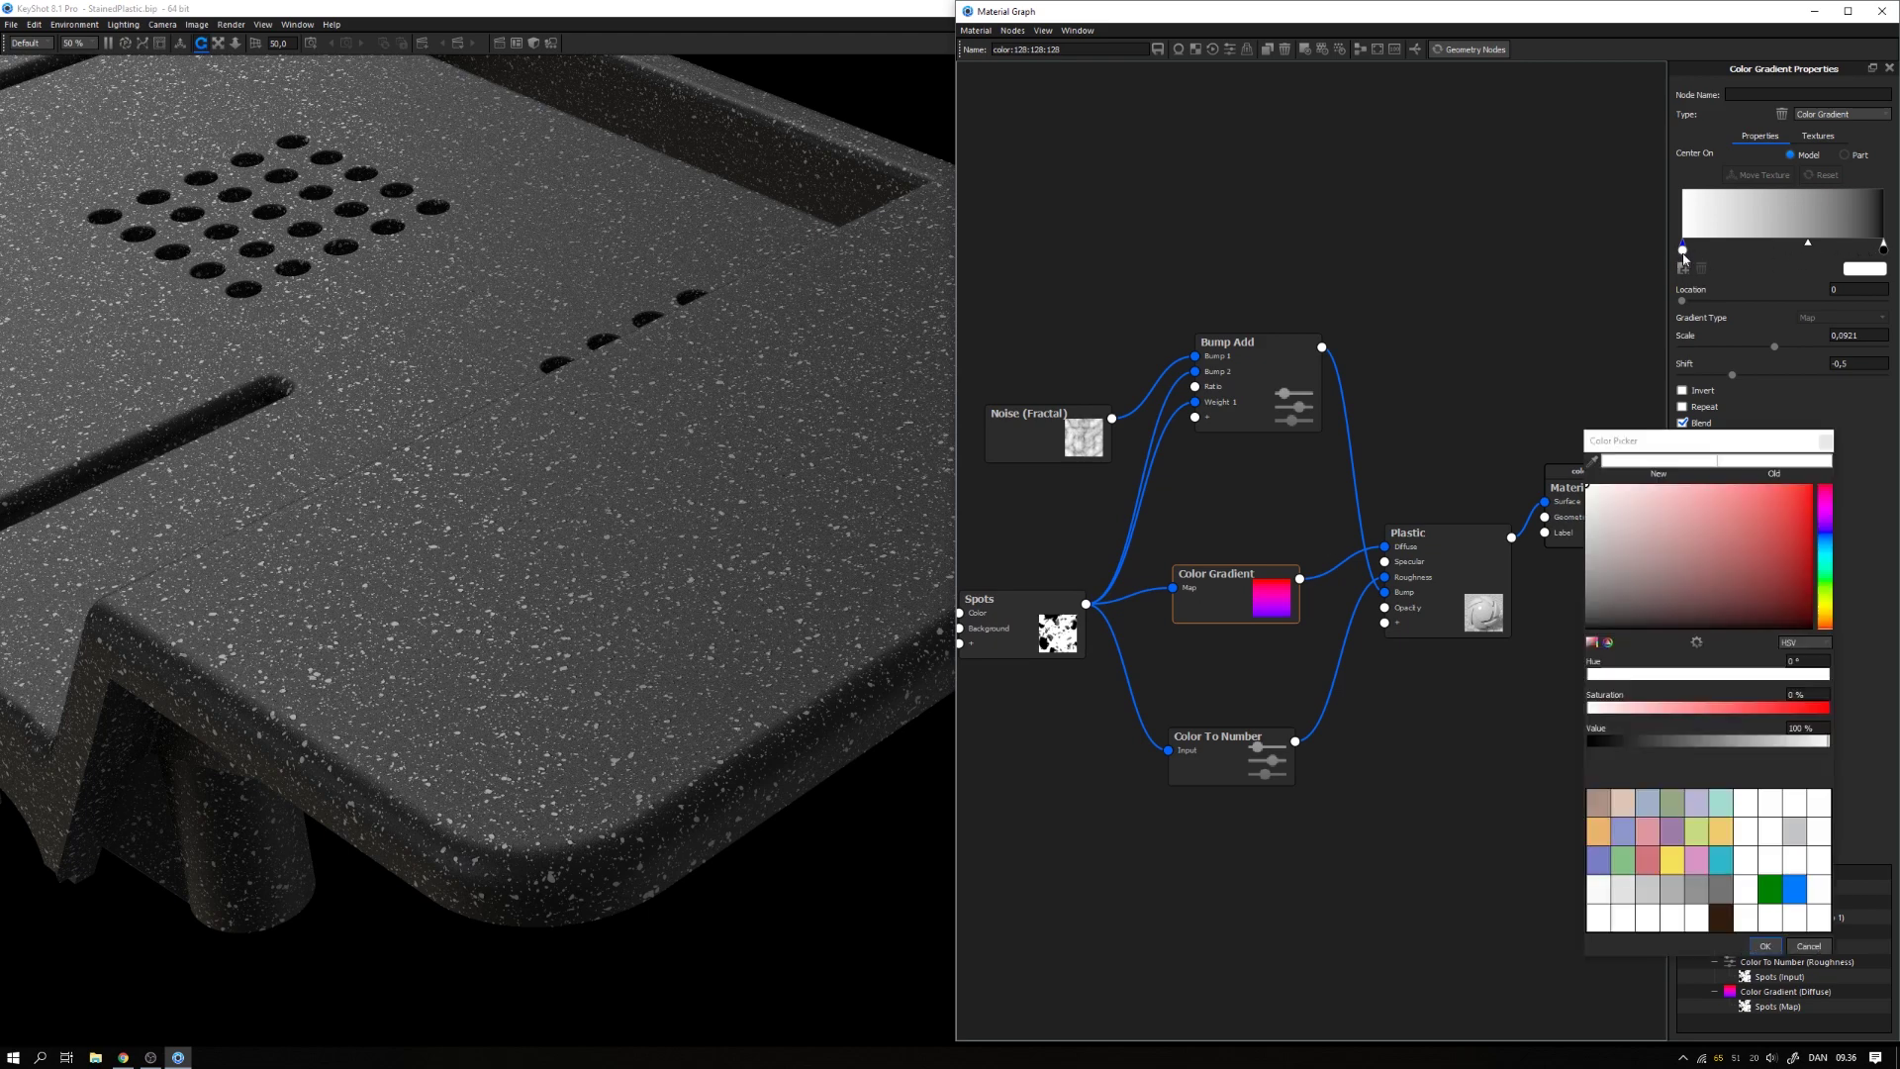
drag(1642, 599, 1559, 654)
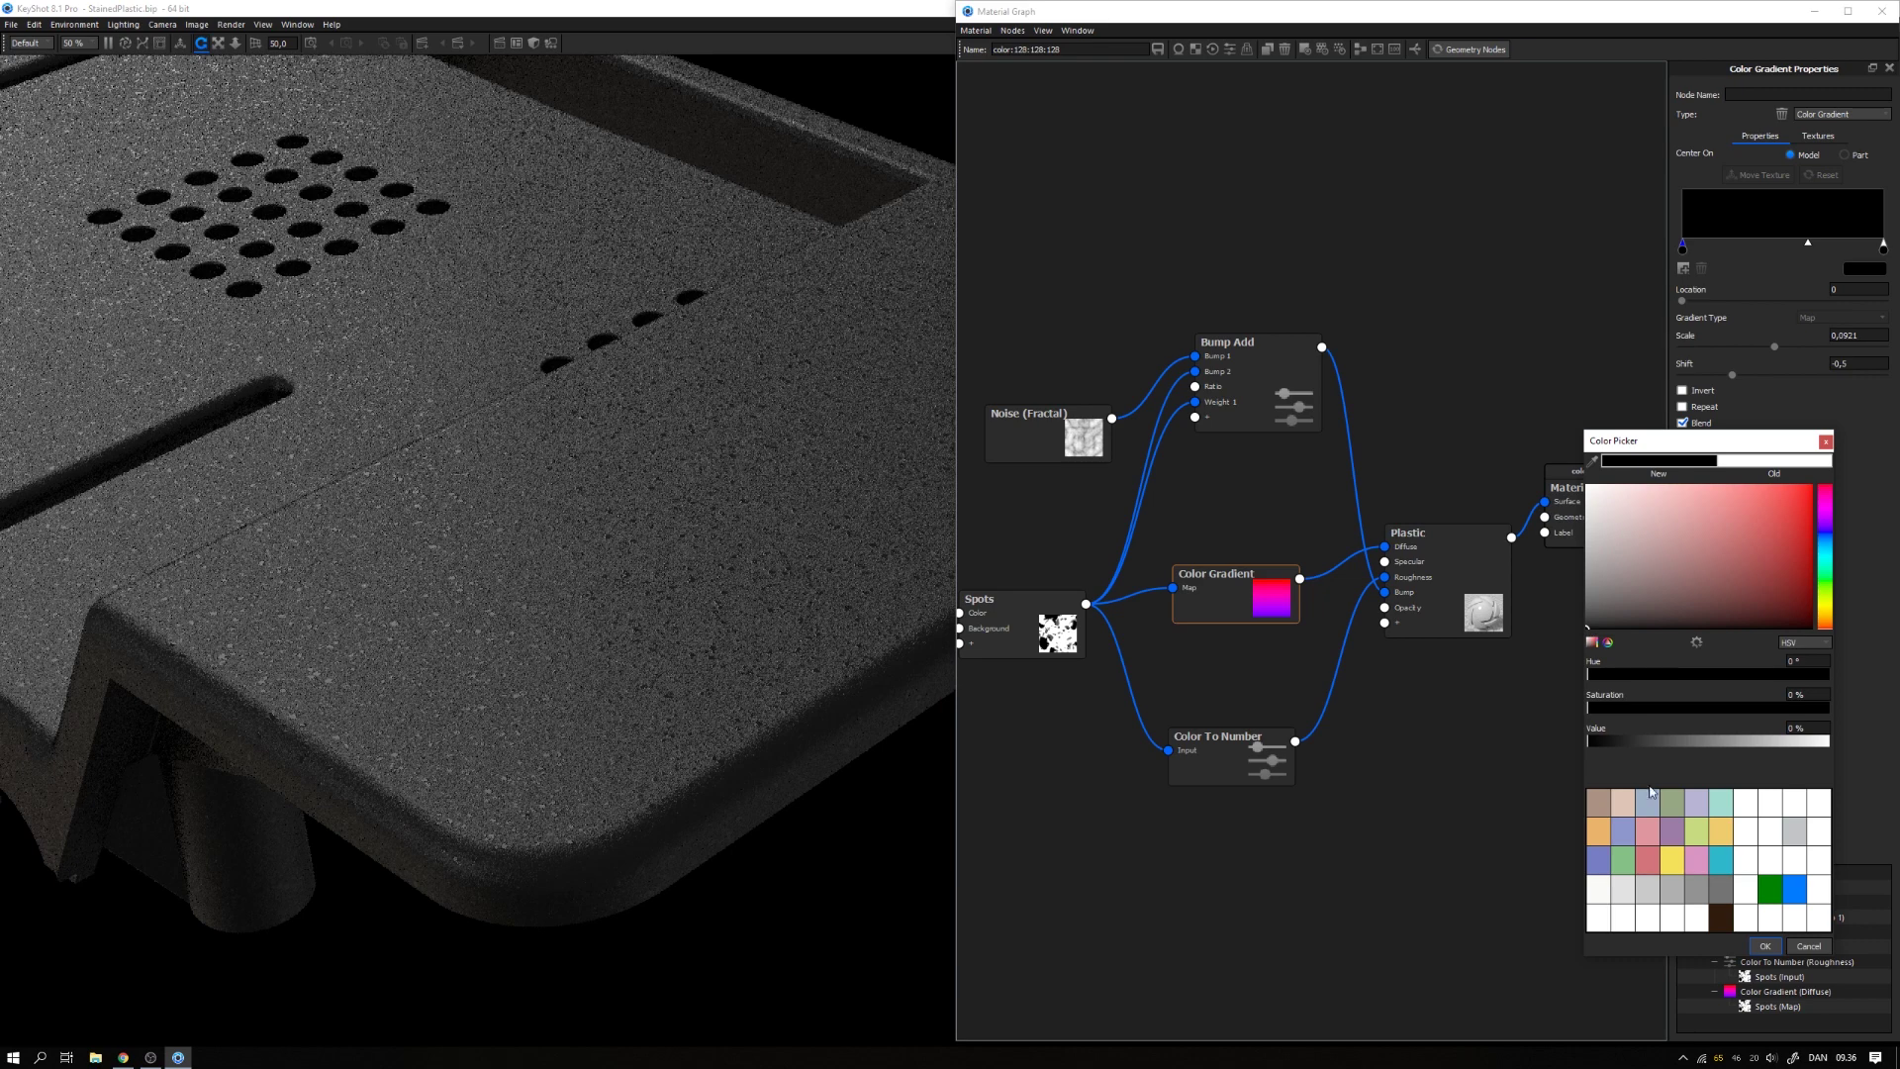
click(1764, 946)
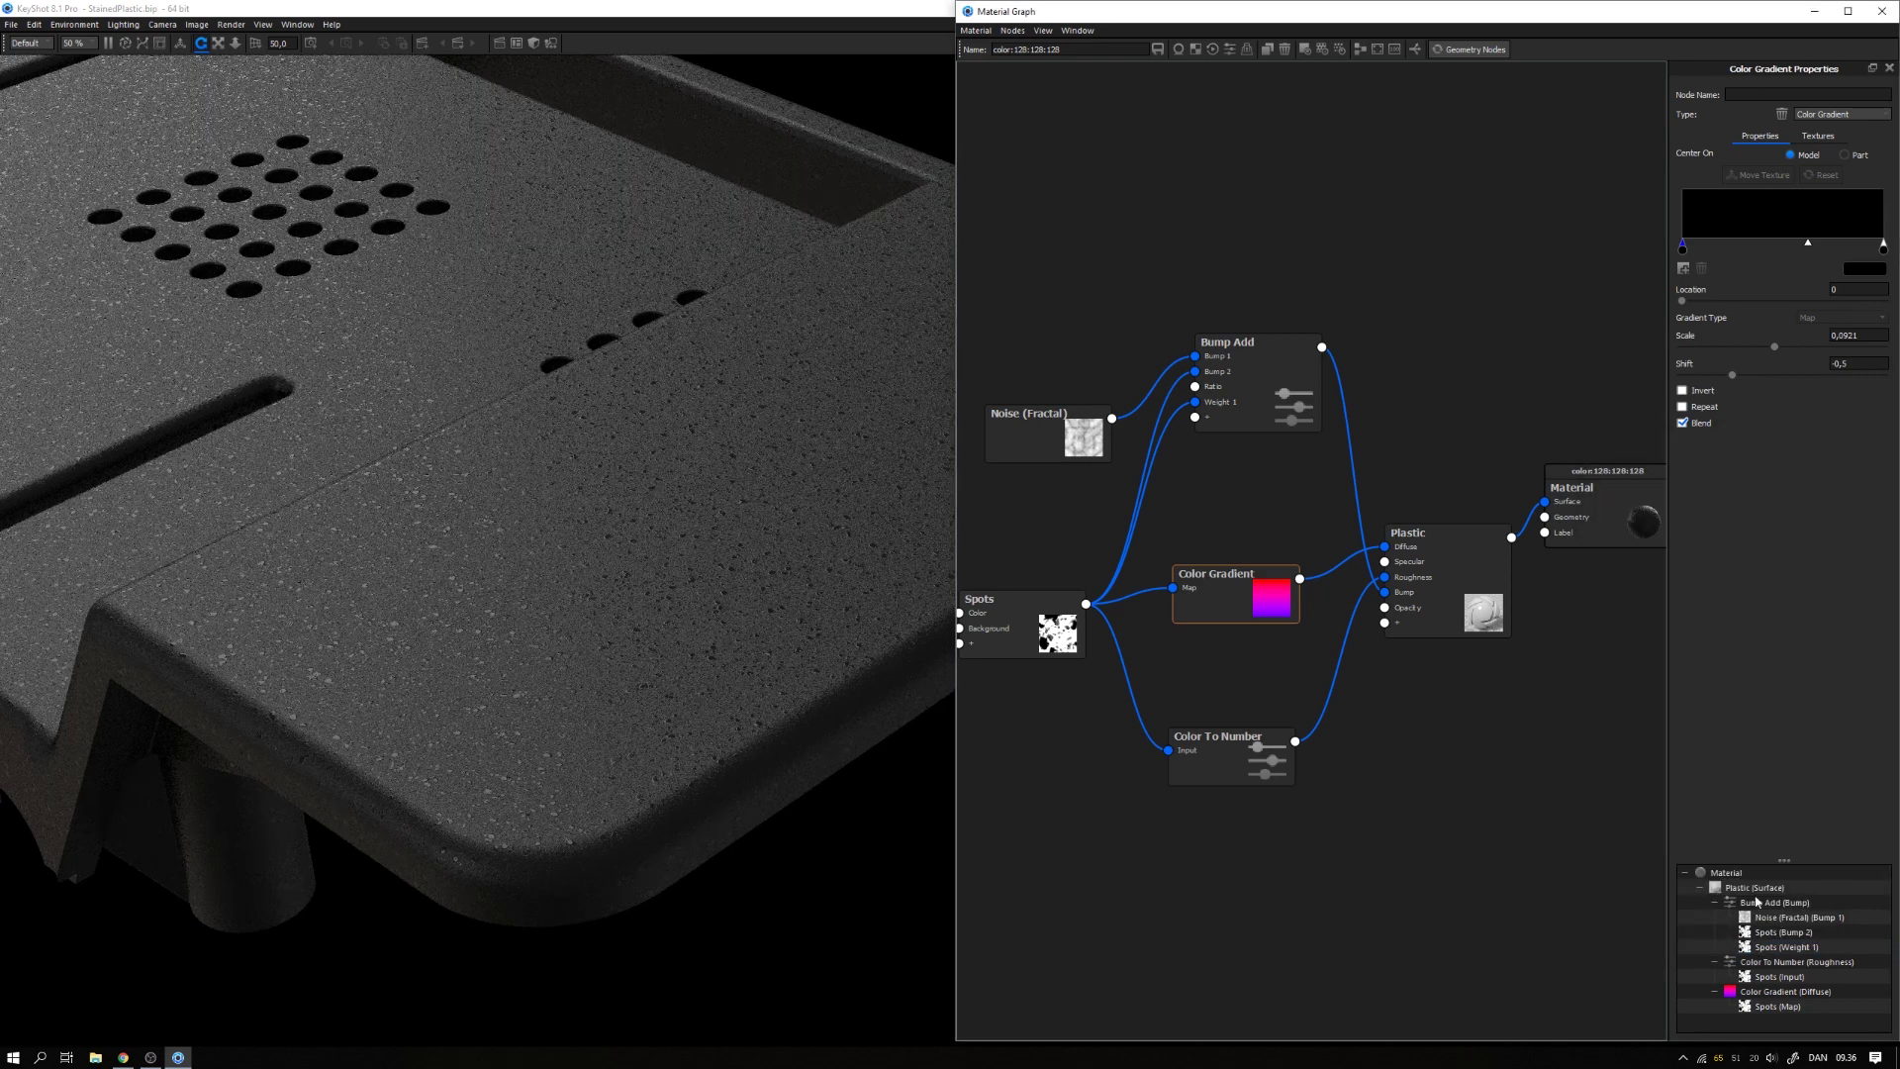
Step: Make the right stop a dark blue-tinted grey (hue 236°, saturation 8%, value 7%) and check it against the reference
double_click(1885, 250)
drag(1610, 744, 1775, 743)
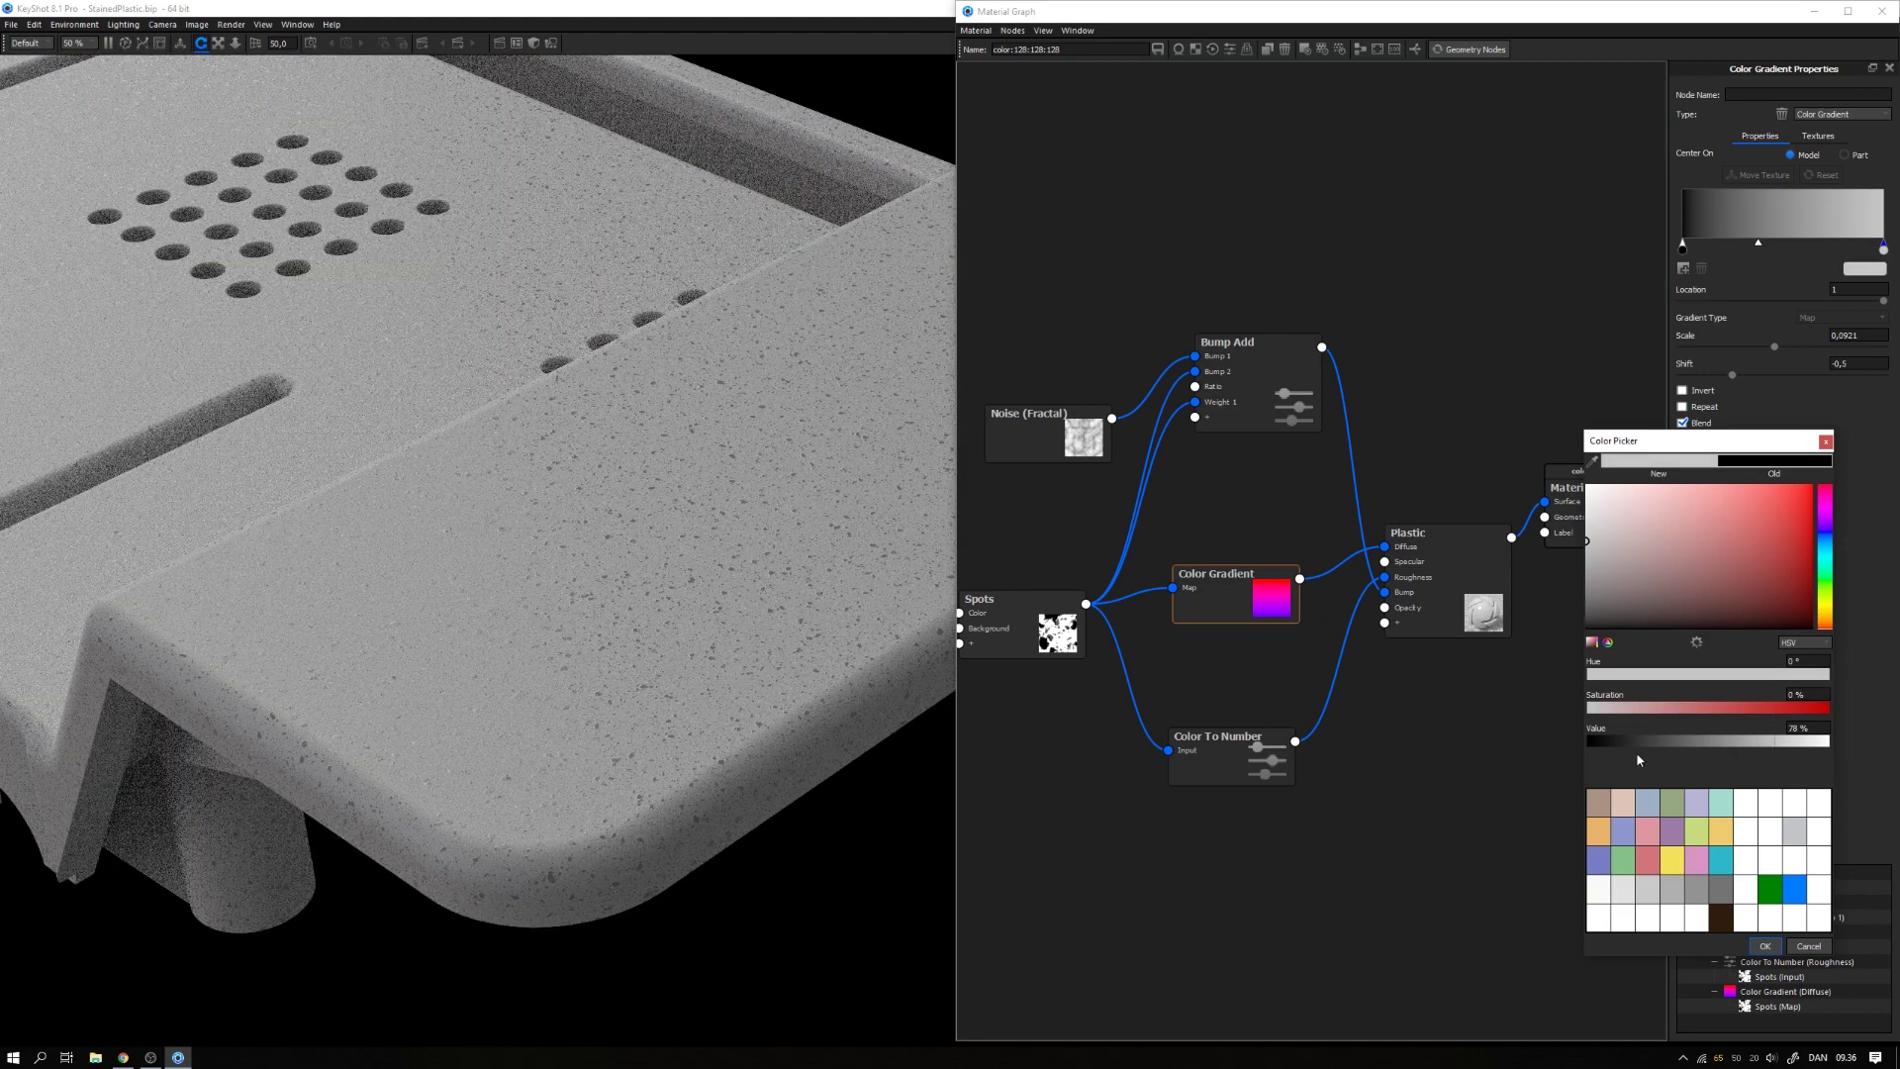
drag(1639, 754, 1613, 744)
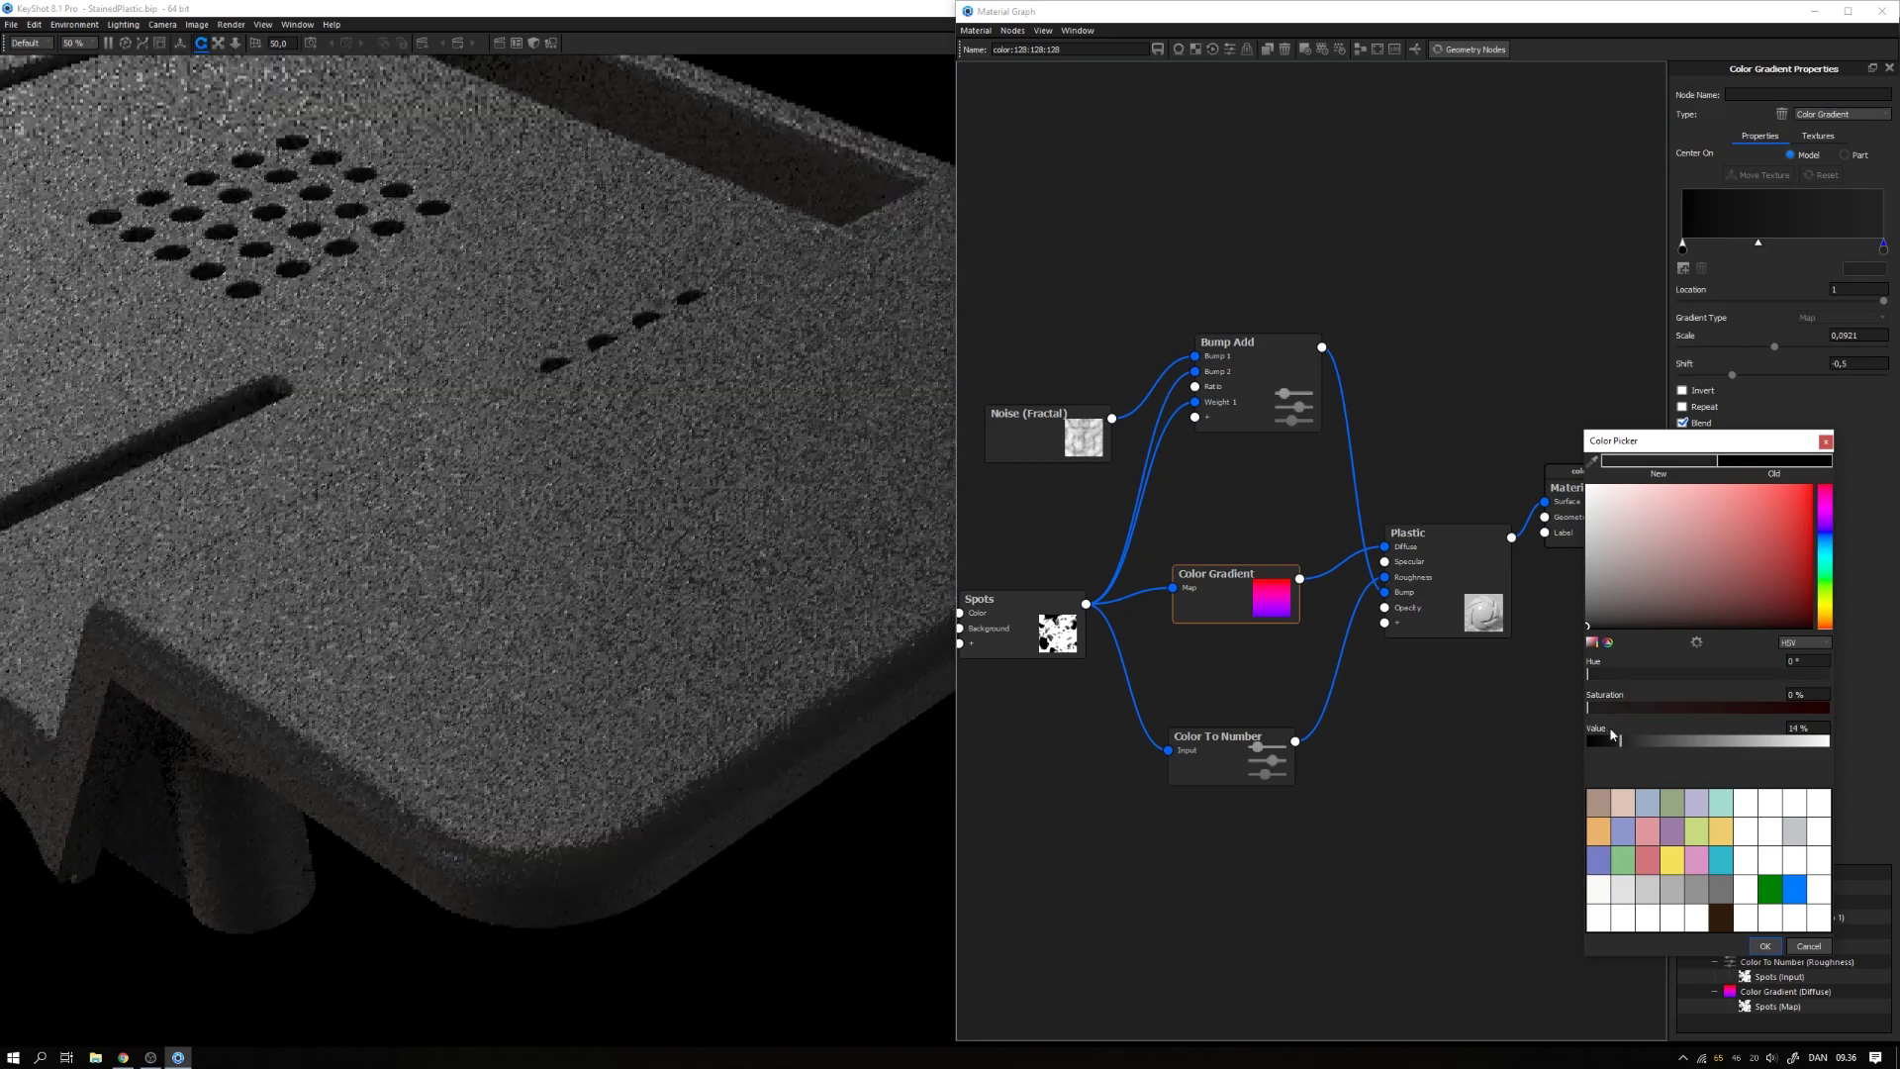
drag(1597, 708, 1648, 712)
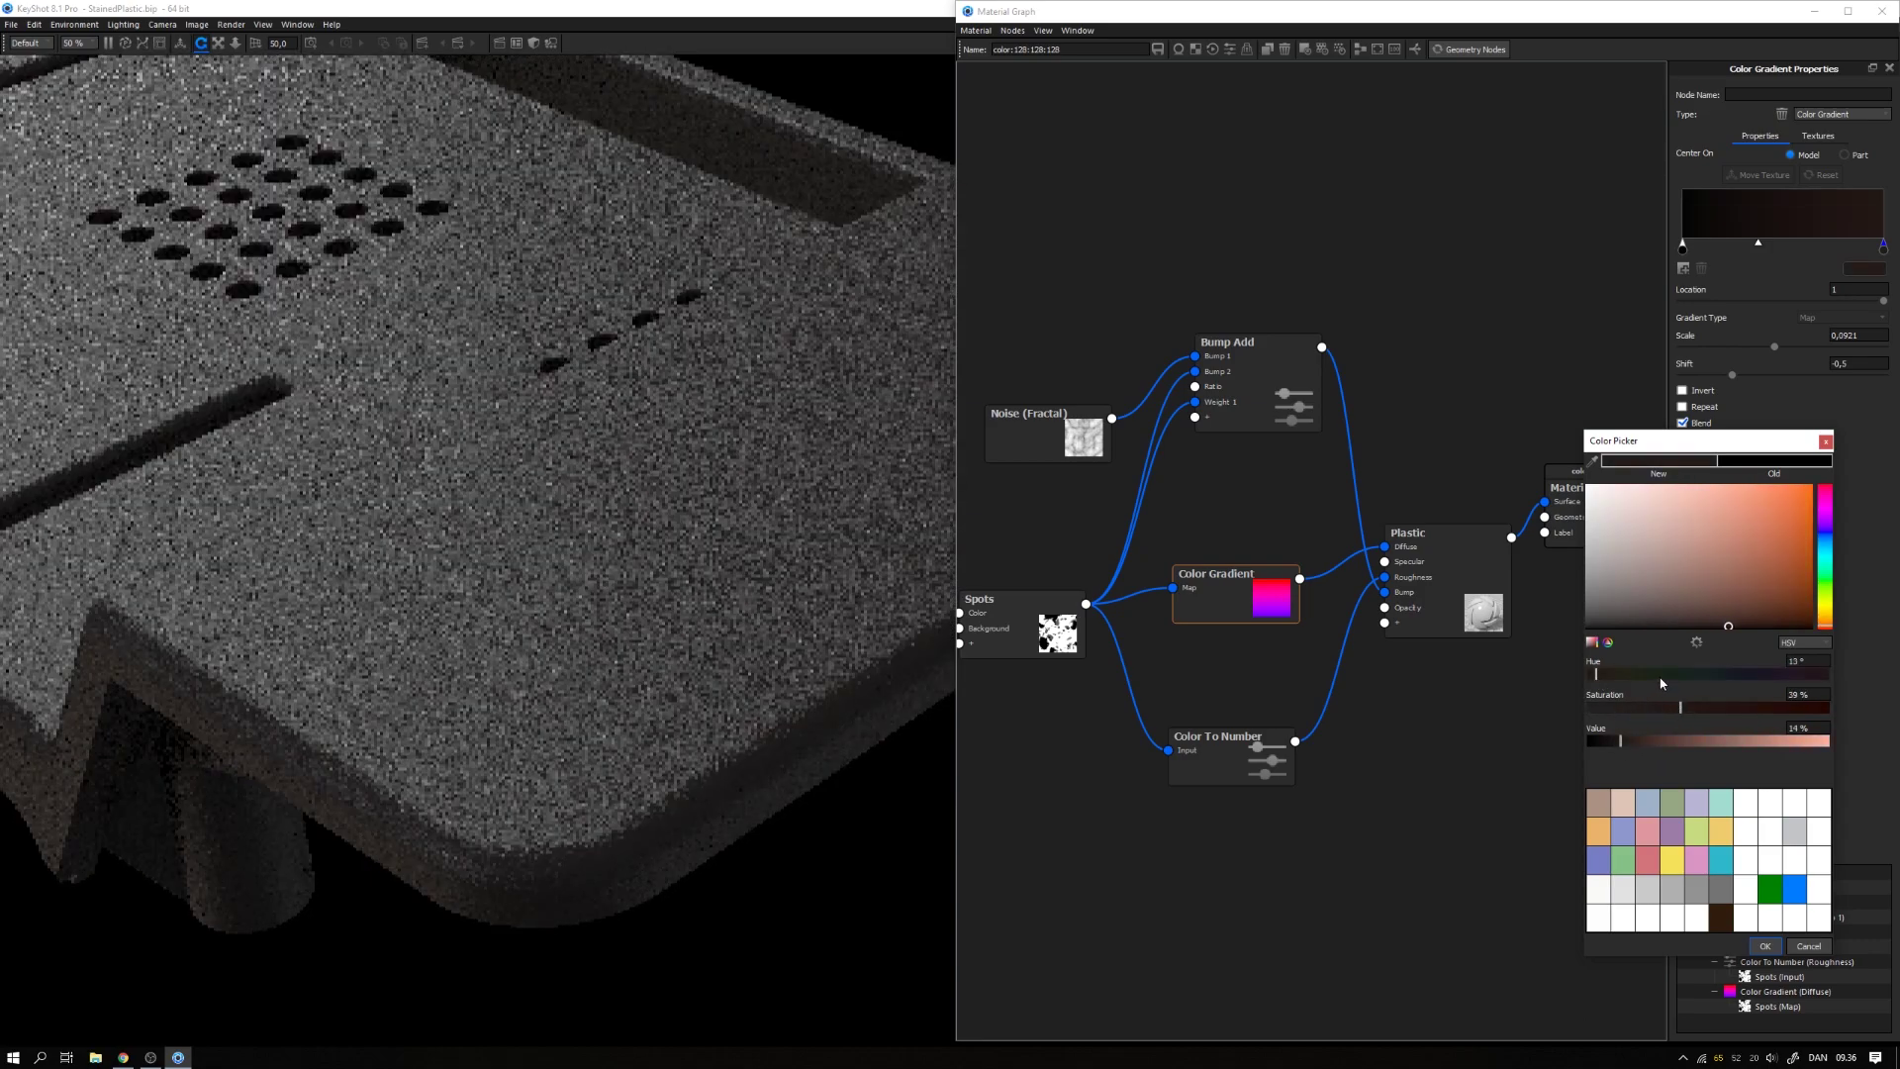
click(1824, 534)
click(1783, 612)
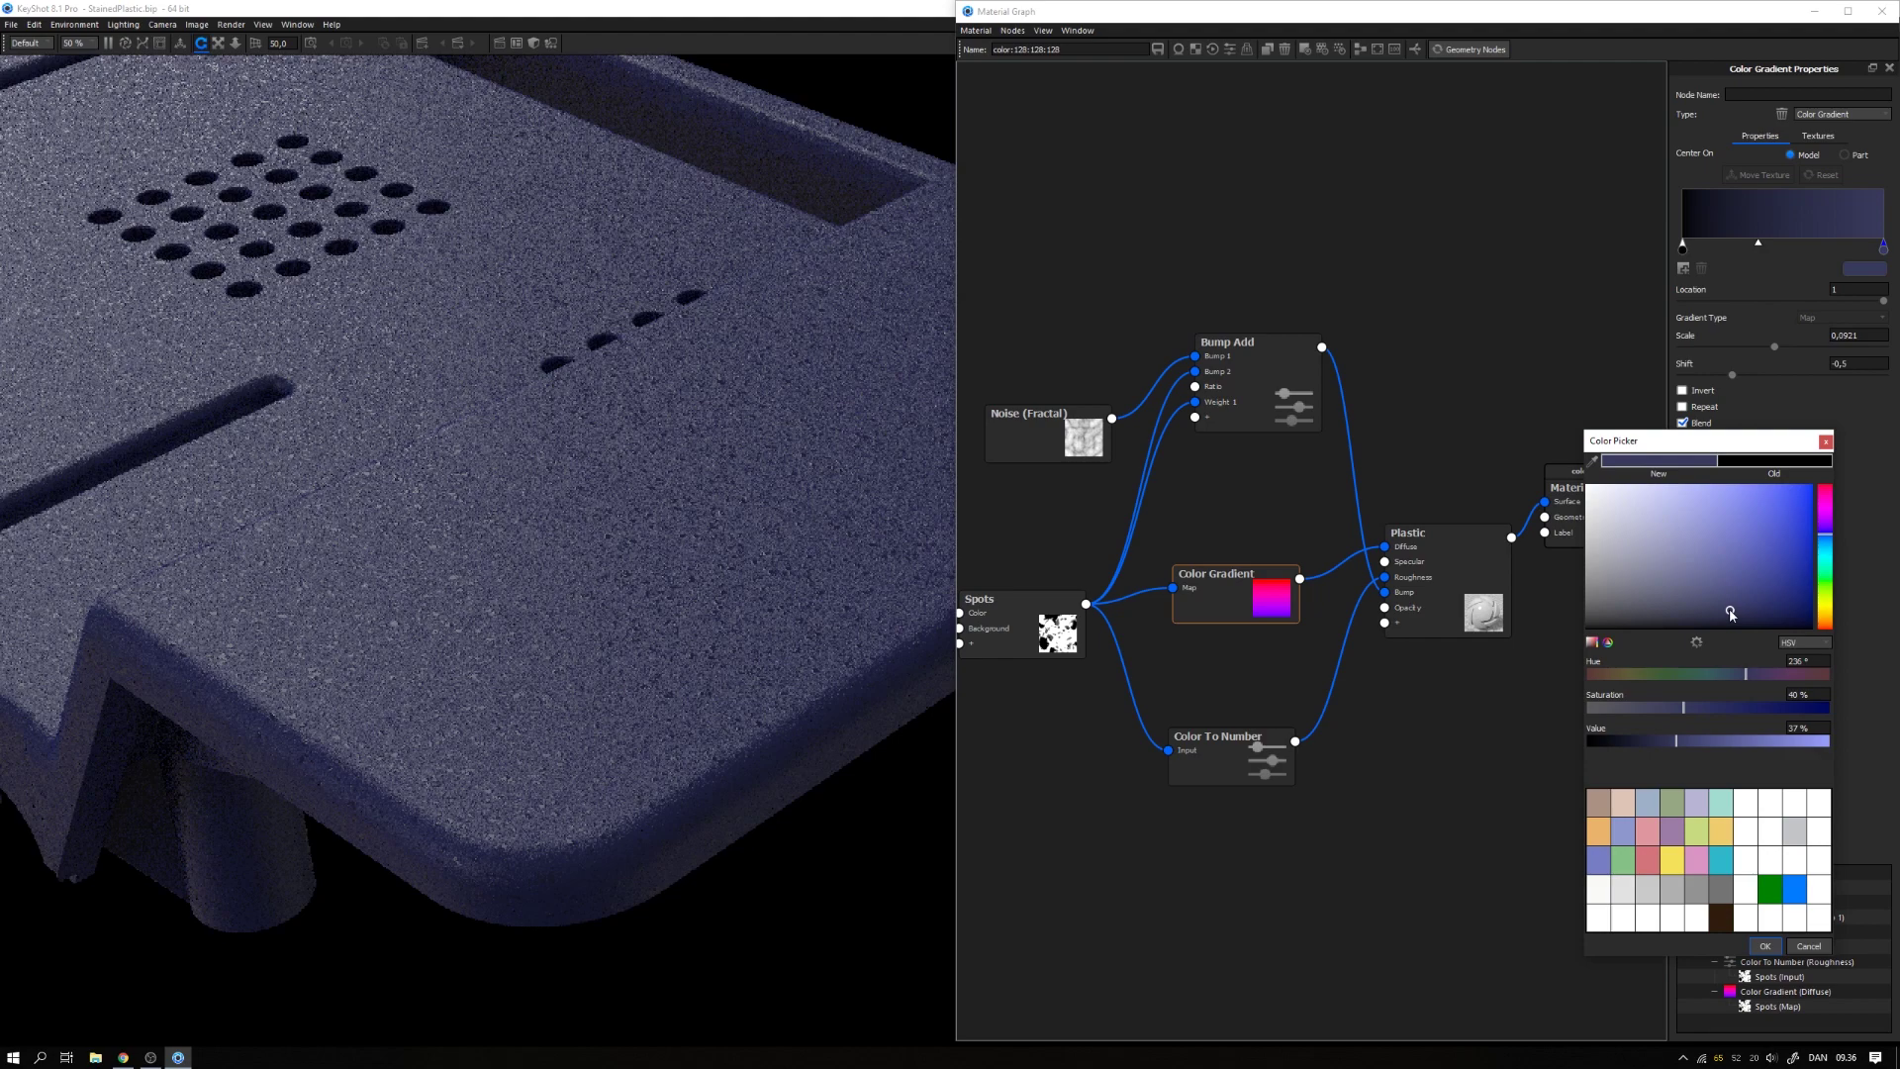
drag(1653, 711, 1603, 742)
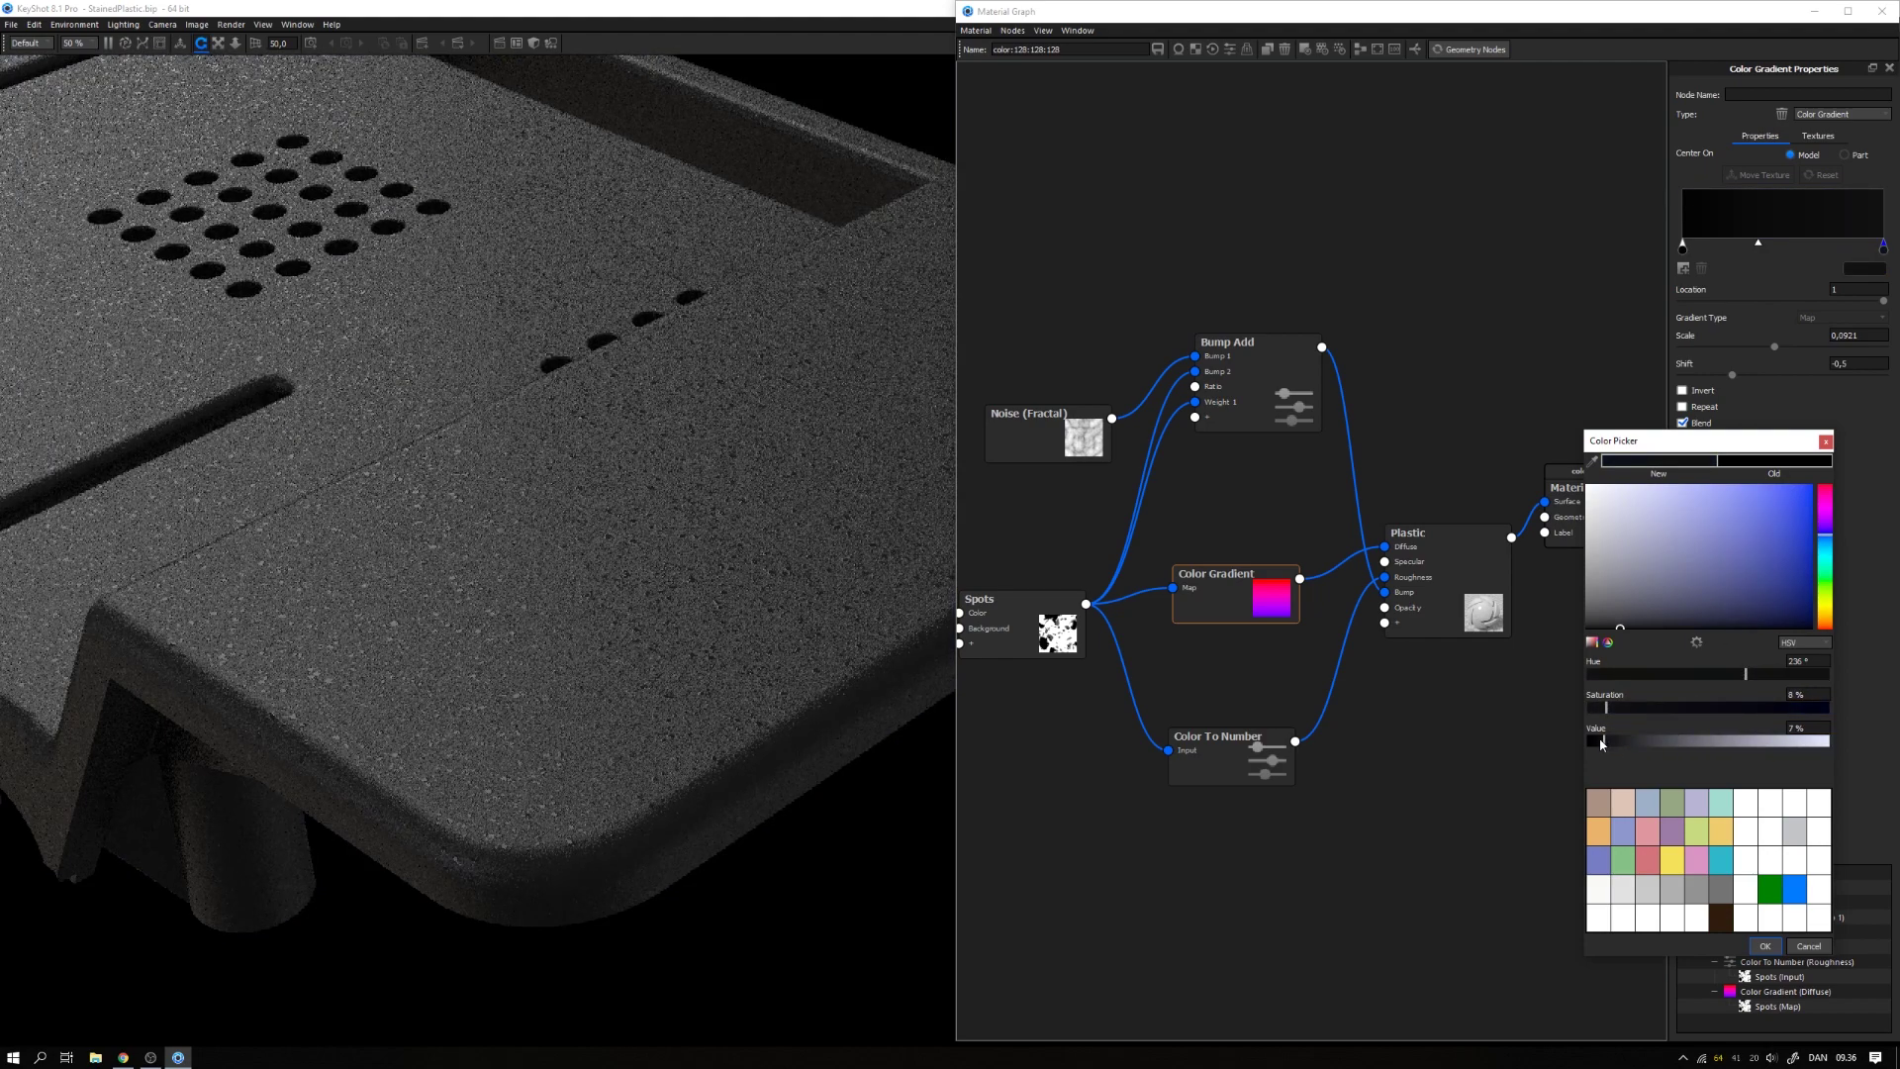
click(122, 1057)
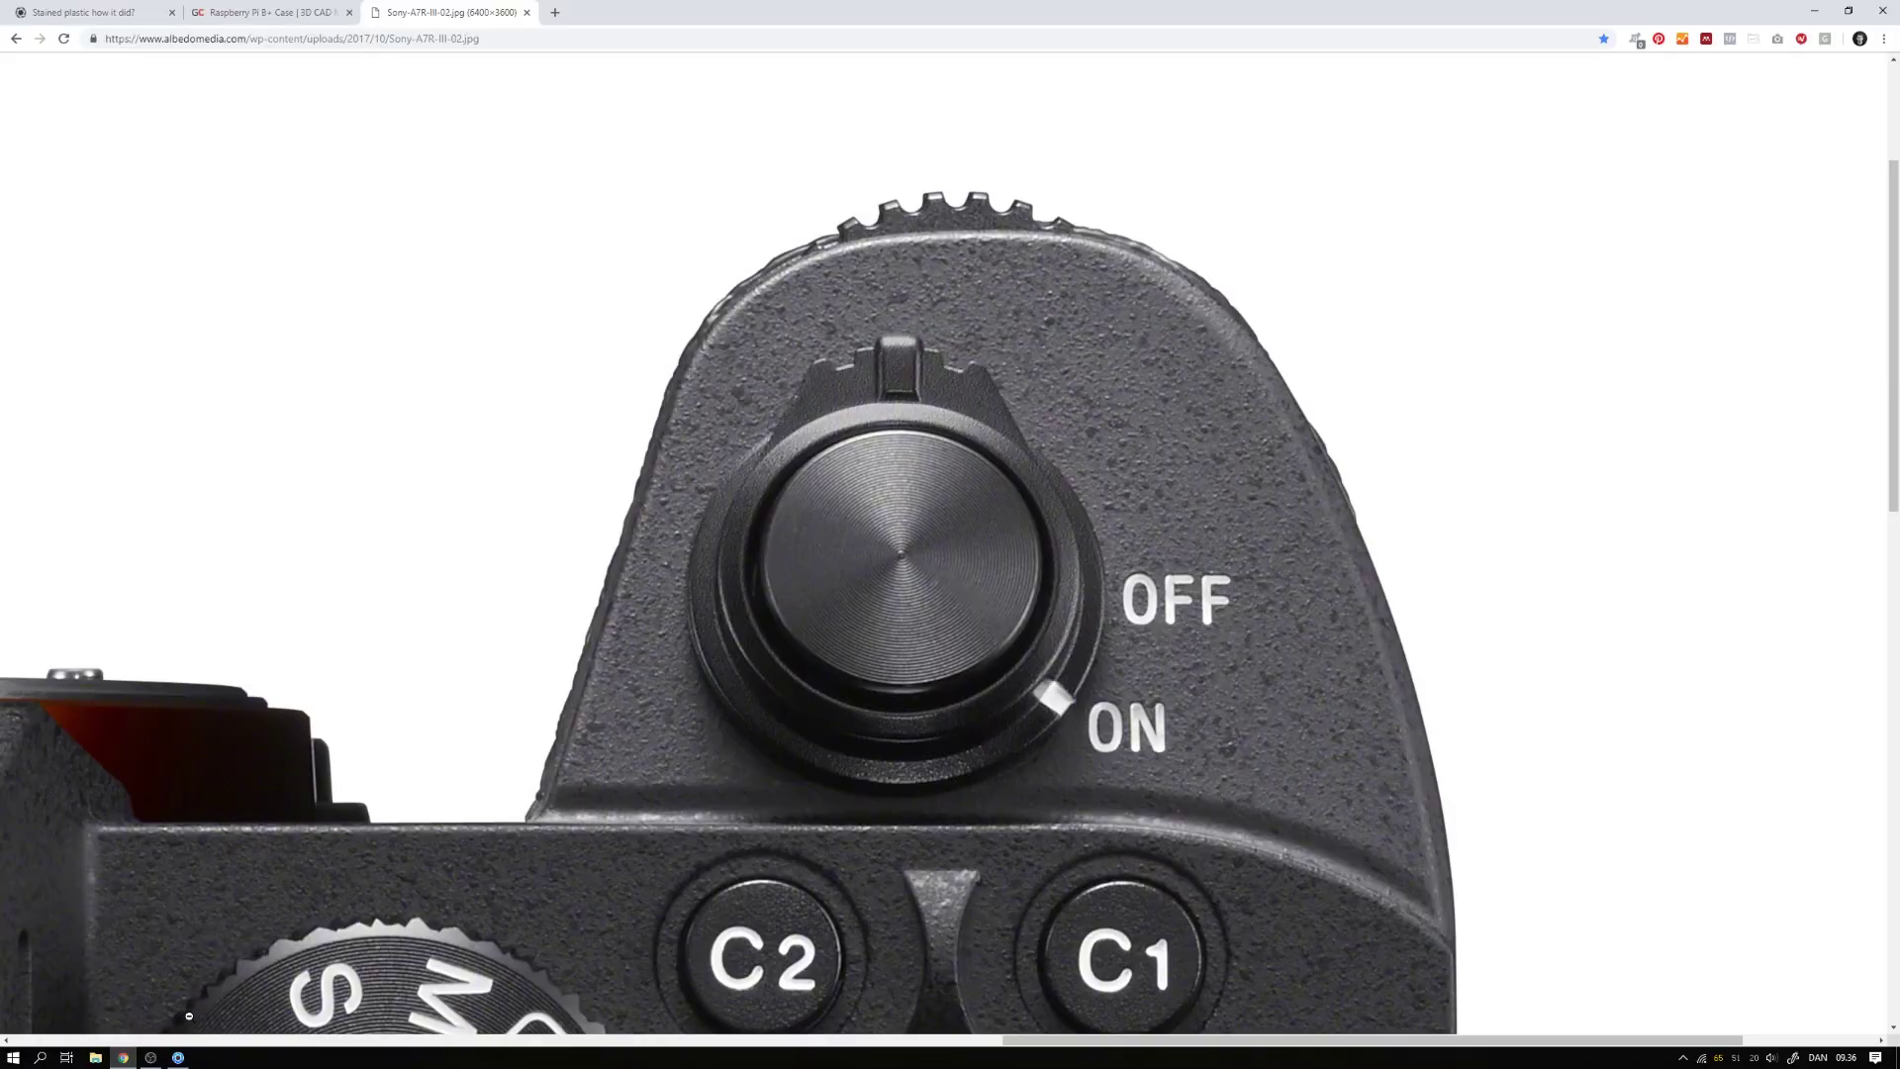
click(178, 1057)
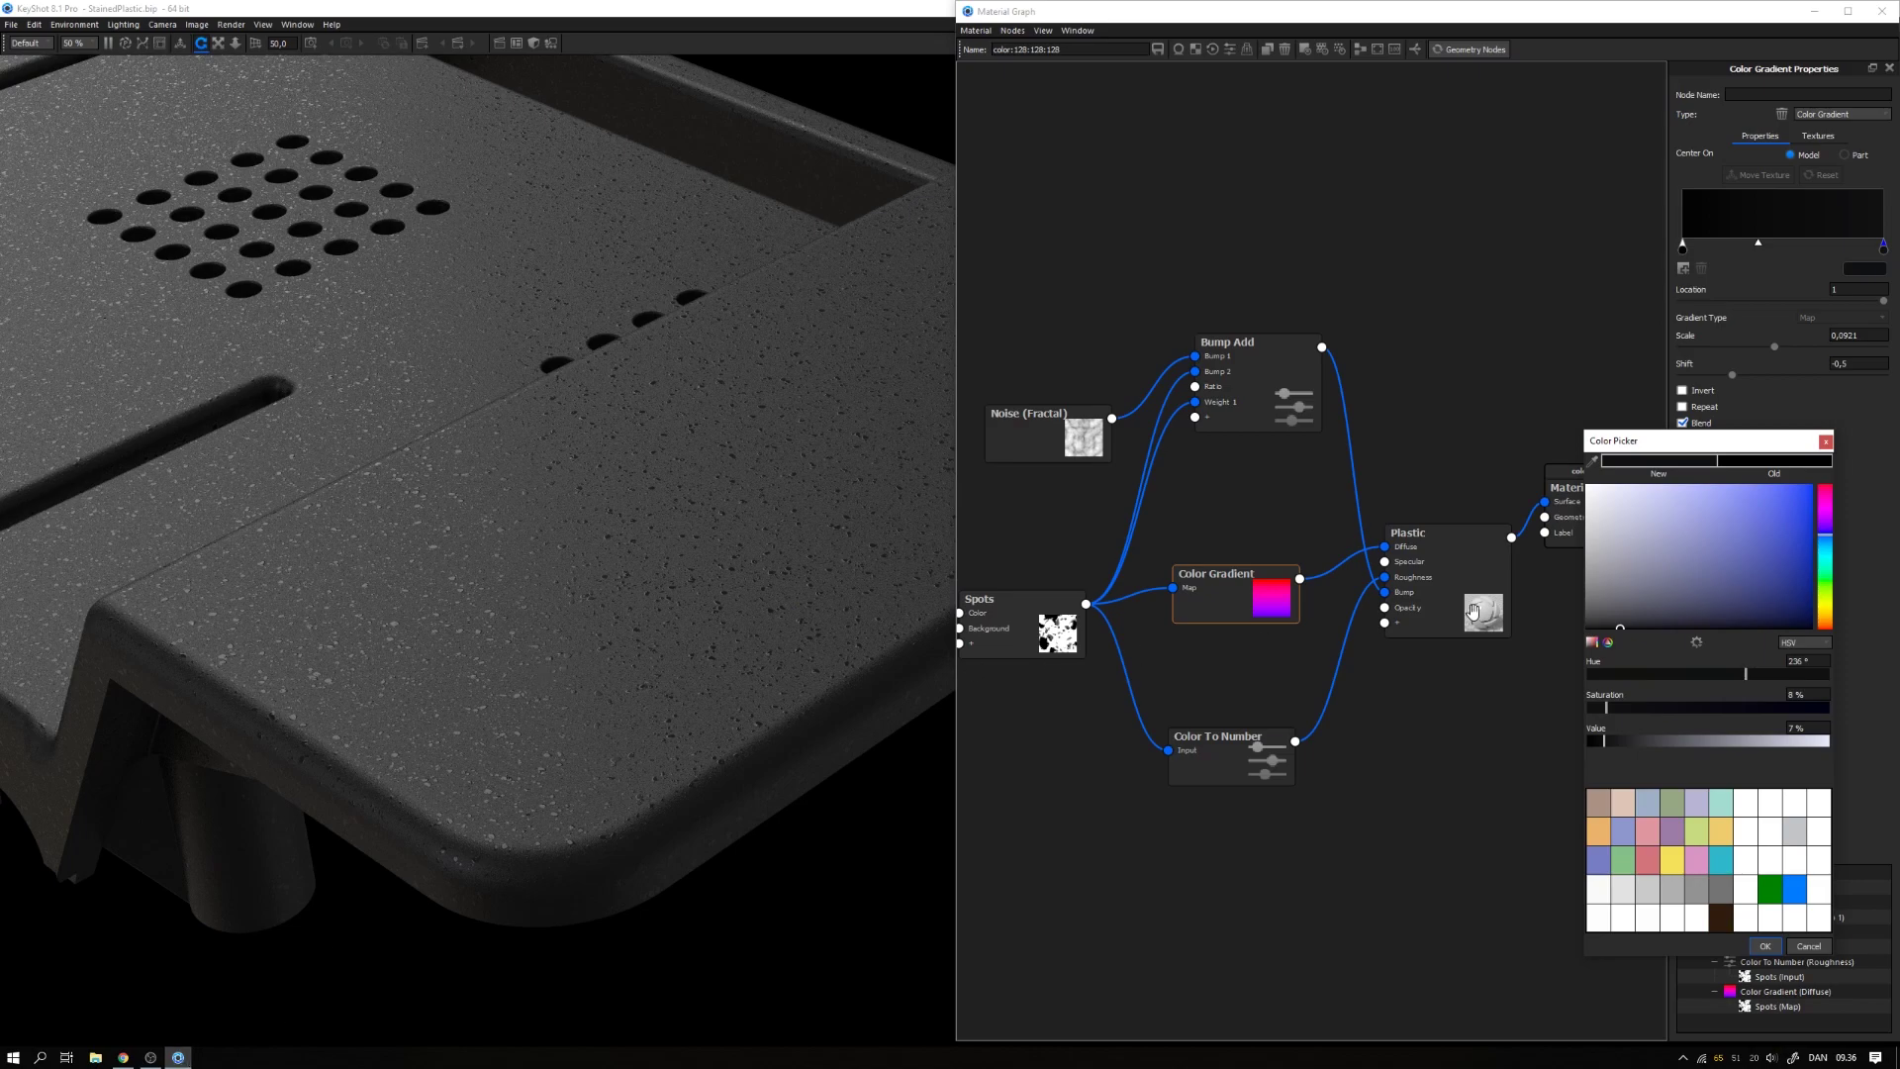
Step: Move the Bump Add node down and orbit to view the whole dark speckled case
drag(1282, 422, 1273, 511)
drag(596, 610, 493, 602)
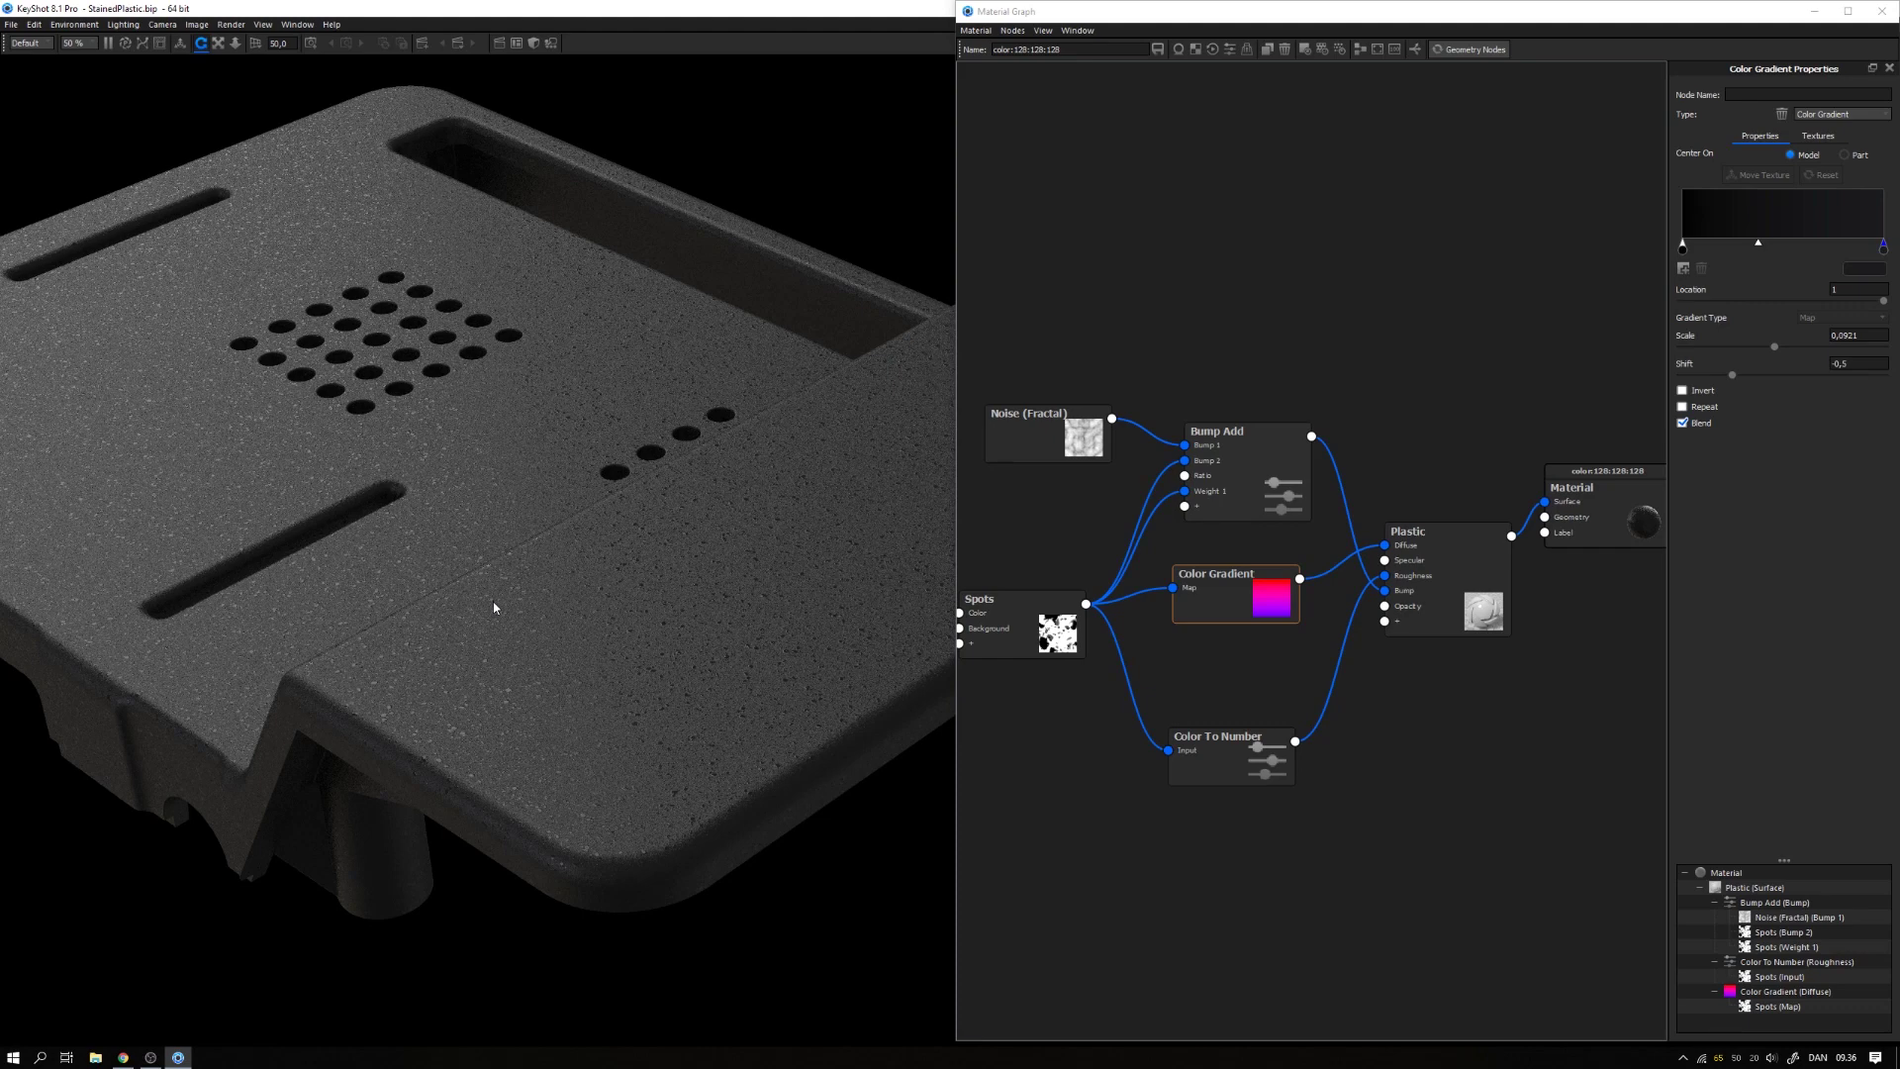